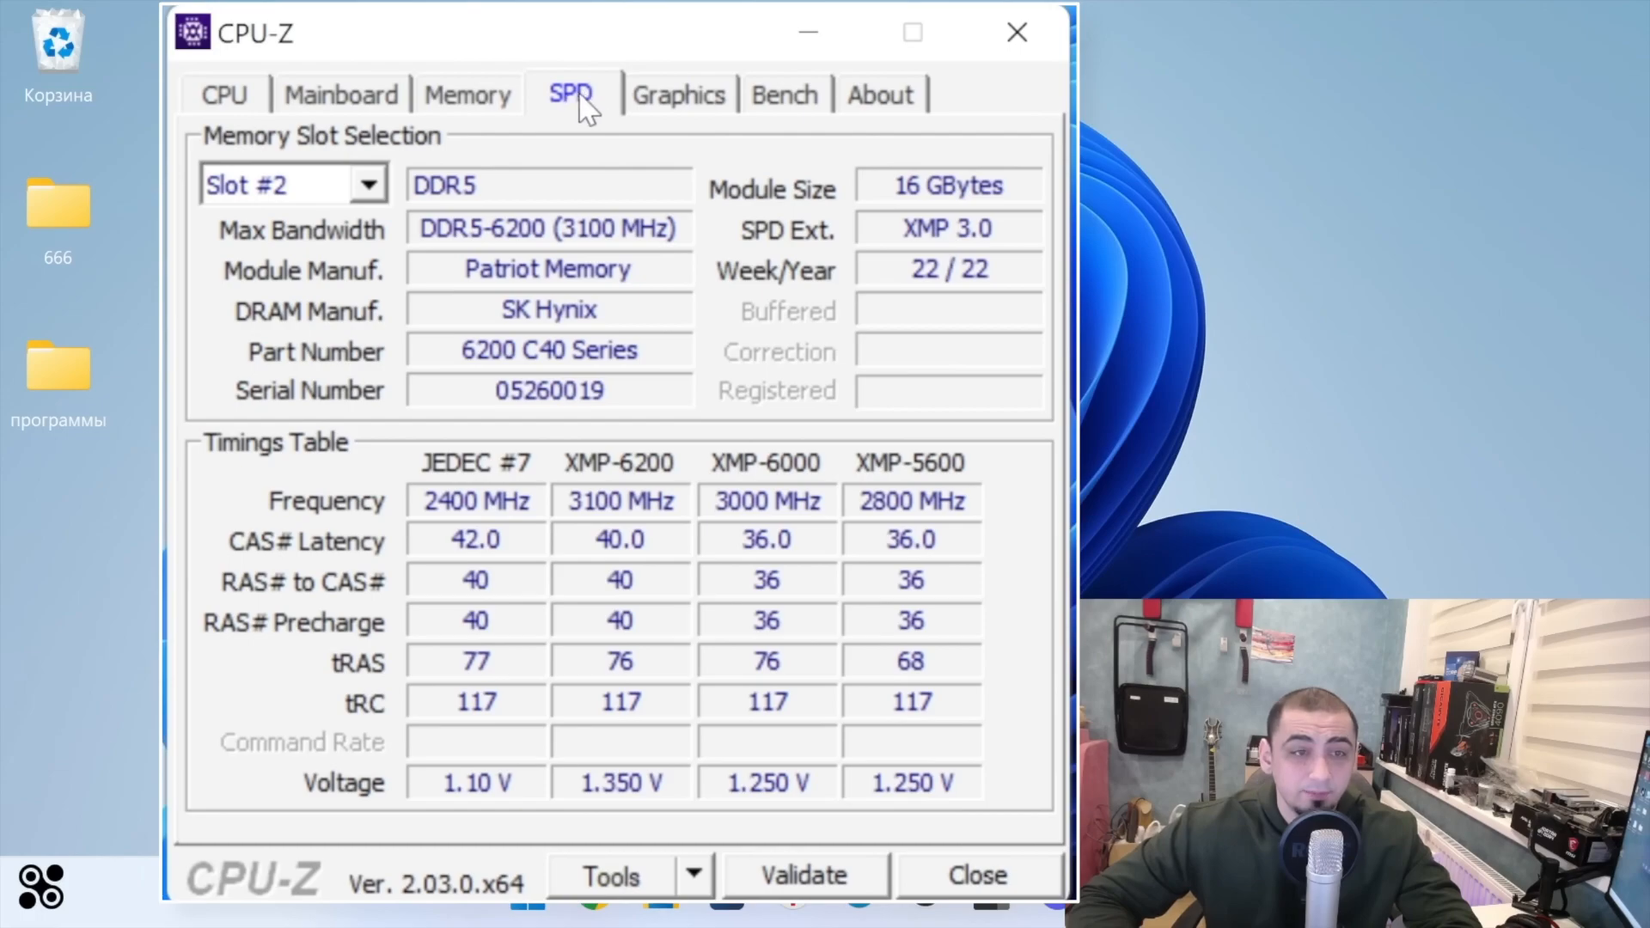
Inspect the SPD memory module data for Slot #2
left_click(368, 183)
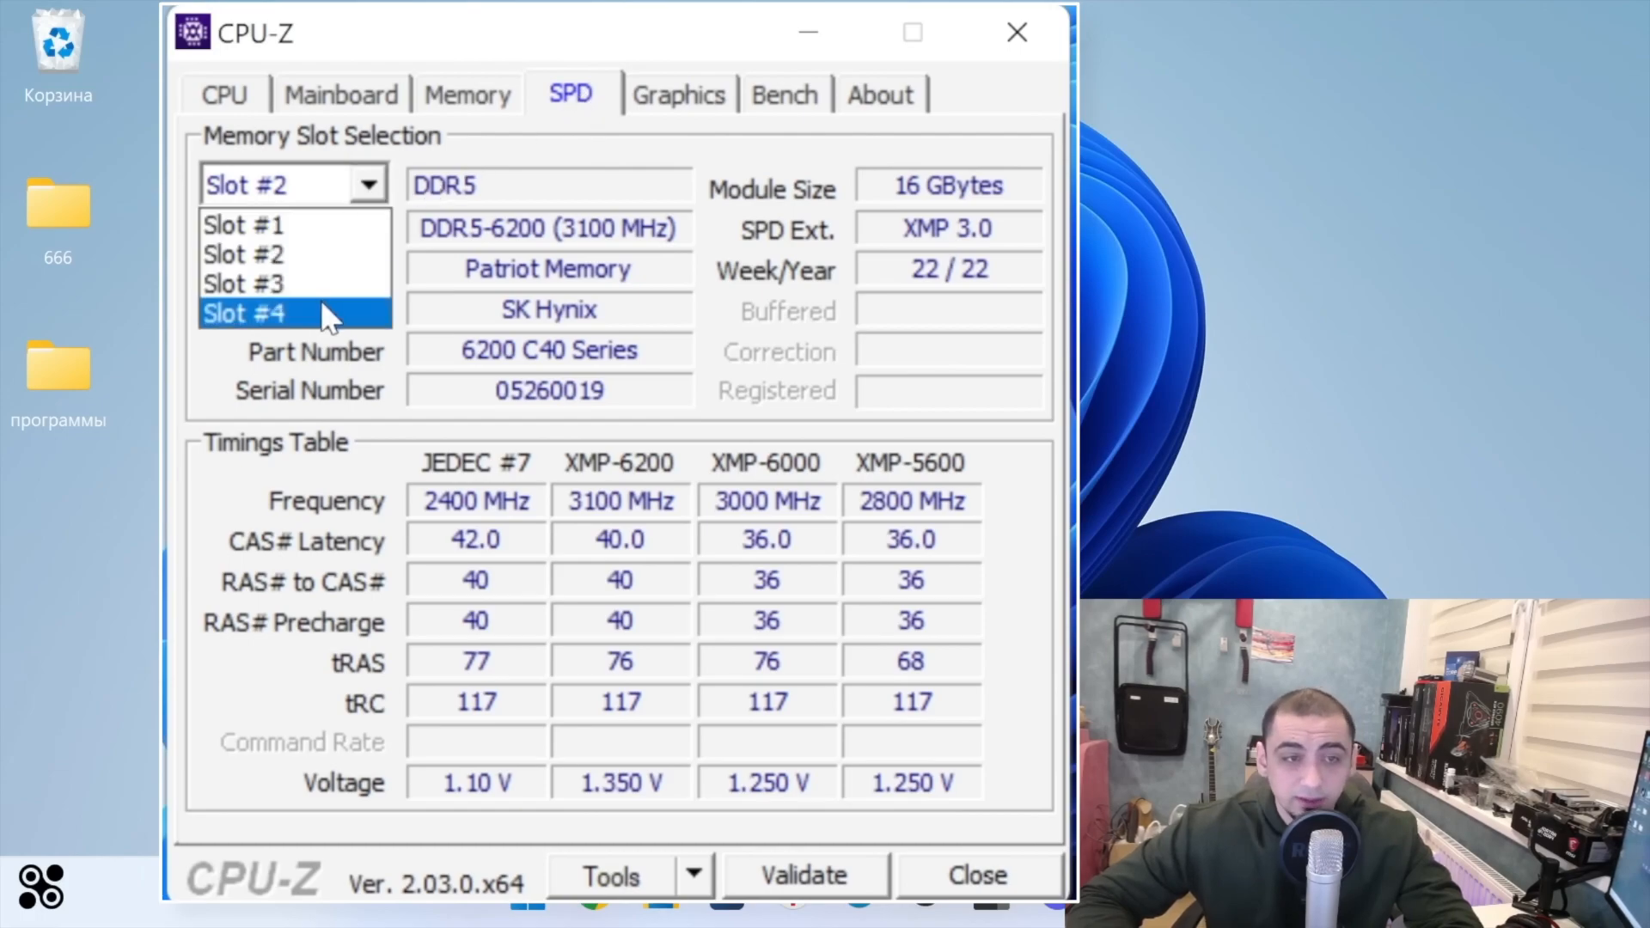
left_click(328, 255)
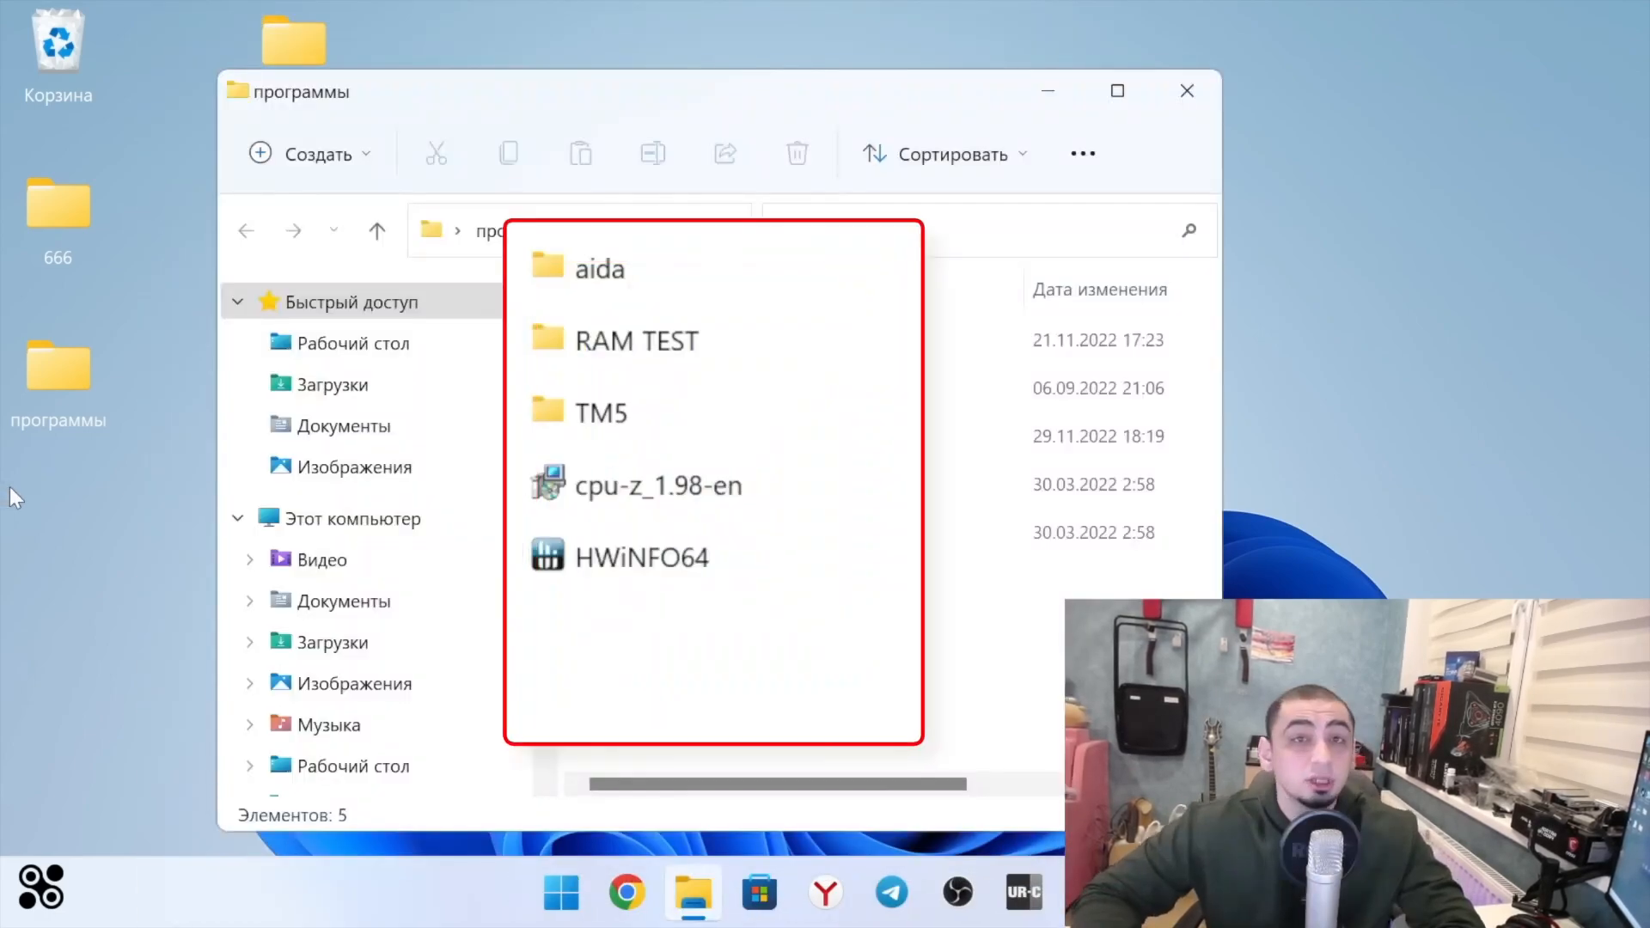
Open the Configs folder inside TM5 and examine the available test configurations, including 1usmus_v3 and extremeanta777
left_click(854, 239)
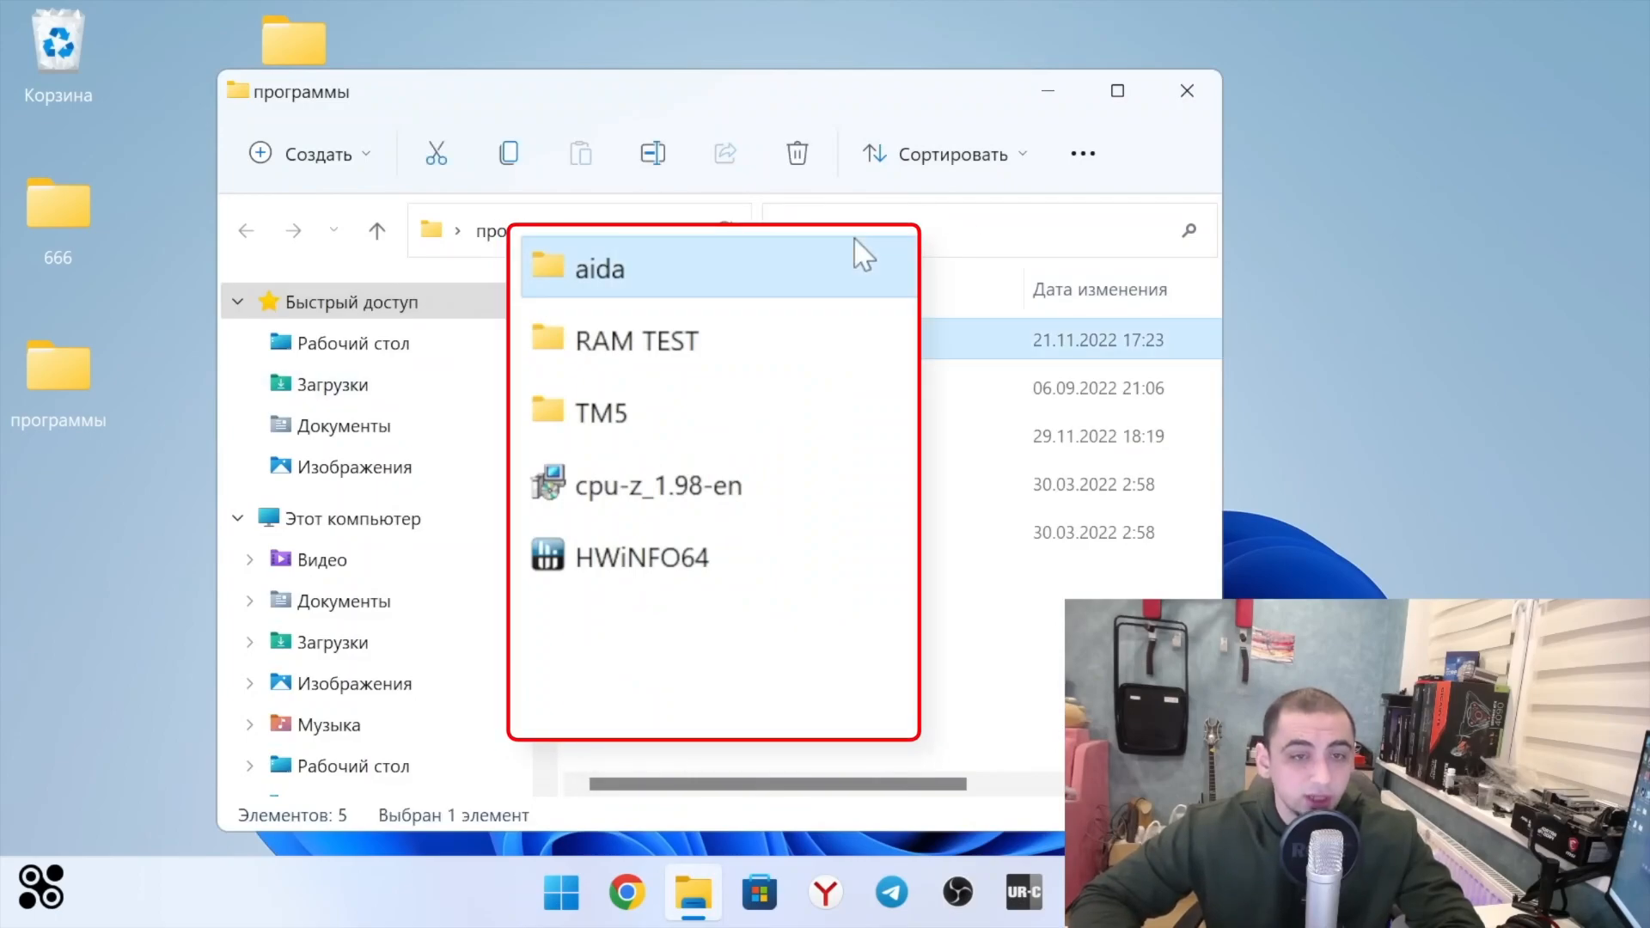
left_click(720, 428)
double_click(720, 428)
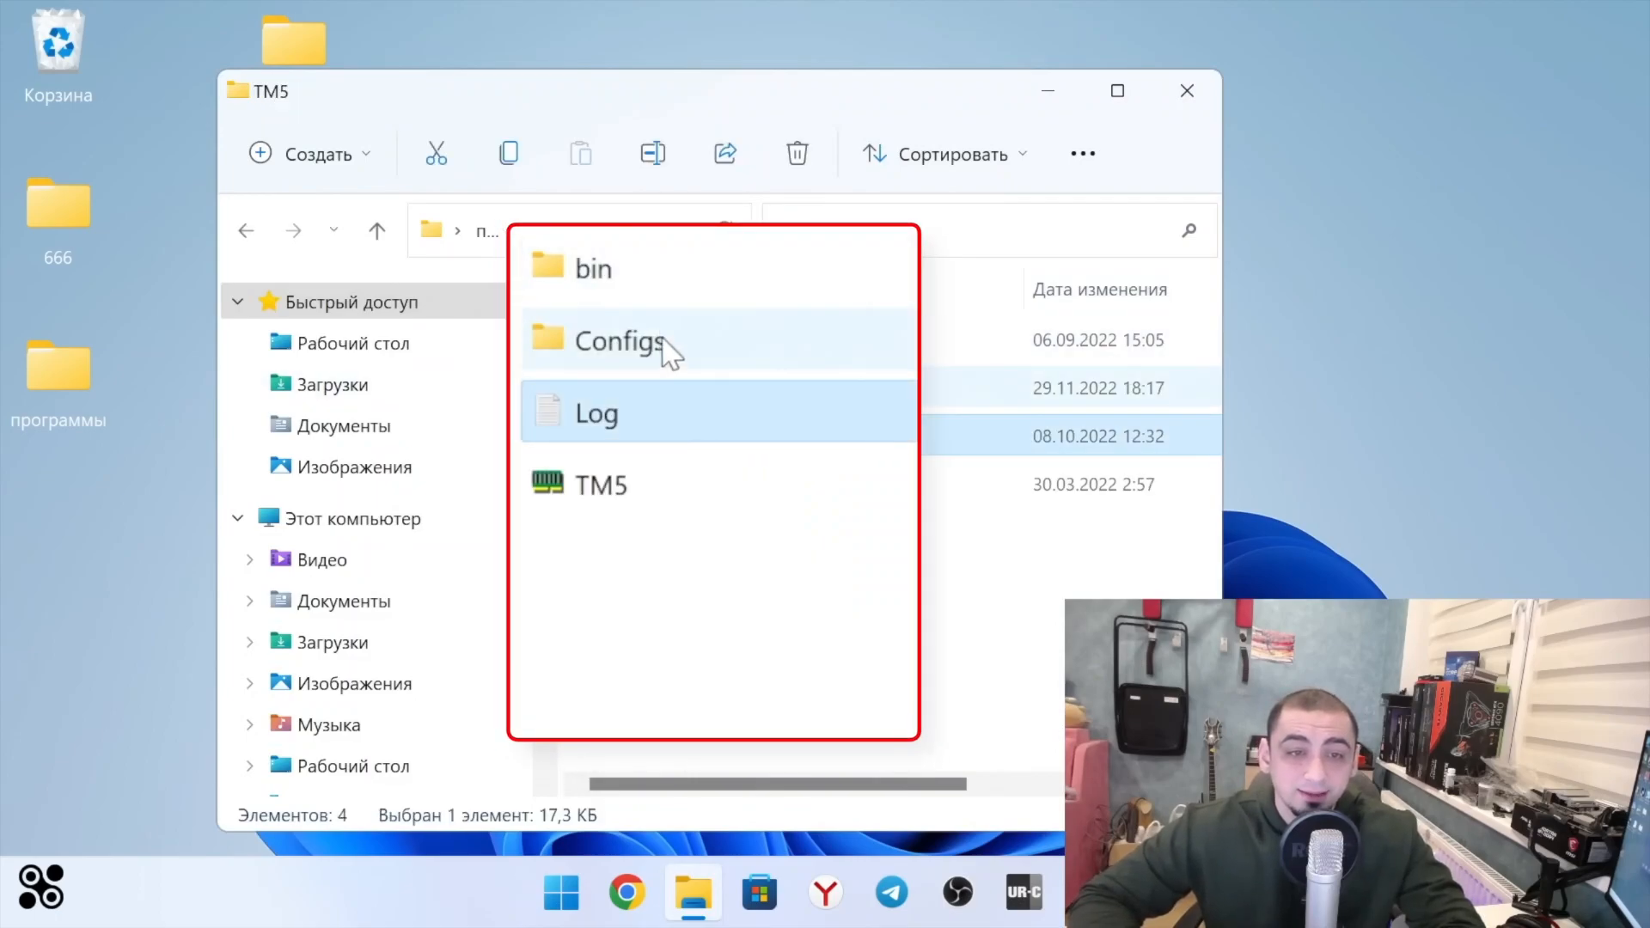
double_click(668, 350)
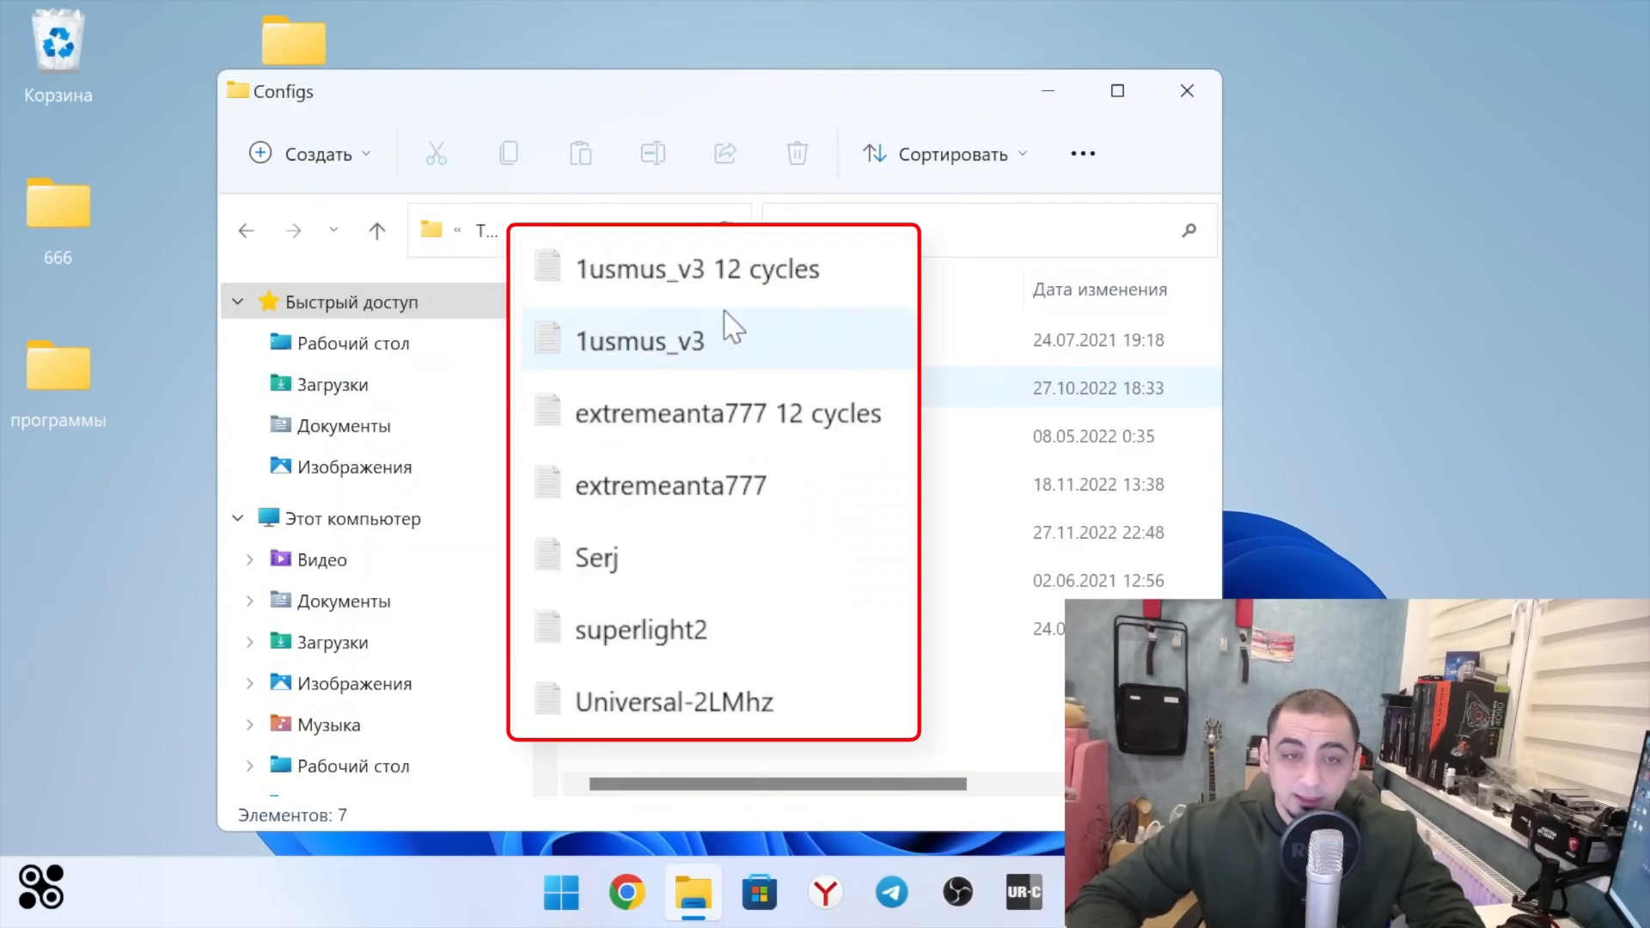
left_click(630, 361)
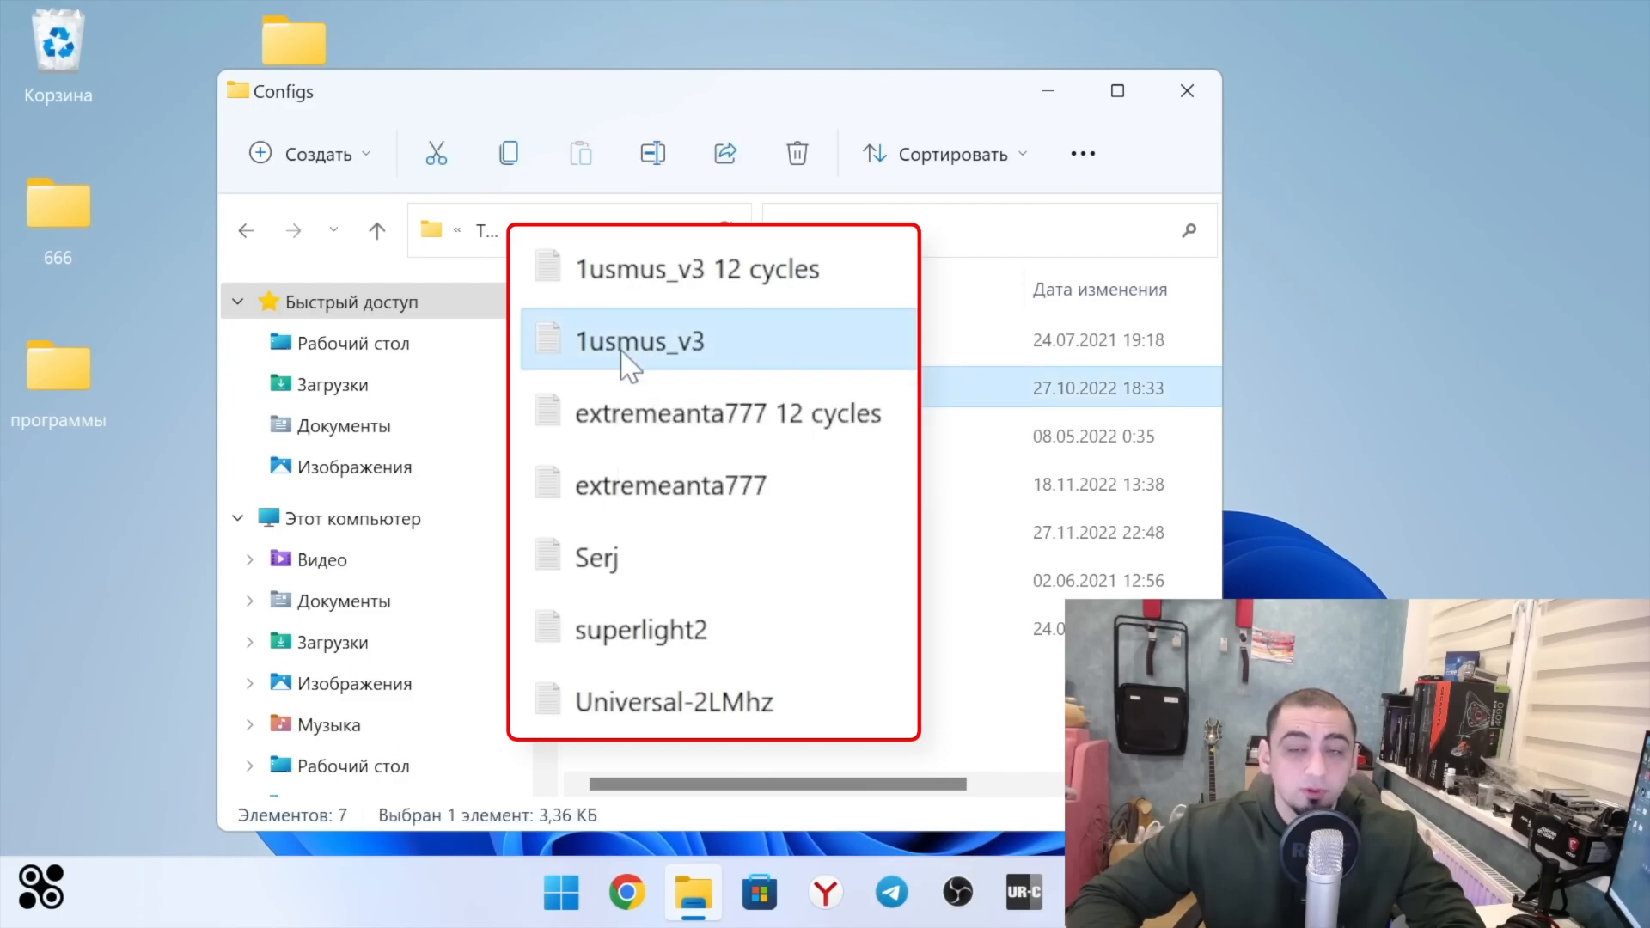
left_click(705, 490)
Return to the программы folder and look over the cpu-z_1.98-en and HWiNFO64 utilities
left_click(247, 232)
left_click(247, 232)
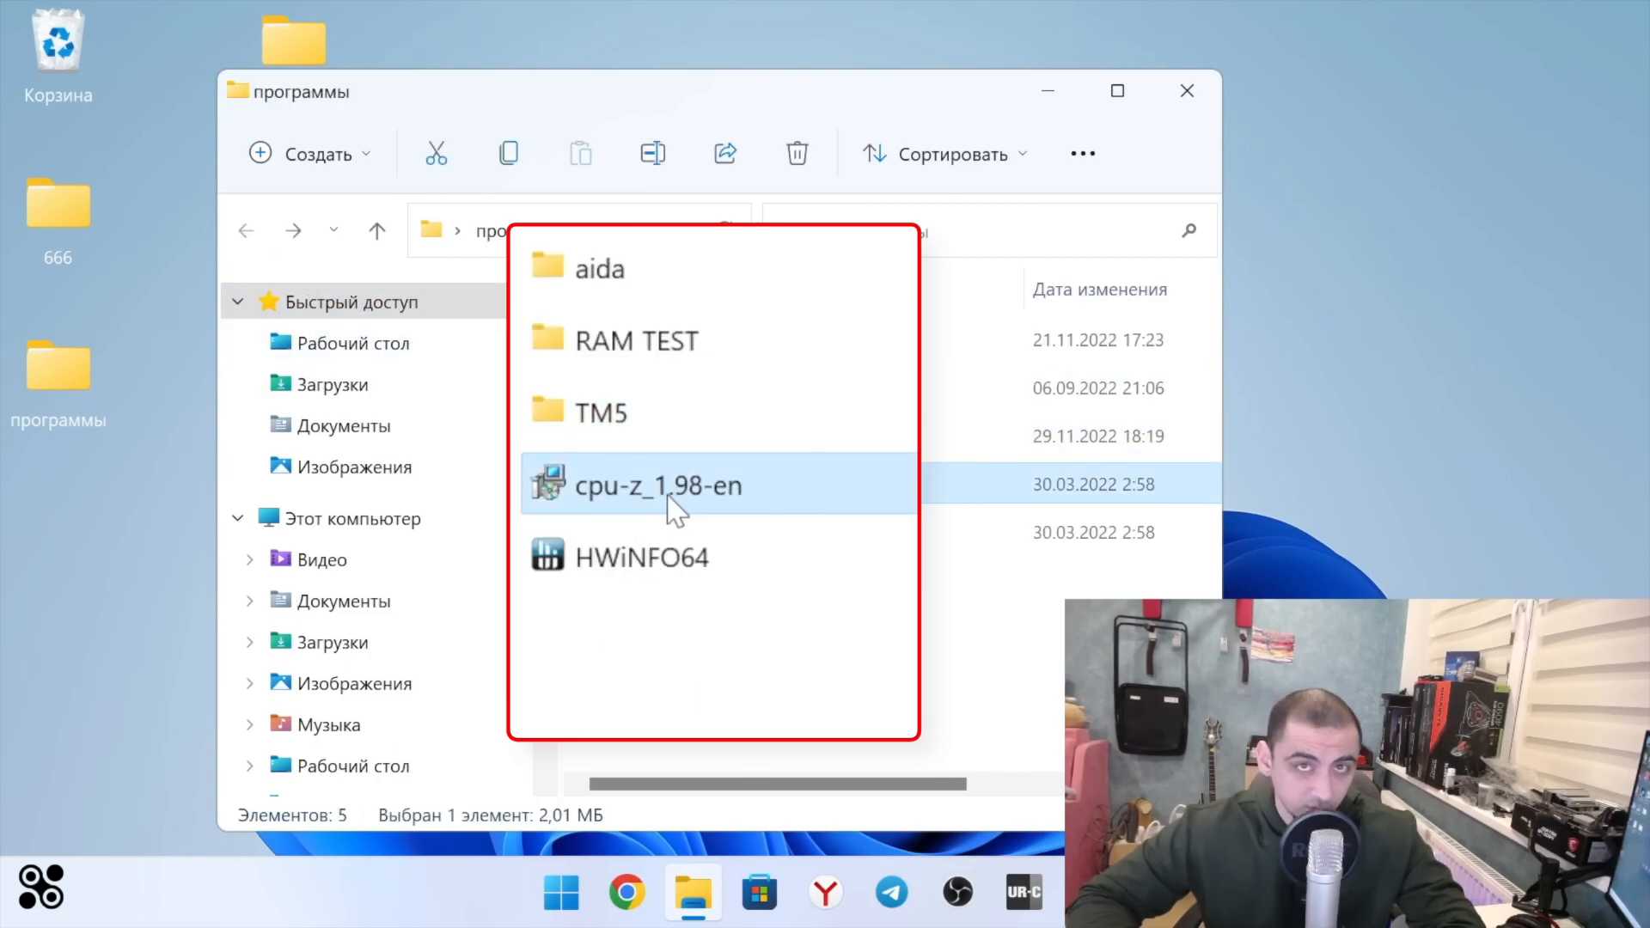
left_click(627, 574)
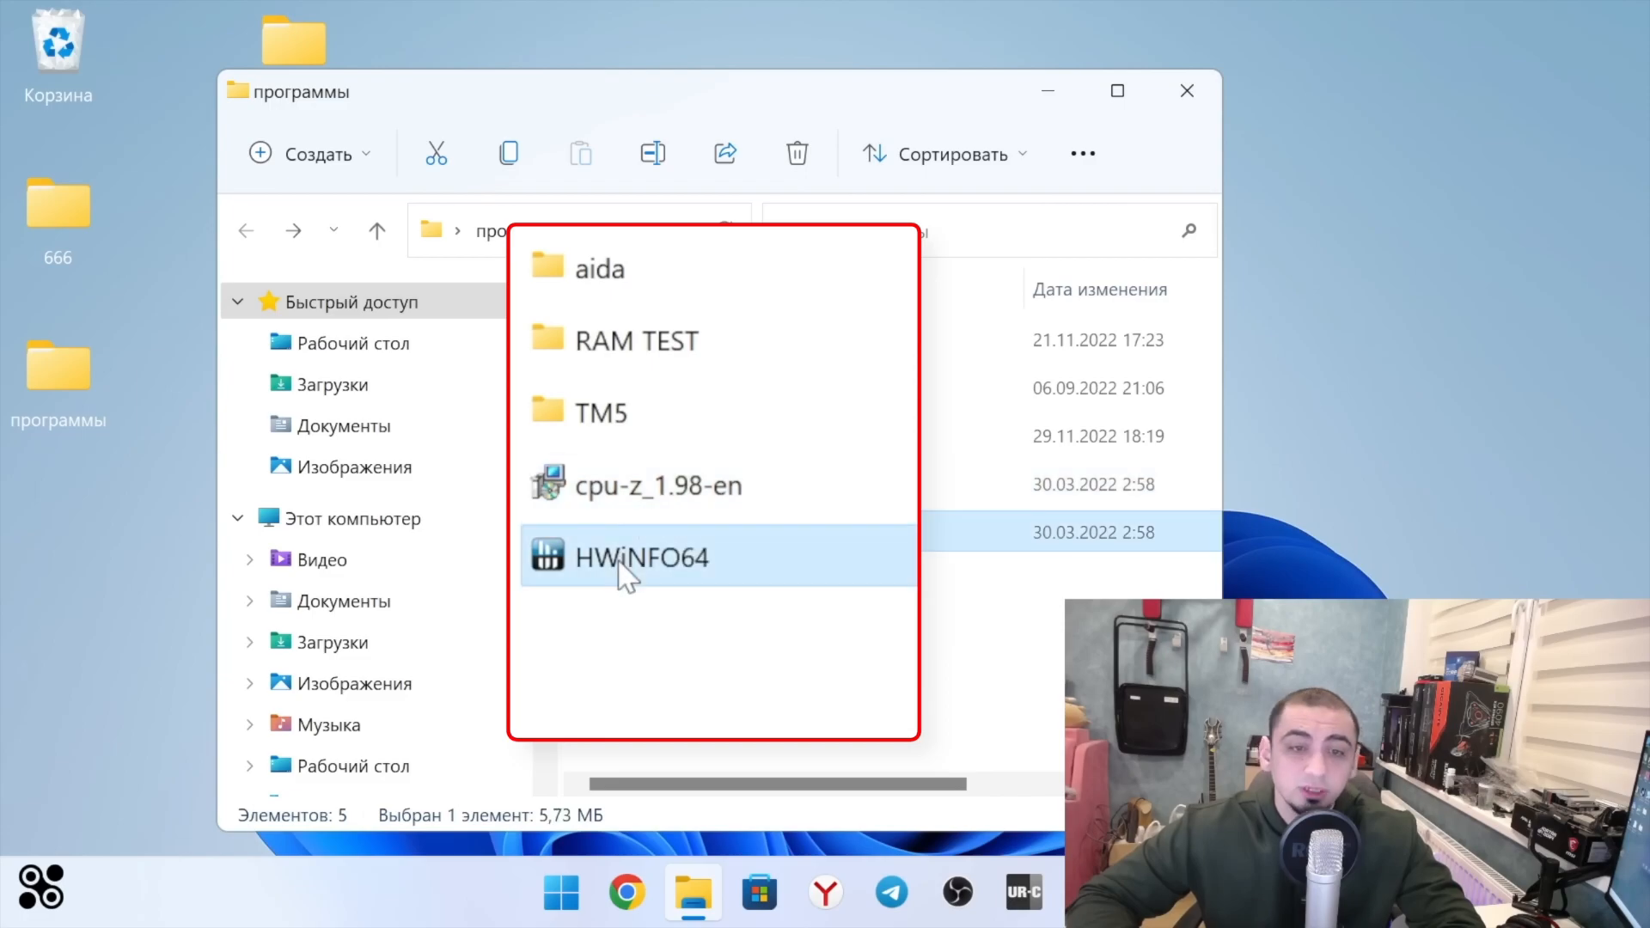
left_click(684, 687)
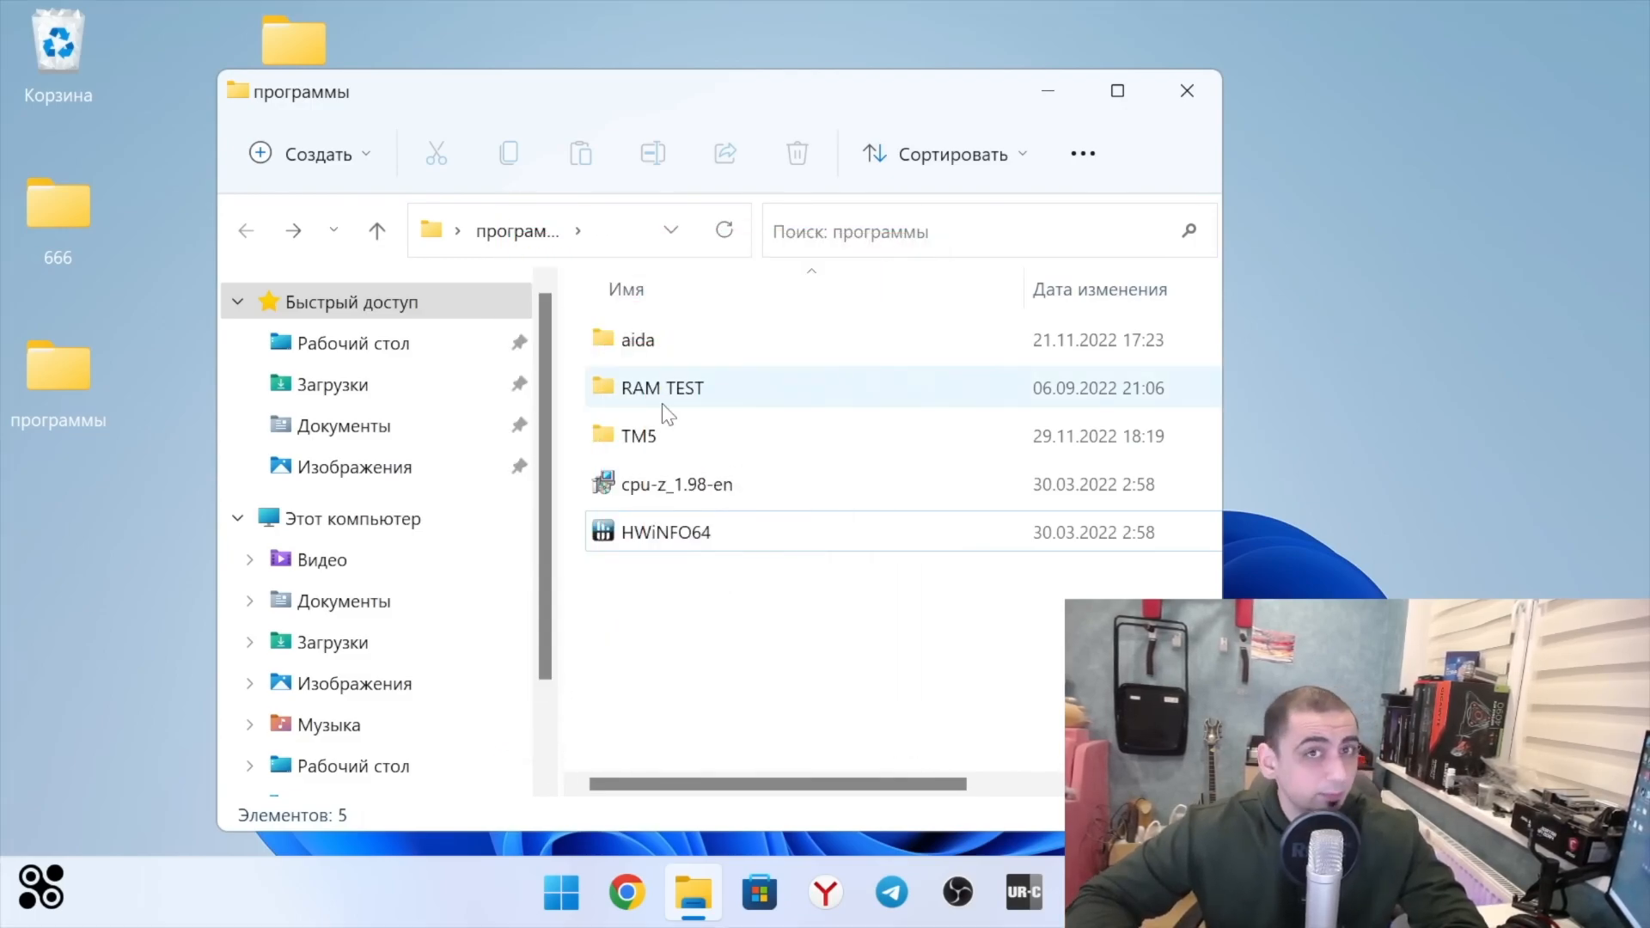
Open the RAM TEST folder and launch the ramtest program
double_click(661, 404)
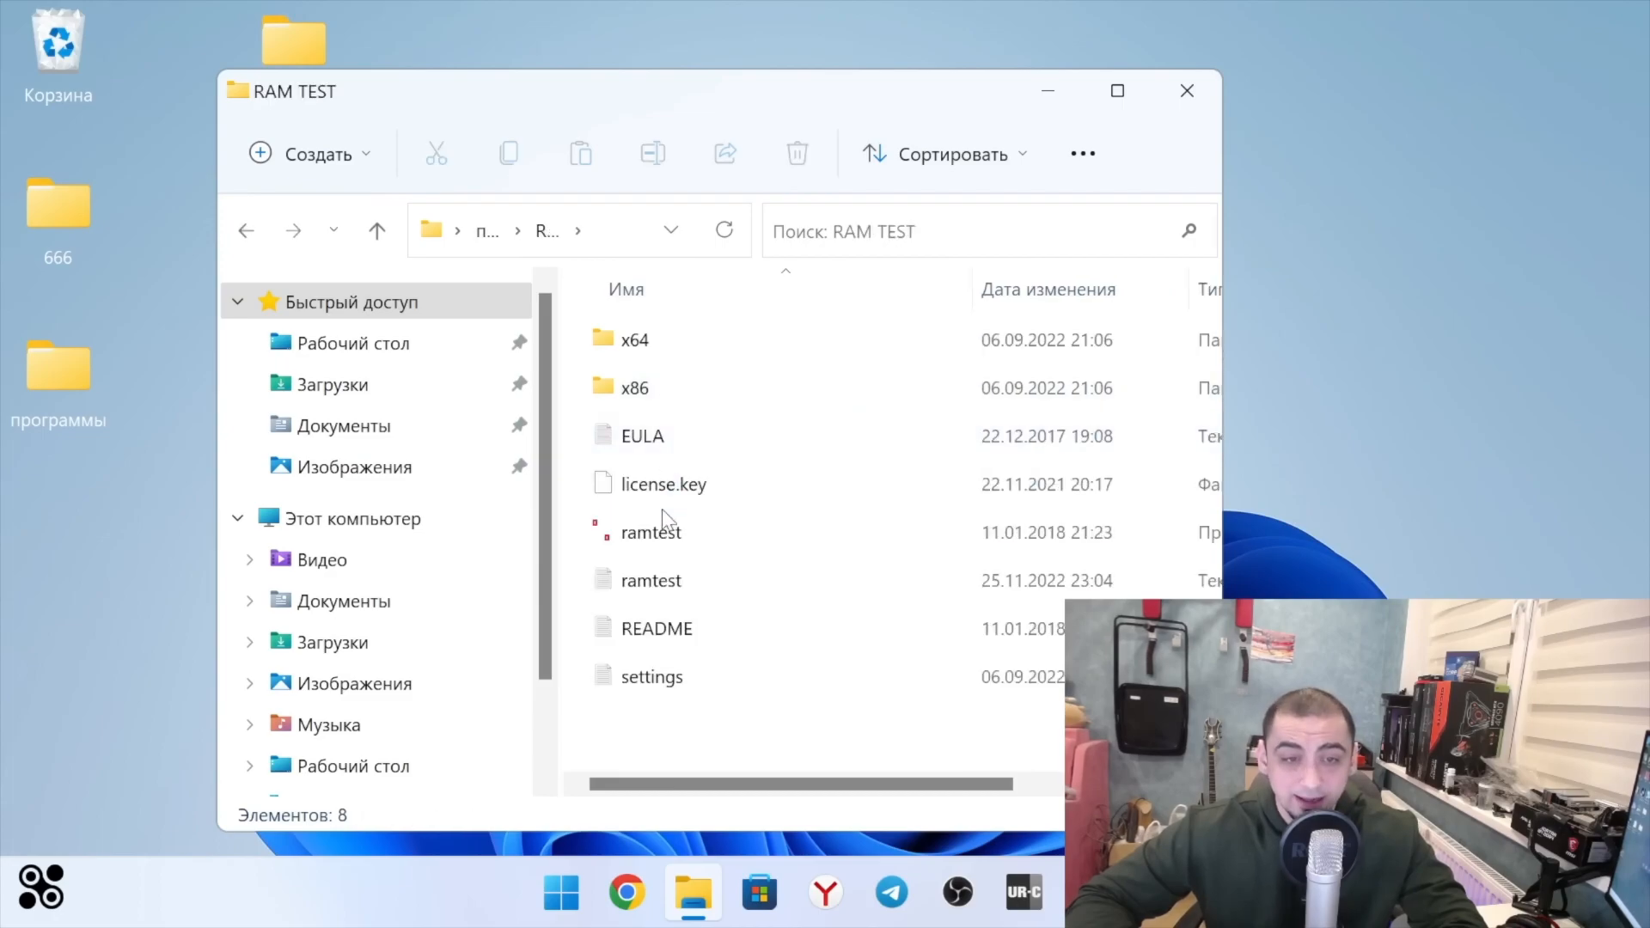
double_click(662, 520)
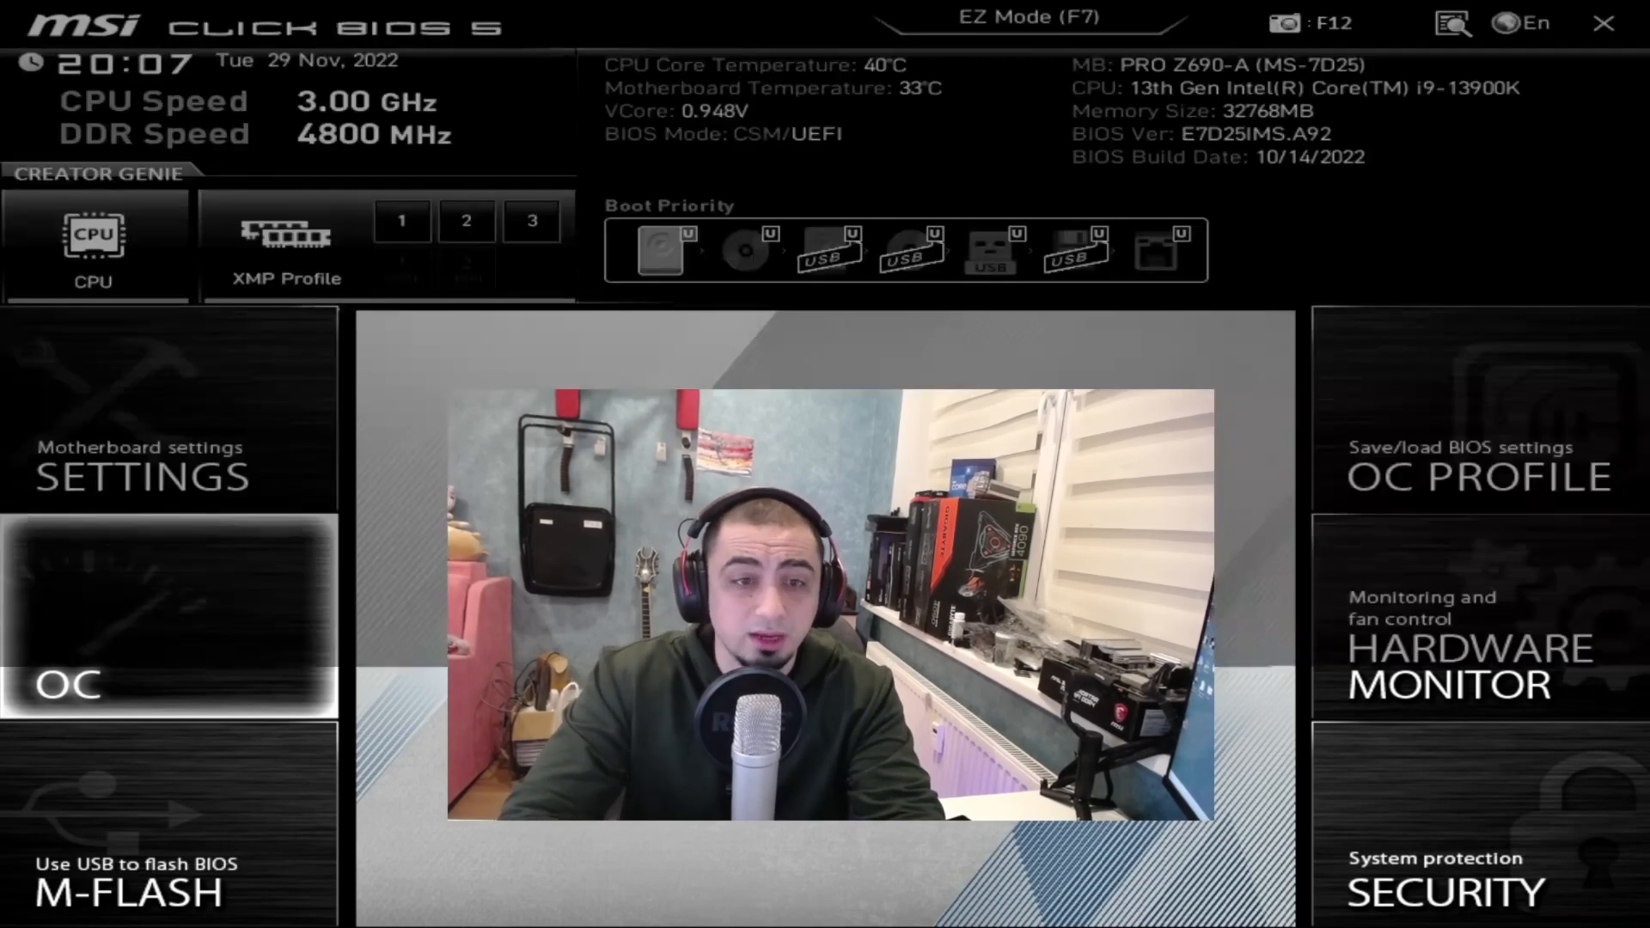
Switch to the MSI BIOS overclocking settings and set both CPU SA Voltage and CPU VDDQ Voltage to 1.250 V
key("Return")
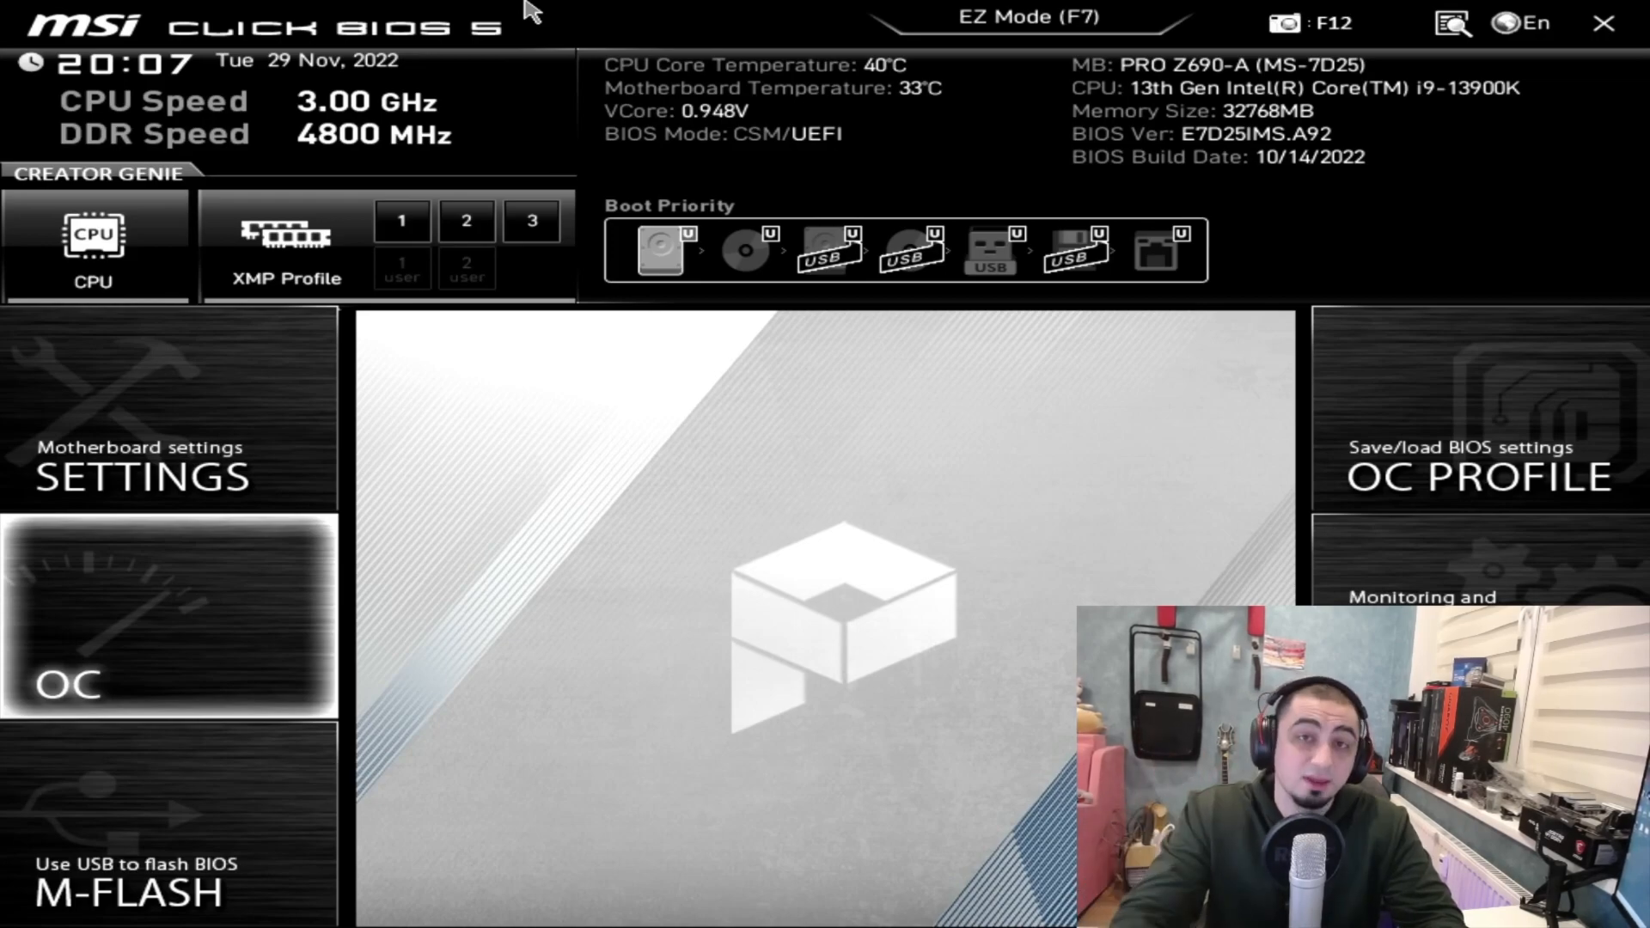
key("Return")
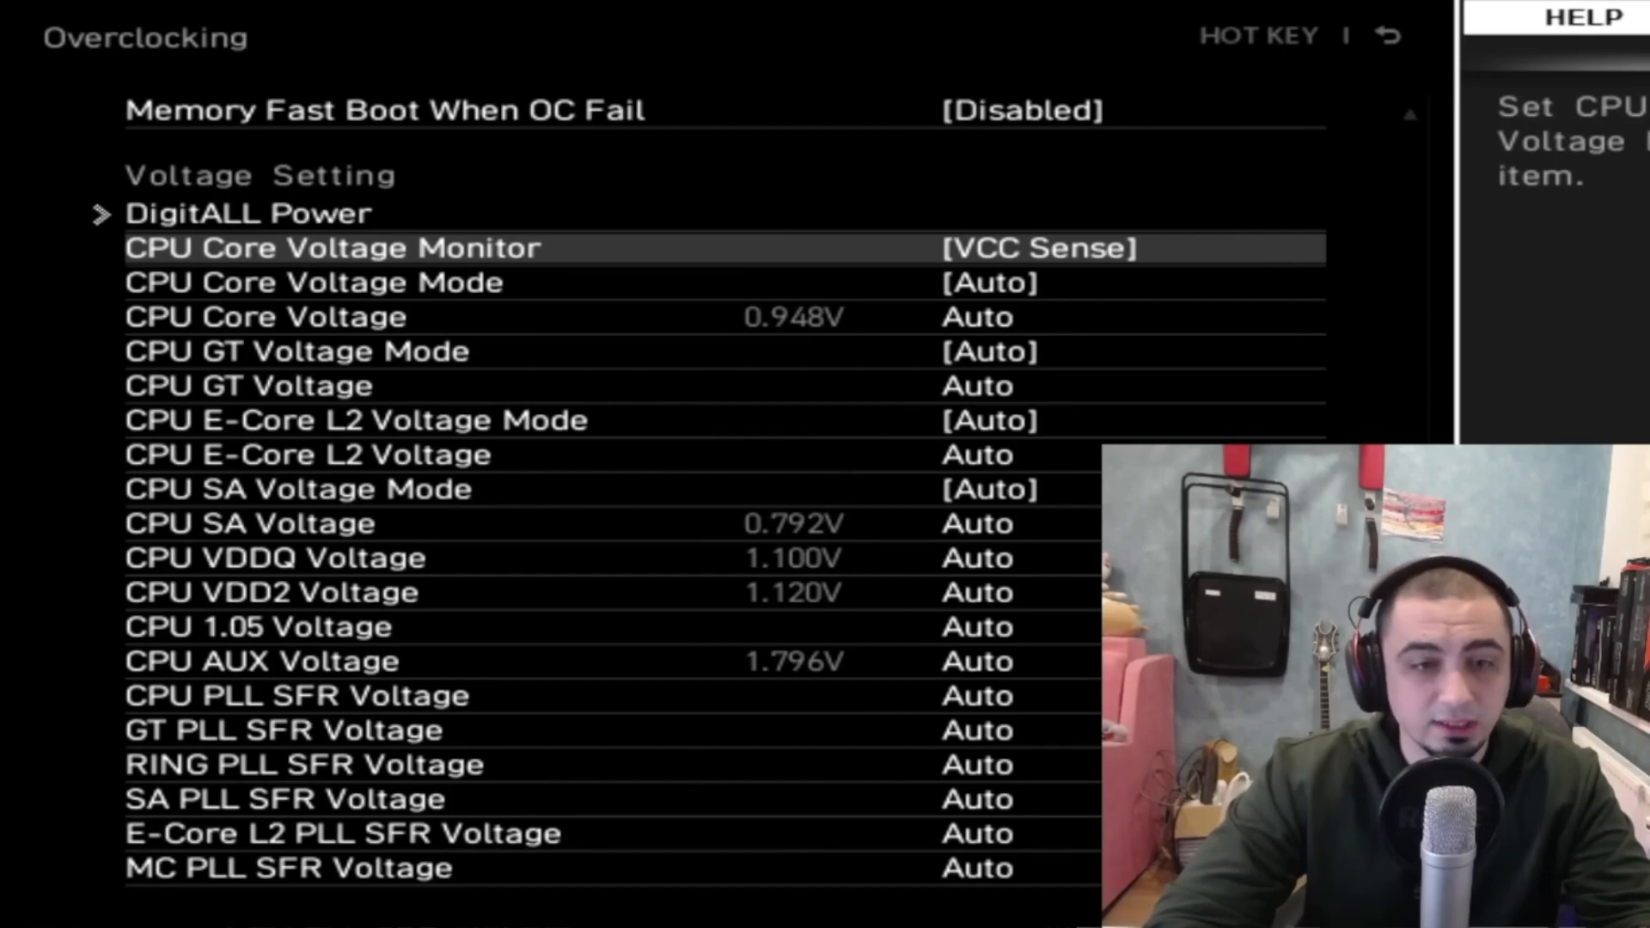
key("Down")
key("Down")
key("Down")
key("Down")
key("Down")
key("Down")
key("Down")
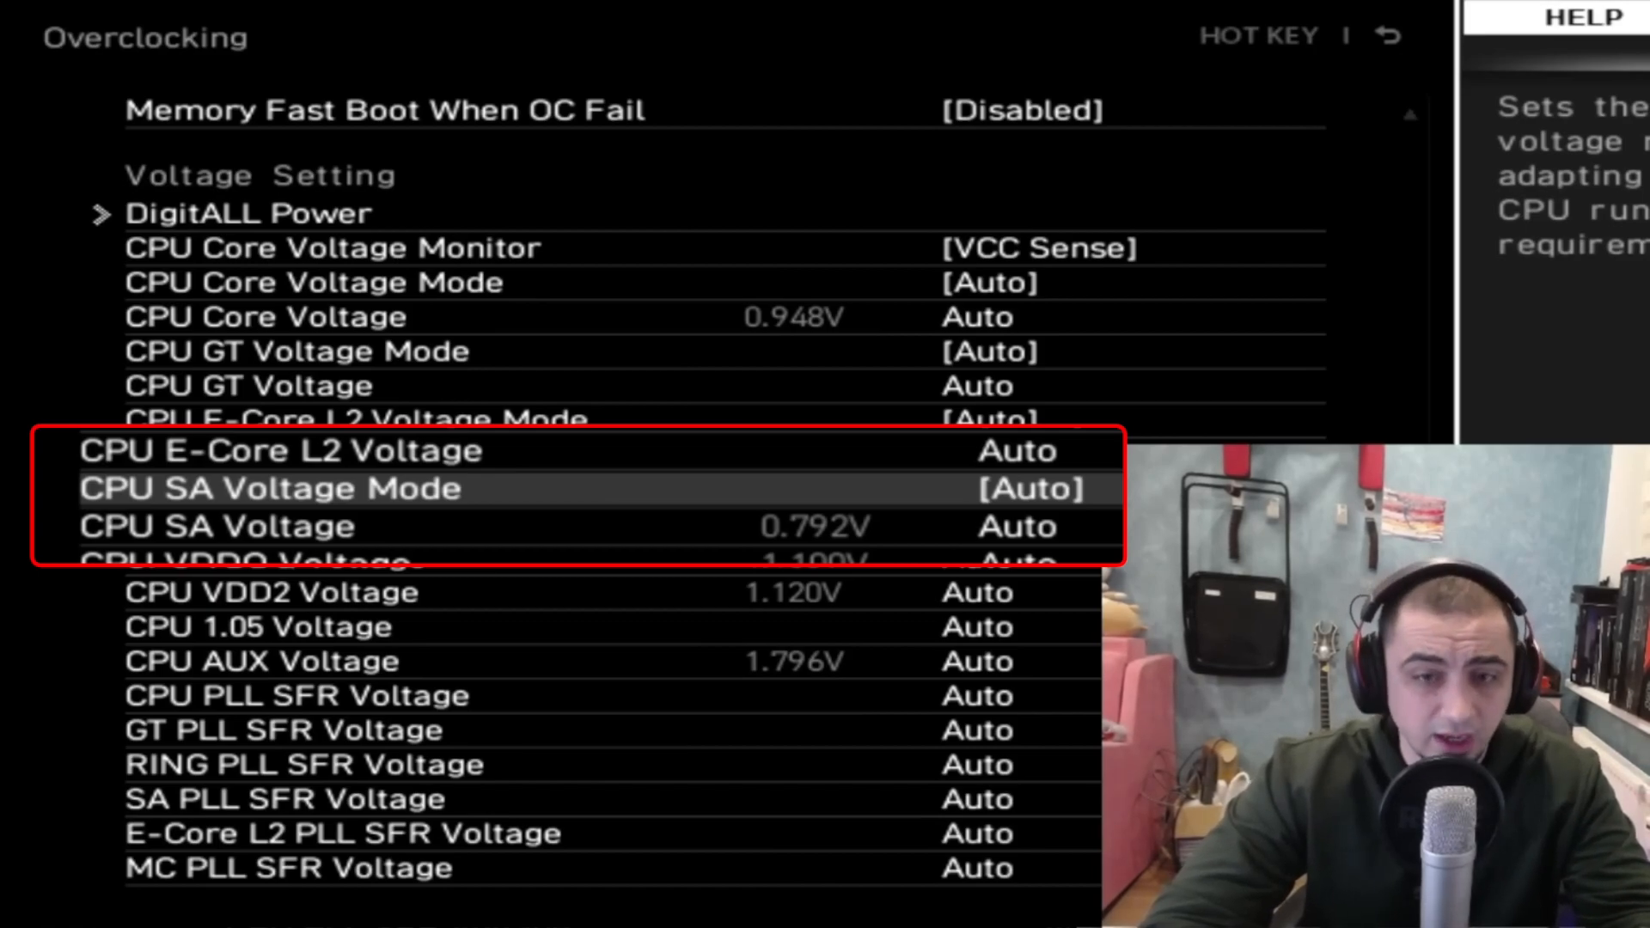
key("Down")
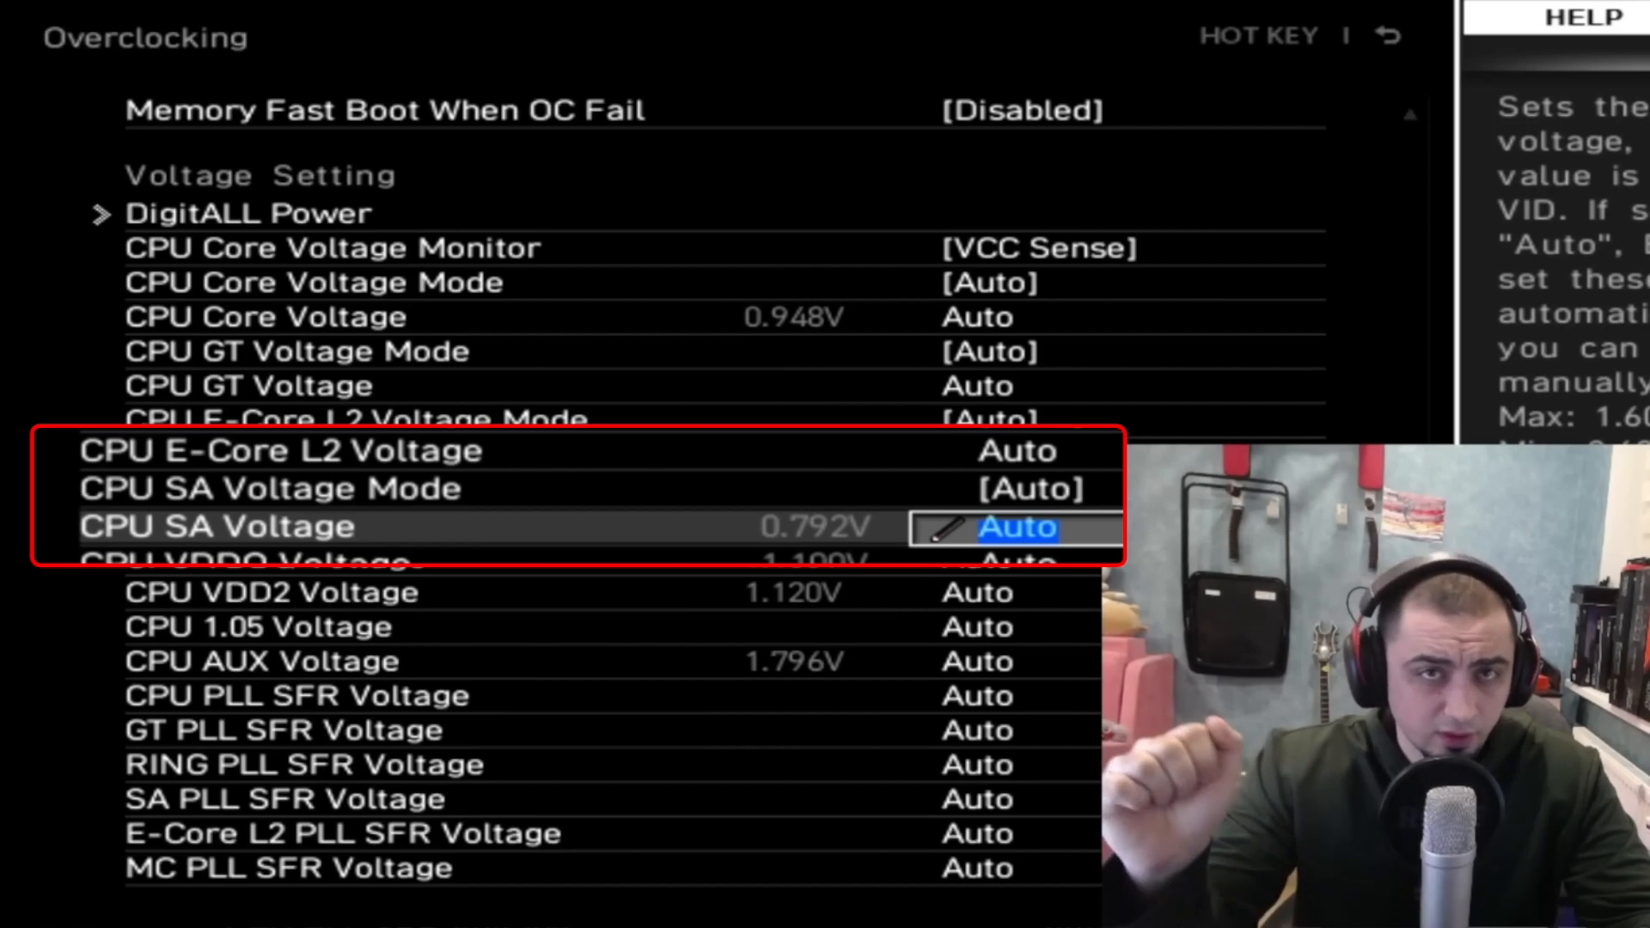
type("1.")
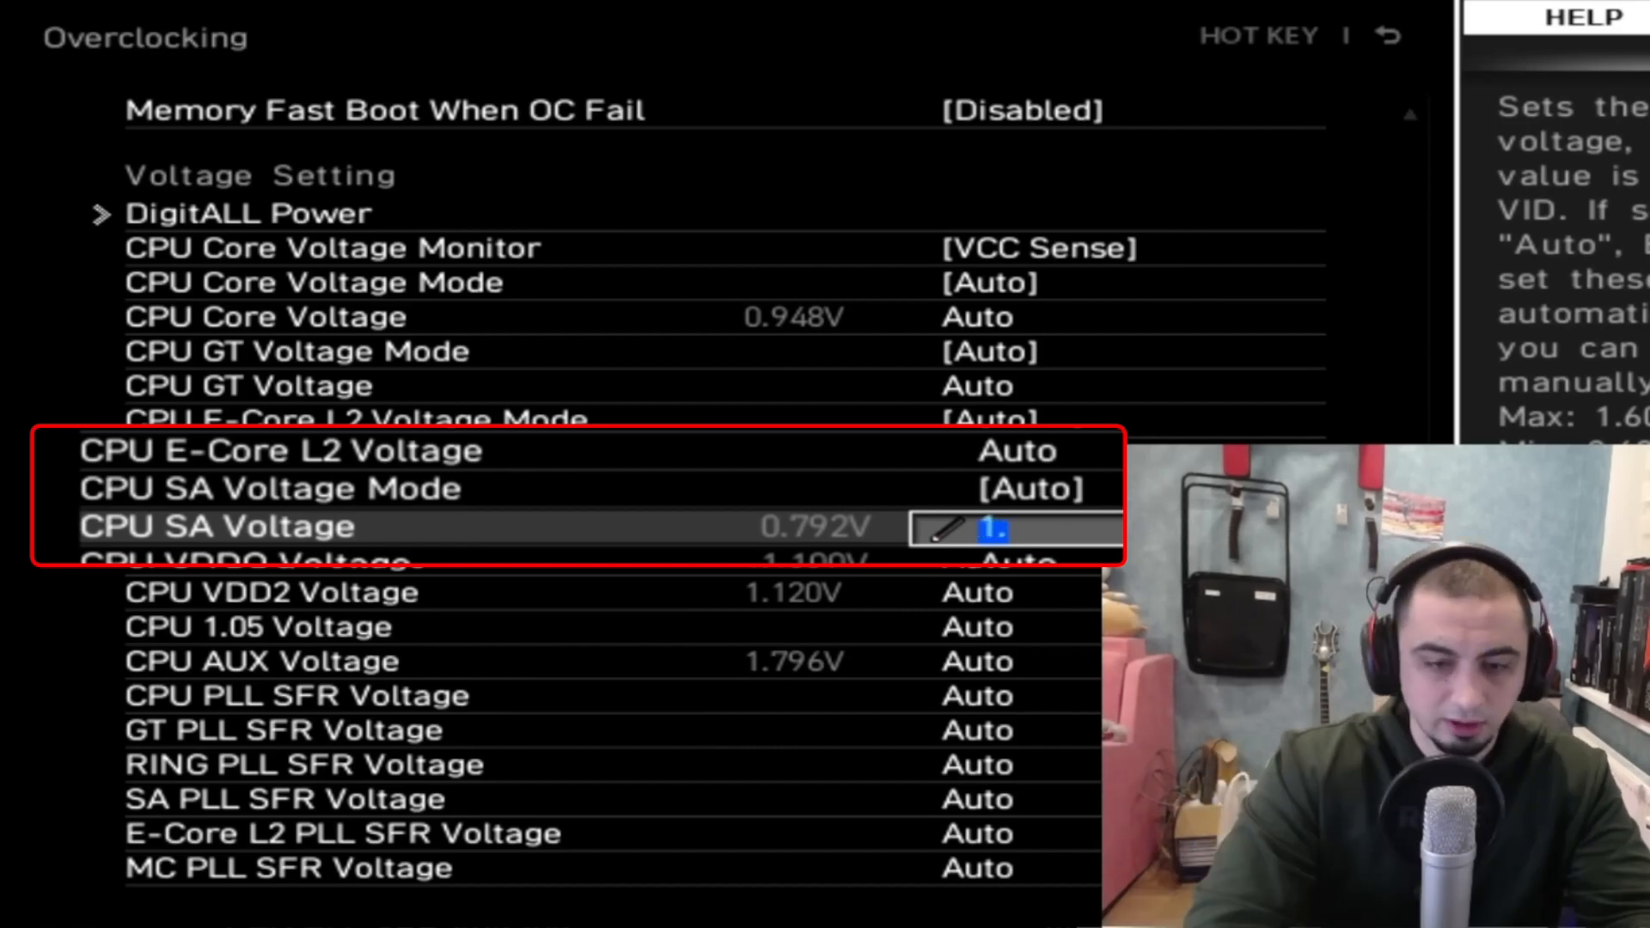
type("250")
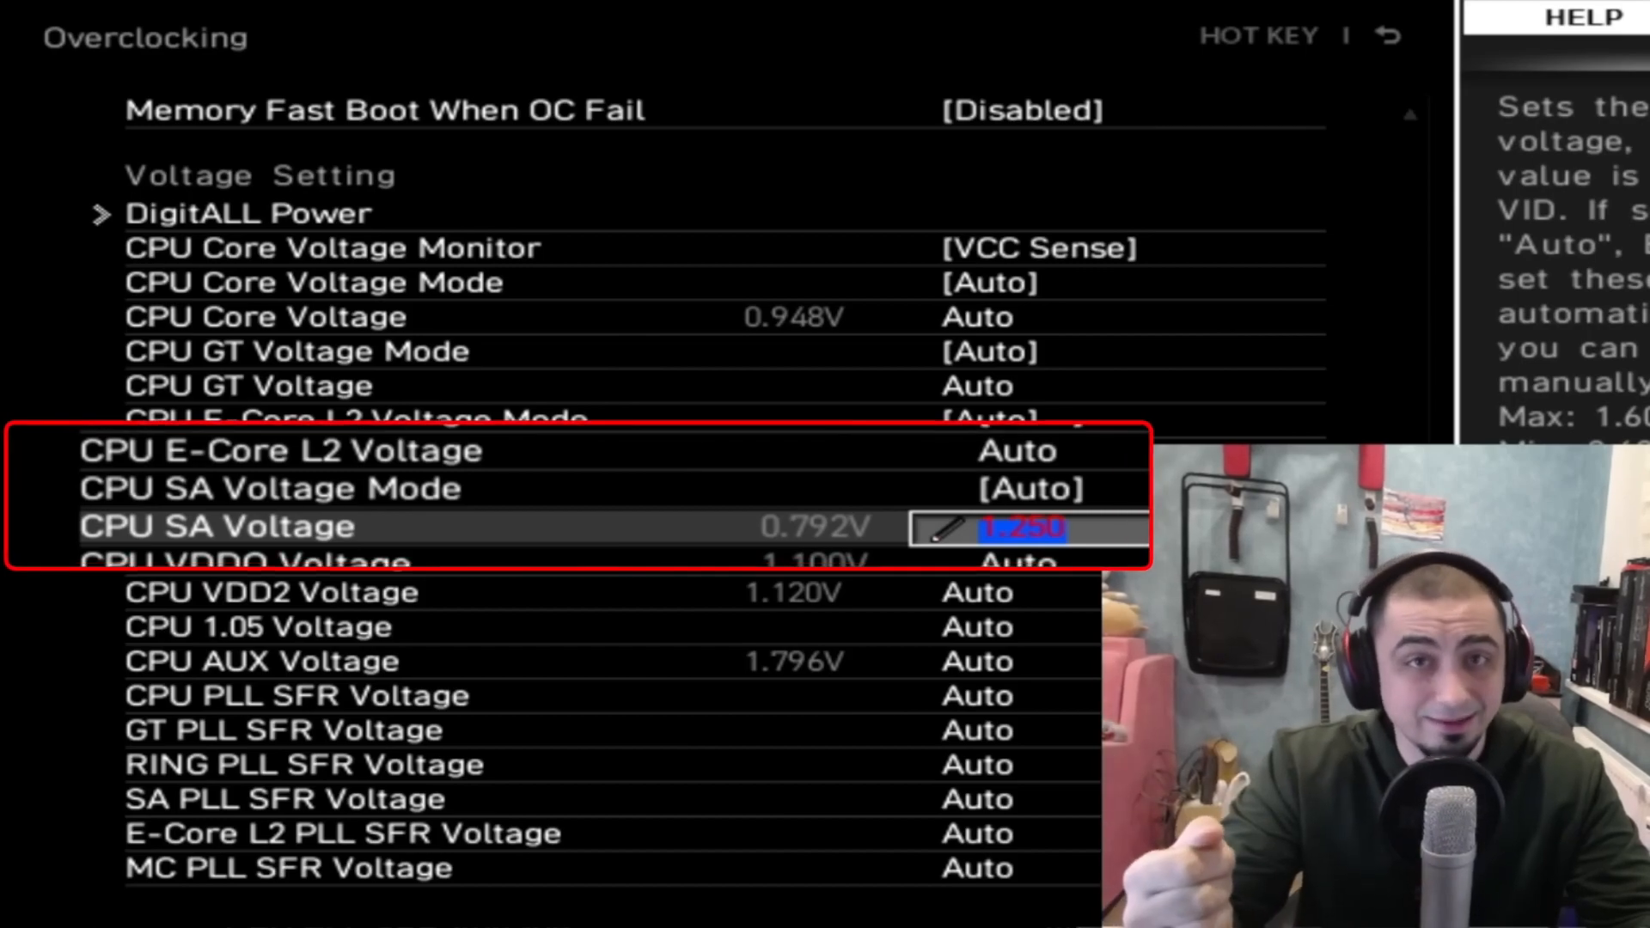
key("Down")
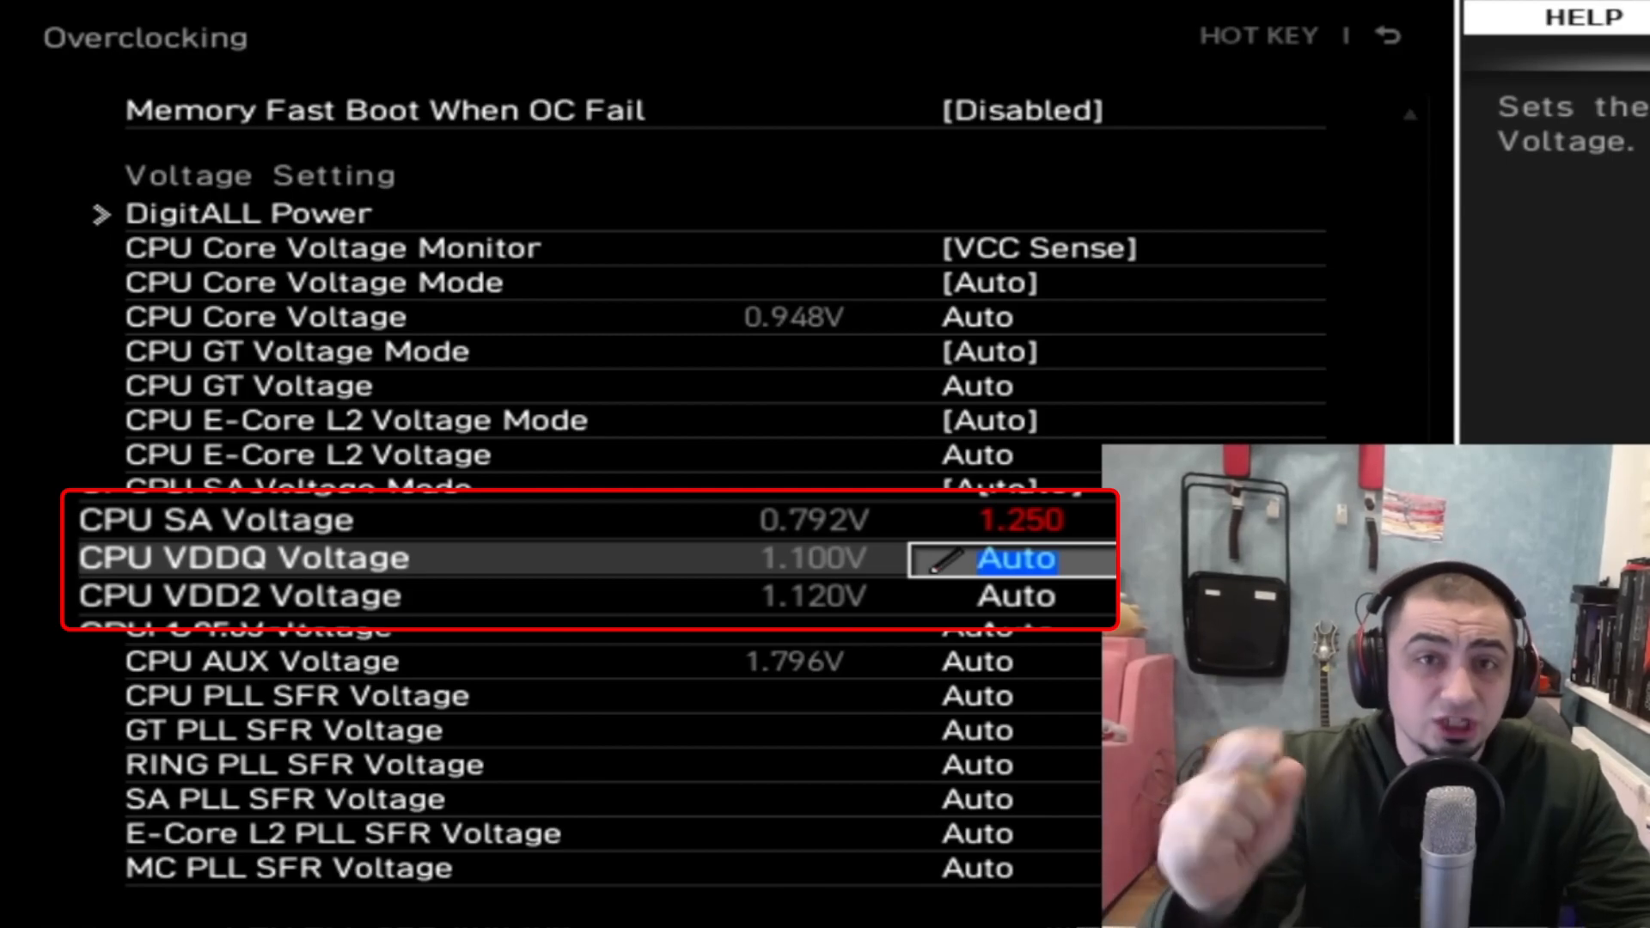
type("1.250")
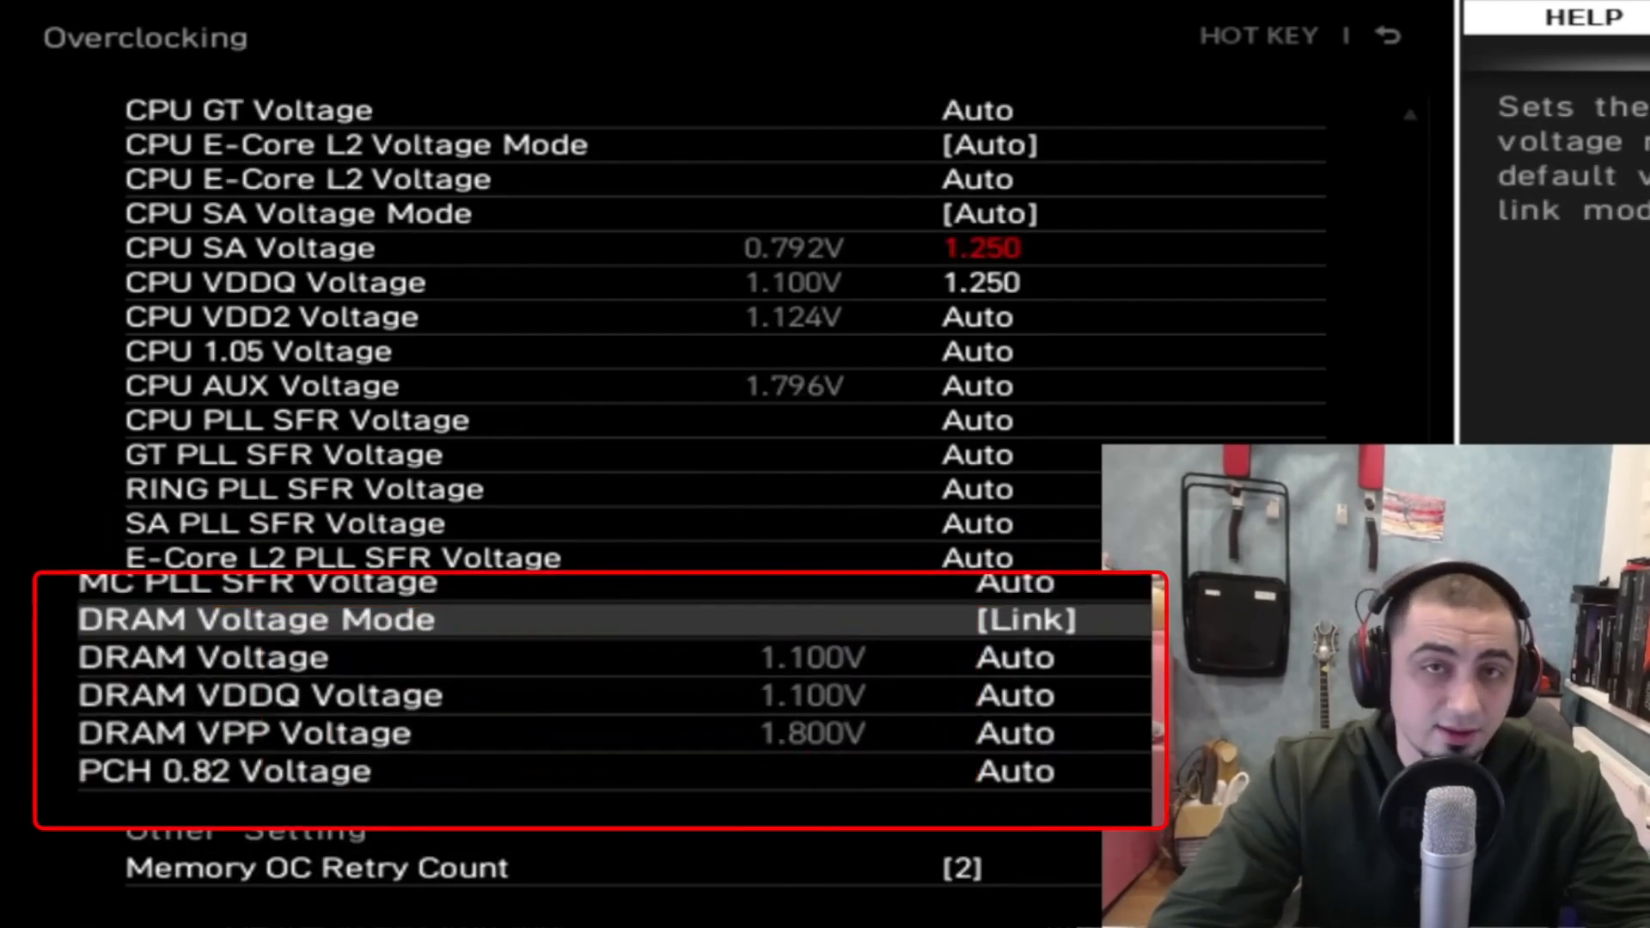
Set DRAM Voltage Mode to Unlink
key("Return")
key("Down")
key("Return")
key("Down")
key("Down")
key("Down")
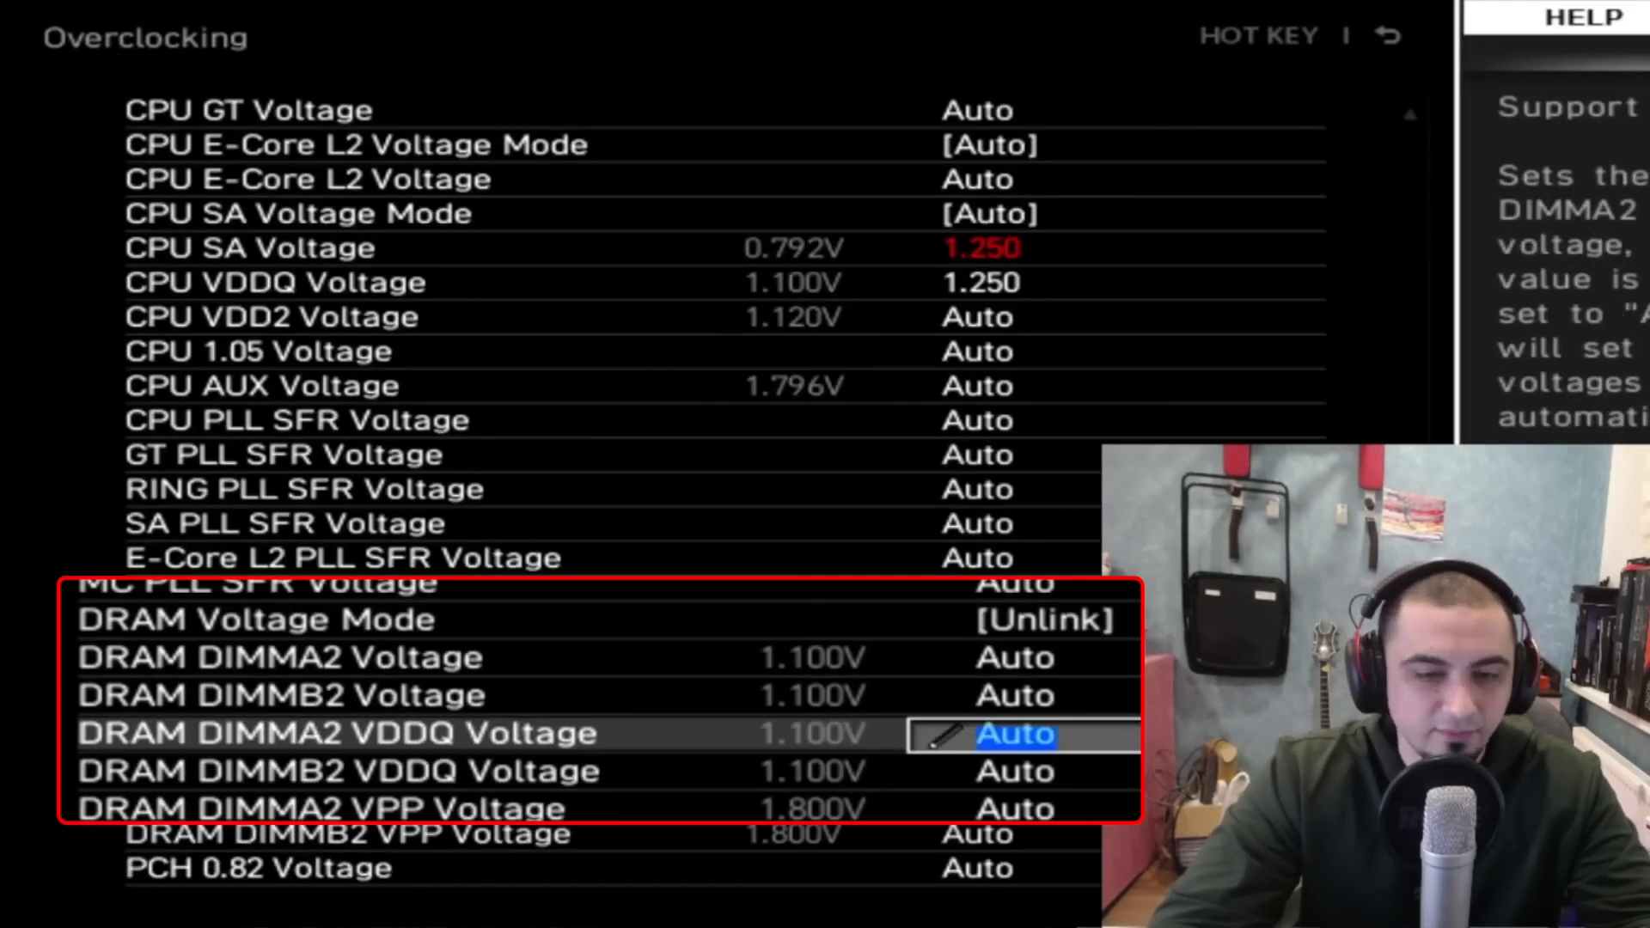
Set DRAM DIMMA2 Voltage and DRAM DIMMB2 Voltage to 1.500 V each
key("Up")
key("Up")
key("Down")
key("Up")
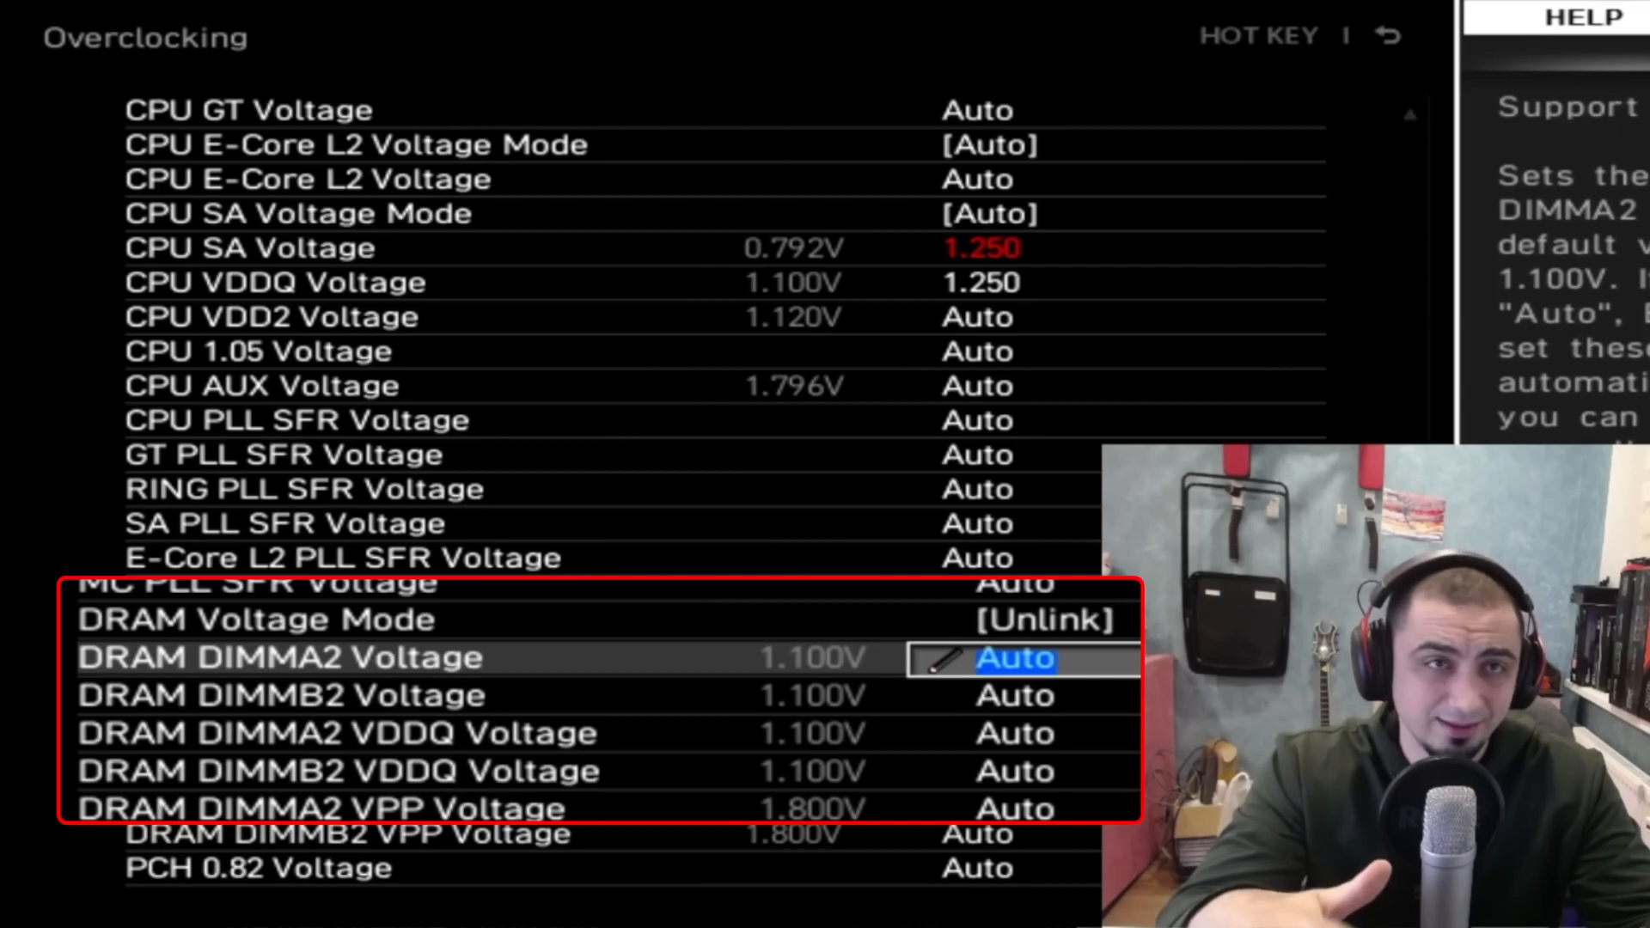
type("1.")
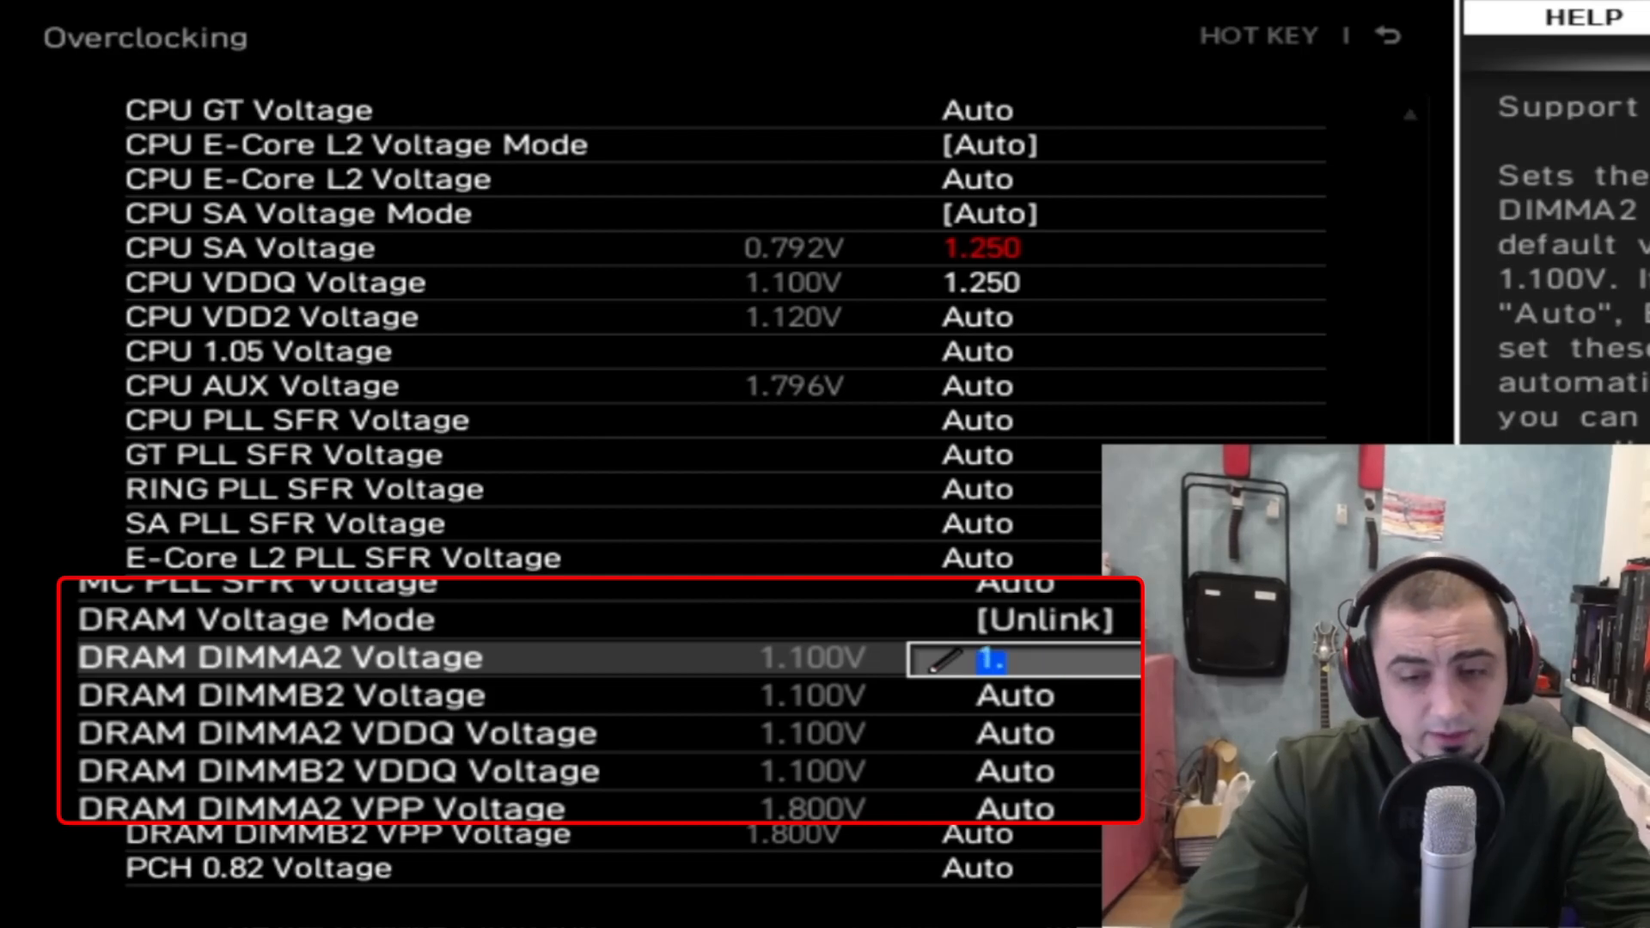
type("500")
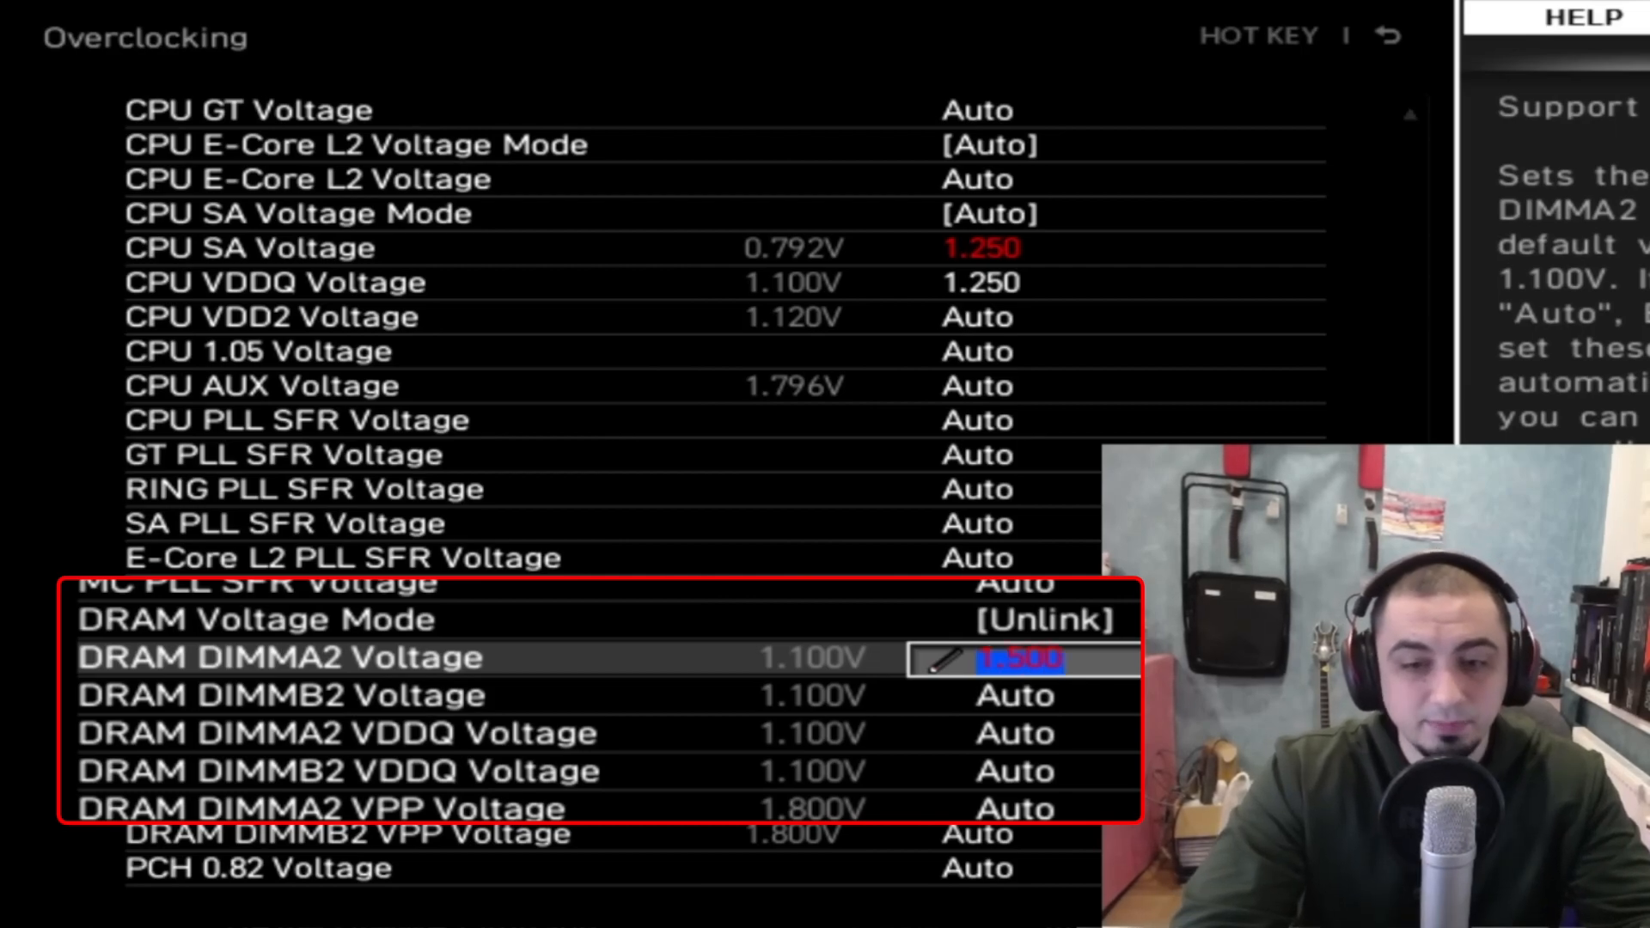
key("Down")
type("1.500")
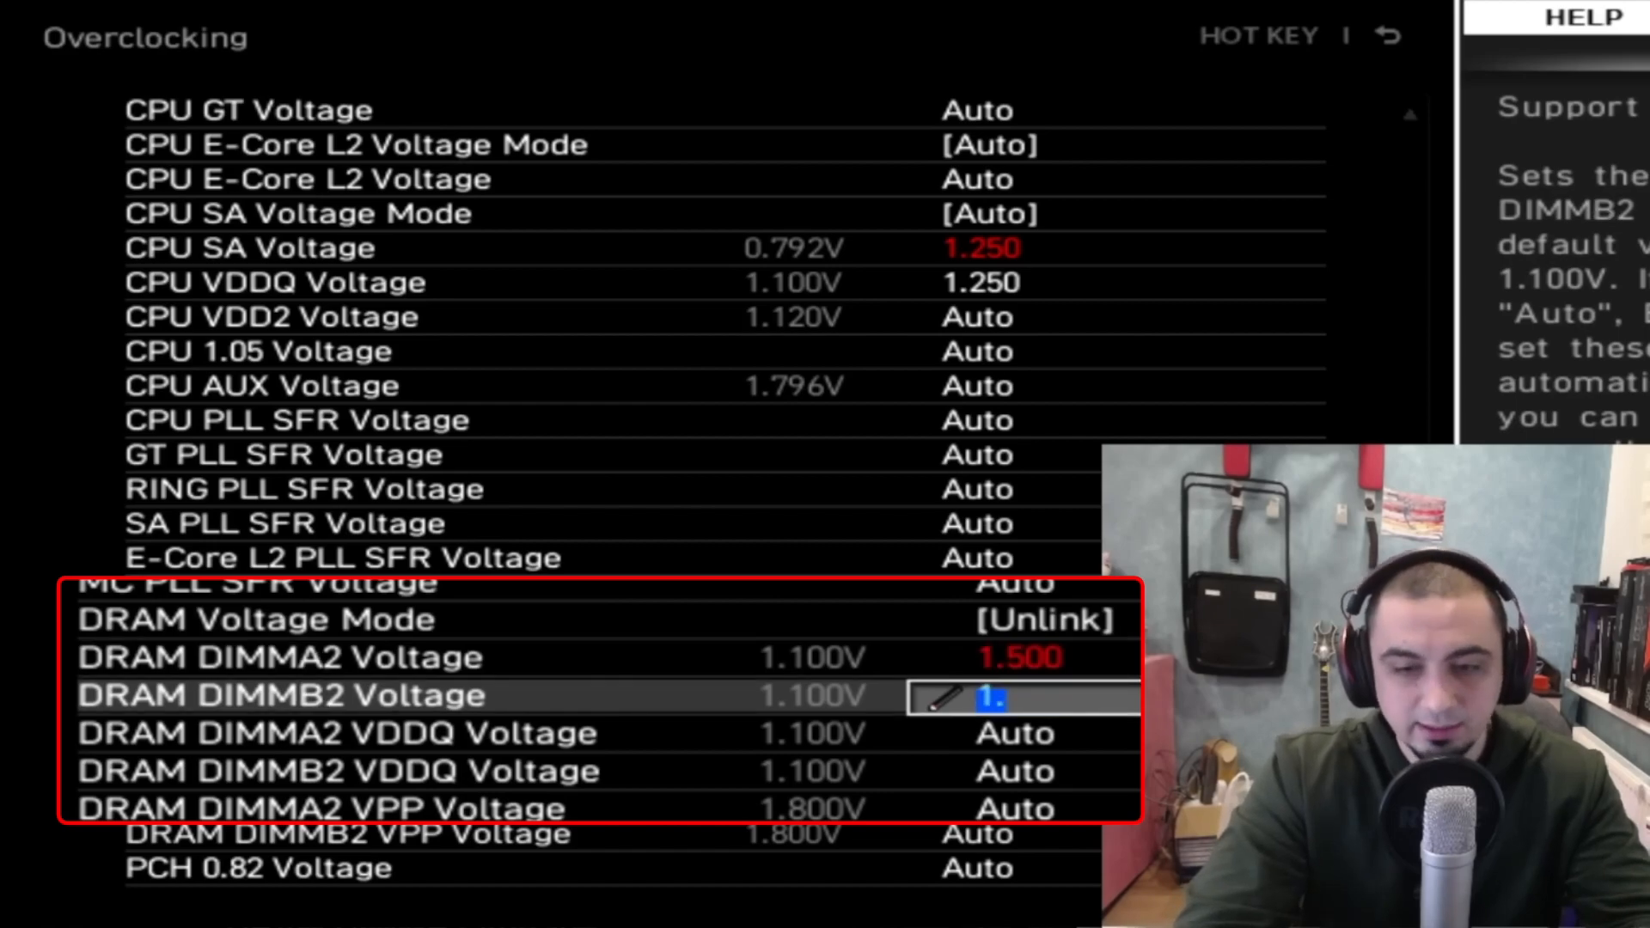
key("Up")
key("Down")
key("Up")
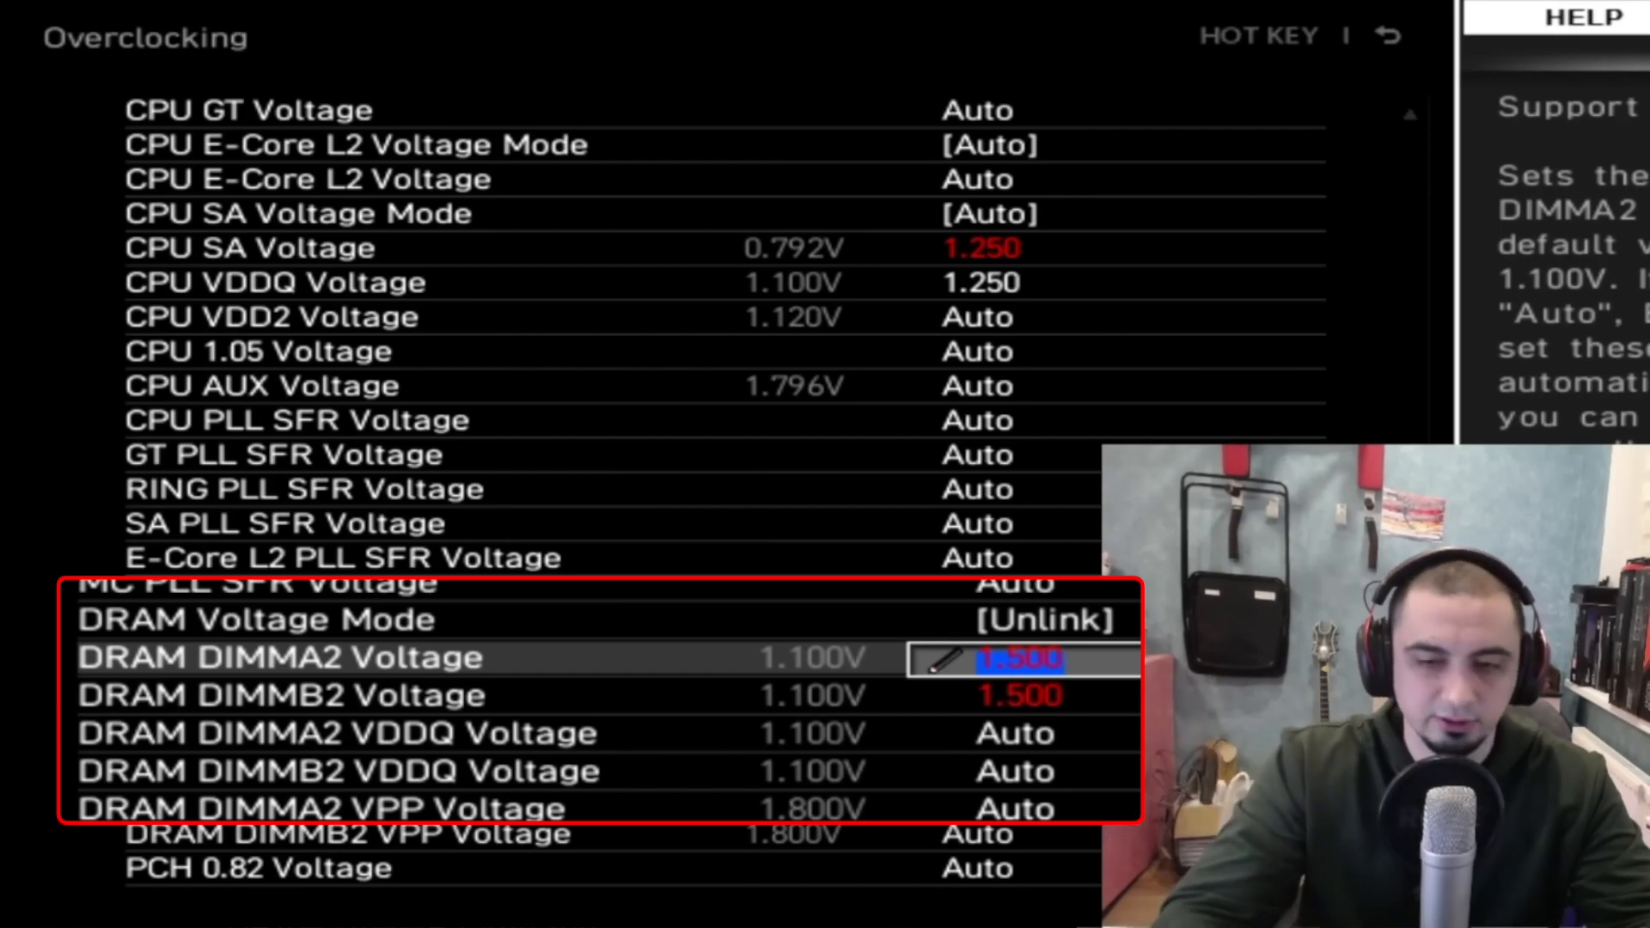
Set DRAM DIMMA2 VDDQ Voltage and DRAM DIMMB2 VDDQ Voltage to 1.440 V each
key("Down")
key("Down")
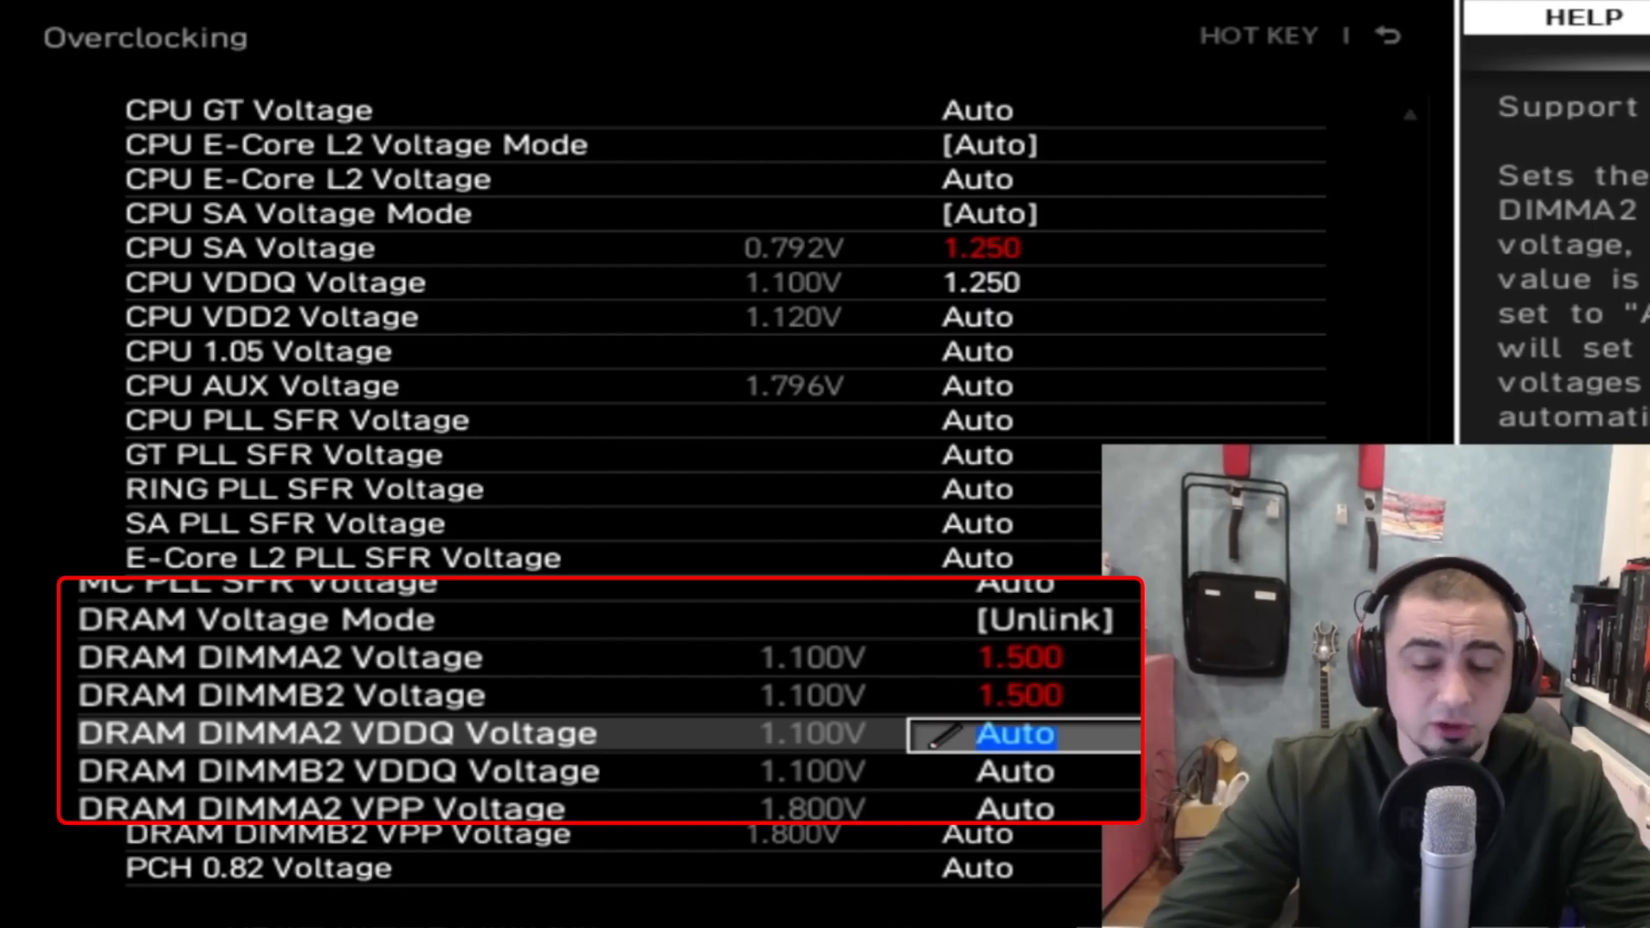
key("Up")
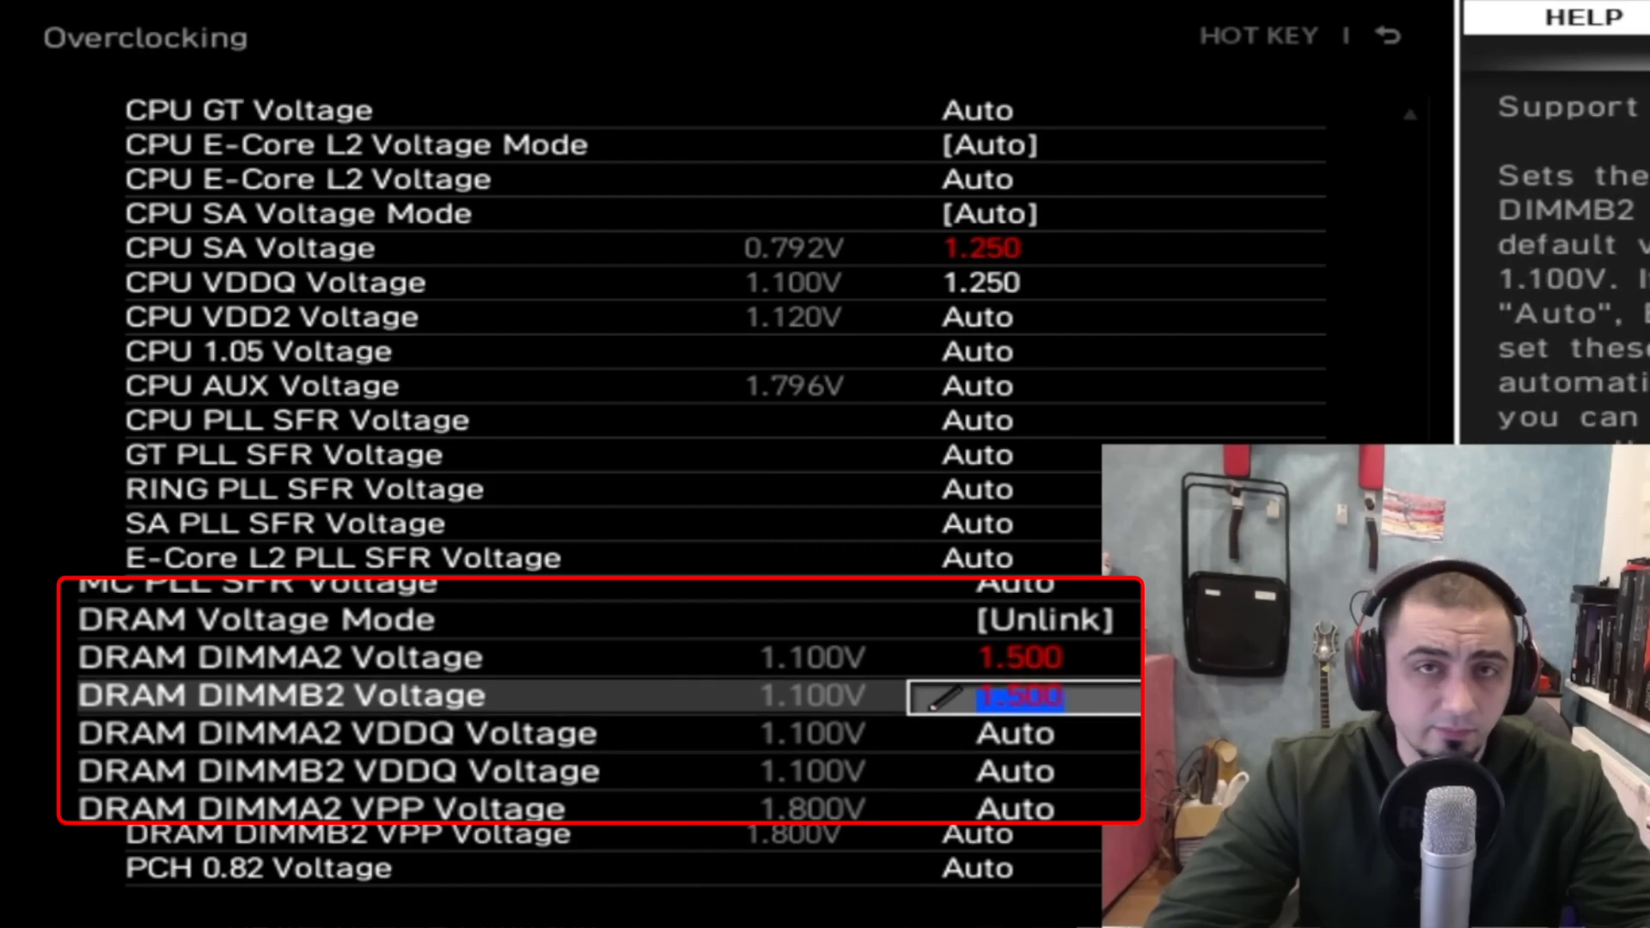
key("Down")
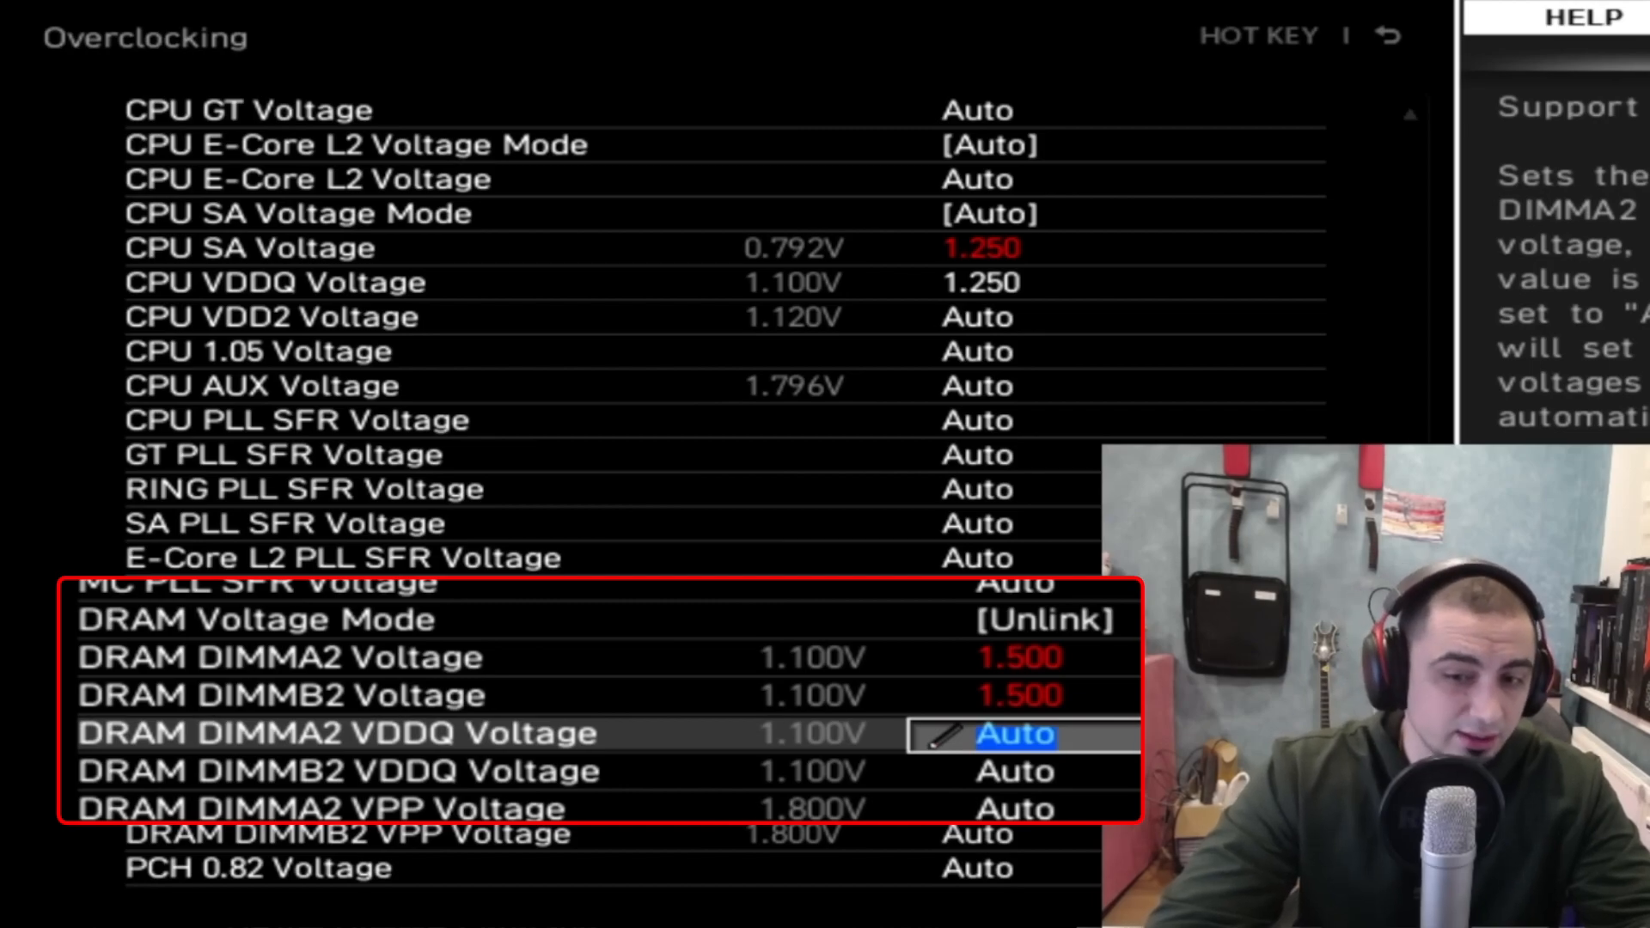
type("1.44")
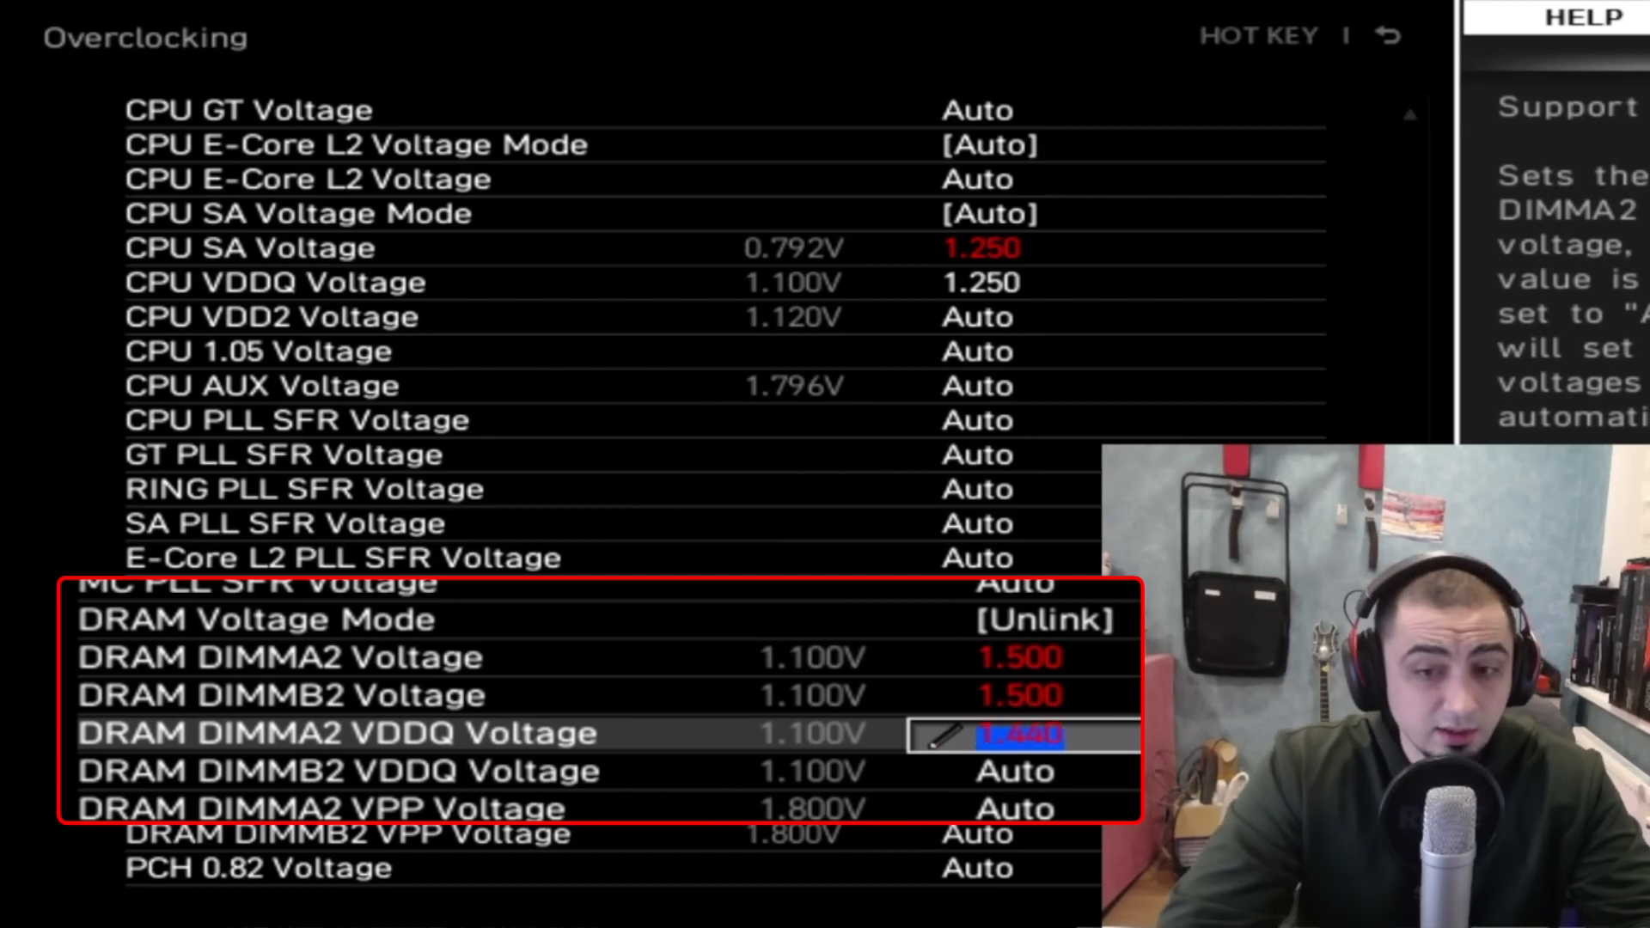
key("Return")
key("Down")
type("1.")
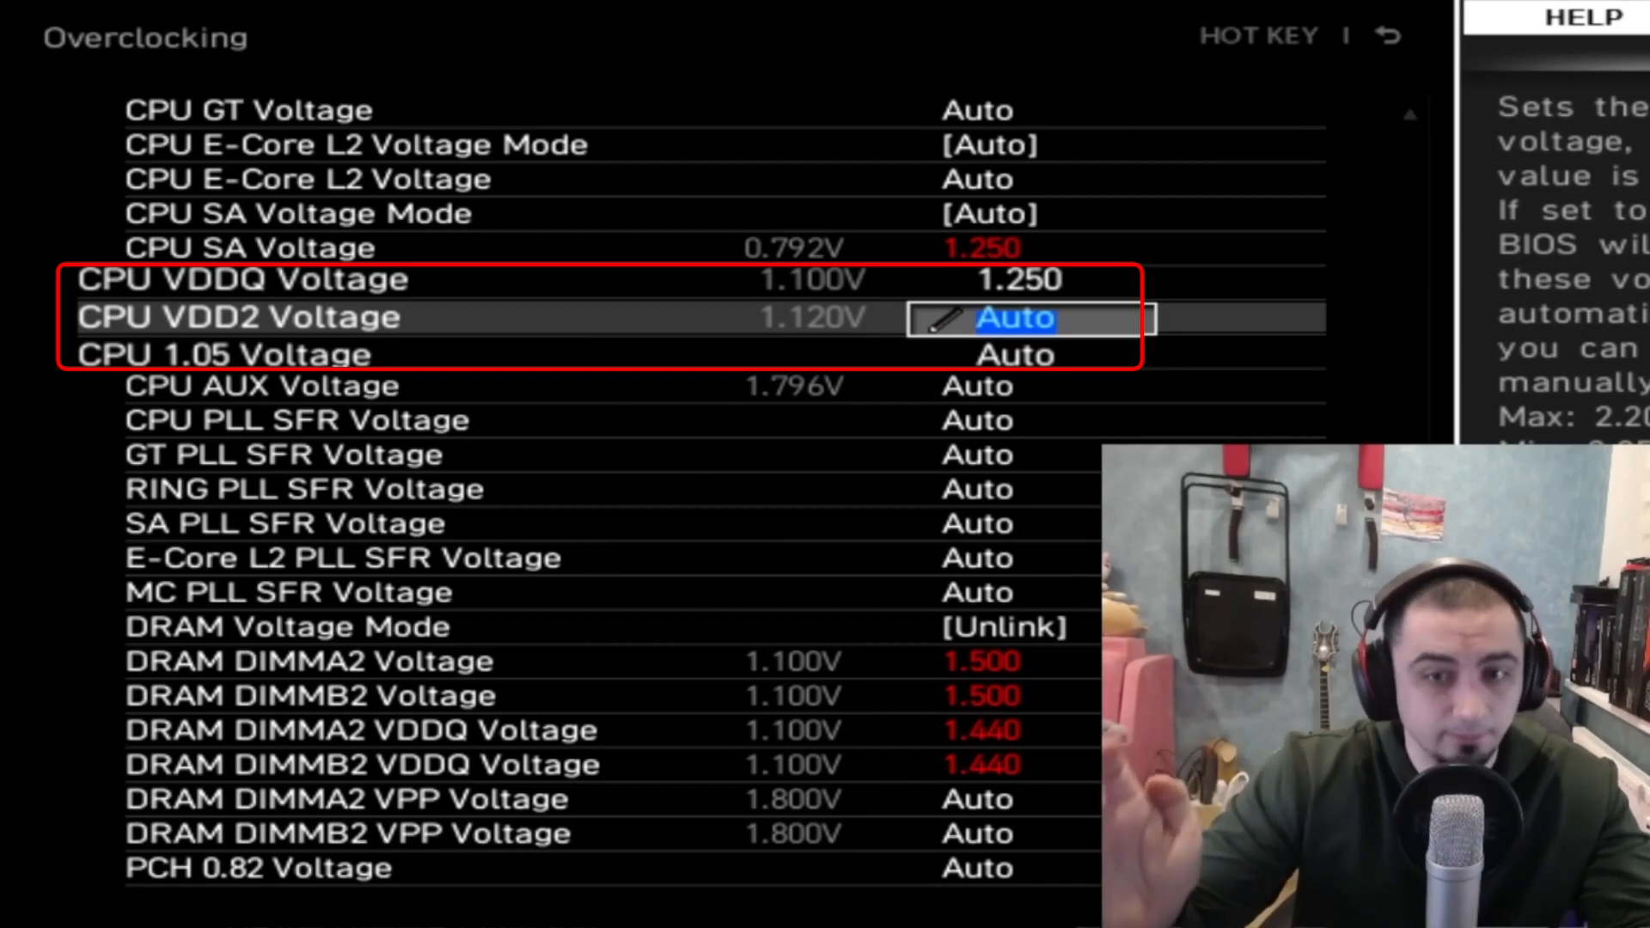
Set CPU VDD2 Voltage to 1.350 V
type("1.35")
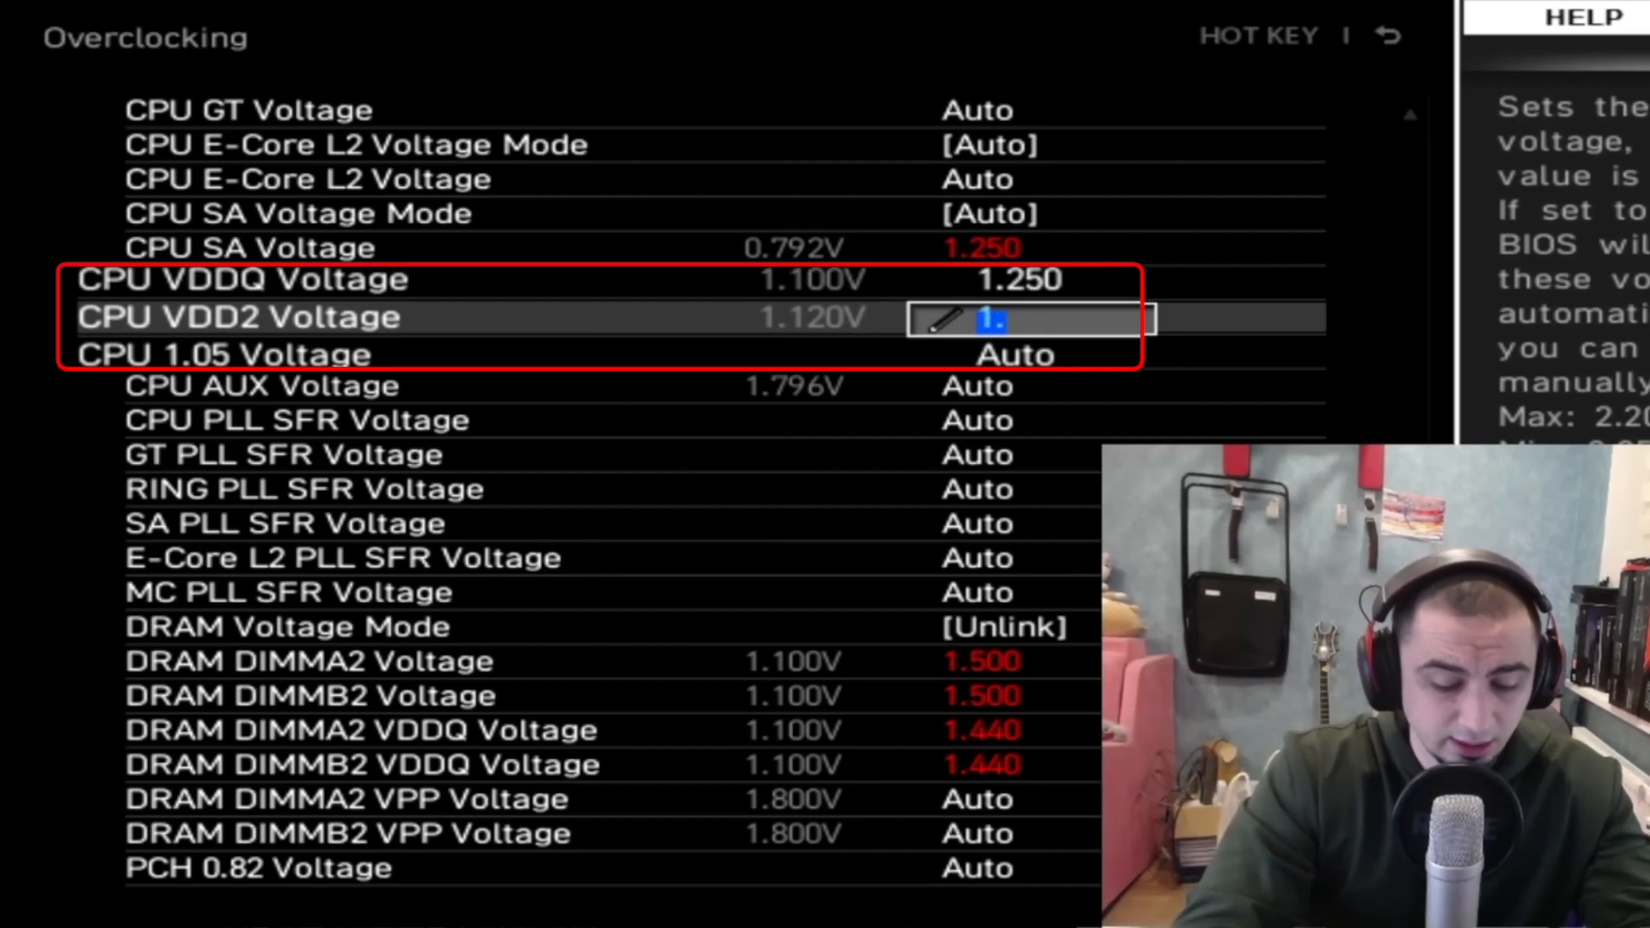
type("0")
key("Up")
key("Down")
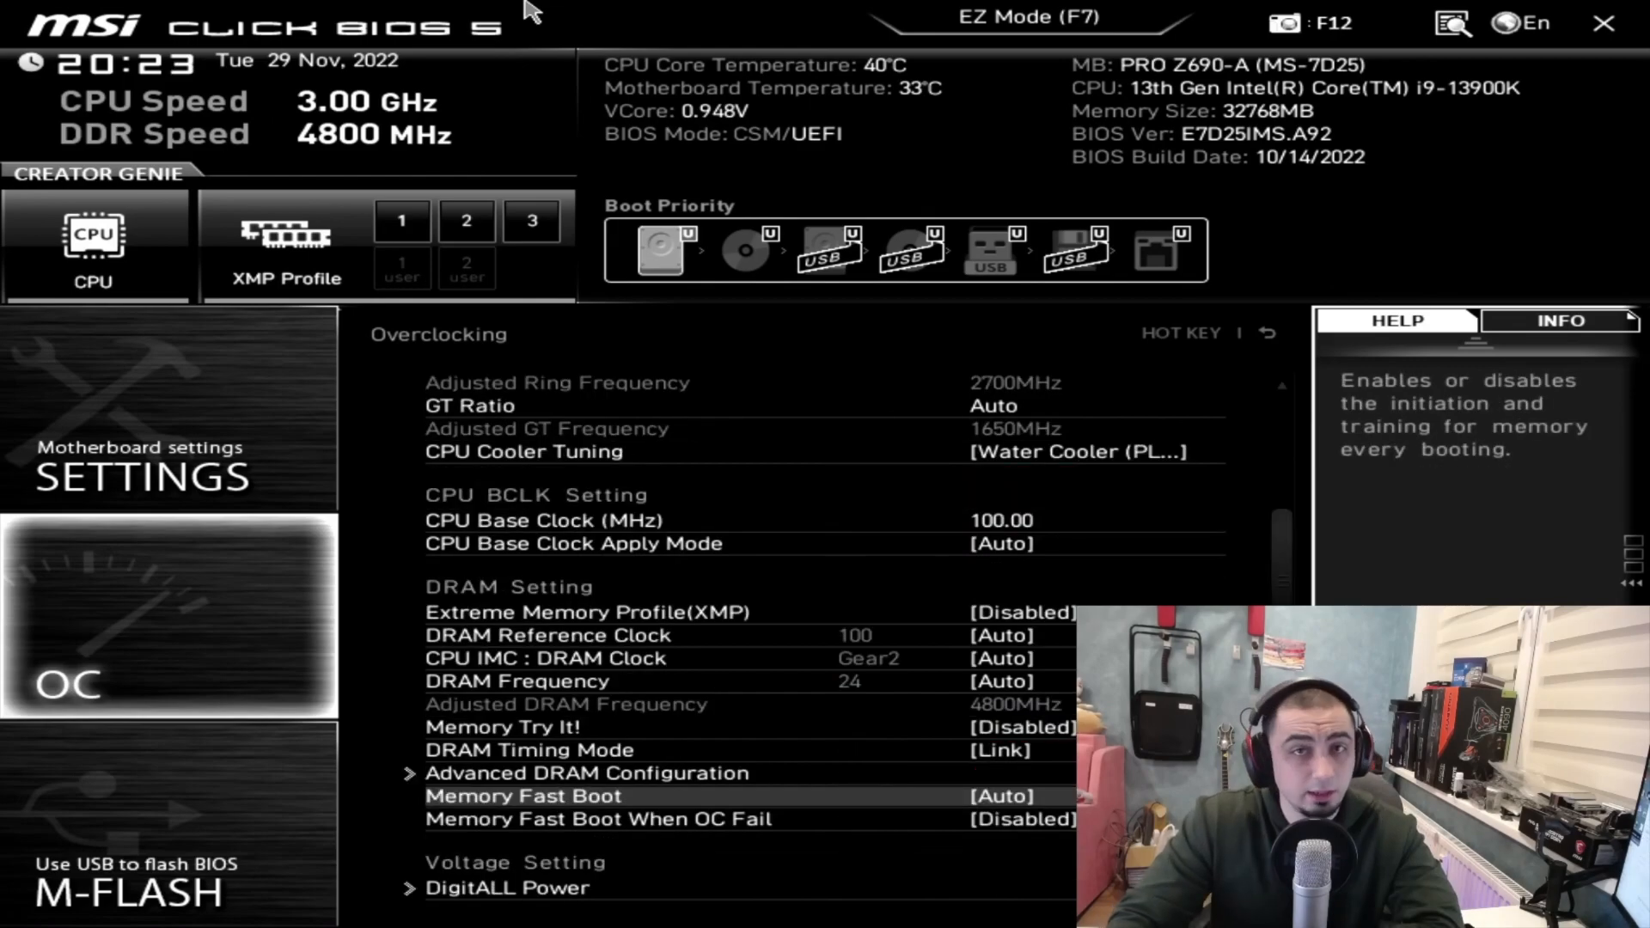
Examine the DRAM Setting options, including DRAM Frequency, DRAM Timing Mode and Memory Fast Boot
key("Up")
key("Up")
key("Up")
key("Up")
key("Up")
key("Up")
key("Up")
key("Up")
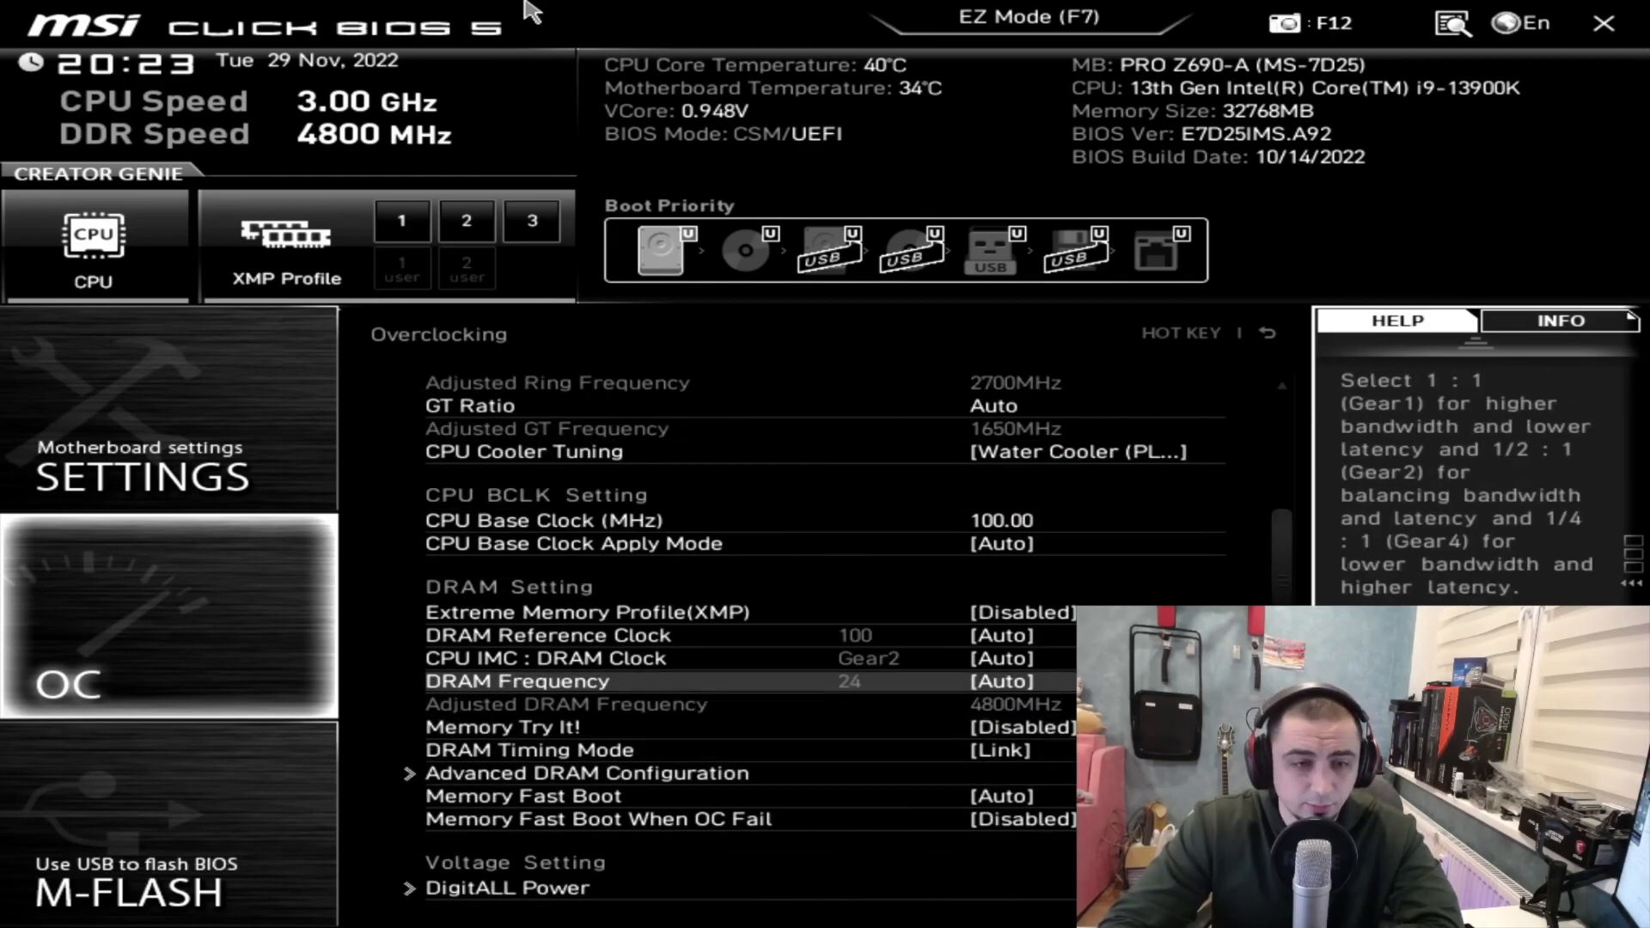
key("Down")
key("Down")
key("Down")
key("Down")
key("Down")
key("Down")
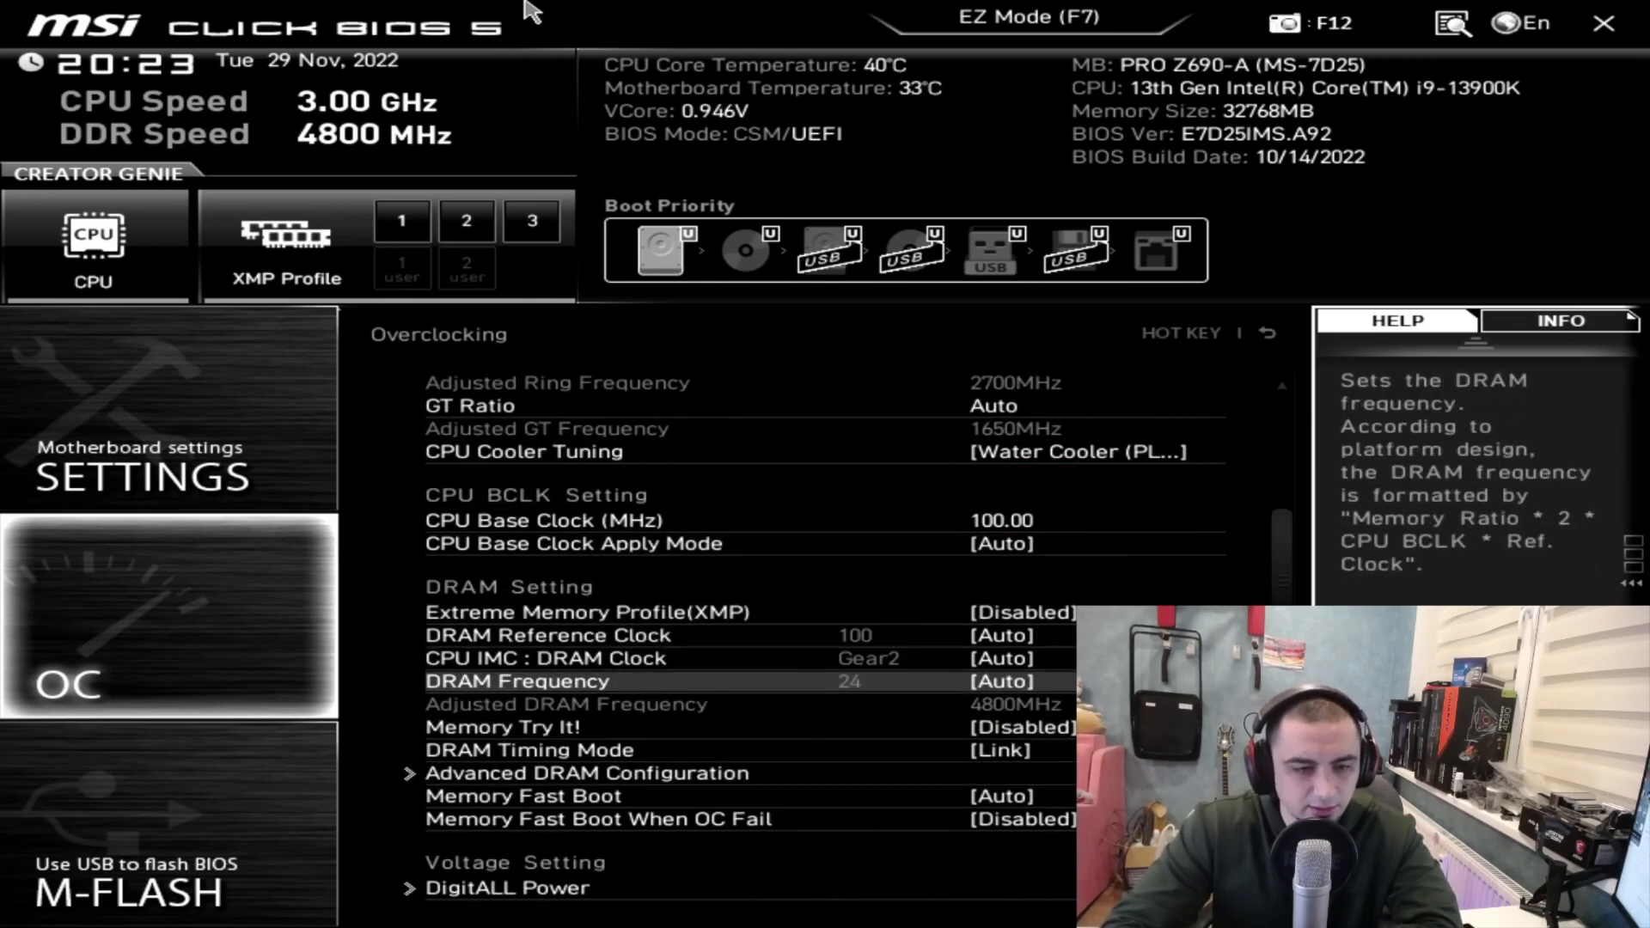
key("Down")
key("Down")
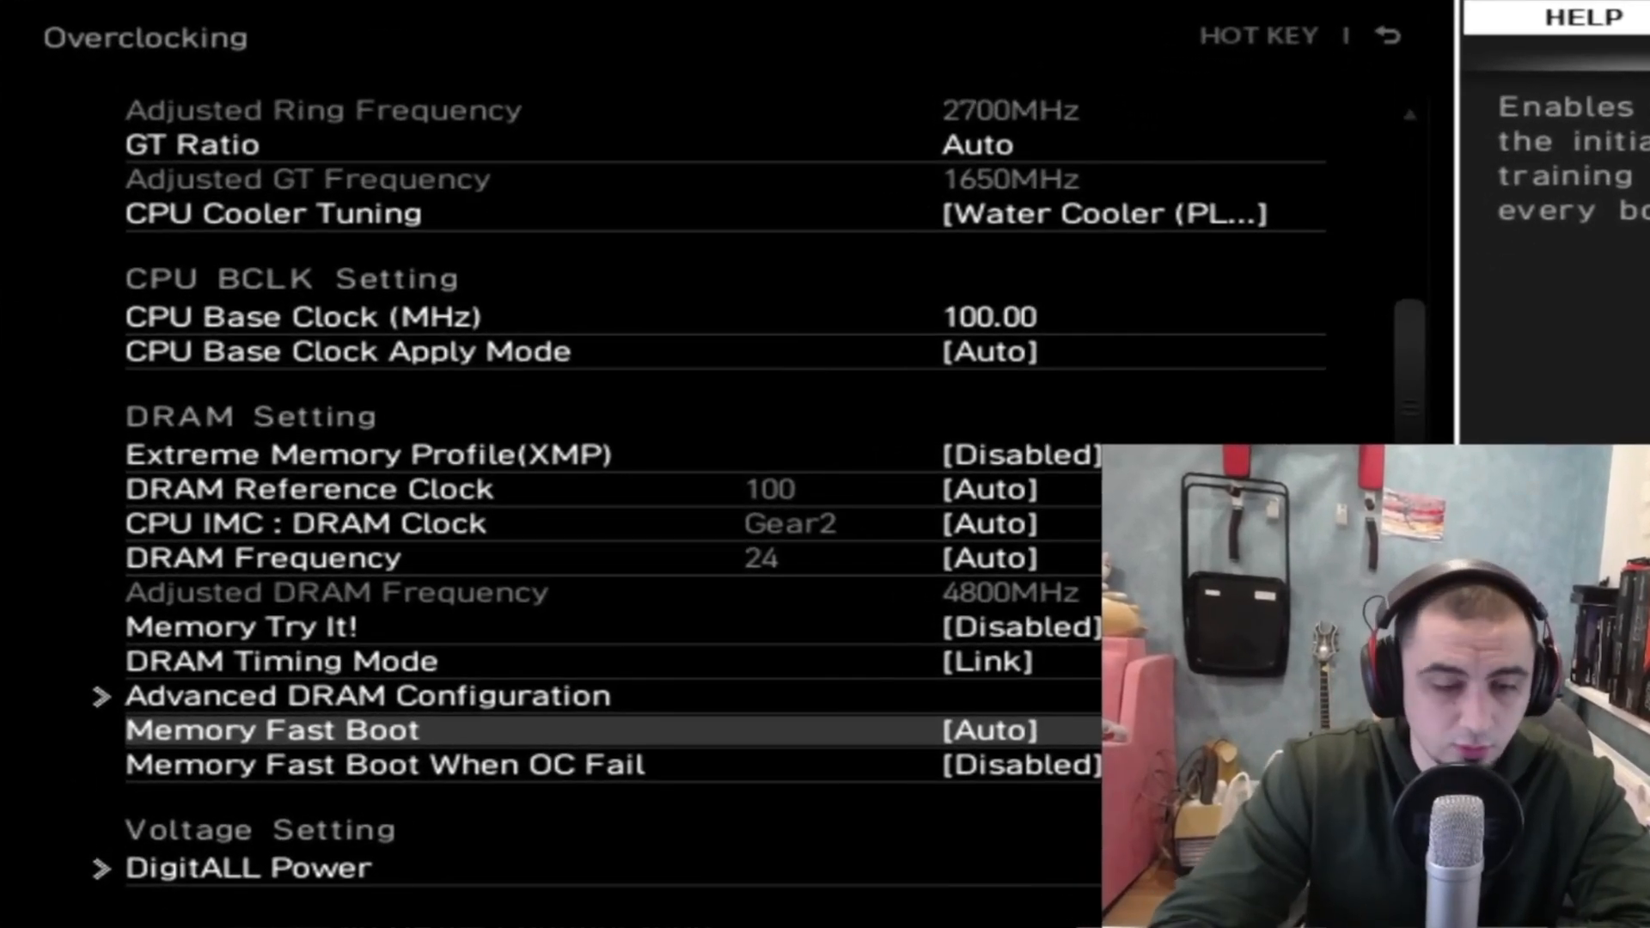
Set Memory Fast Boot to Disabled in the DRAM Setting section
key("Return")
key("Down")
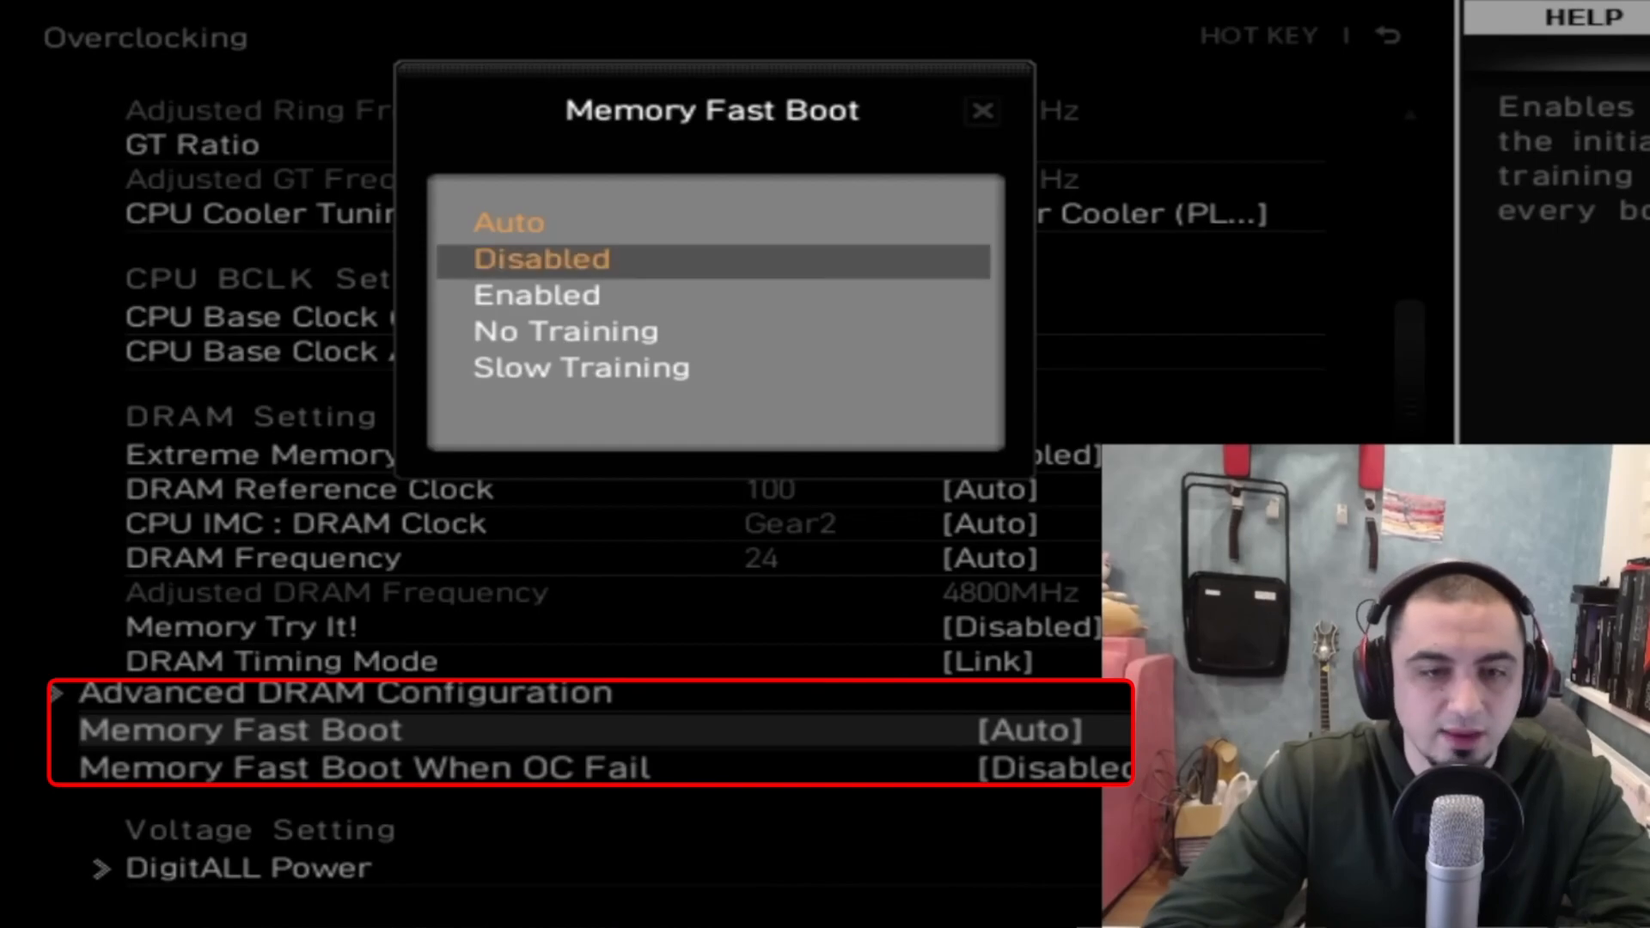
key("Return")
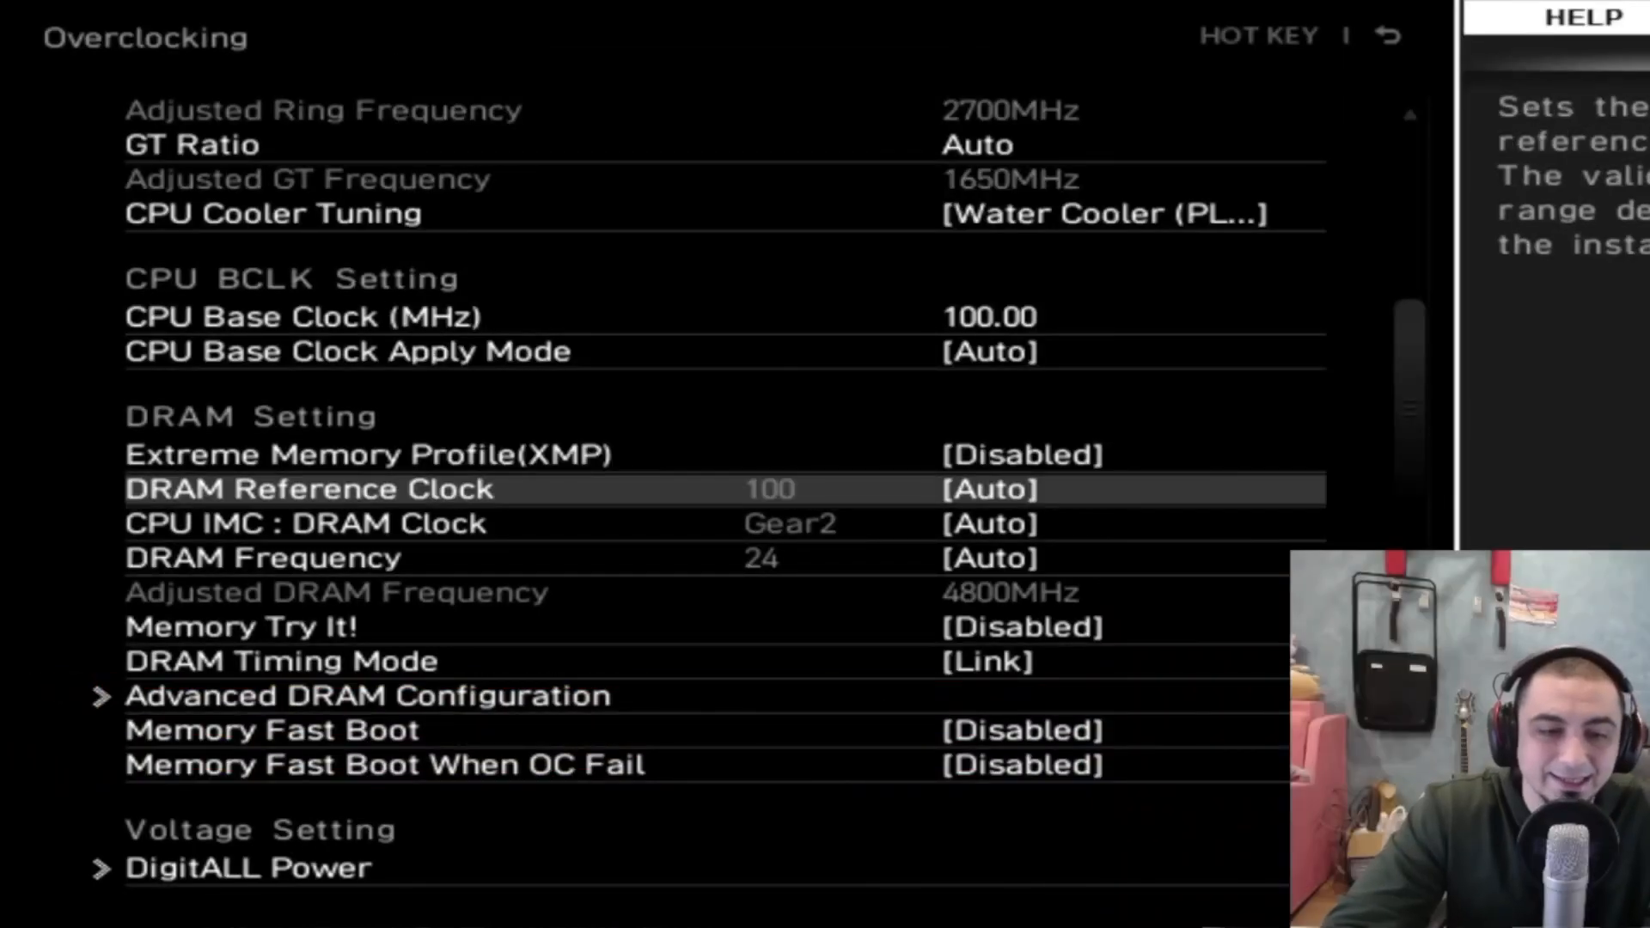
Set DRAM Reference Clock to 133MHz
key("Return")
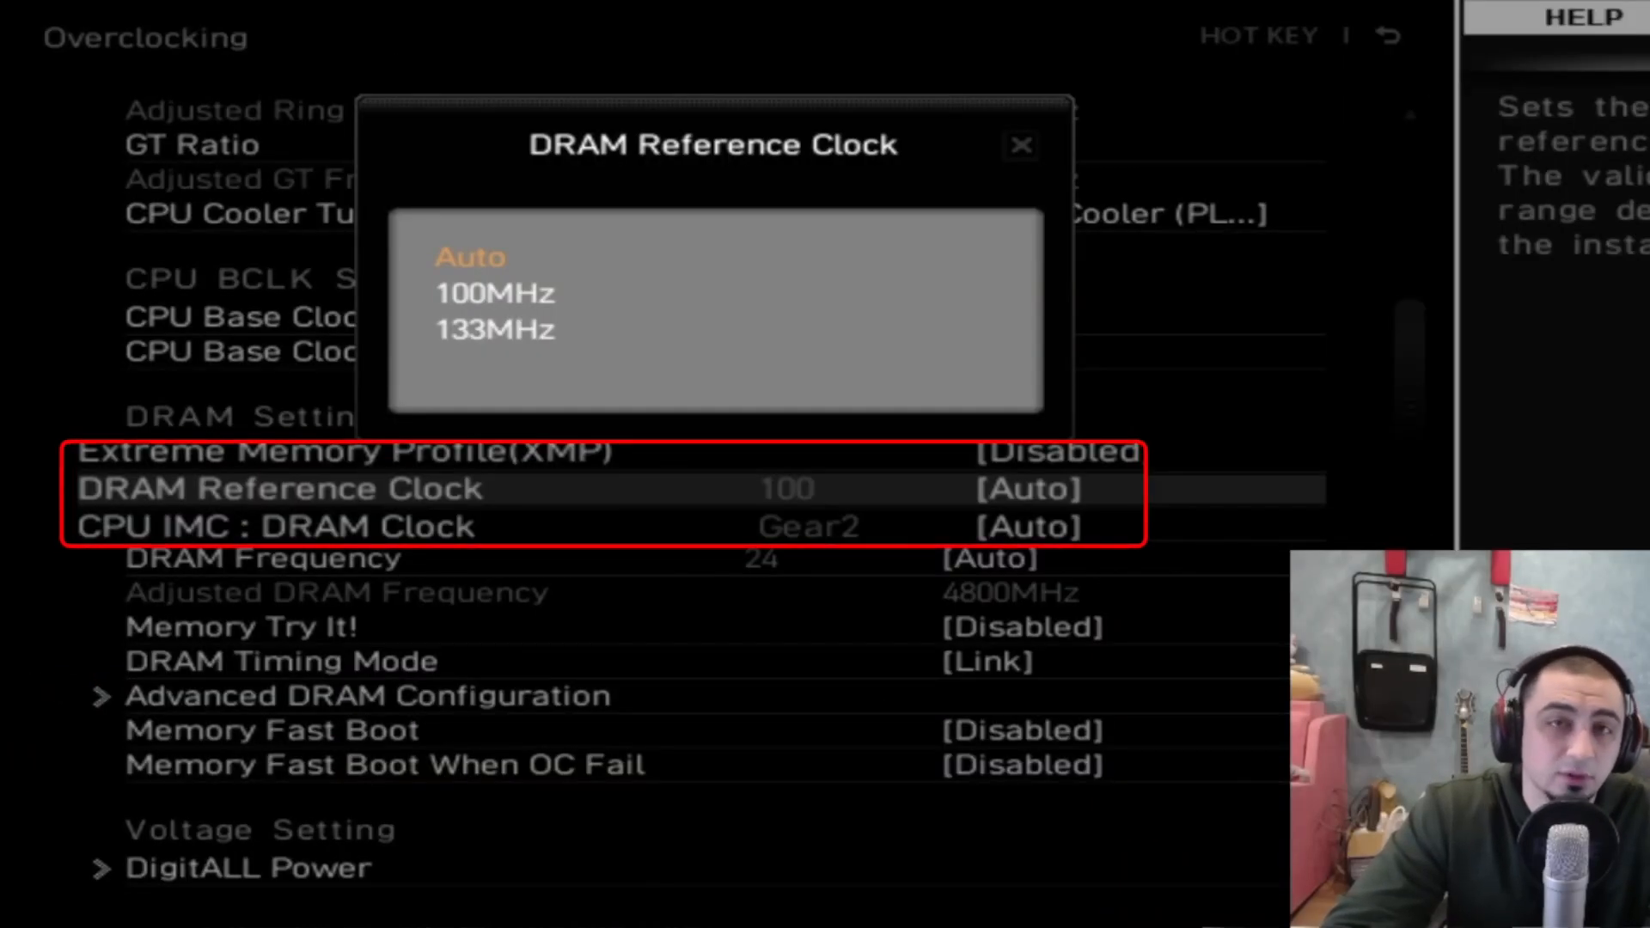
key("Down")
key("Down")
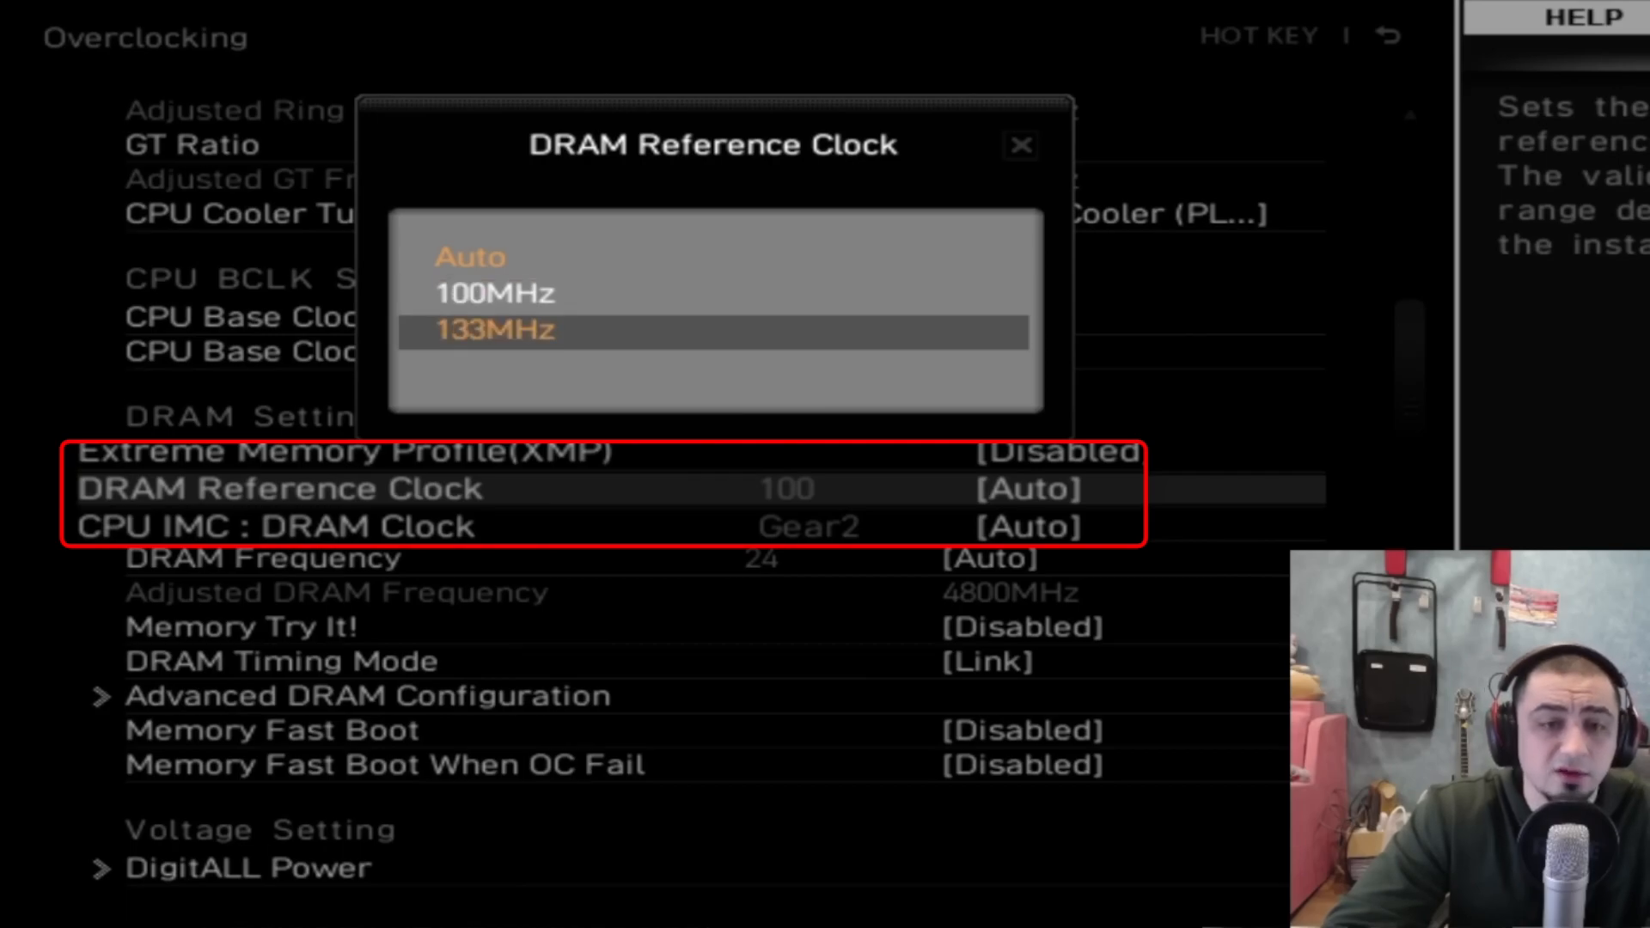
key("Return")
Set the CPU IMC : DRAM Clock ratio to 1/2 : 1 (Gear2)
key("Down")
key("Return")
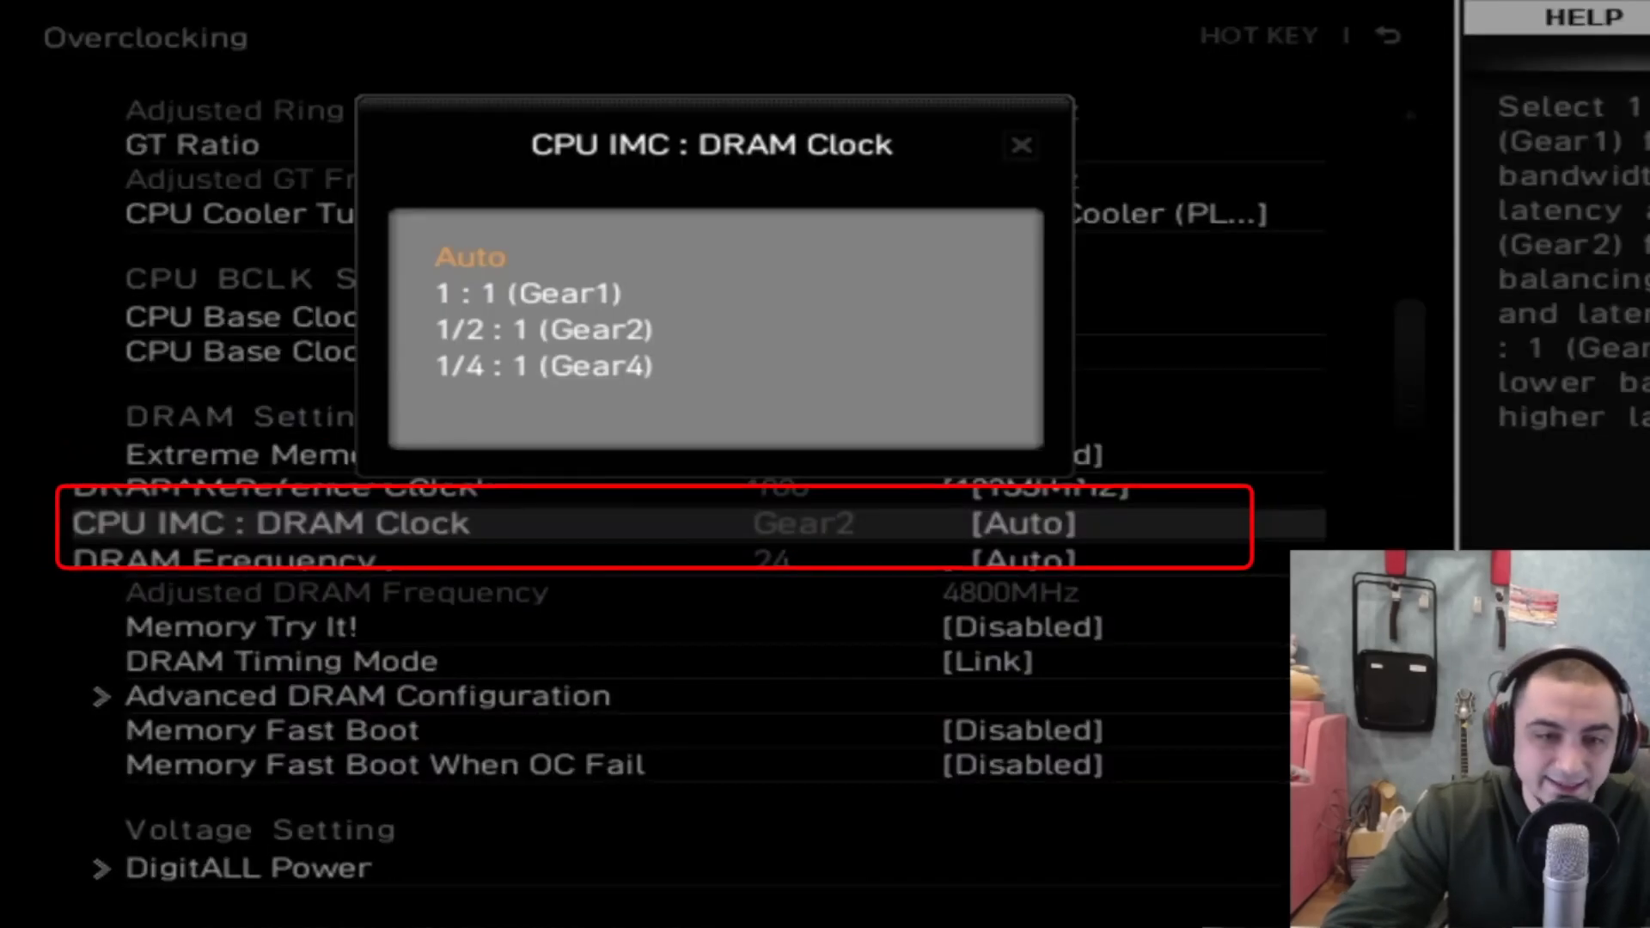
key("Down")
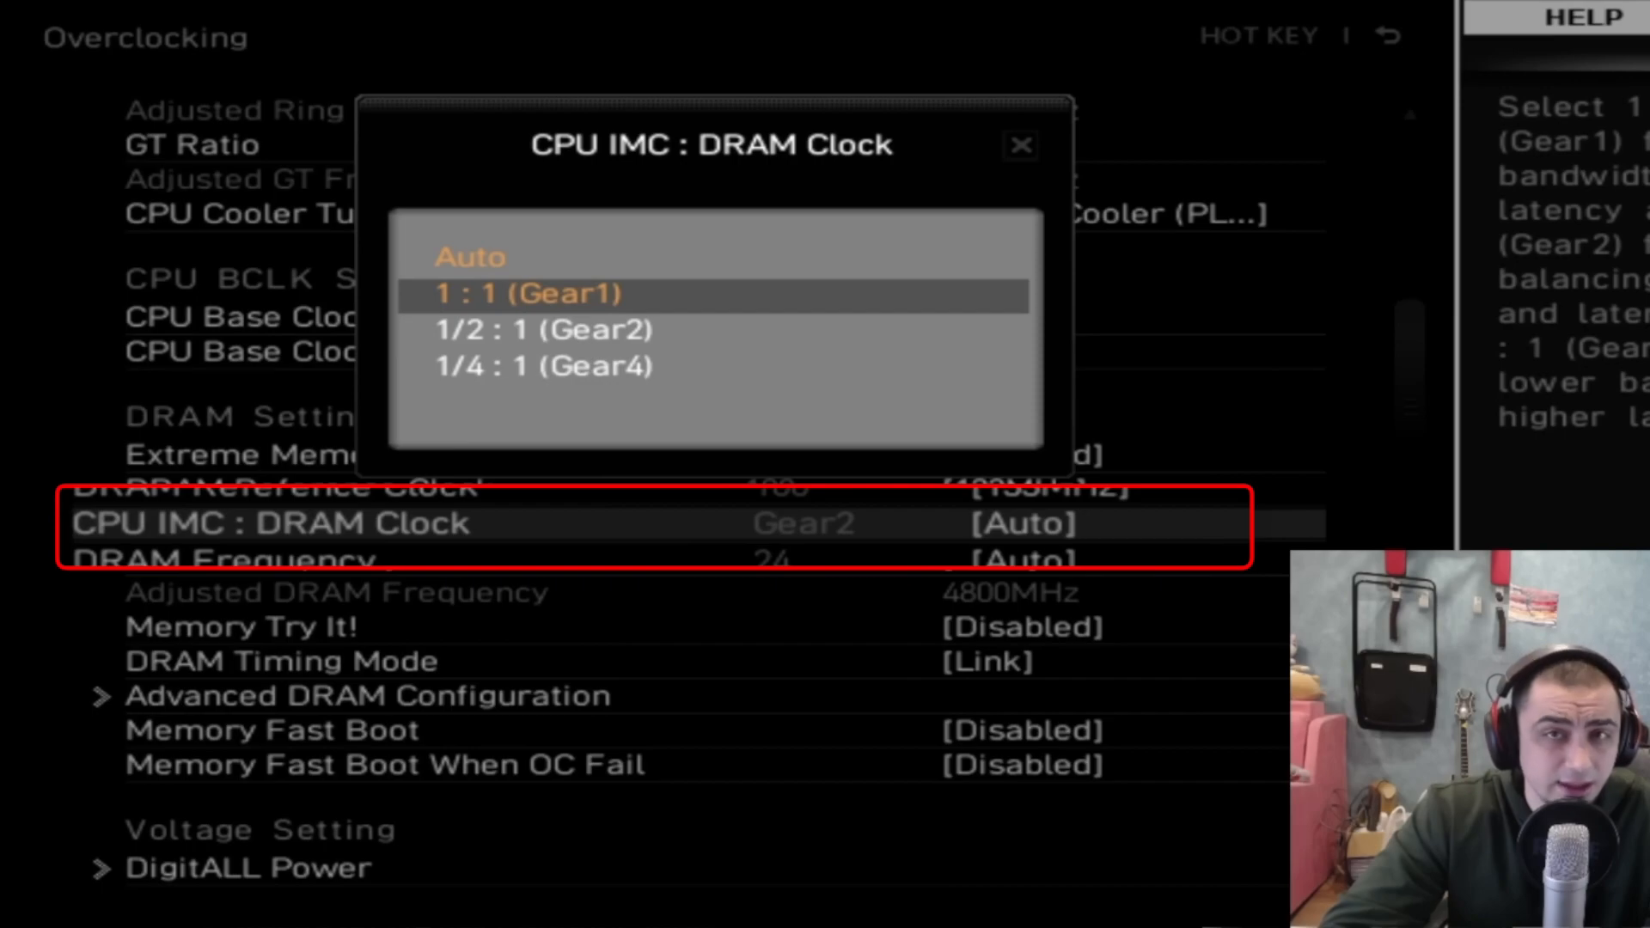
key("Down")
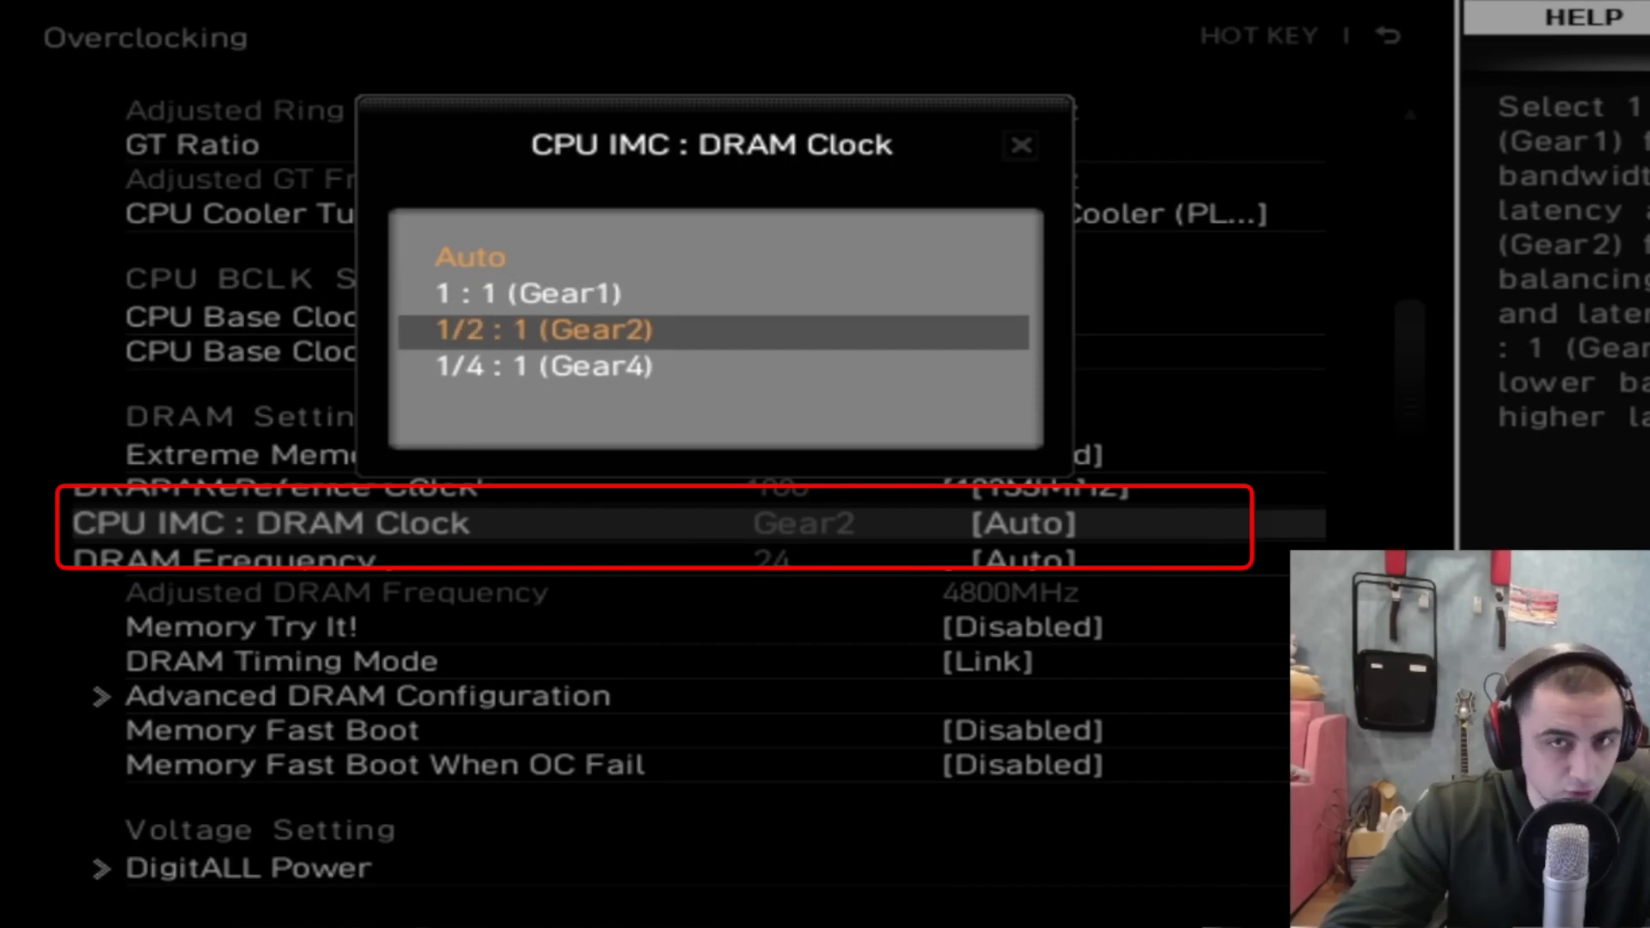
key("Return")
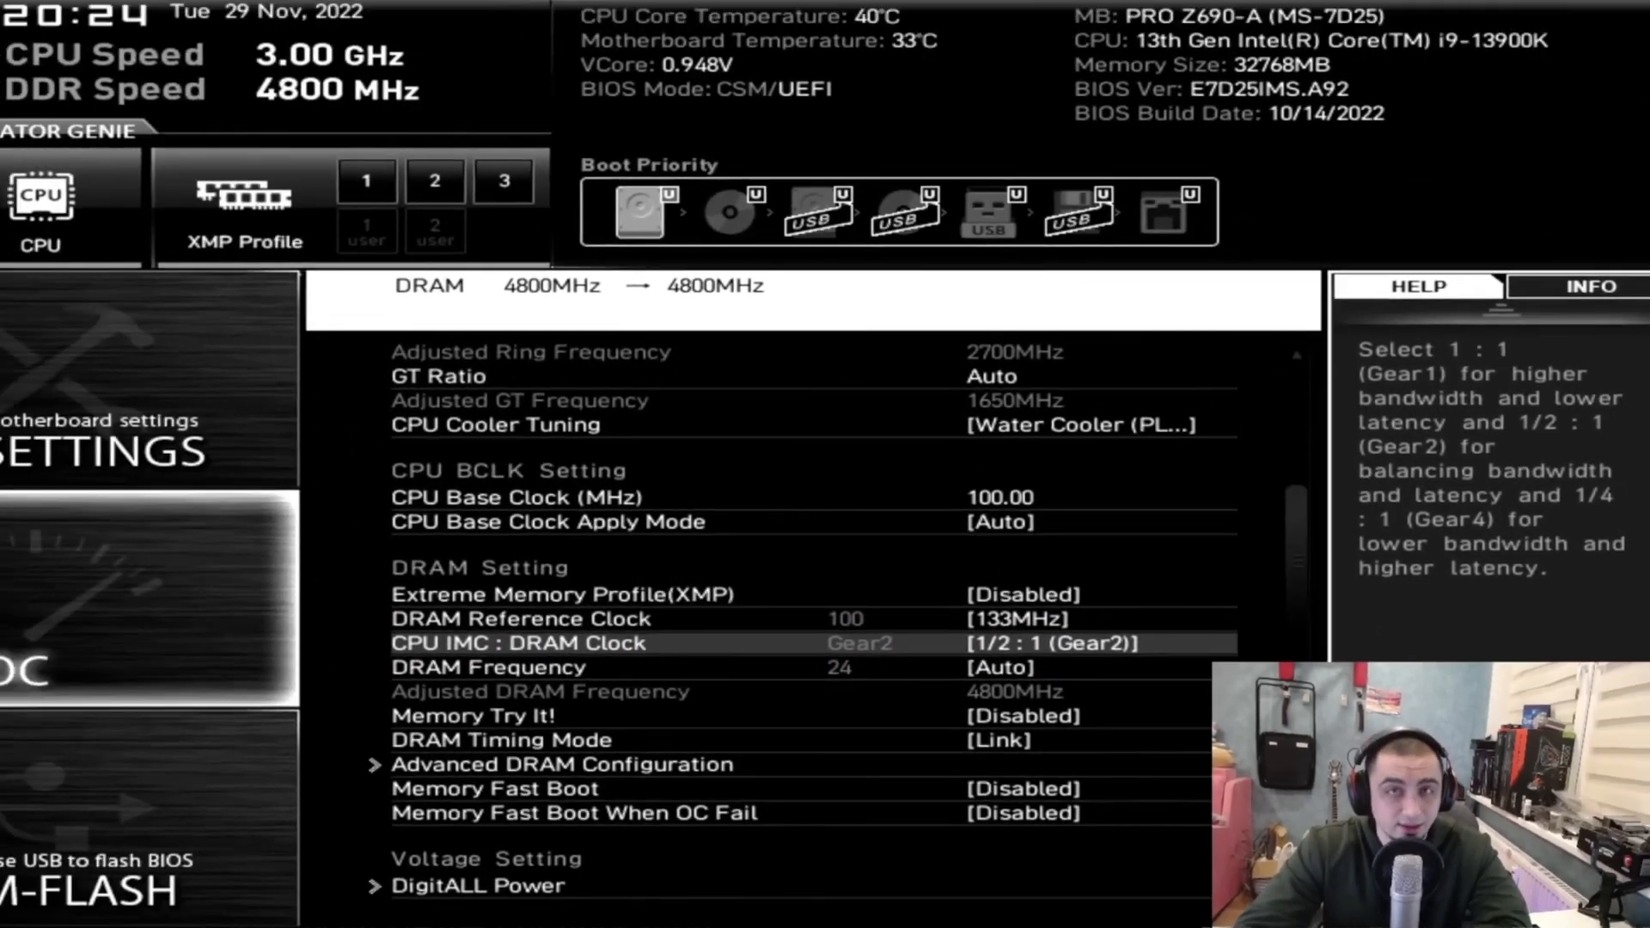
Set DRAM Frequency to 5333 G2 (40x100.00x1.33)
key("Down")
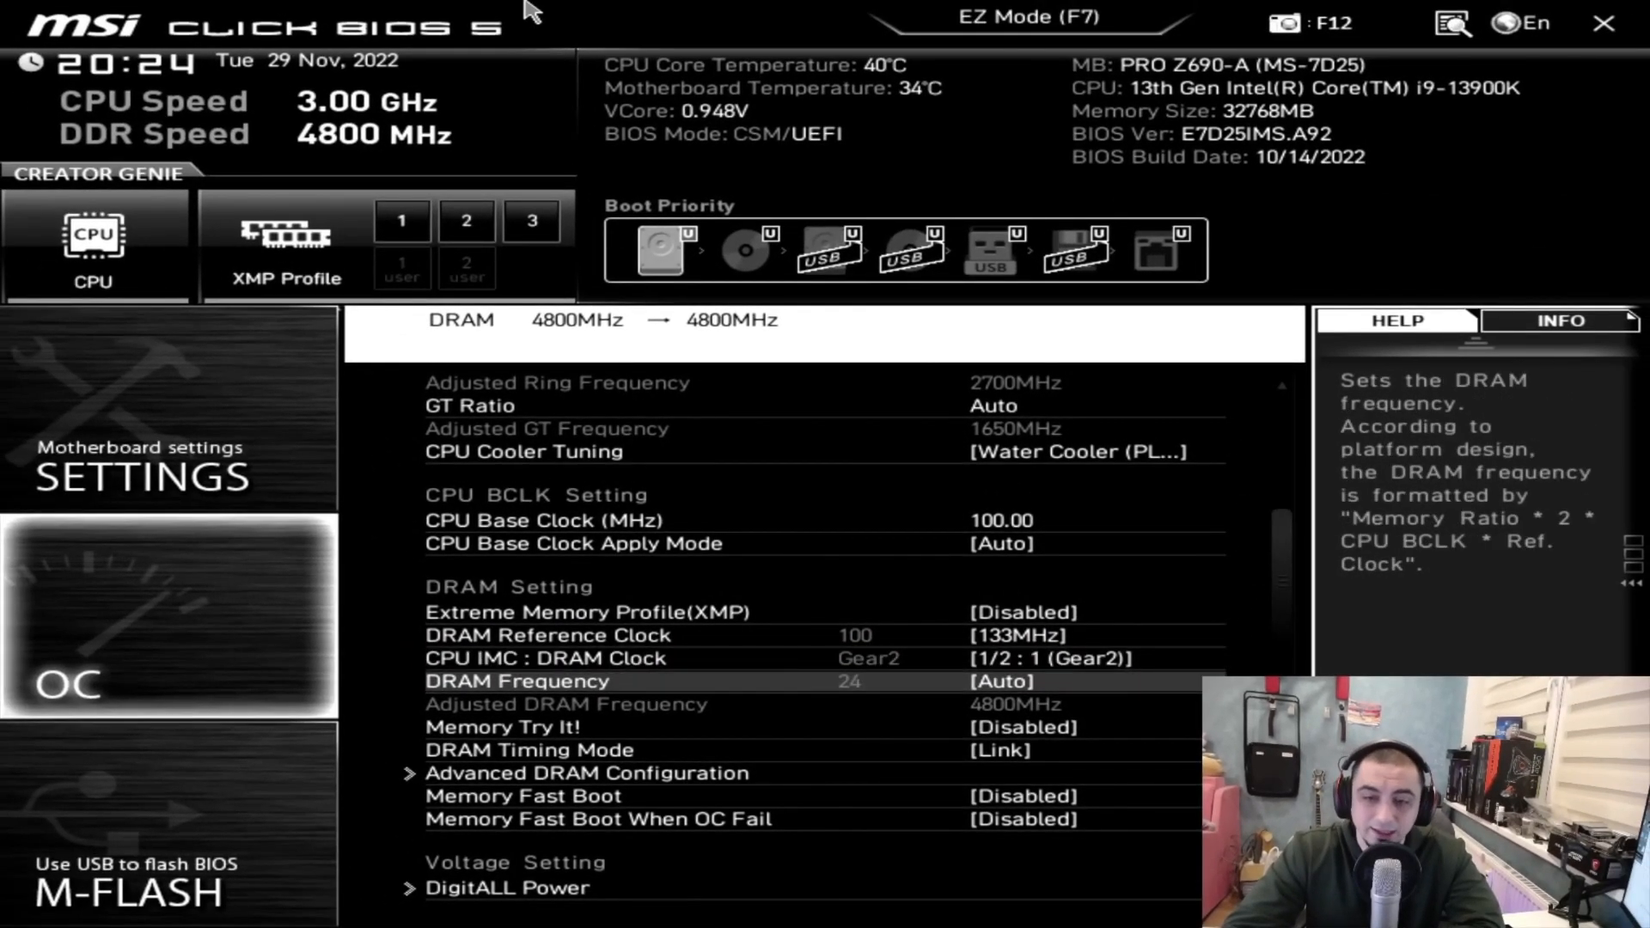
key("Return")
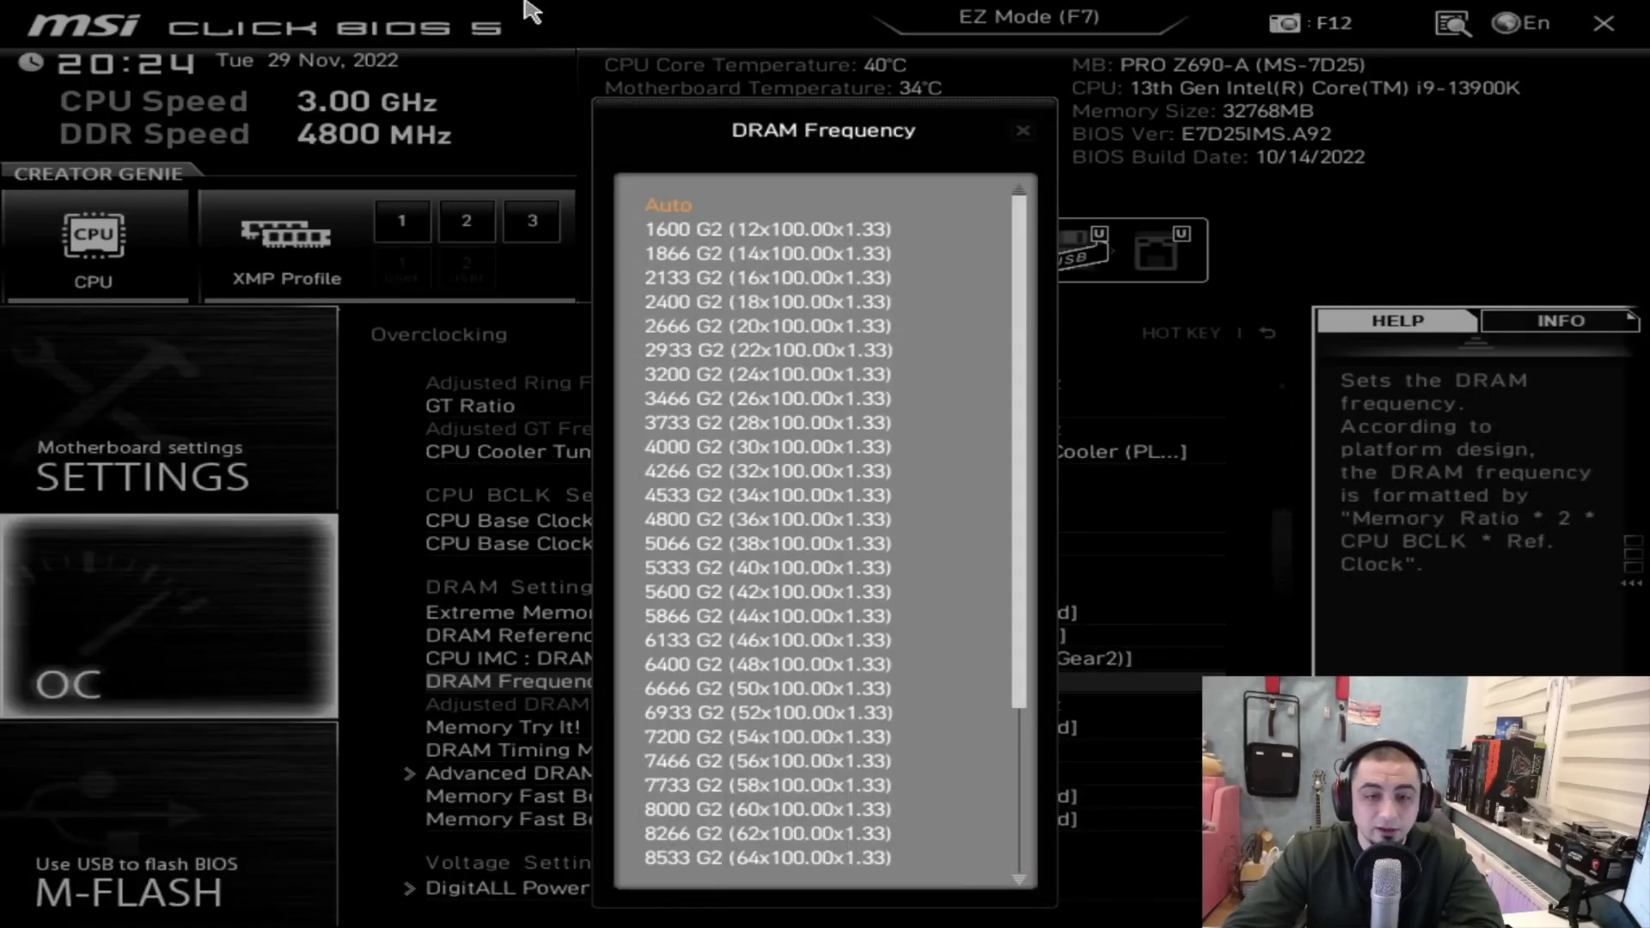
key("Down")
key("Down")
key("Down")
key("Down")
key("Down")
key("Down")
key("Down")
key("Down")
key("Down")
key("Down")
key("Down")
key("Down")
key("Down")
key("Down")
key("Down")
key("Down")
key("Down")
key("Down")
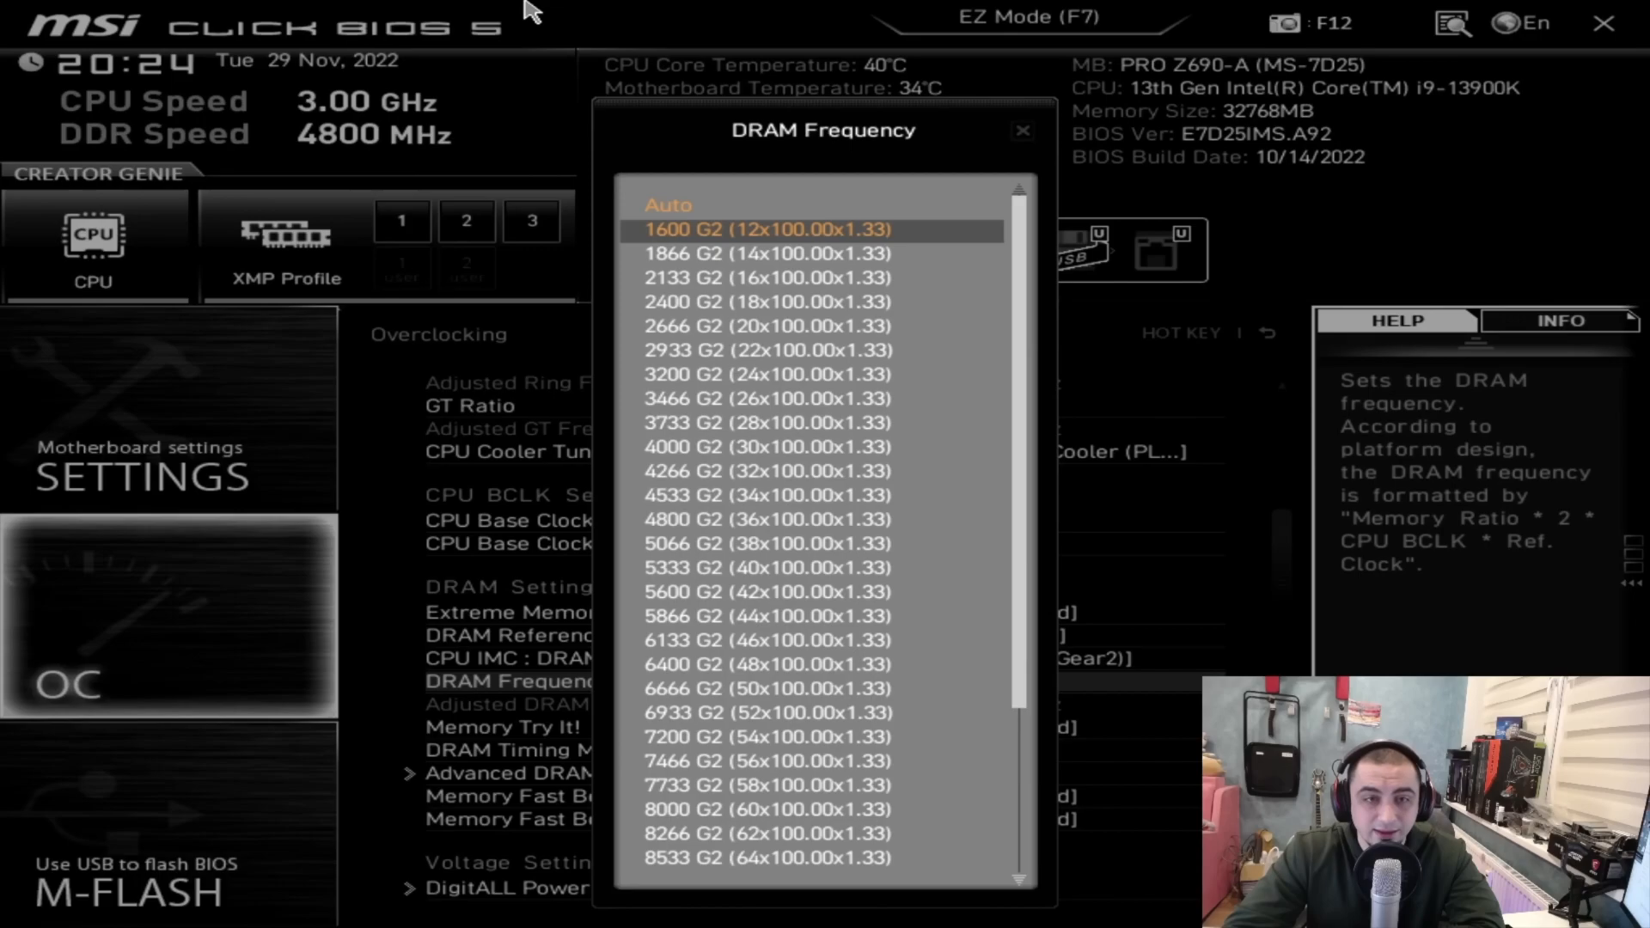
key("Up")
key("Up")
key("Up")
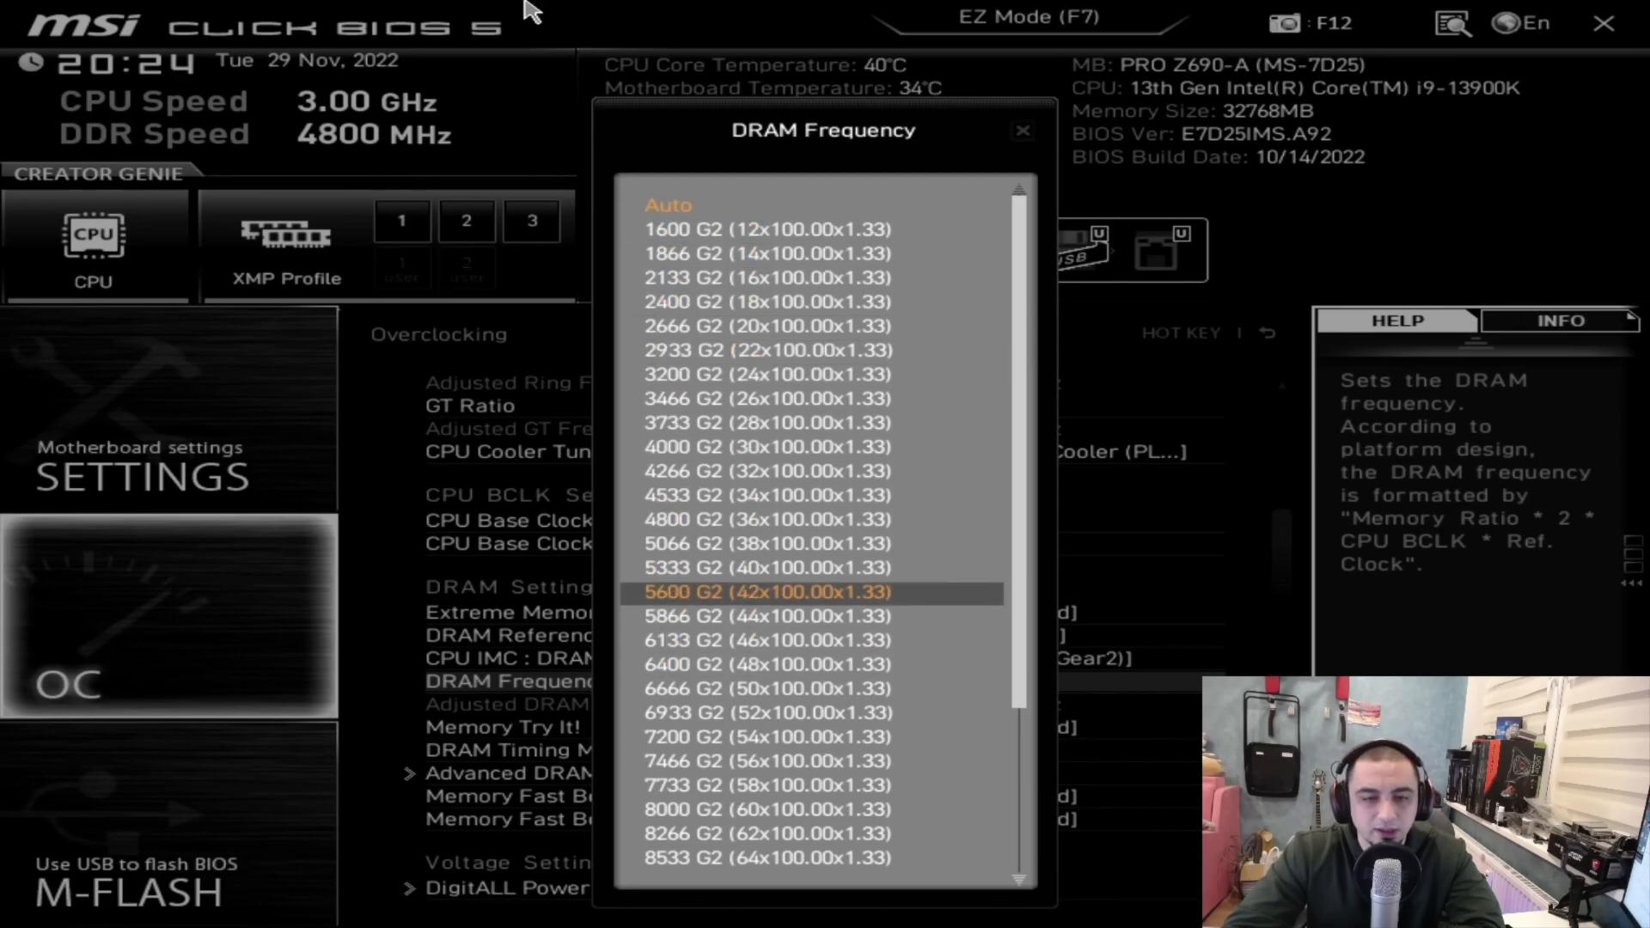
key("Return")
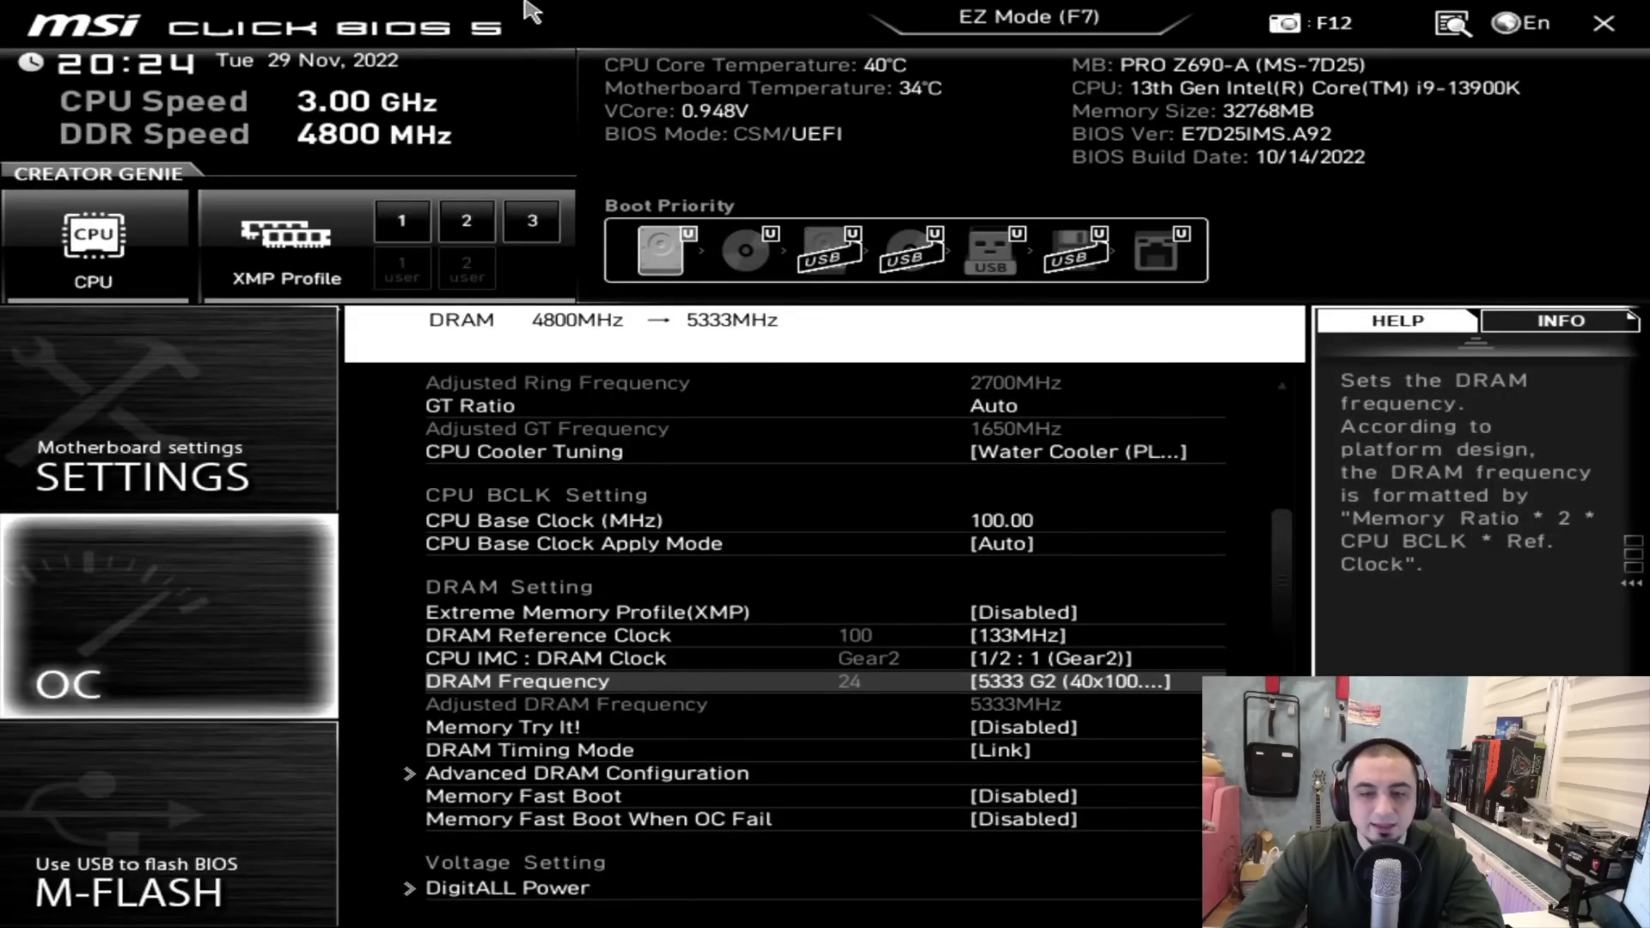
Open the Advanced DRAM Configuration page from the DRAM Setting section
key("Down")
key("Down")
key("Down")
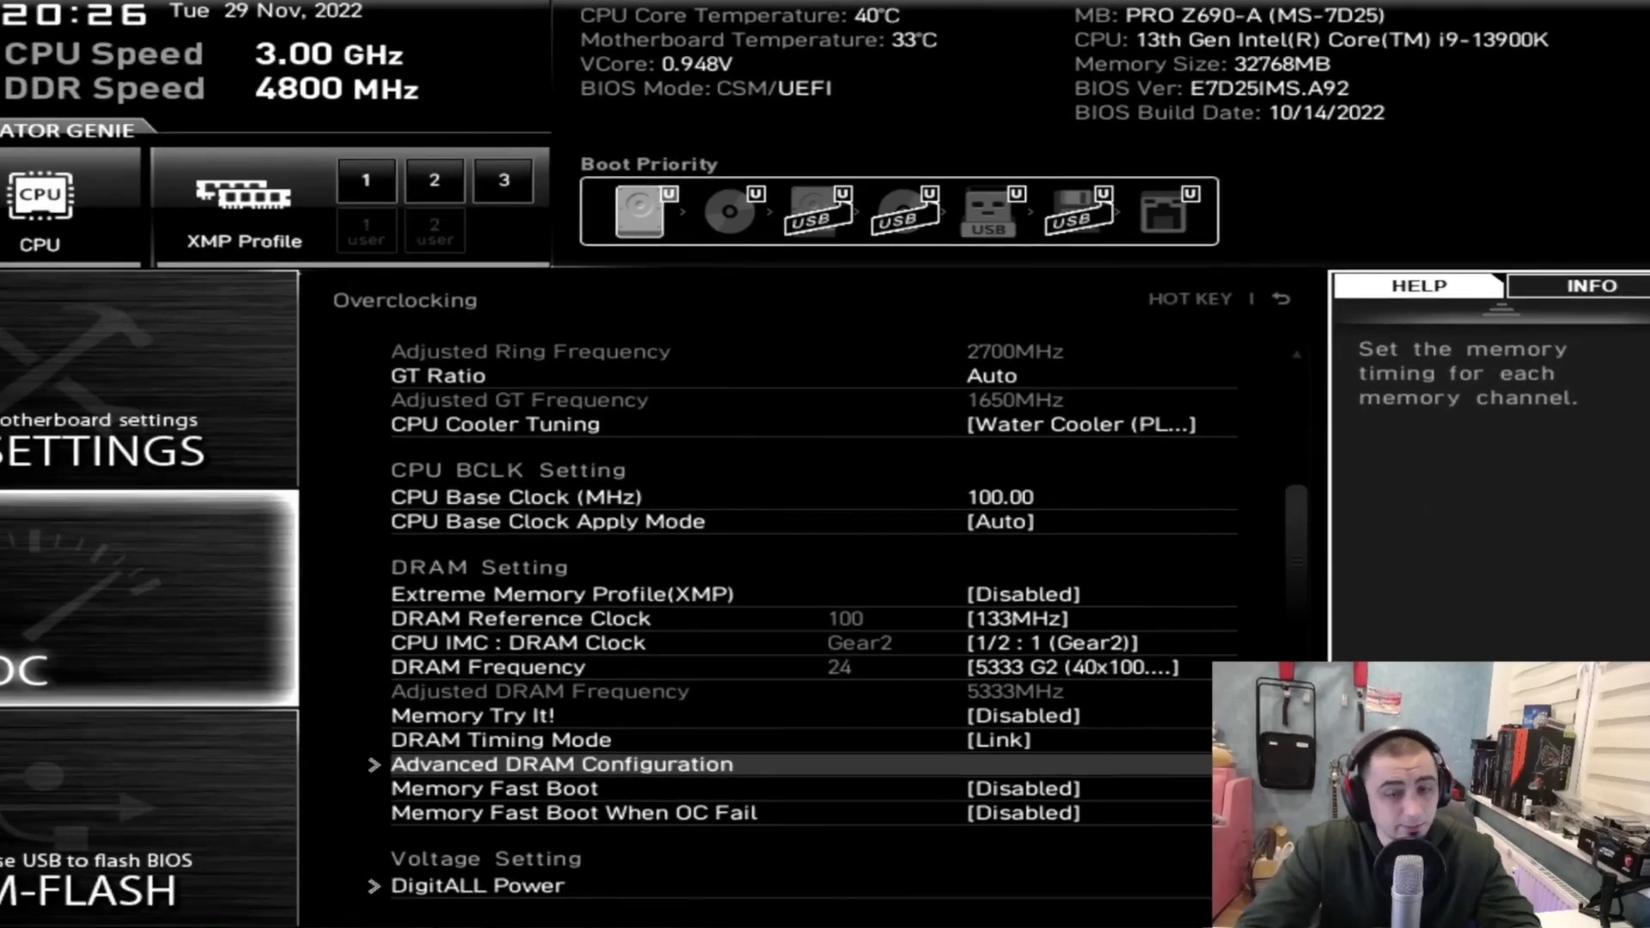
key("Return")
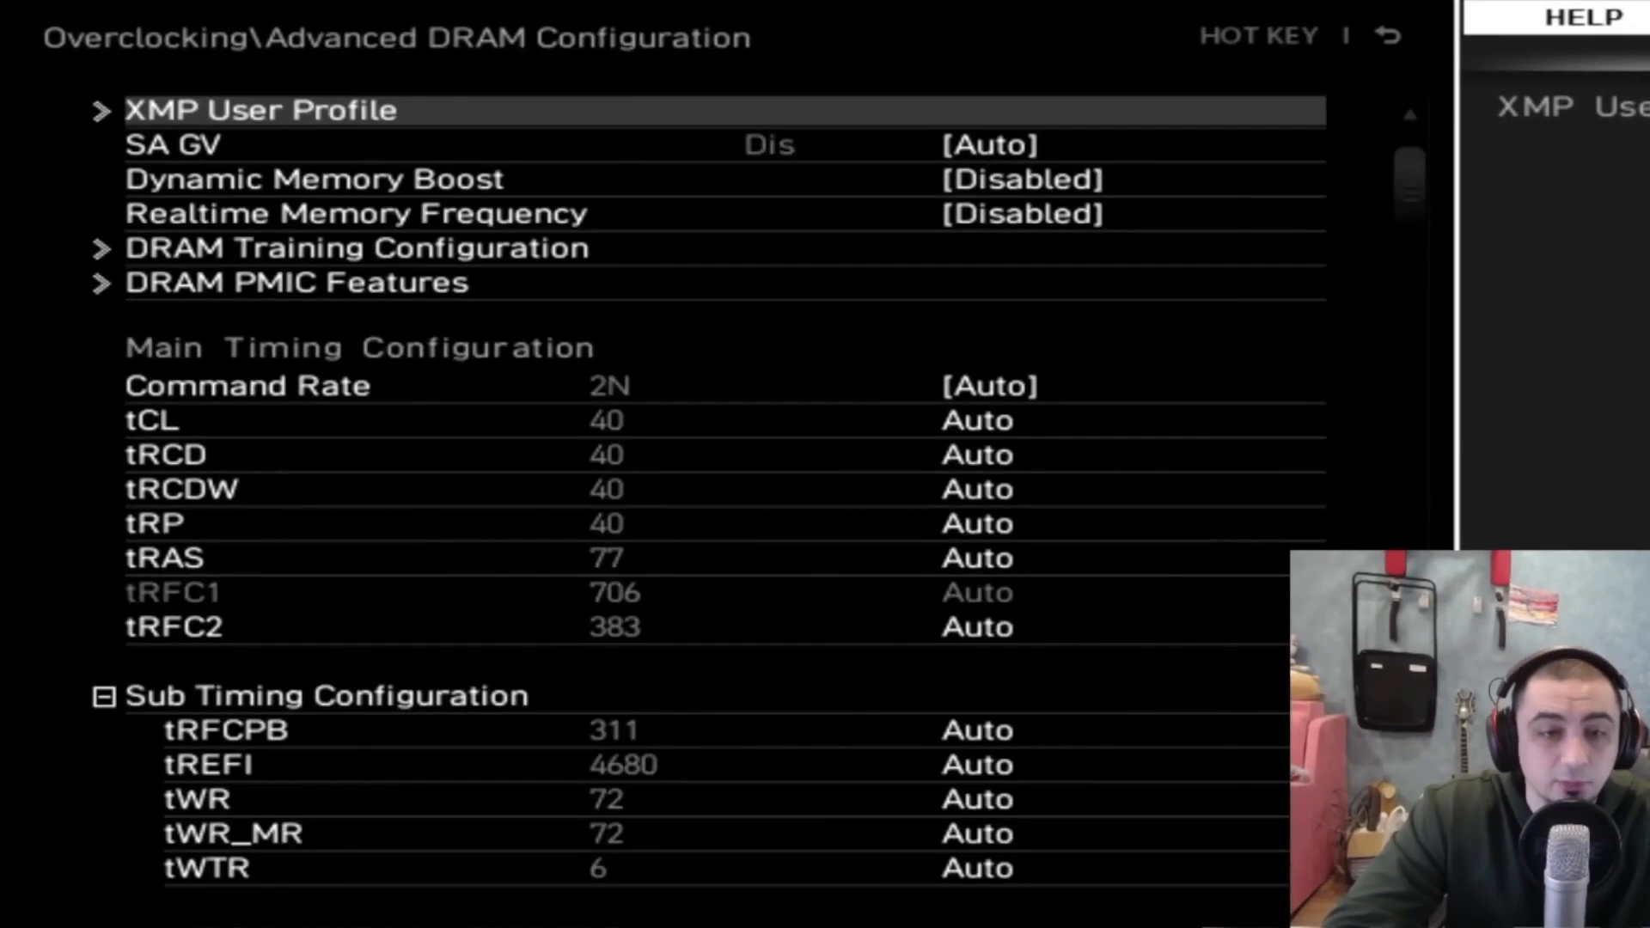
Set Enhanced Interleave to Disabled among the Misc Item options
key("Page_Down")
key("Page_Down")
key("Page_Down")
key("Page_Down")
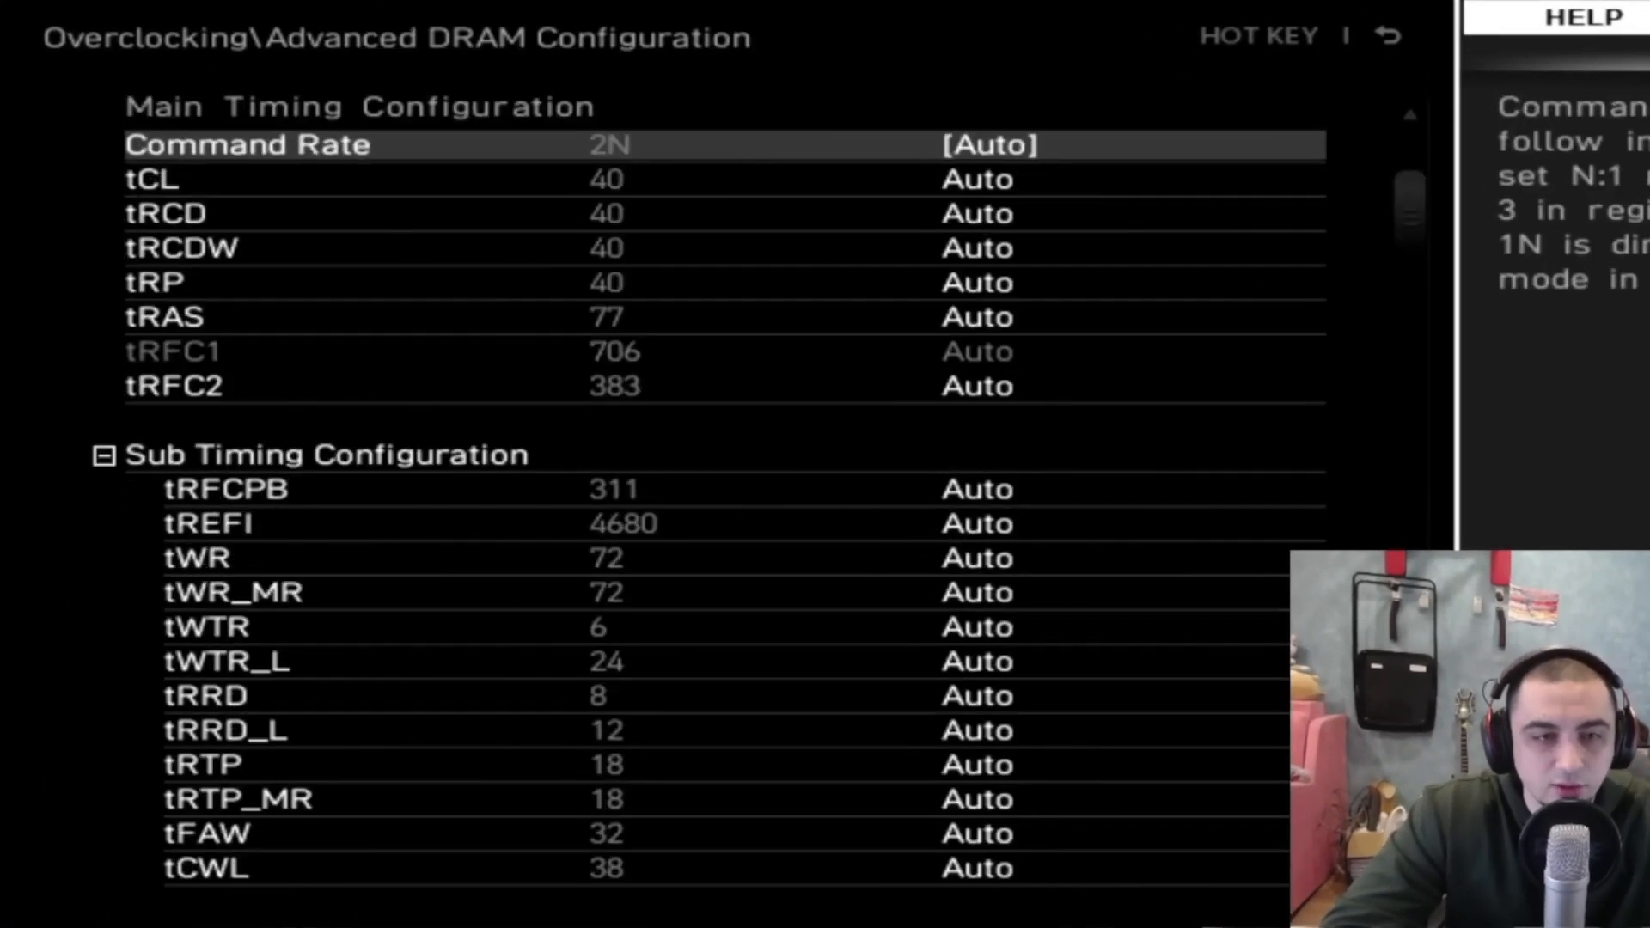
key("Page_Down")
key("Page_Down")
key("Page_Down")
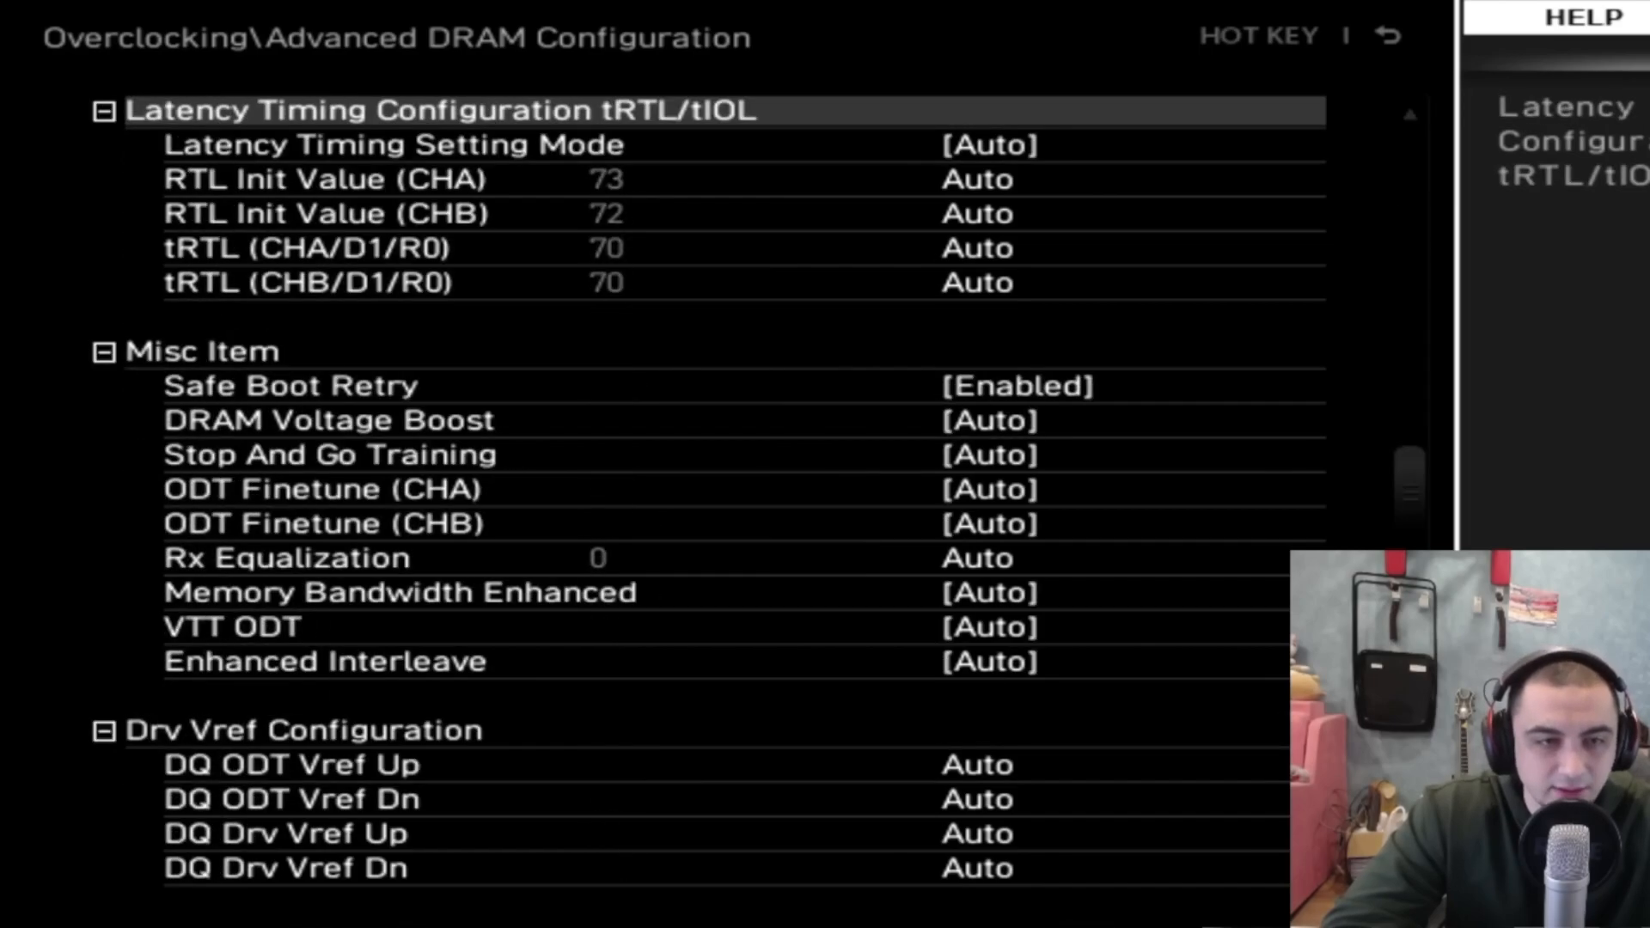
key("Down")
key("Down")
key("Down")
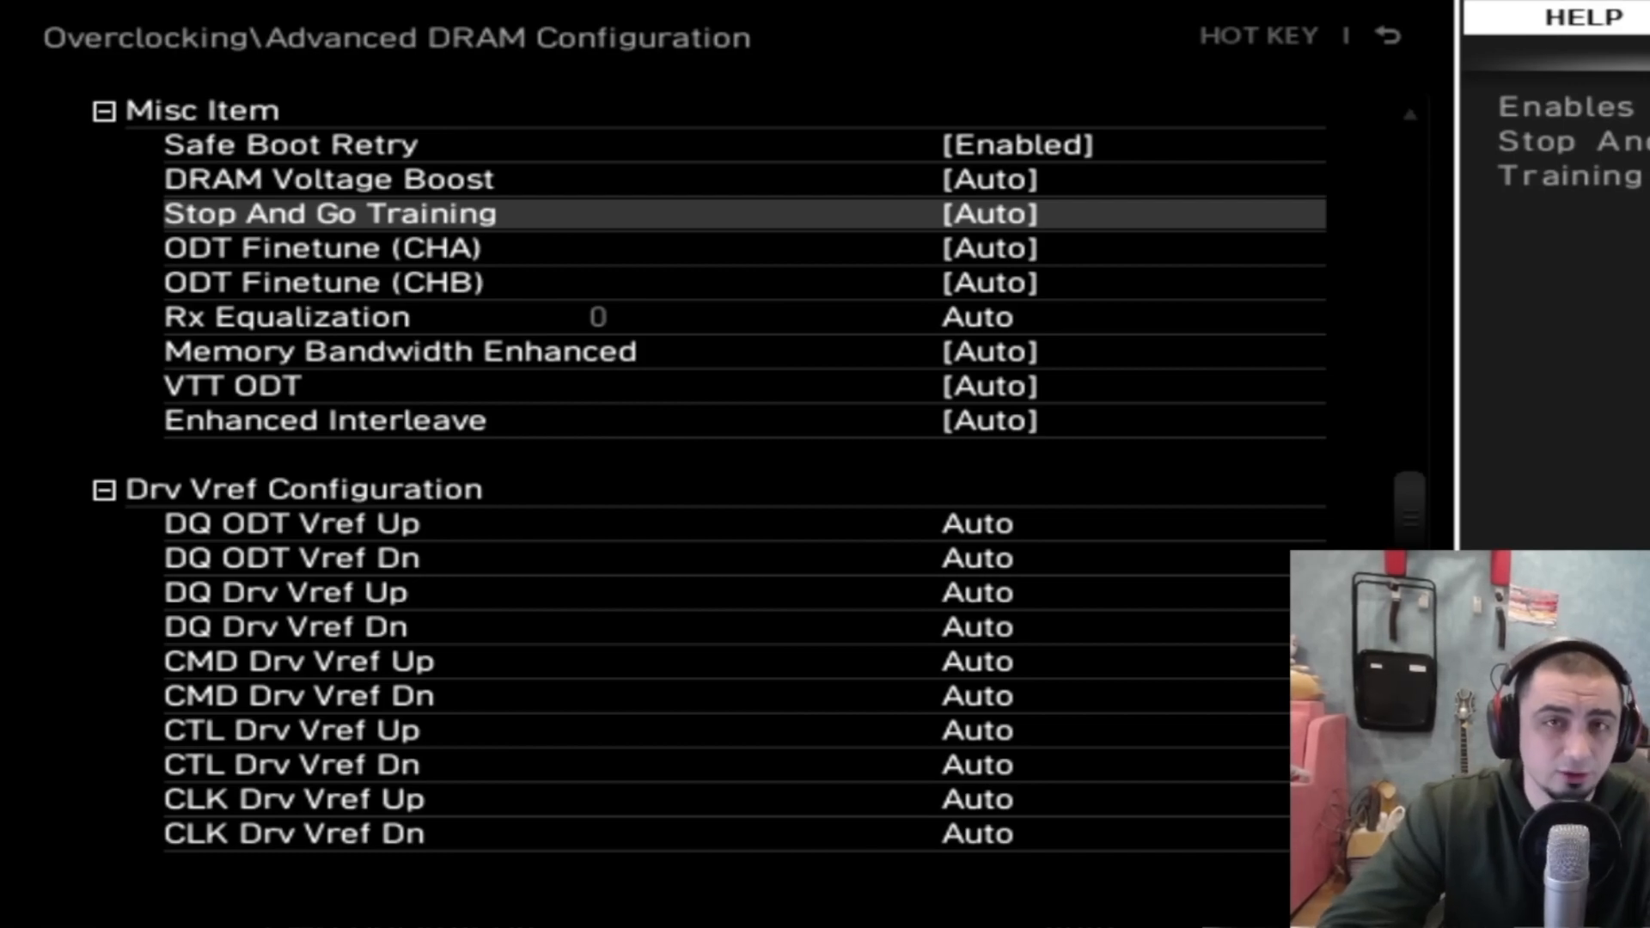
key("Down")
key("Down")
key("Down")
key("Down")
key("Down")
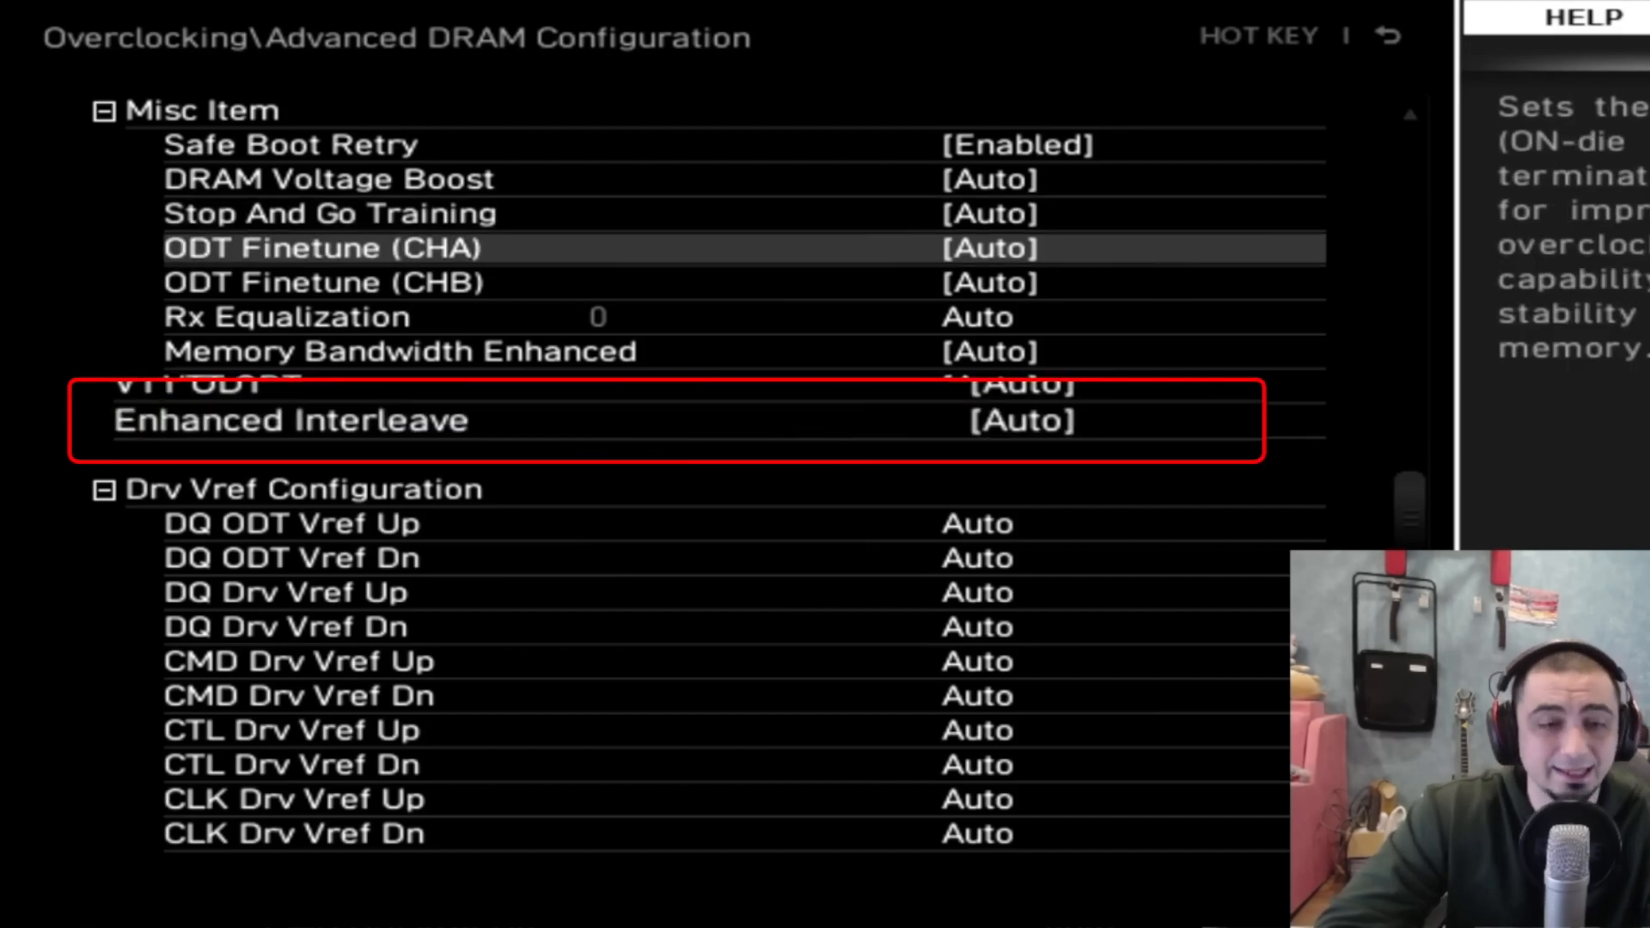
key("Return")
key("Down")
key("Down")
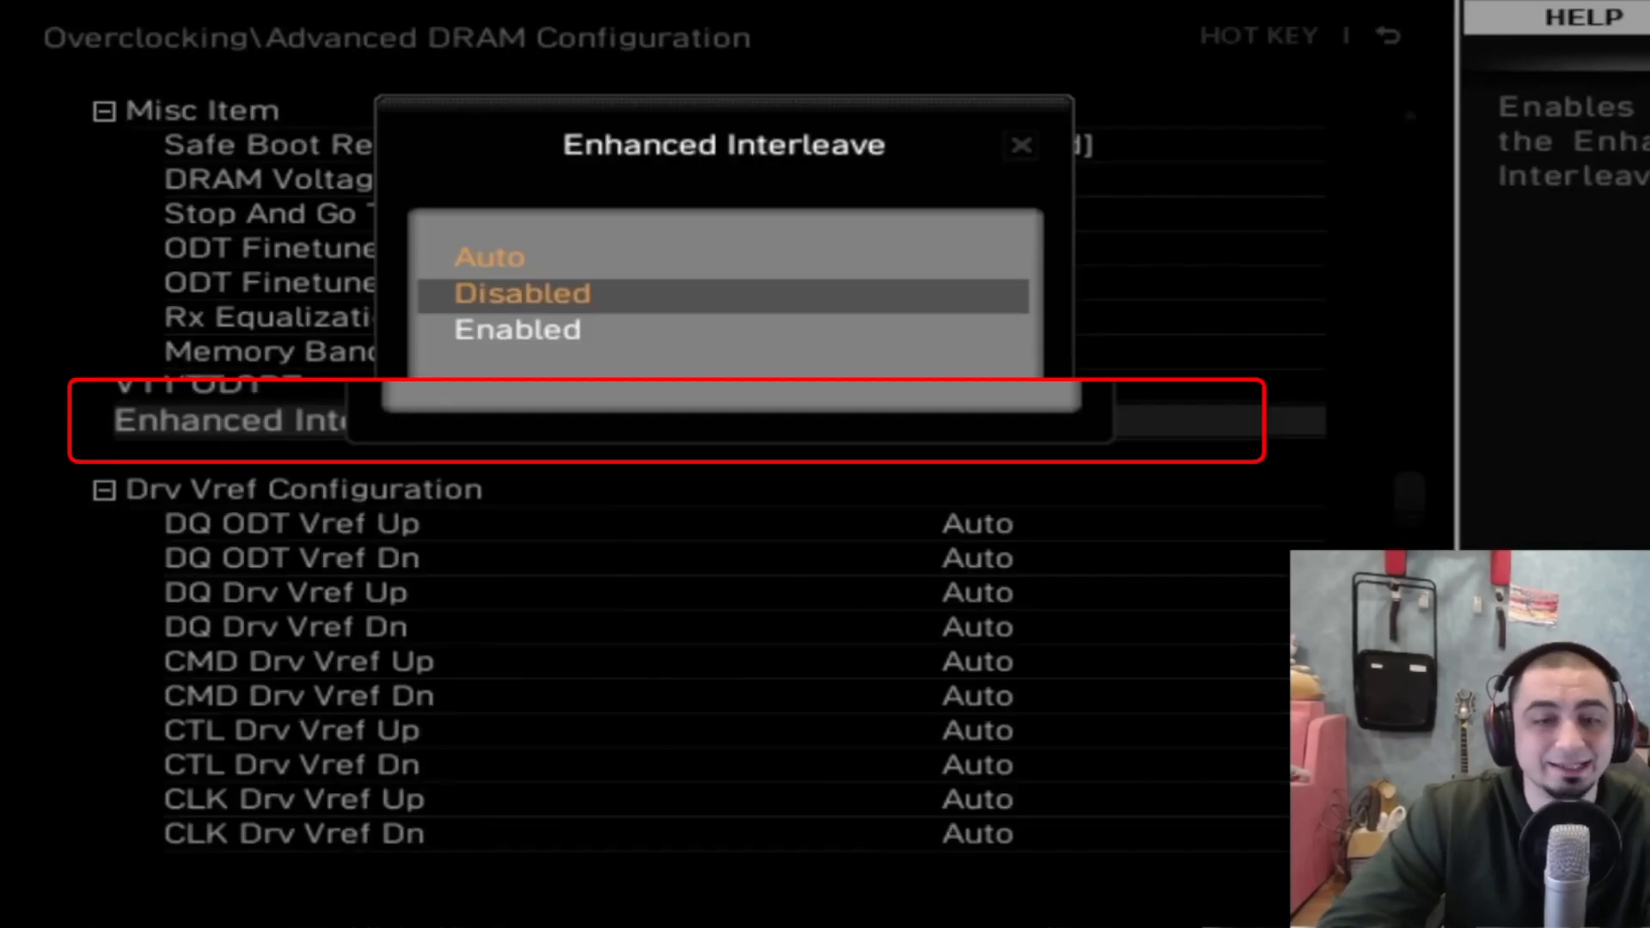
key("Return")
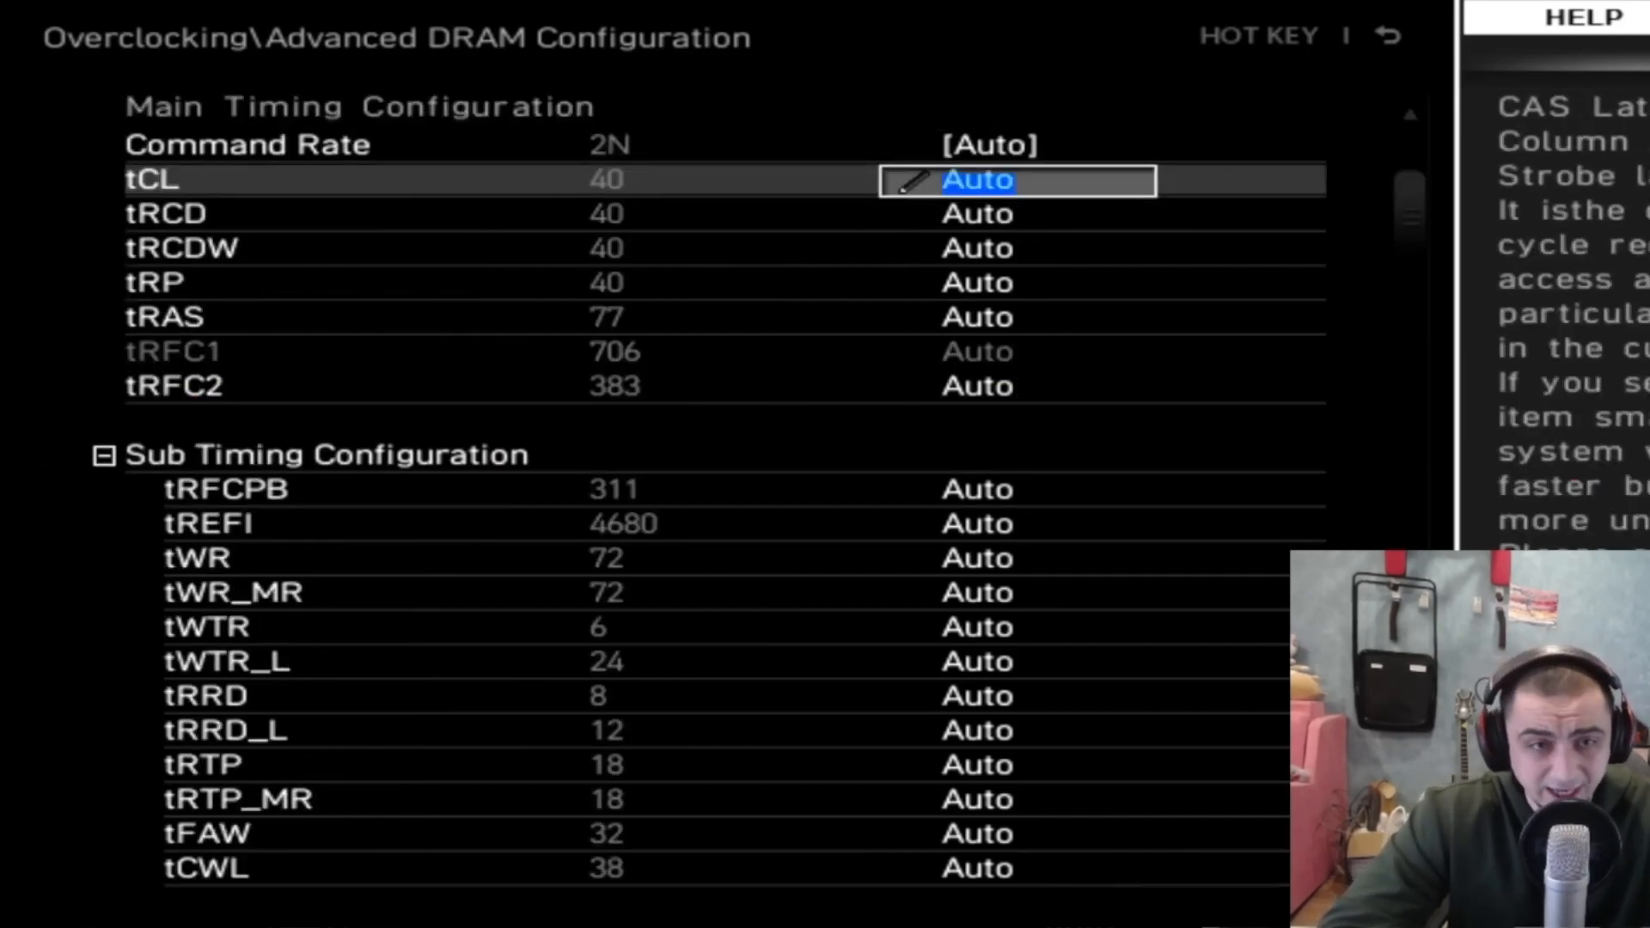
Set Command Rate to 2N in Main Timing Configuration
key("Up")
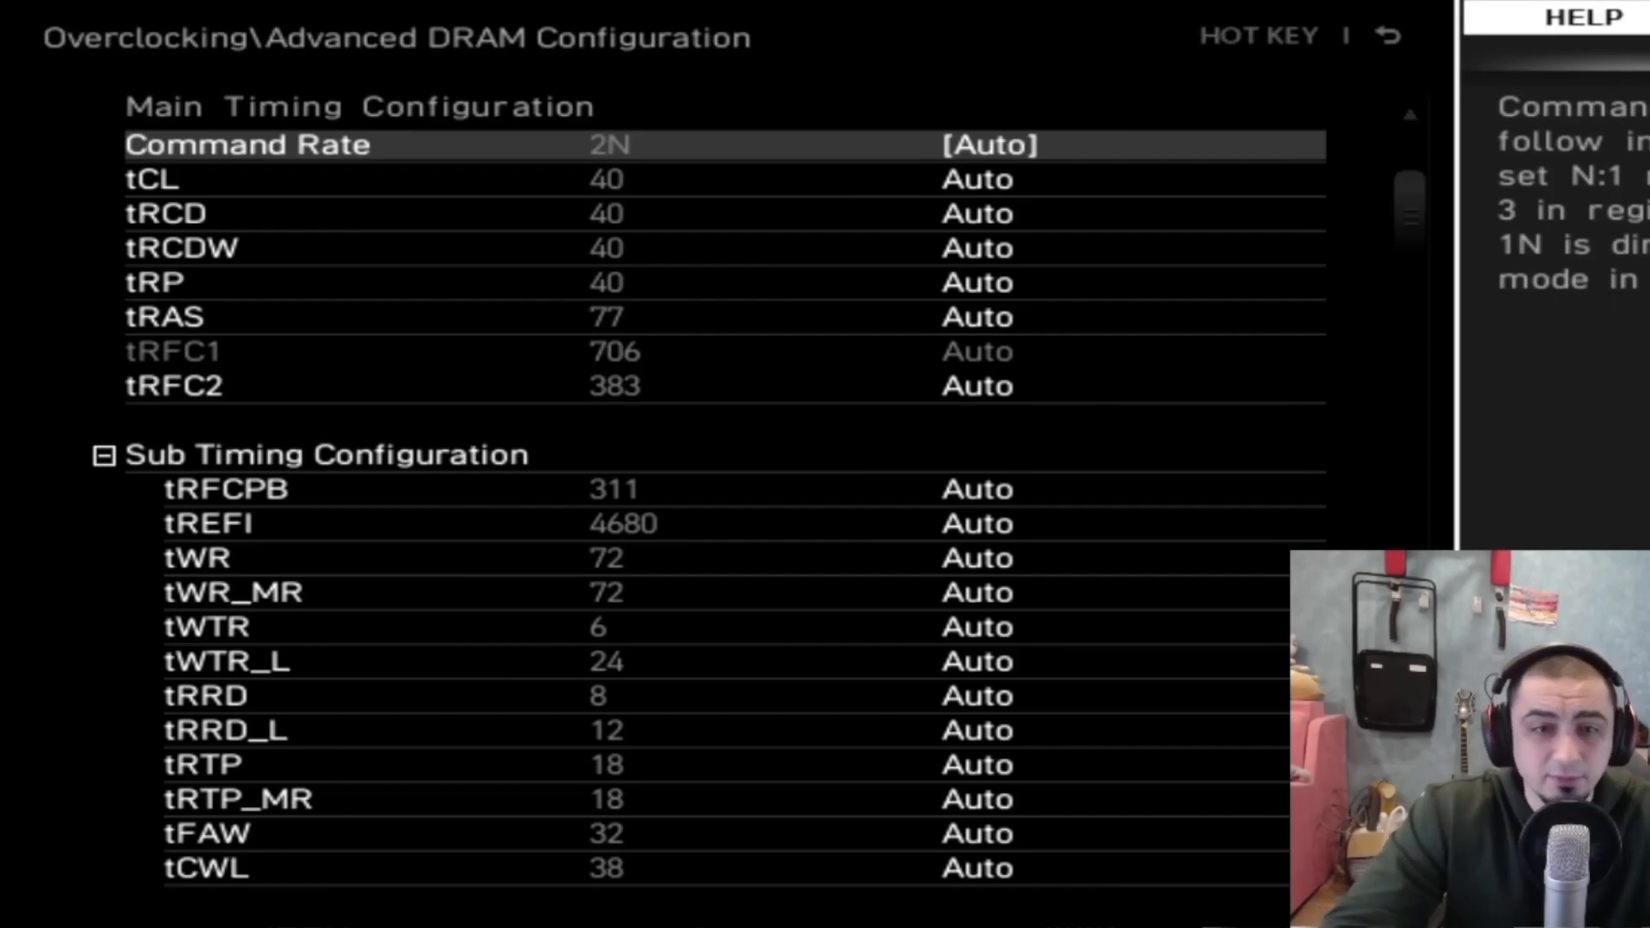
key("Return")
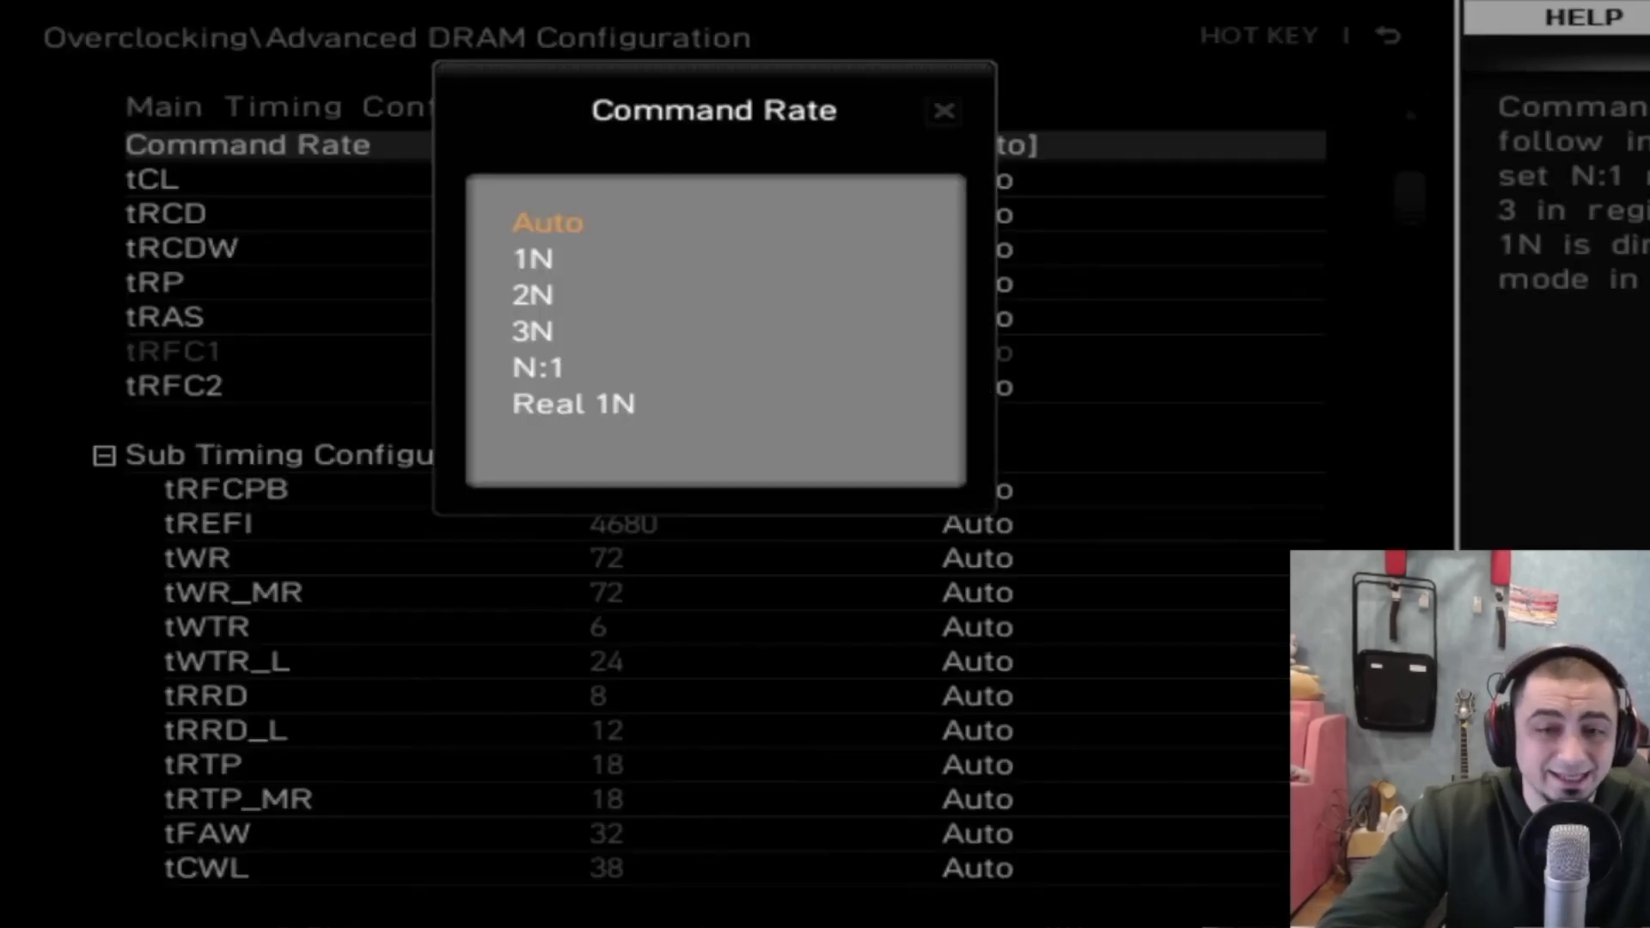
key("Down")
key("Down")
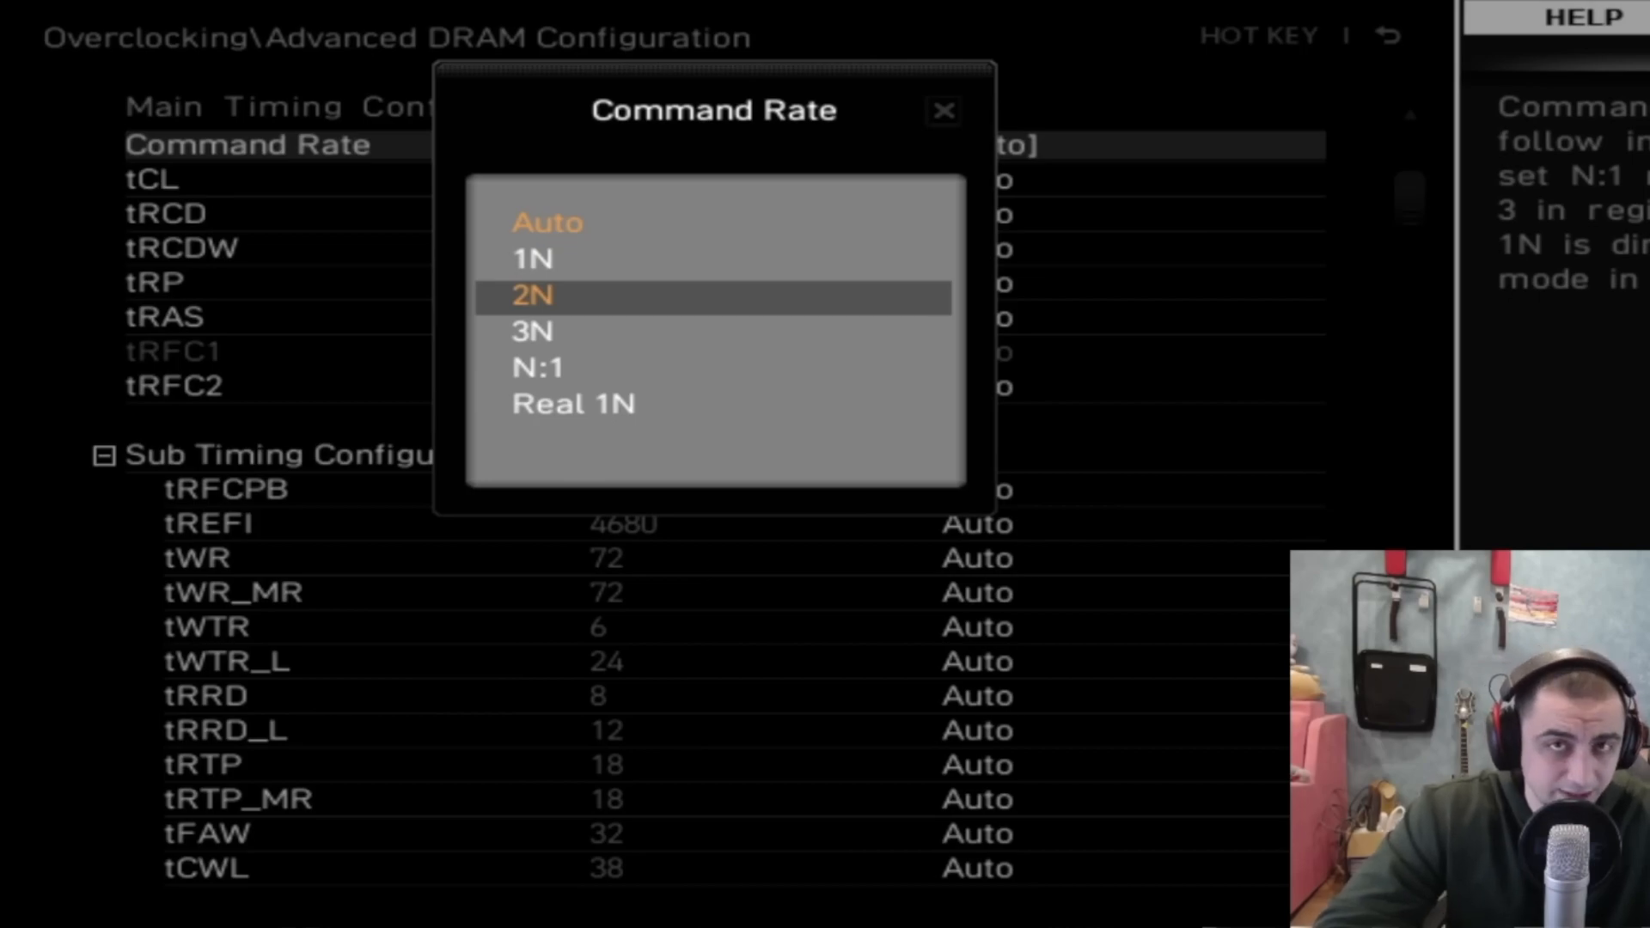
key("Up")
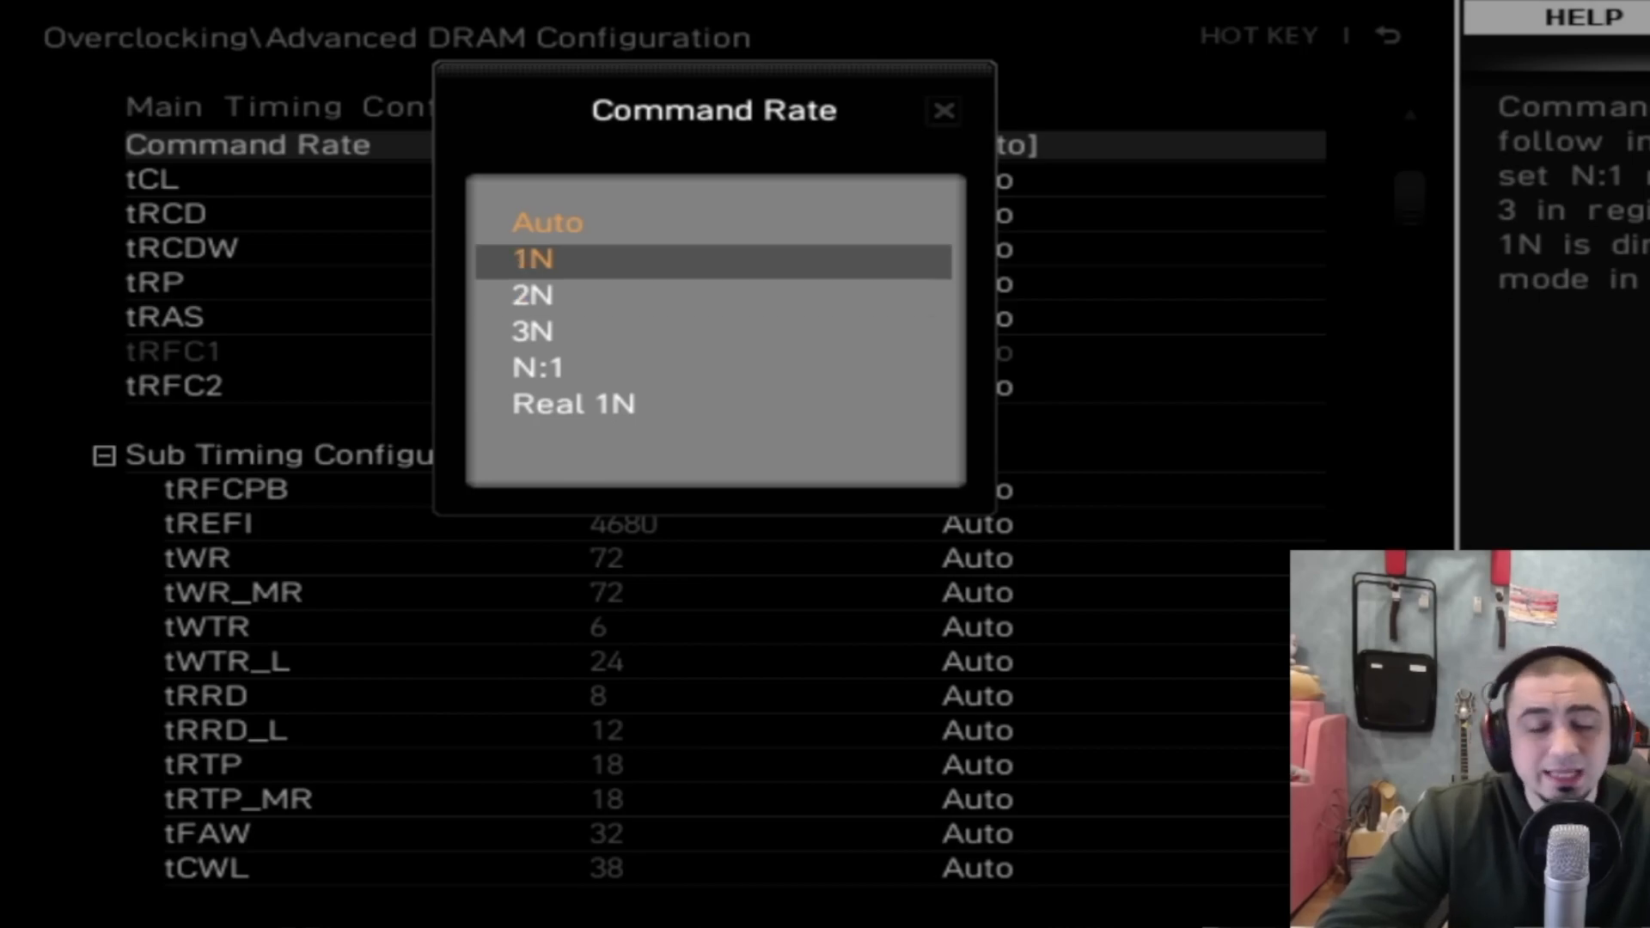
key("Down")
key("Return")
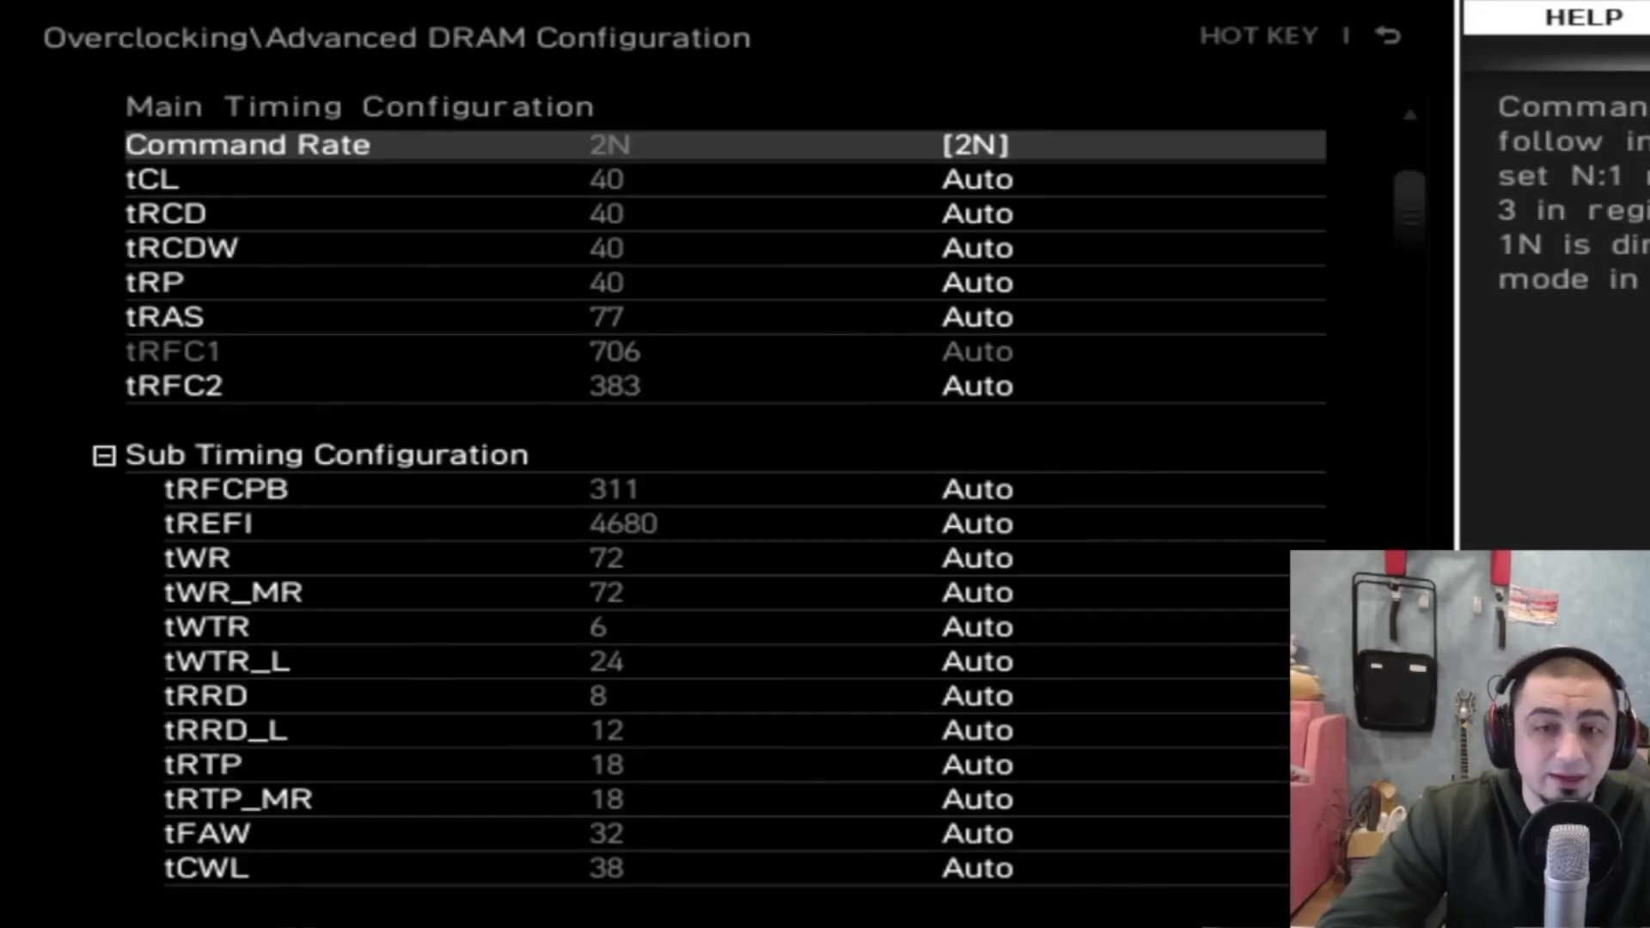
Set the tCL primary timing to 36
key("Down")
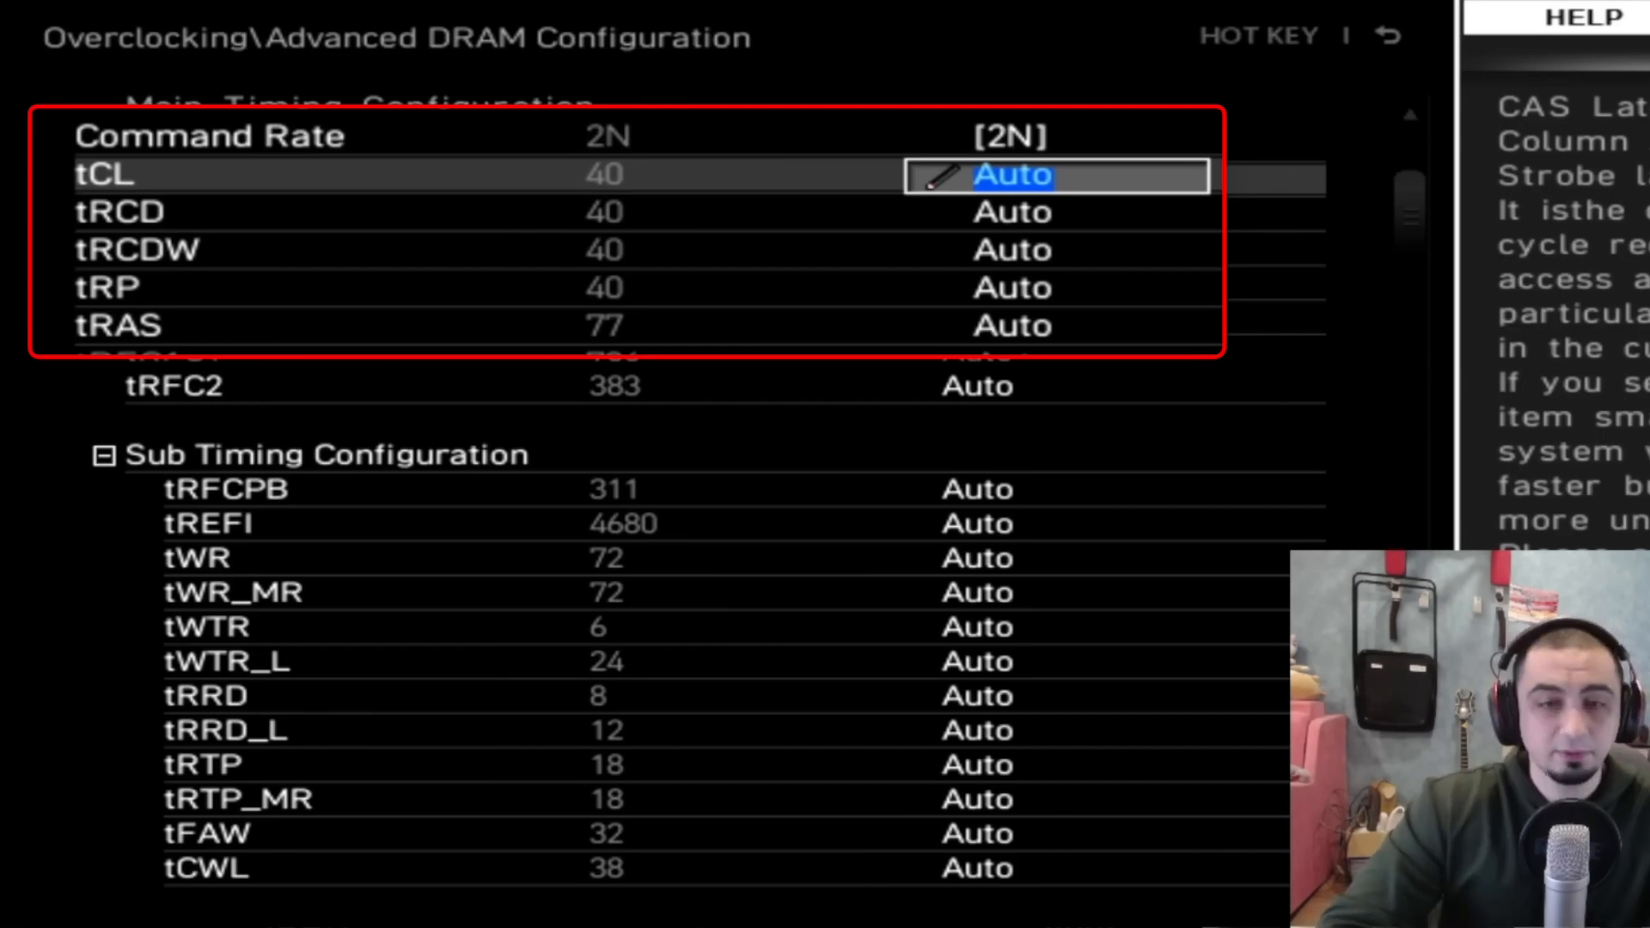
type("36")
key("Down")
key("Up")
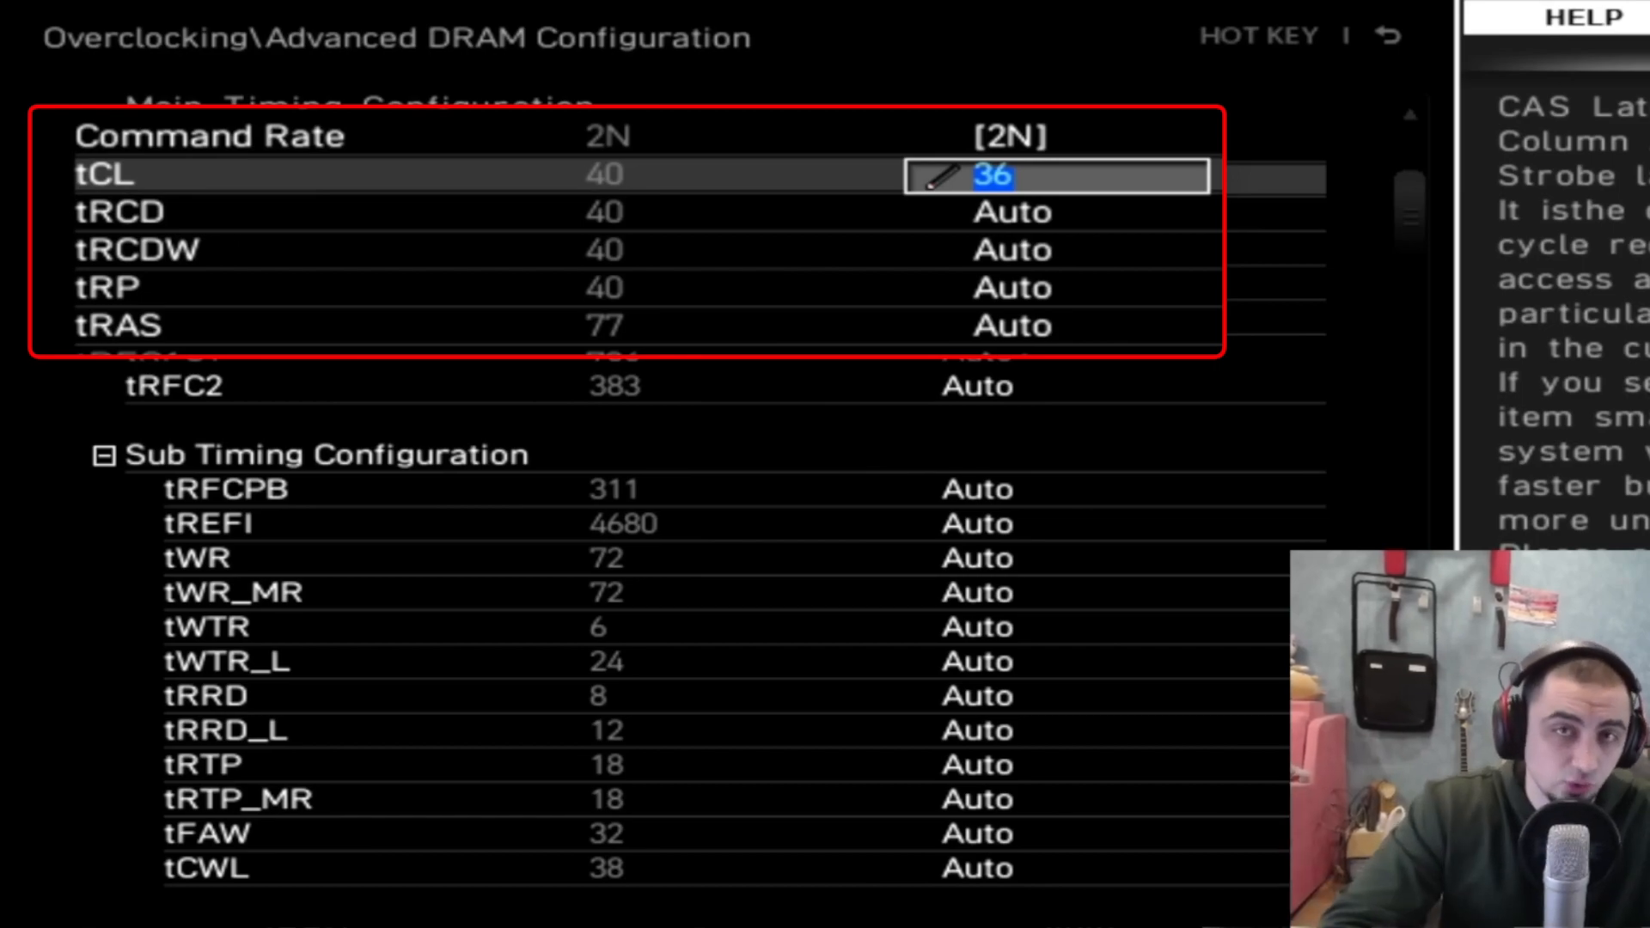
key("Down")
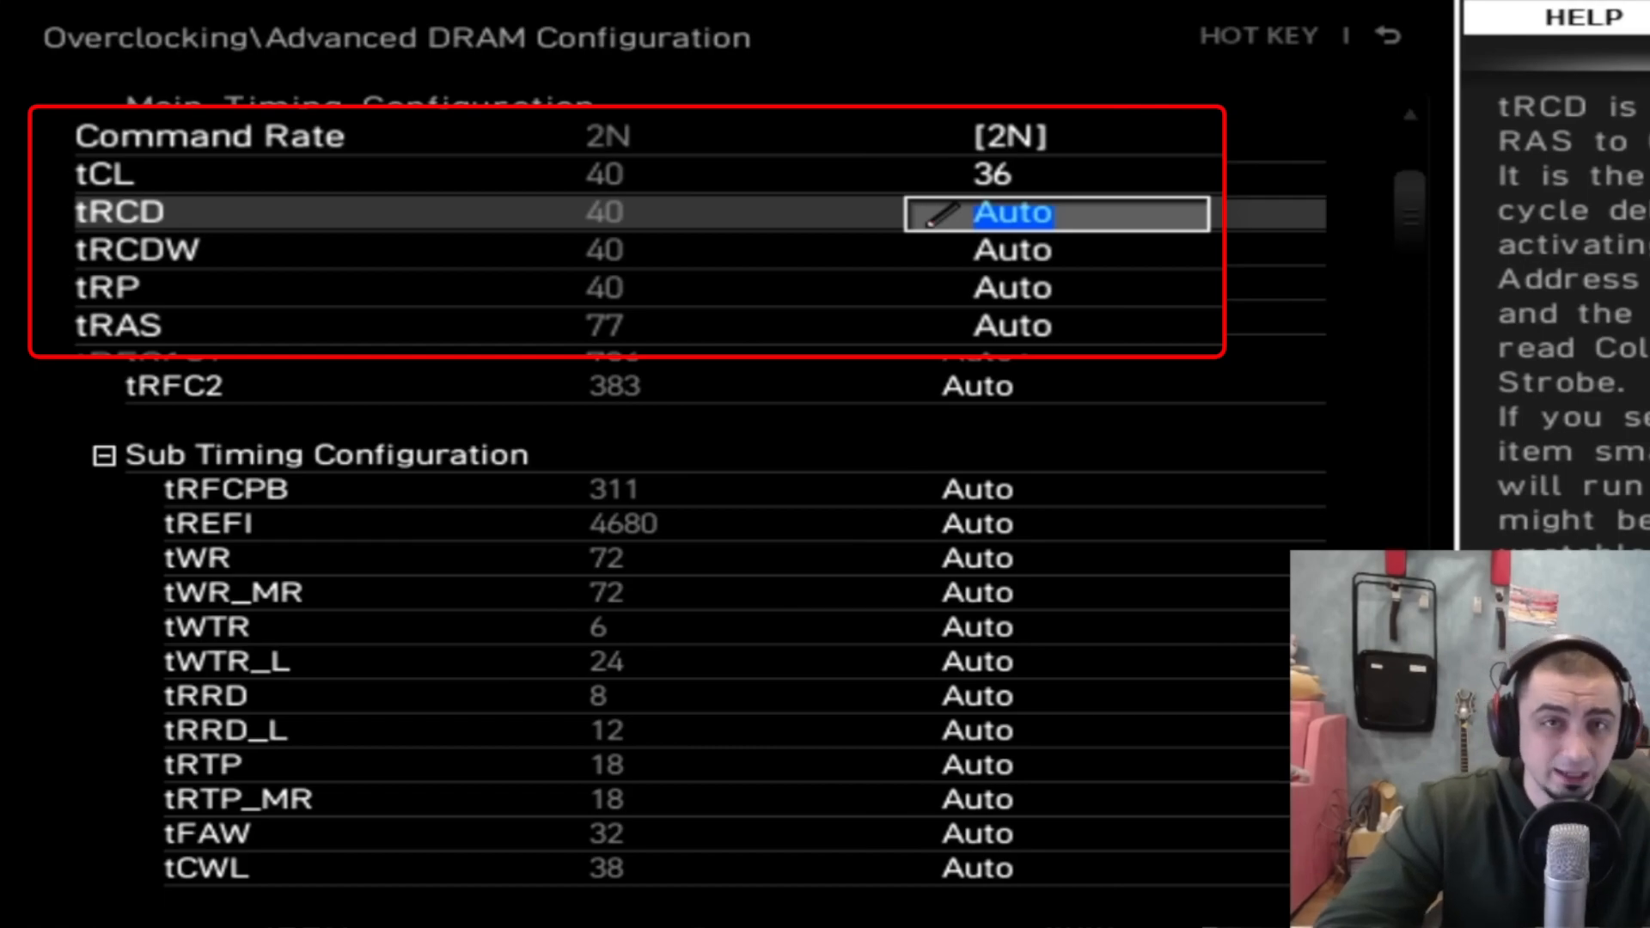
key("Up")
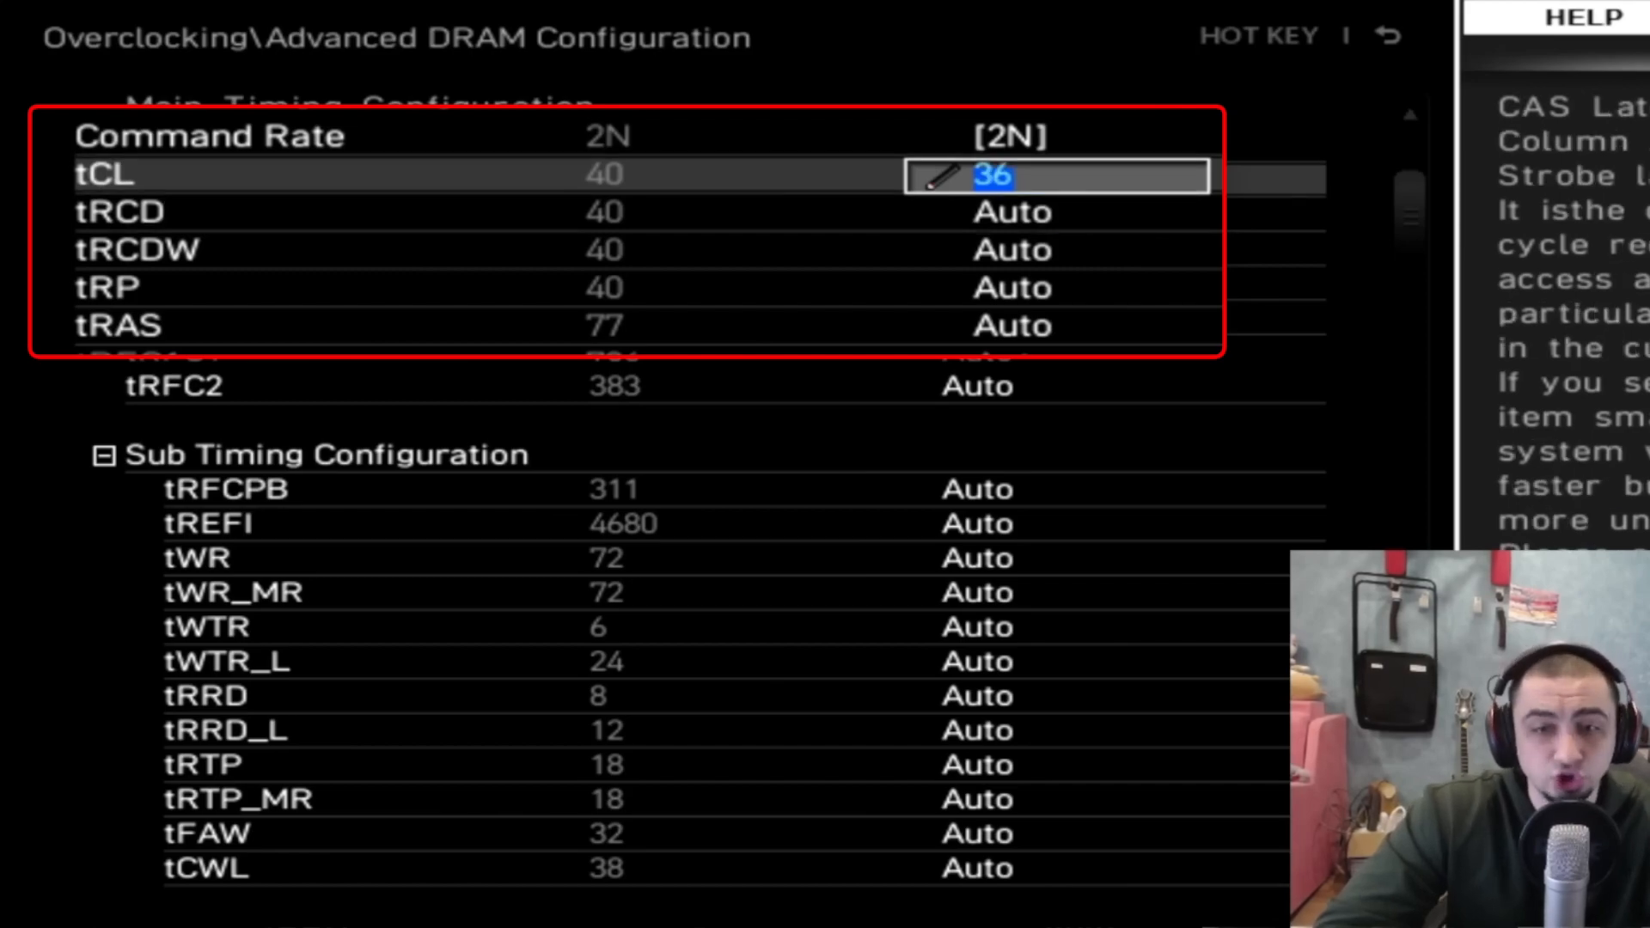
key("Down")
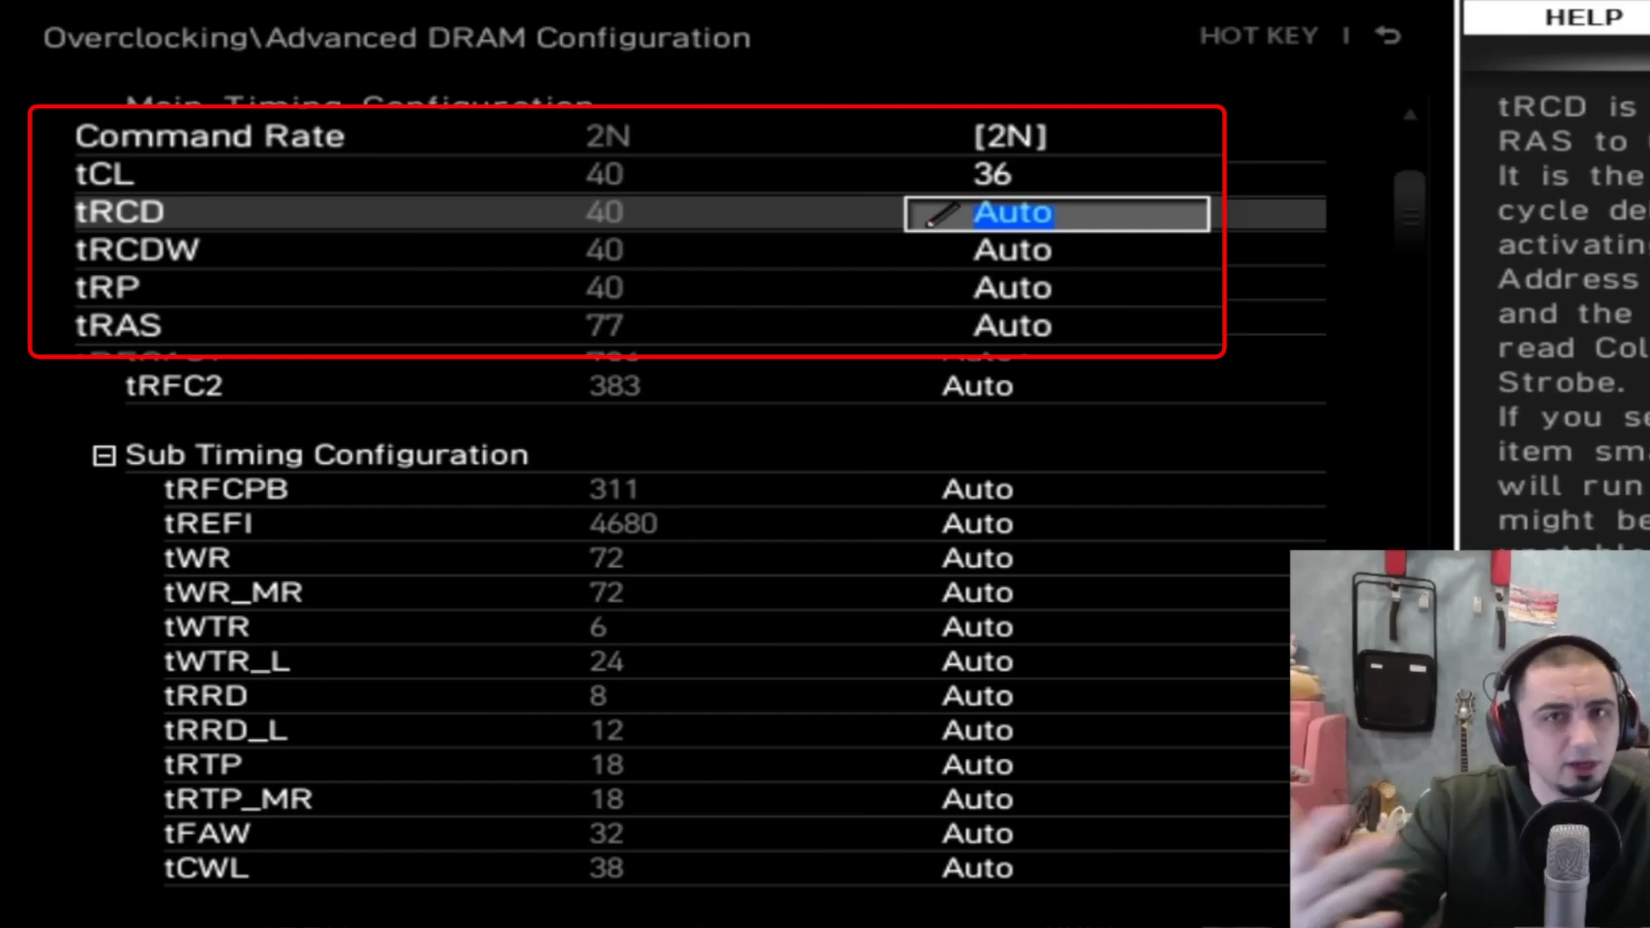
key("Up")
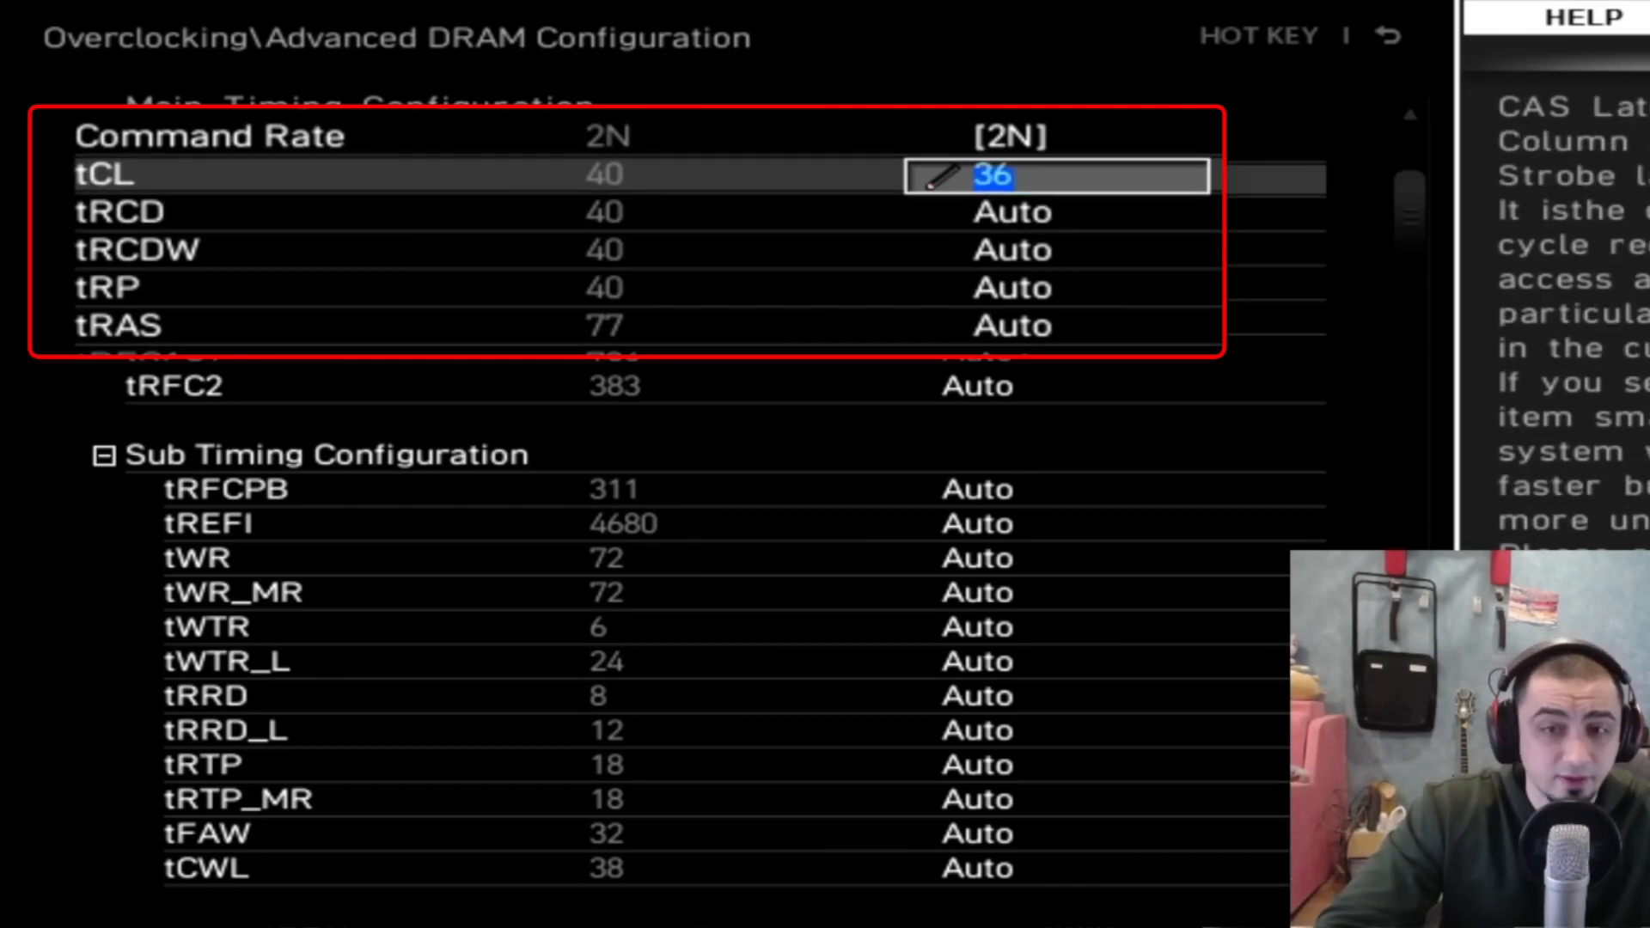
Set the tRCD primary timing to 44
key("Down")
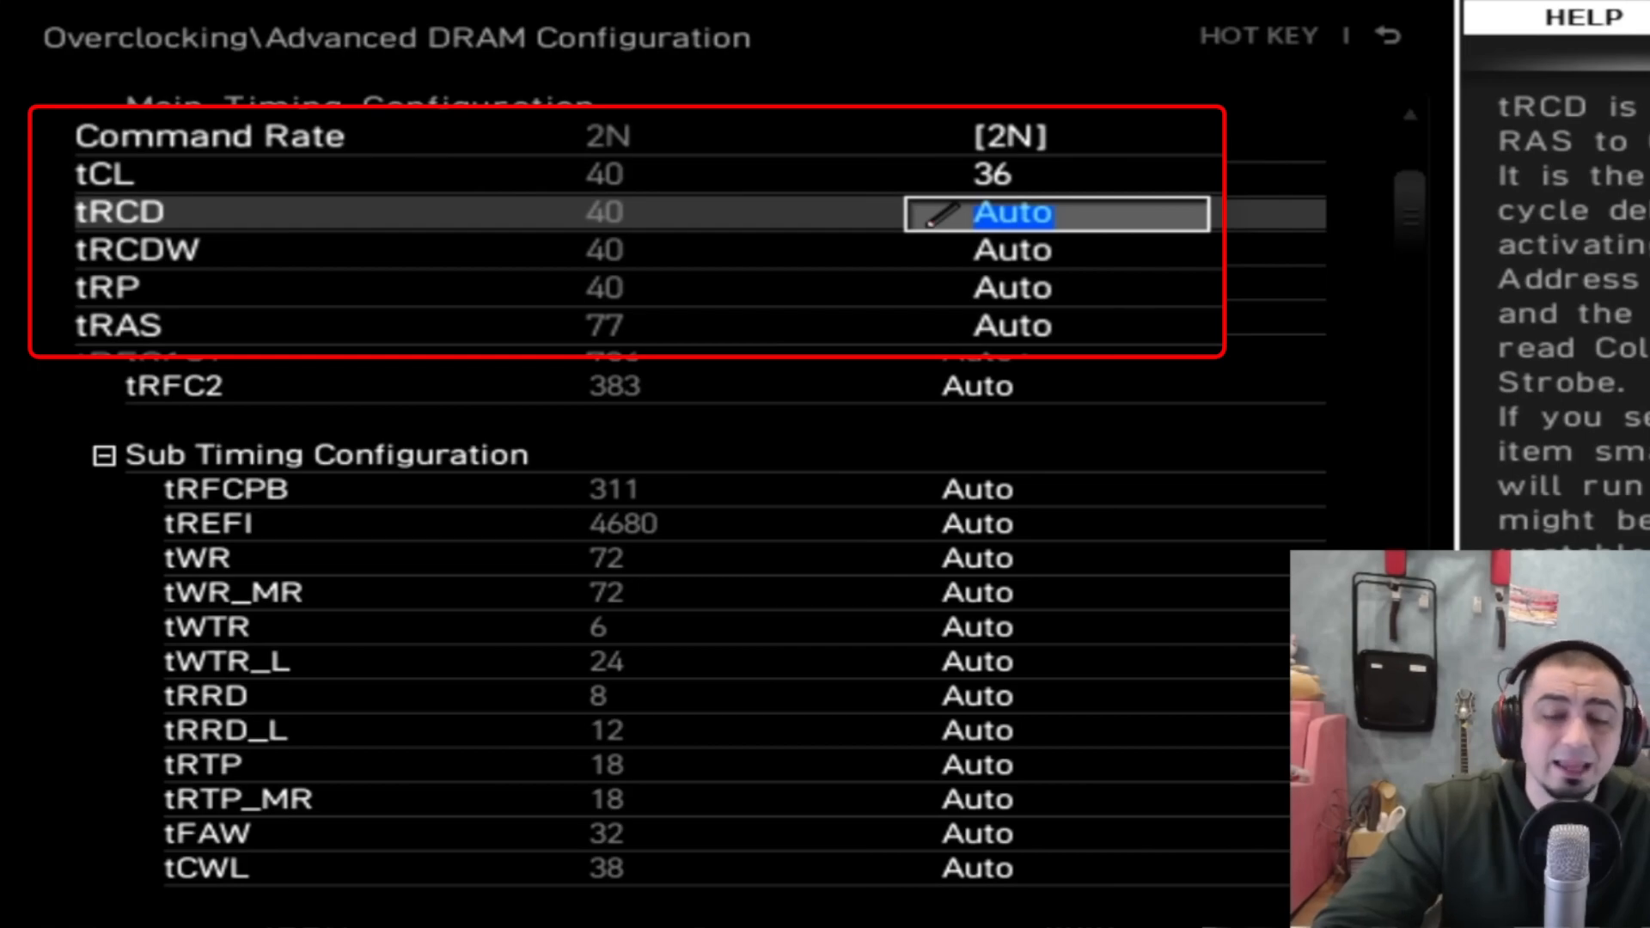
type("44")
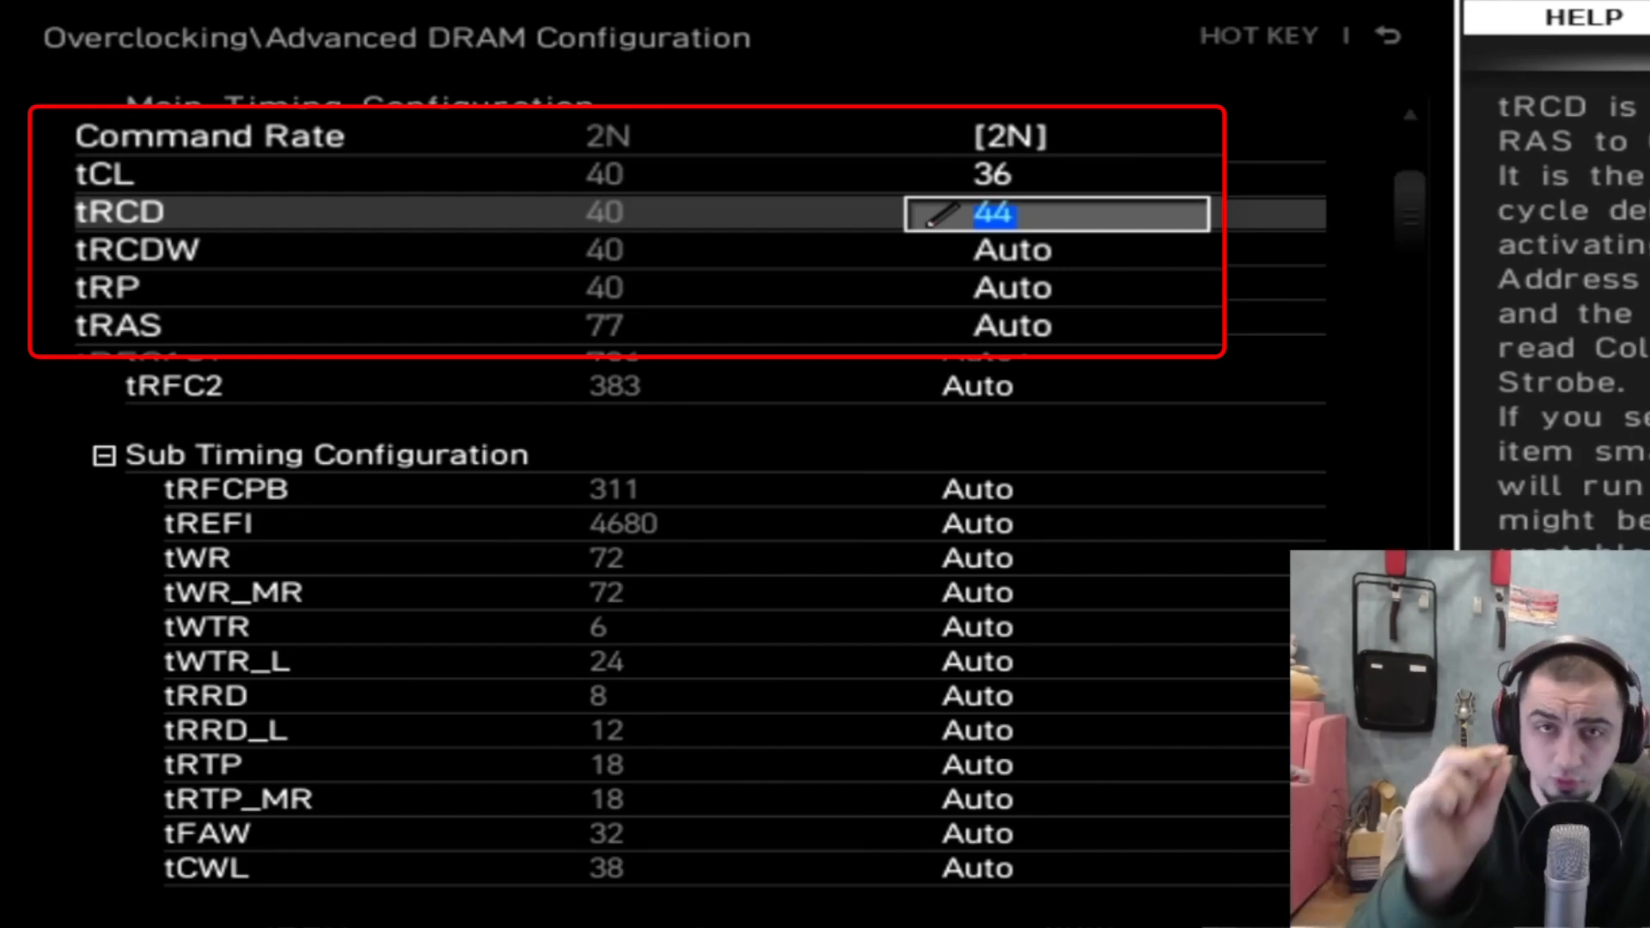
key("Down")
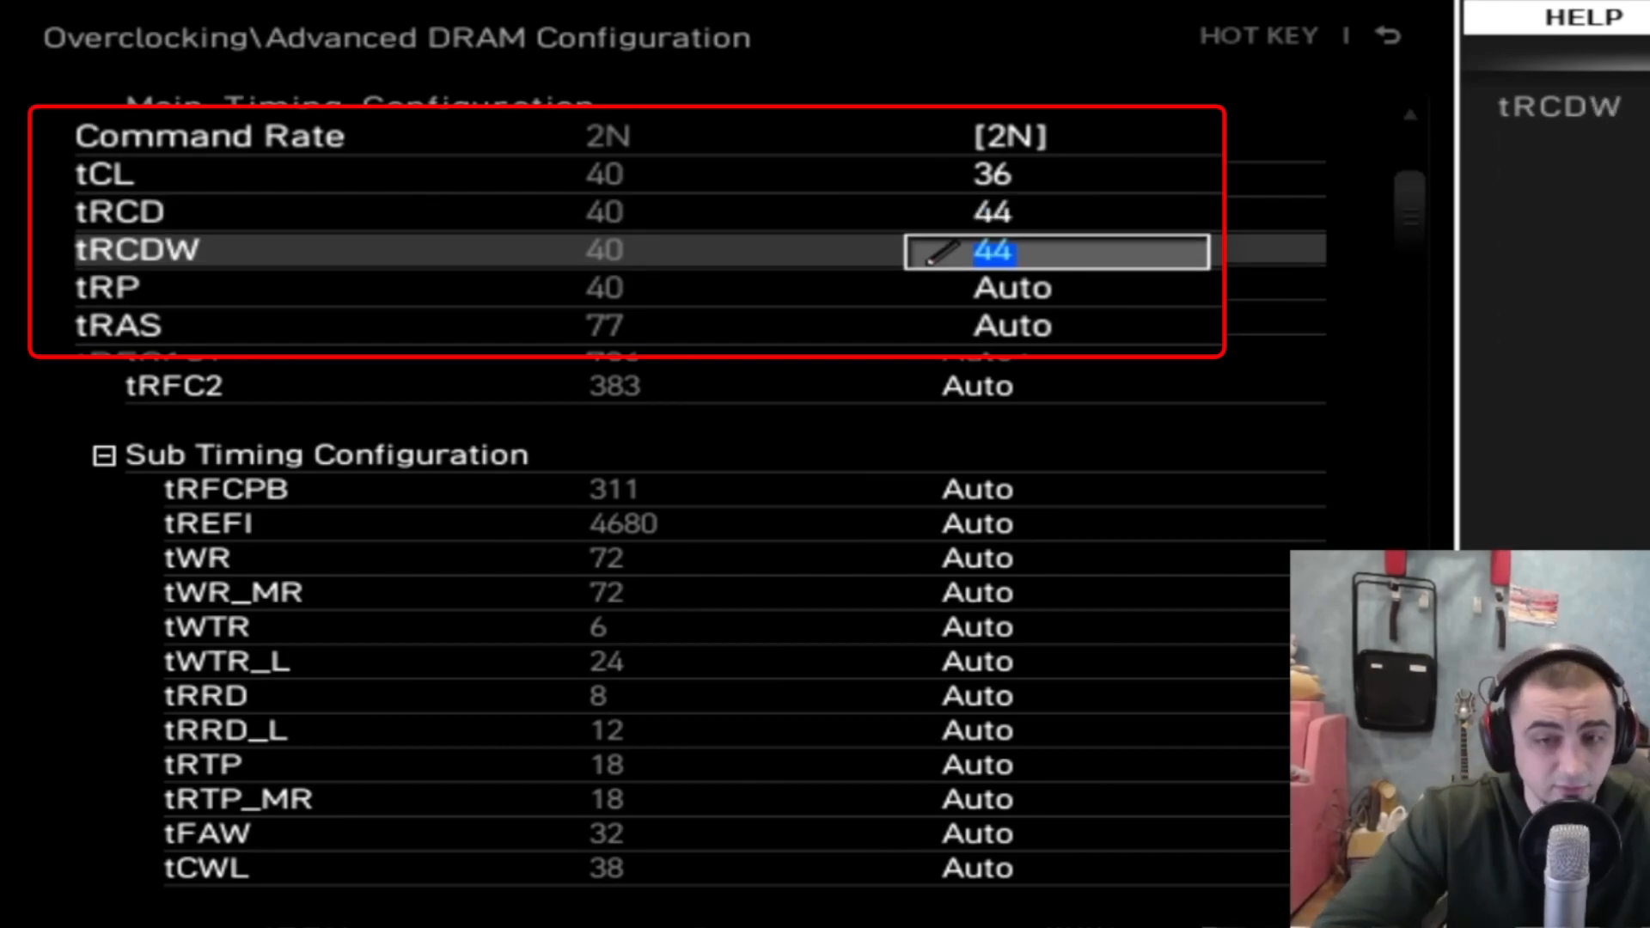
Set the tRP primary timing to 44
key("Down")
type("44")
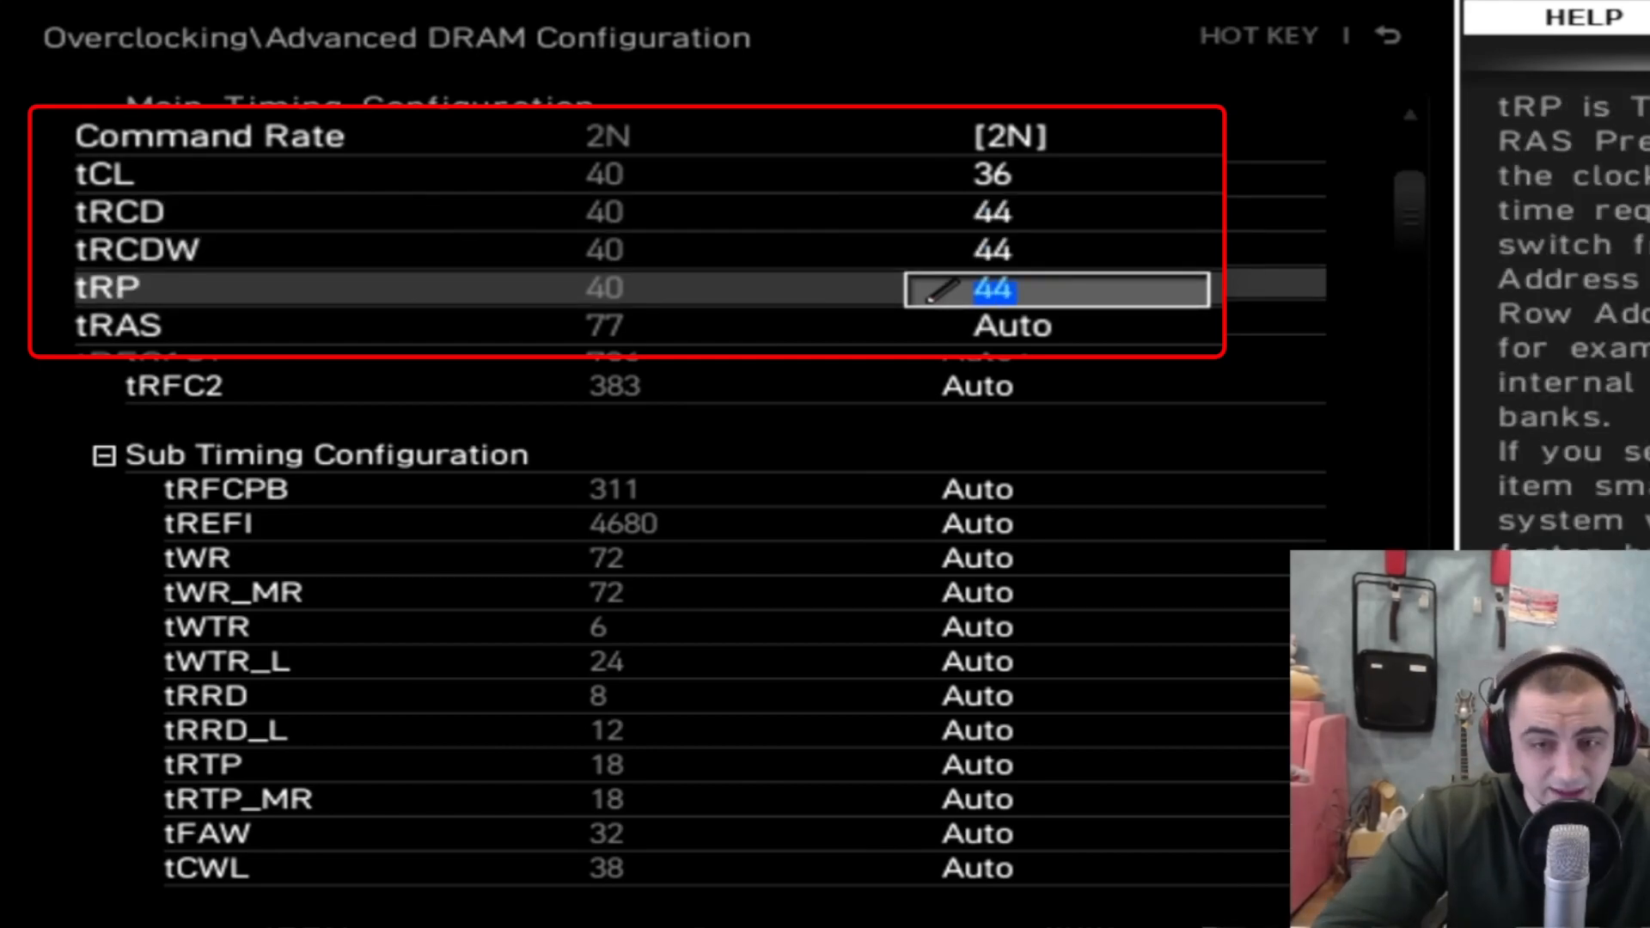
key("Down")
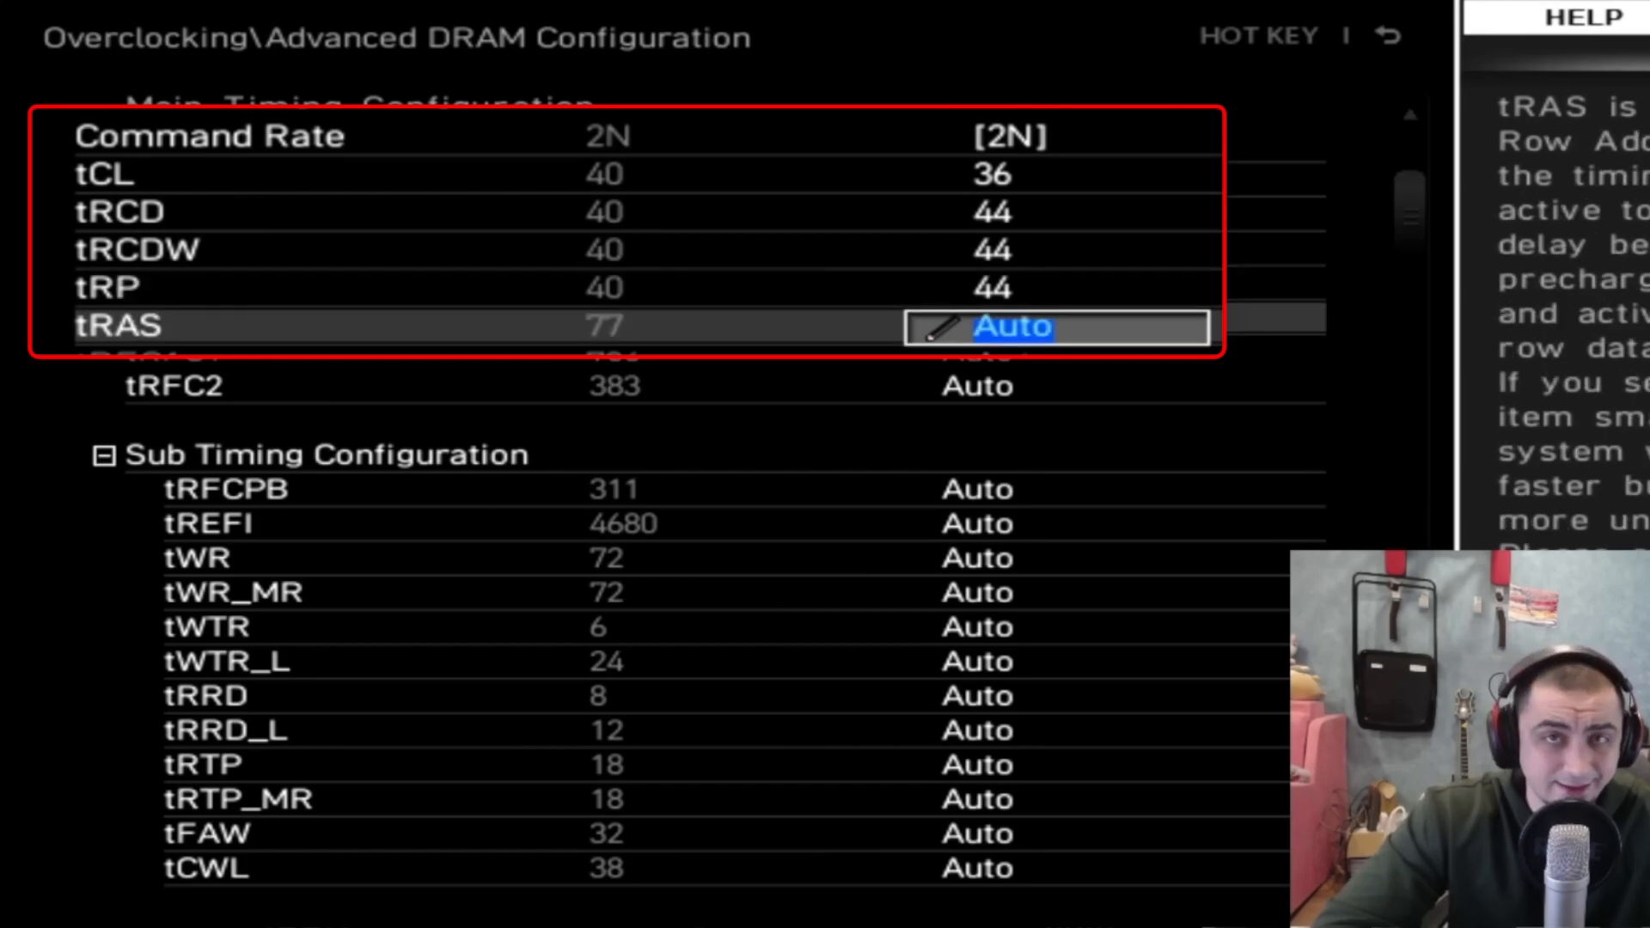
Set tRTP to 12 in Sub Timing Configuration
key("Down")
key("Down")
key("Down")
key("Down")
key("Down")
key("Down")
key("Down")
key("Down")
key("Down")
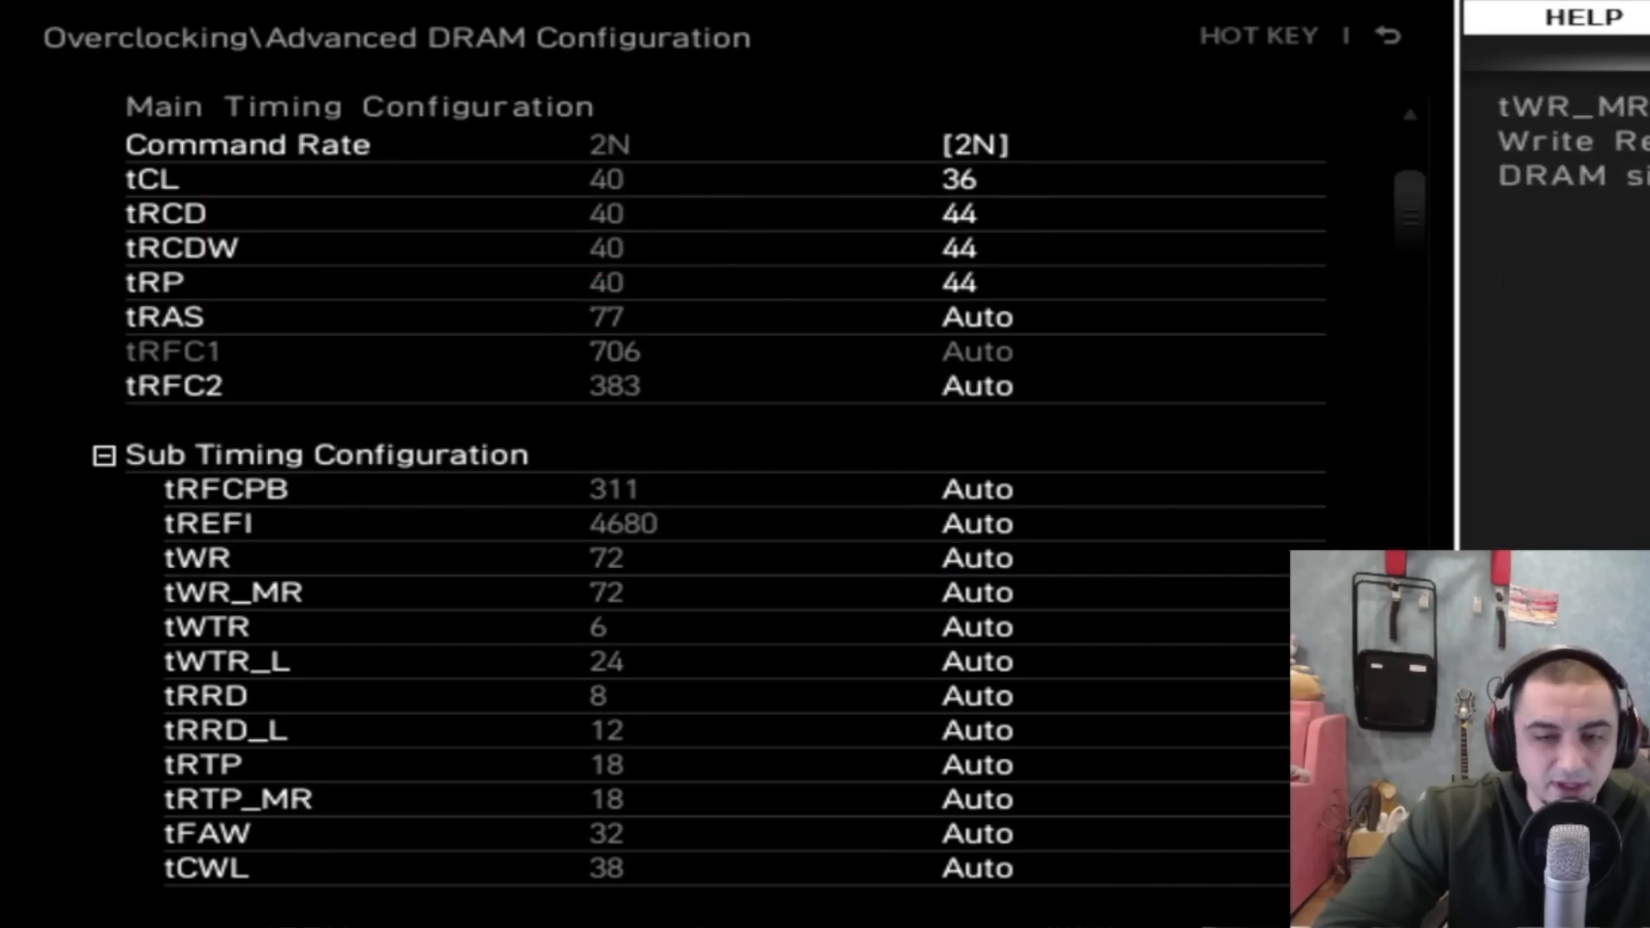
key("Down")
key("Down")
key("Down")
key("Down")
key("Down")
key("Down")
key("Down")
key("Down")
key("Down")
key("Down")
key("Down")
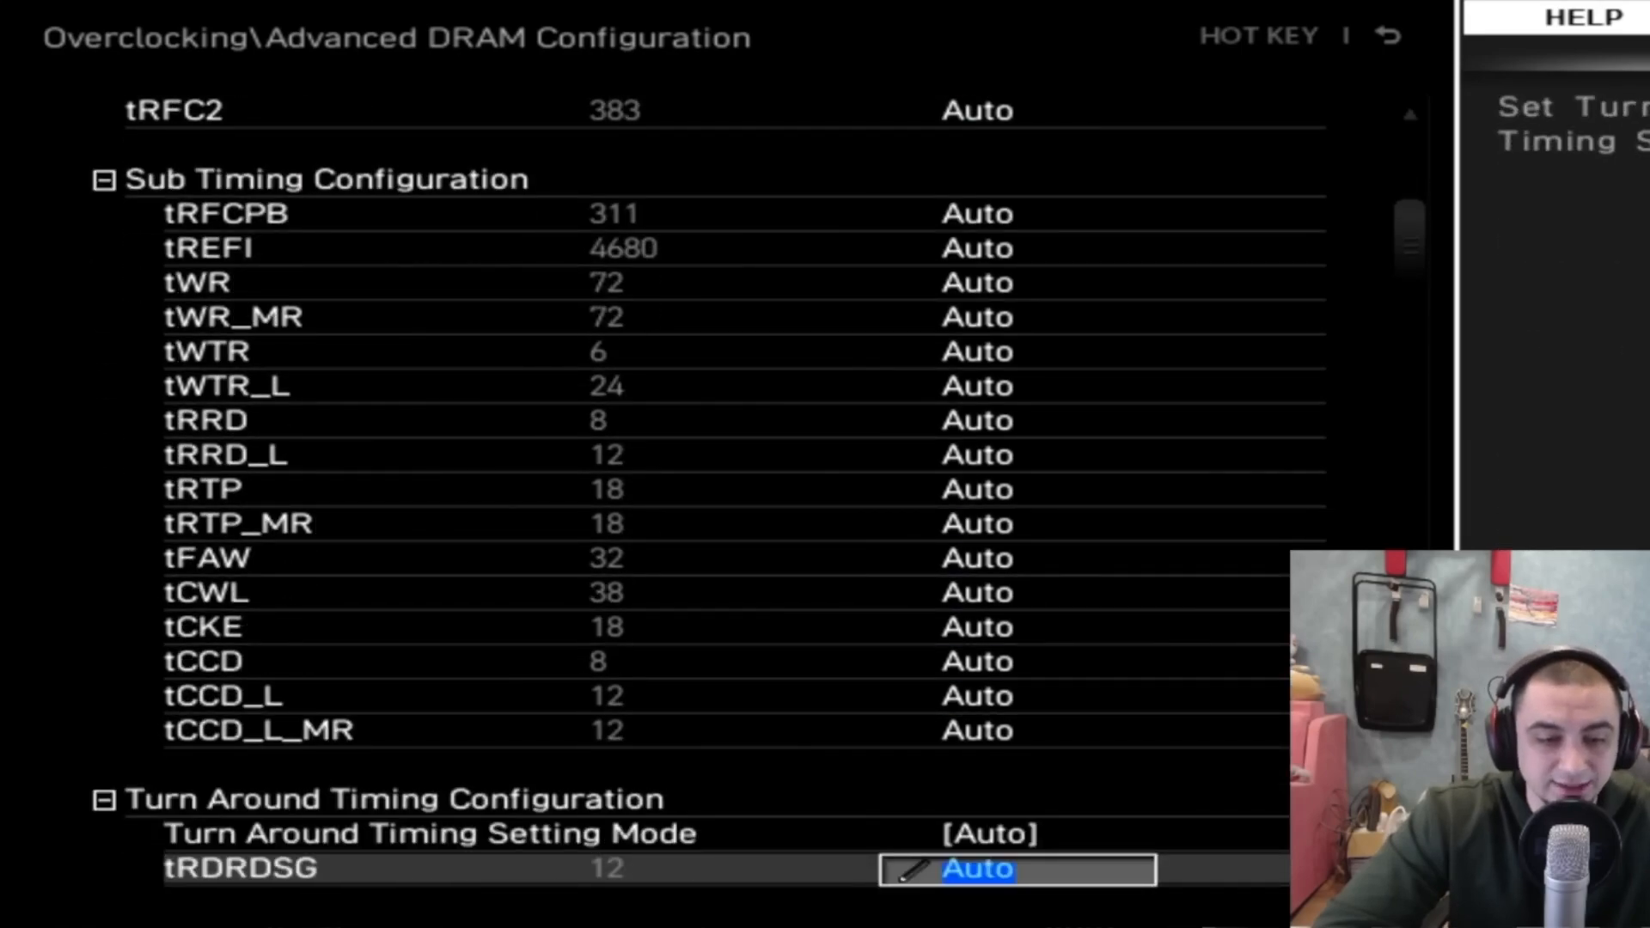
key("Up")
key("Up")
key("Up")
key("Up")
key("Up")
key("Up")
key("Up")
key("Up")
key("Up")
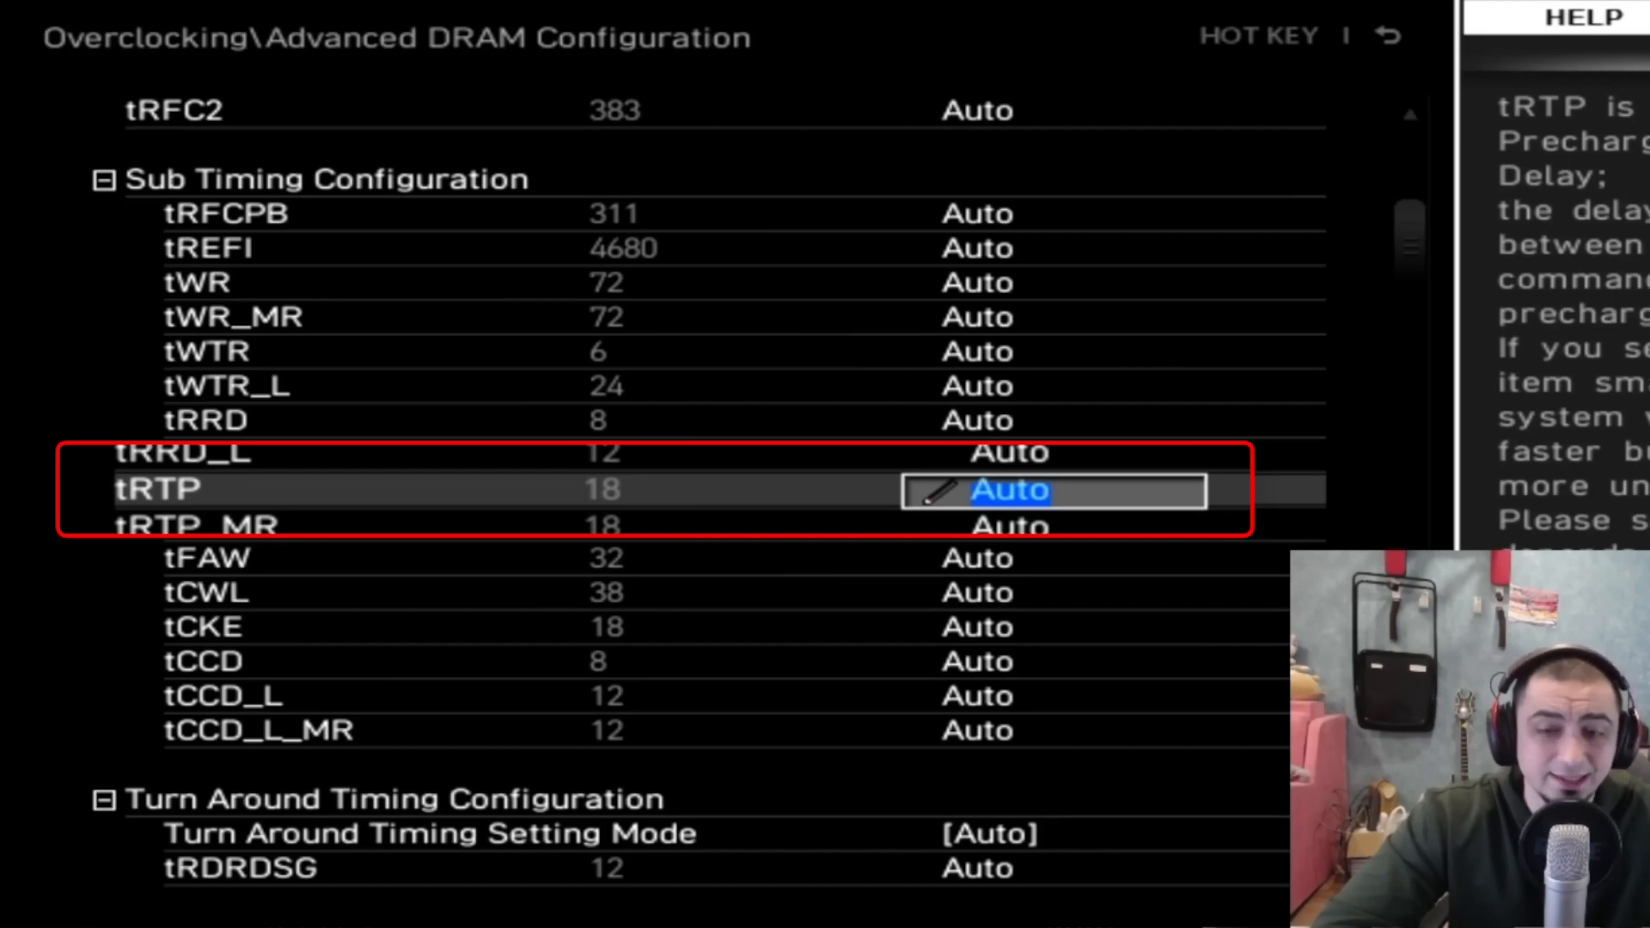
type("12")
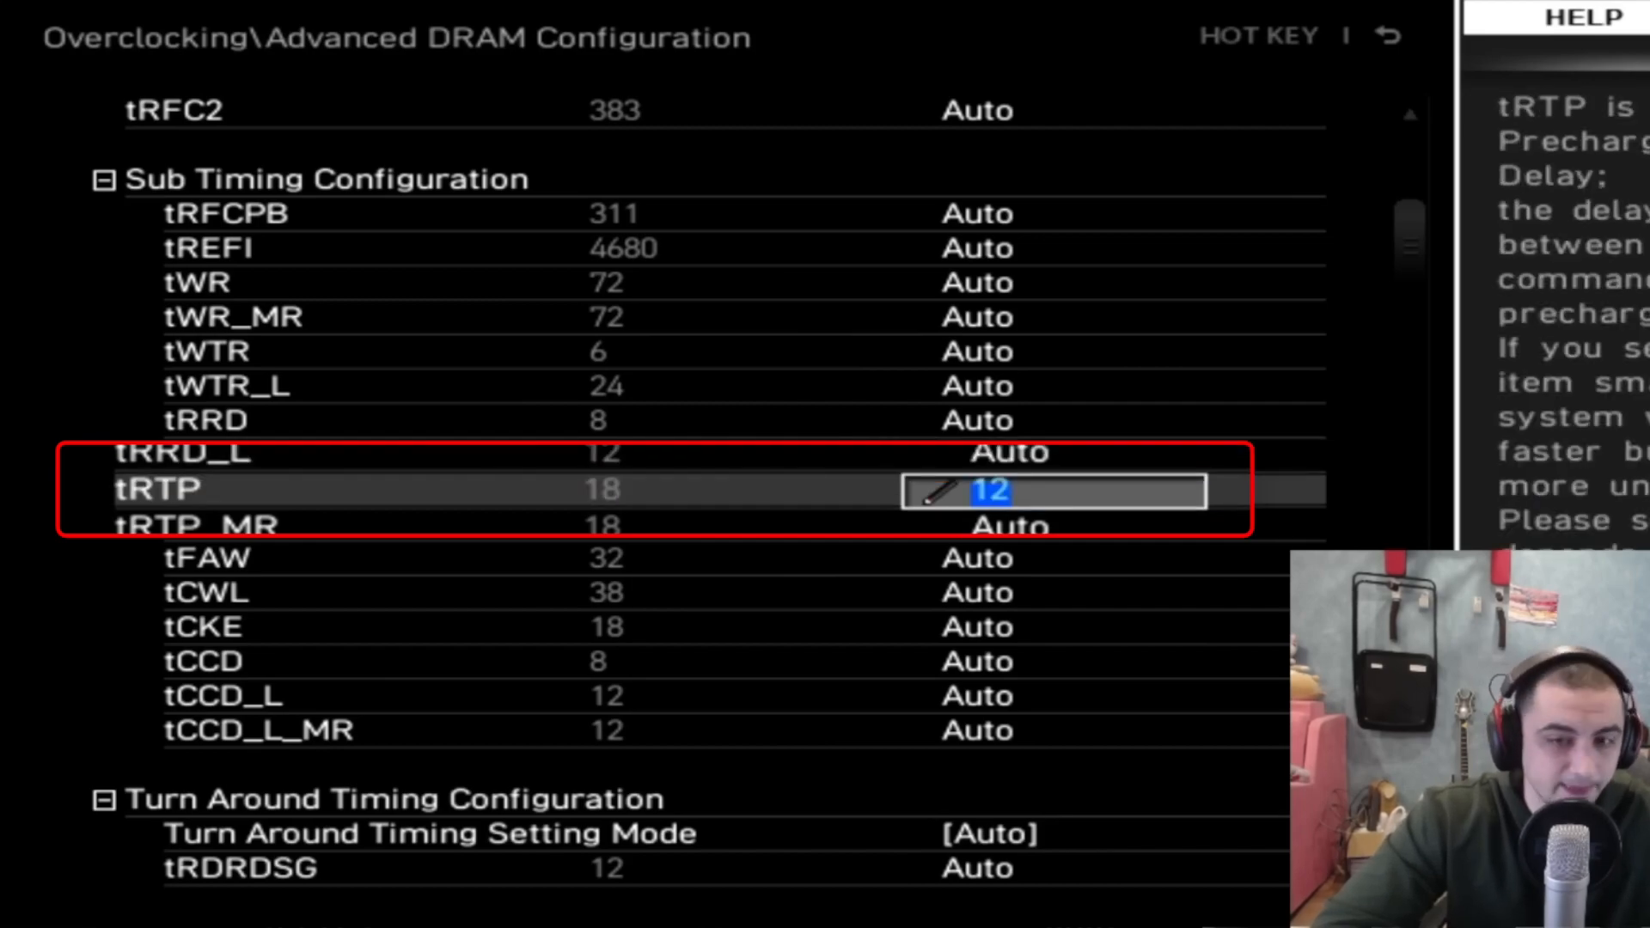
key("Return")
Set tRAS to 56 in Main Timing Configuration
key("Up")
key("Up")
key("Up")
key("Up")
key("Up")
key("Up")
key("Up")
key("Up")
key("Up")
key("Up")
key("Up")
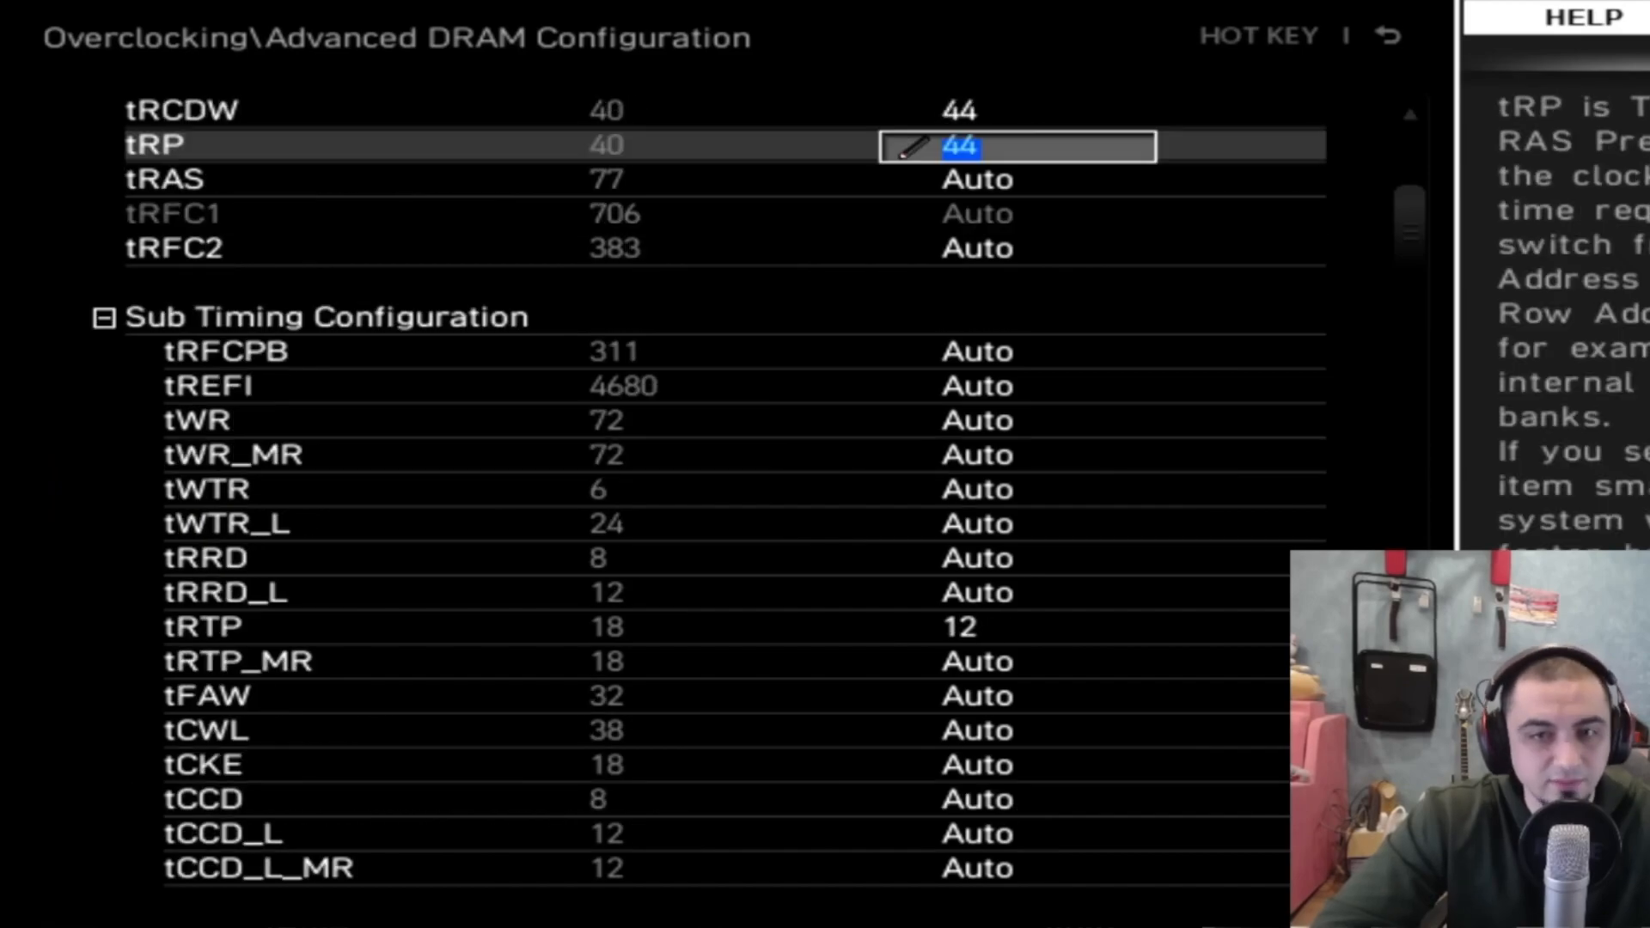
key("Up")
key("Up")
key("Down")
key("Down")
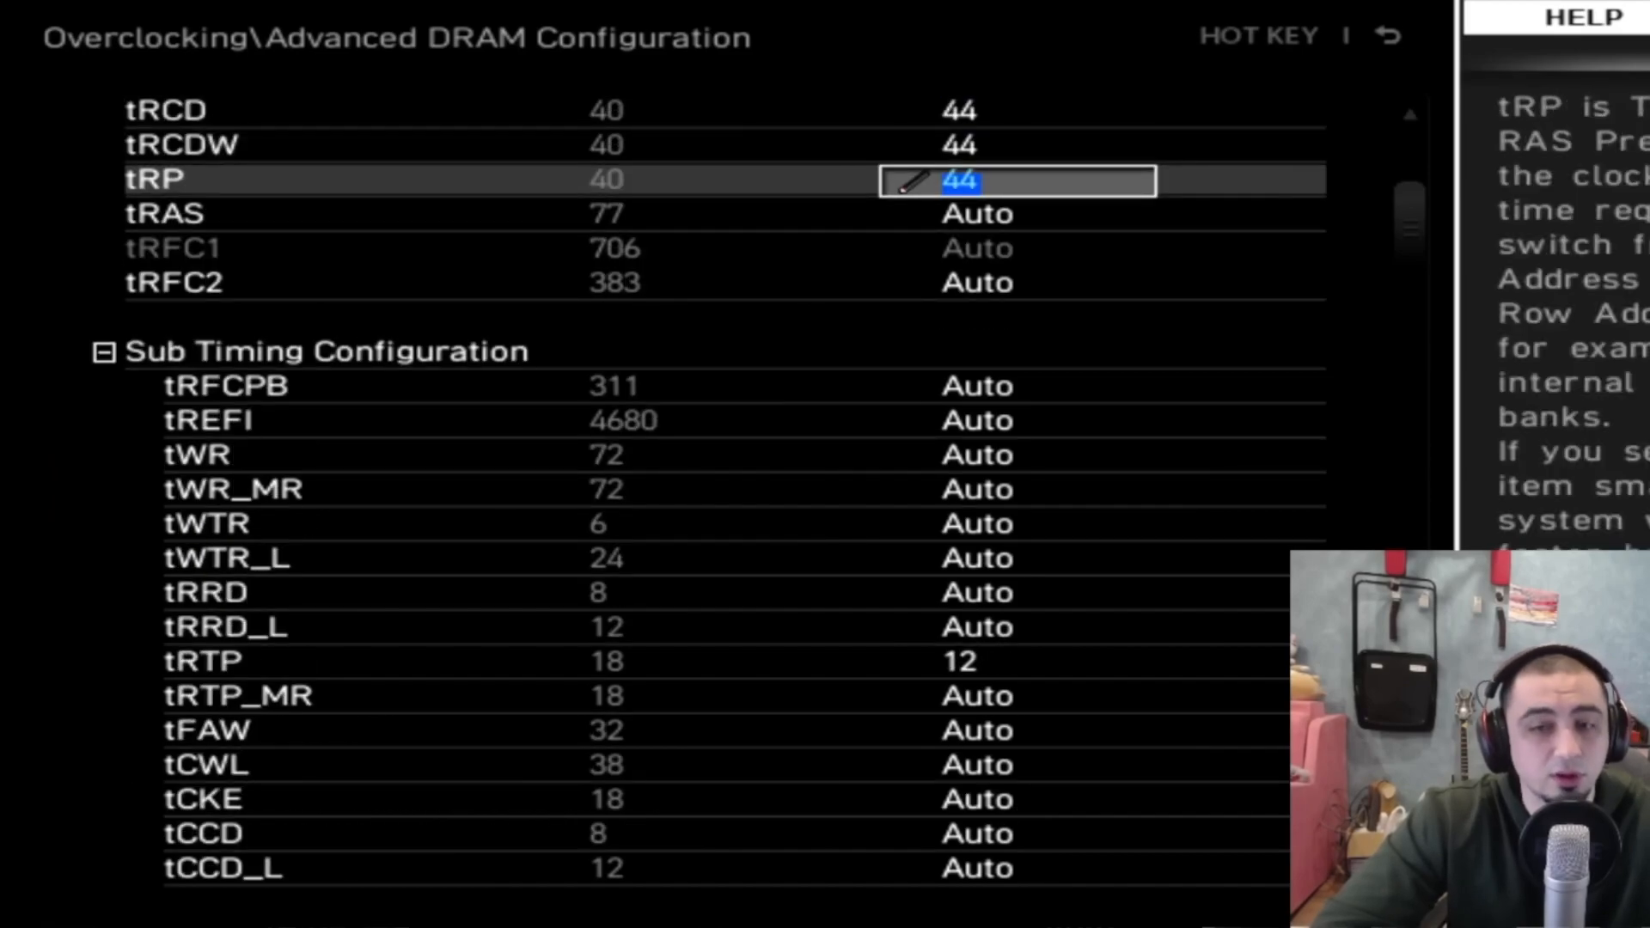
key("Down")
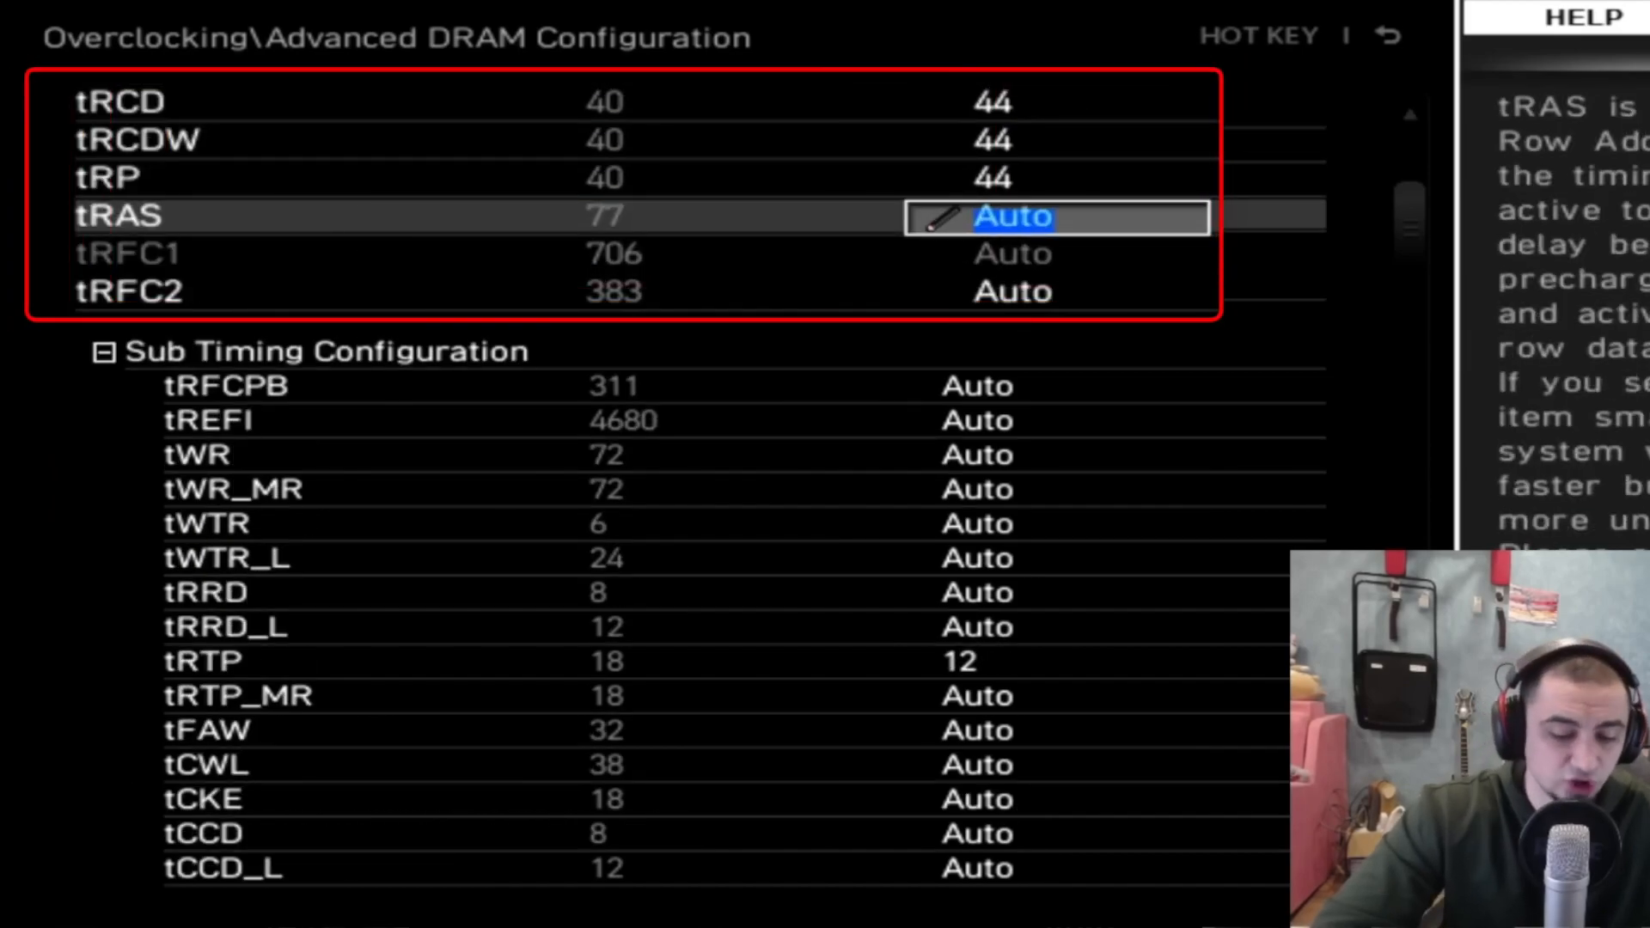
type("56")
key("Return")
Set tFAW to 32 in Sub Timing Configuration
key("Up")
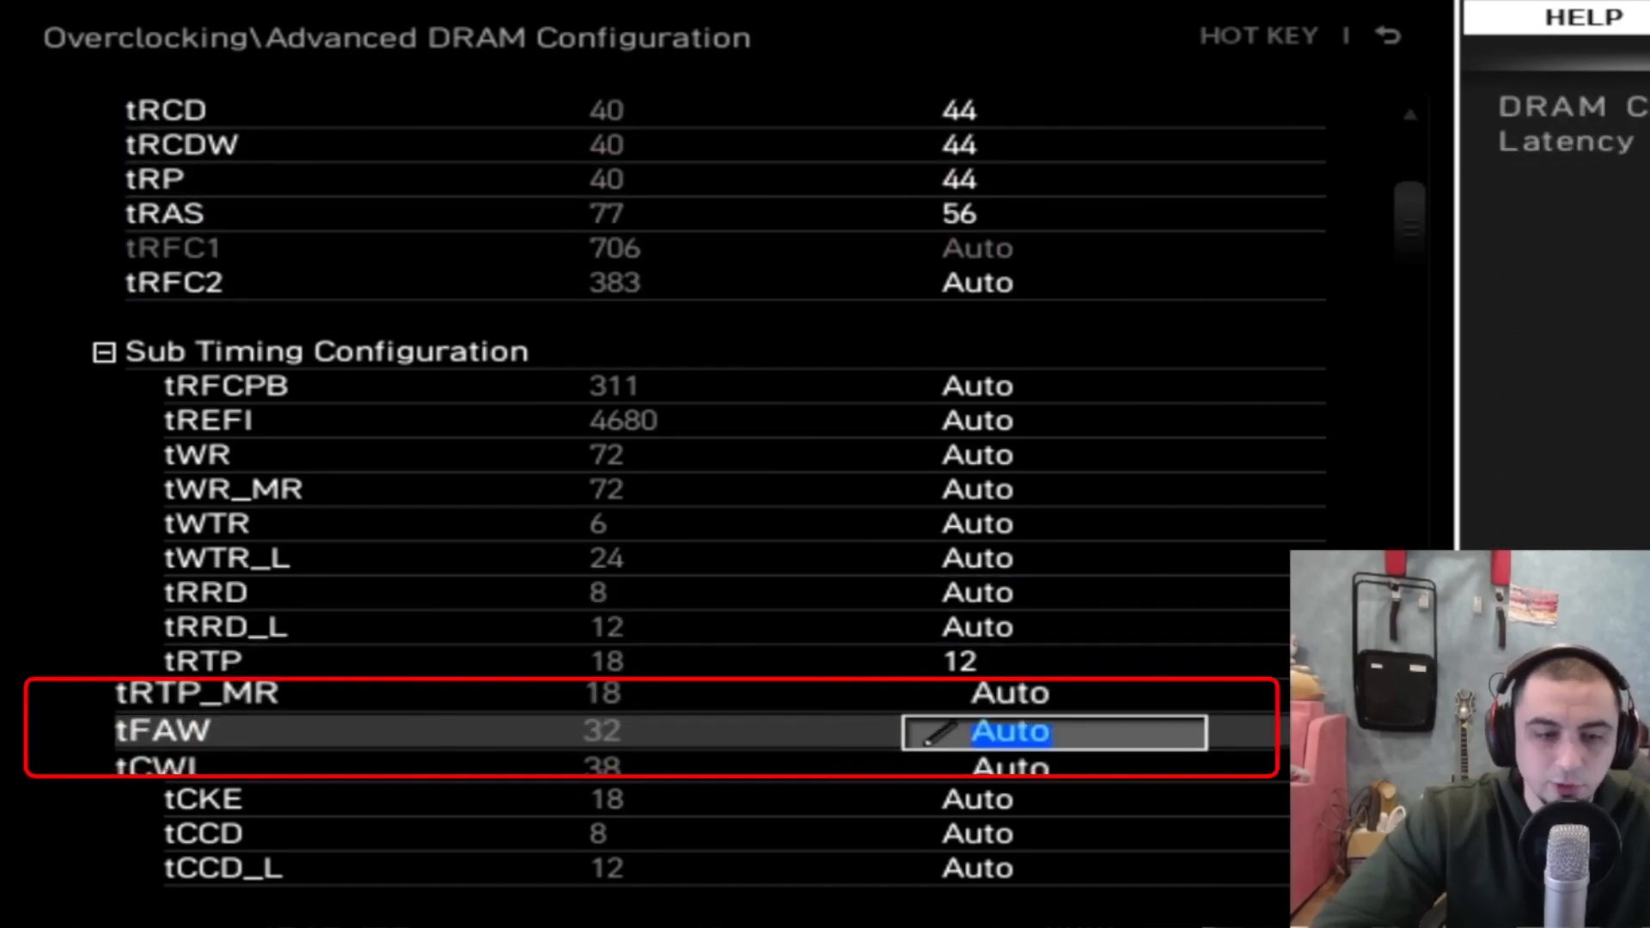
key("Up")
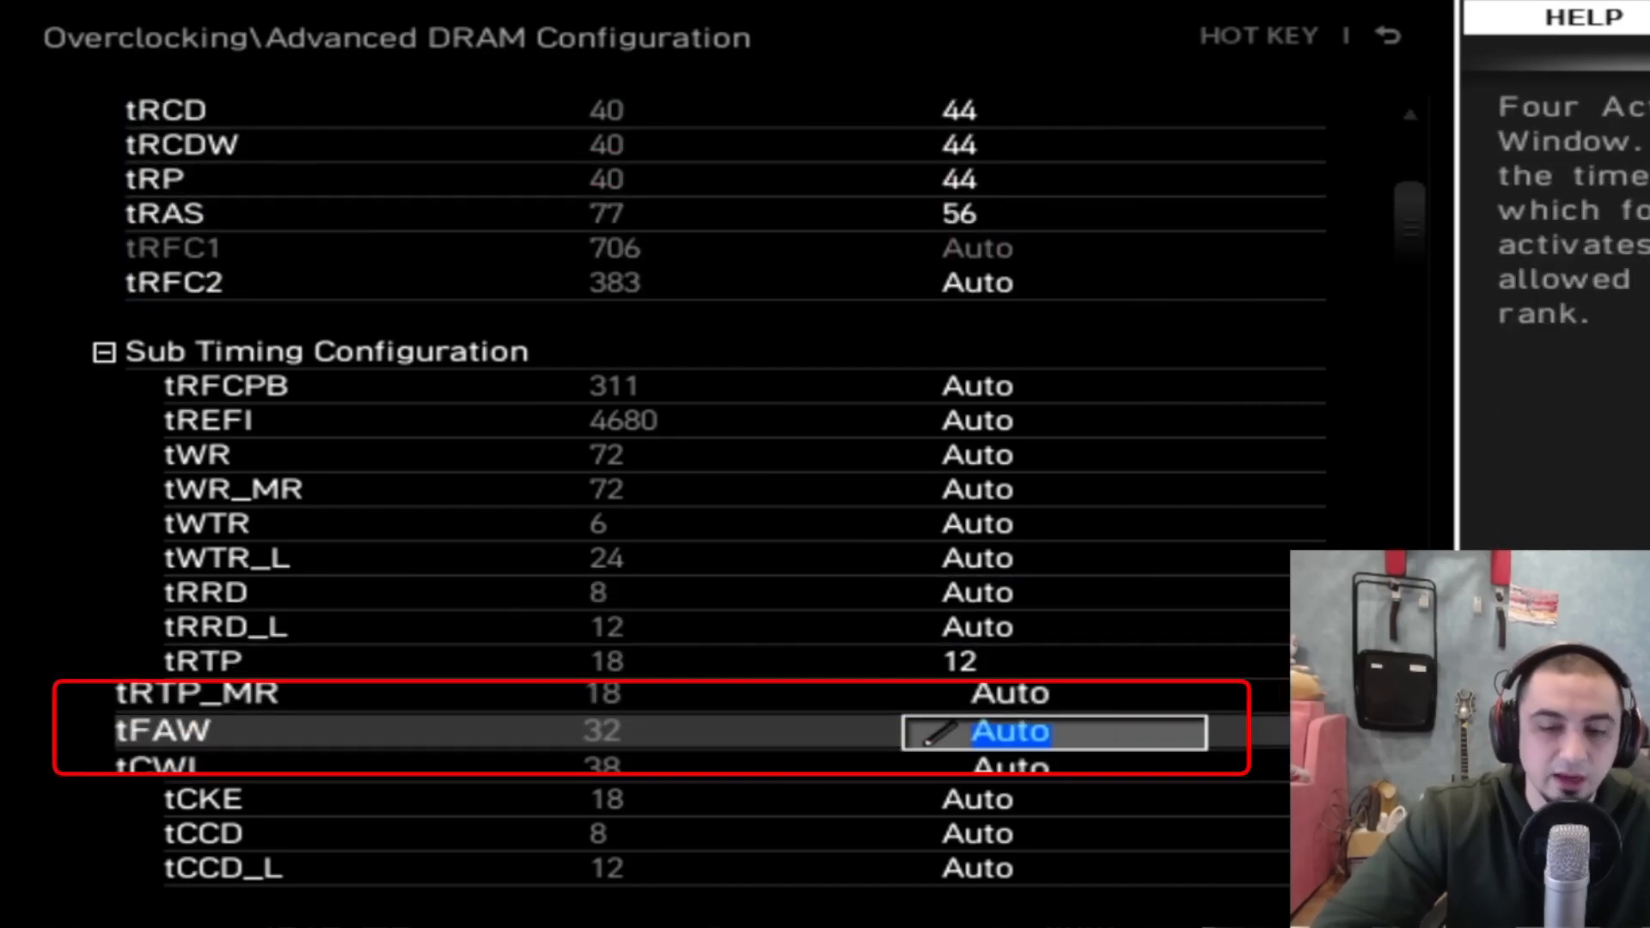
type("32")
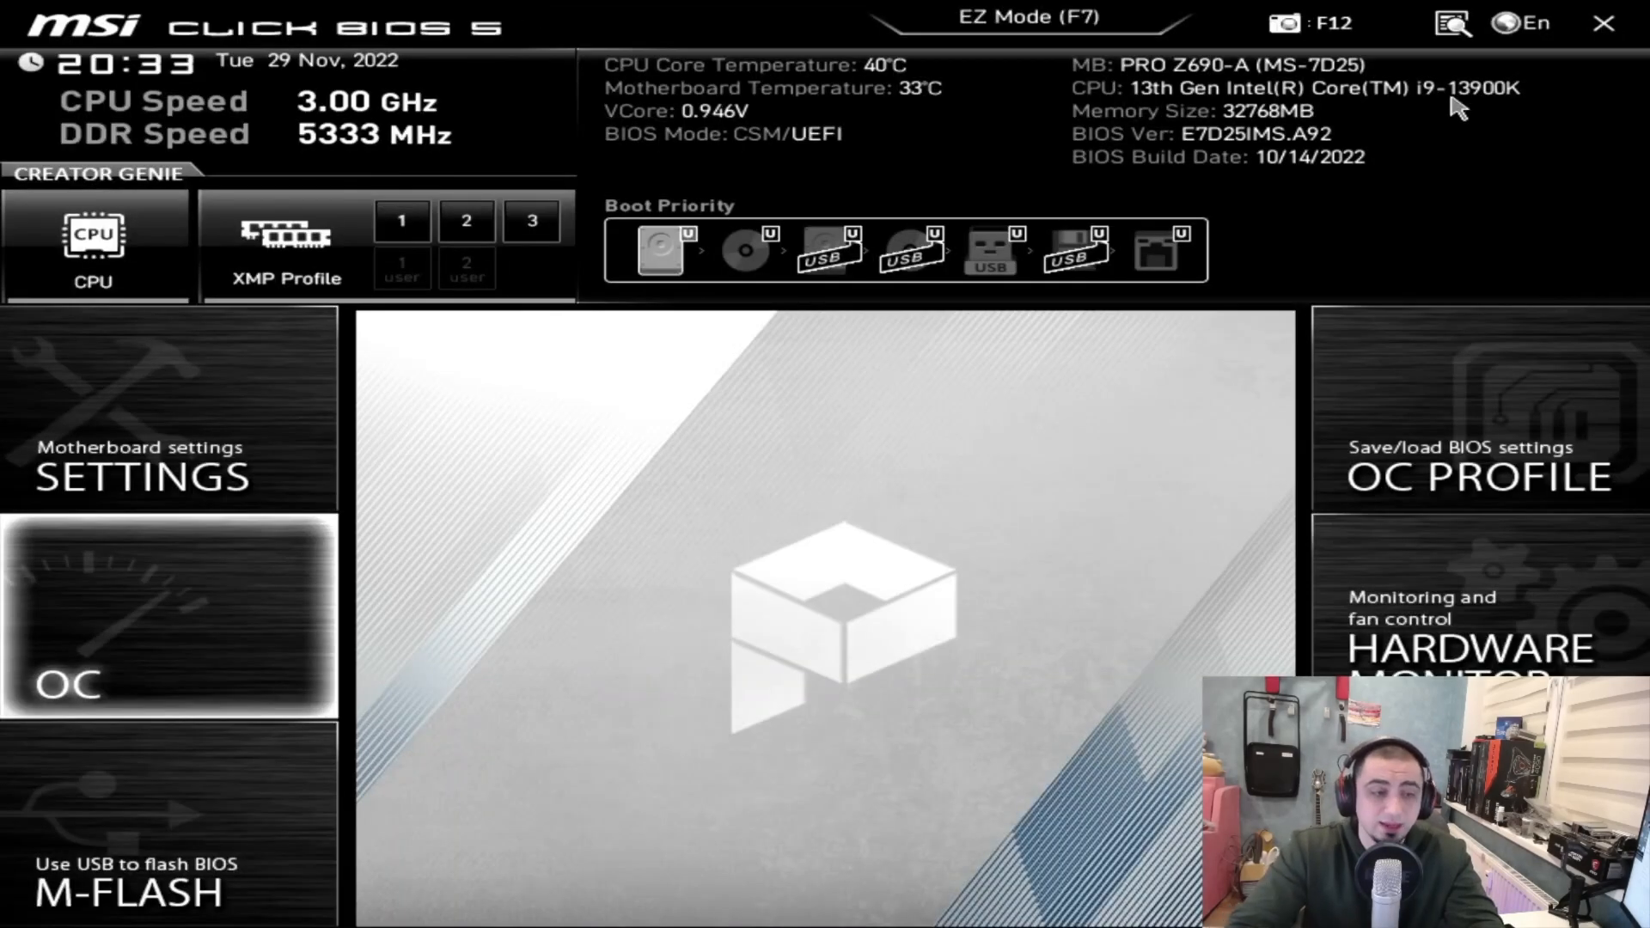
Set the DRAM Frequency to 6133 G2 (46x100.00x1.33) in the Overclocking settings and save the BIOS changes
key("Return")
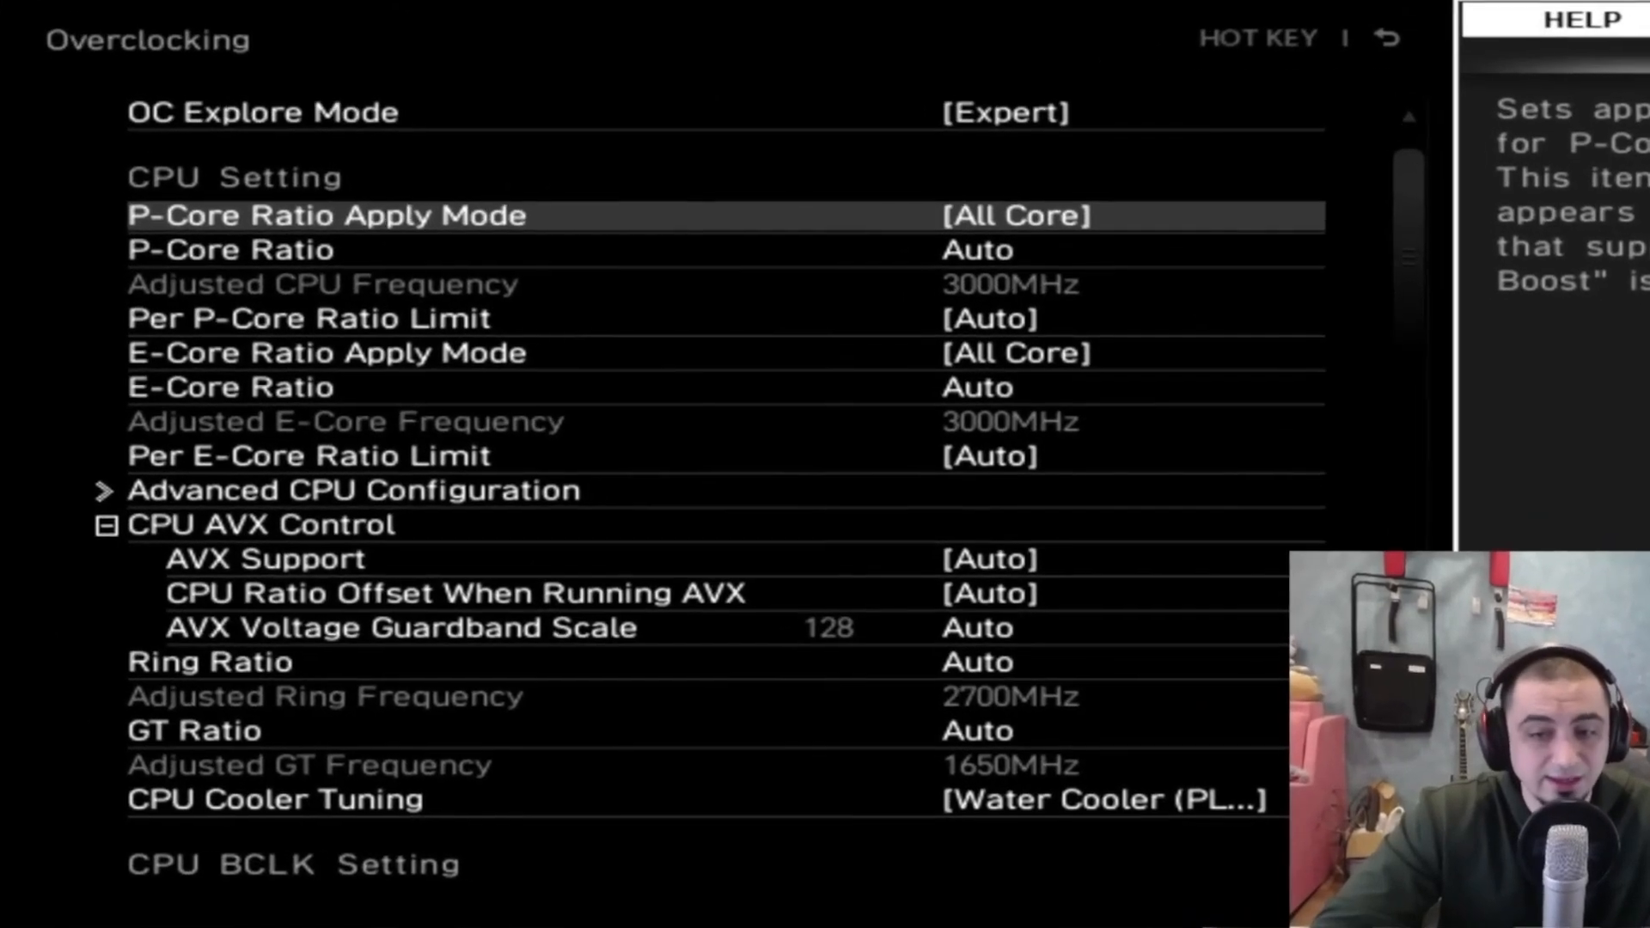
key("Down")
key("Down")
key("Down")
key("Down")
key("Down")
key("Down")
key("Down")
key("Down")
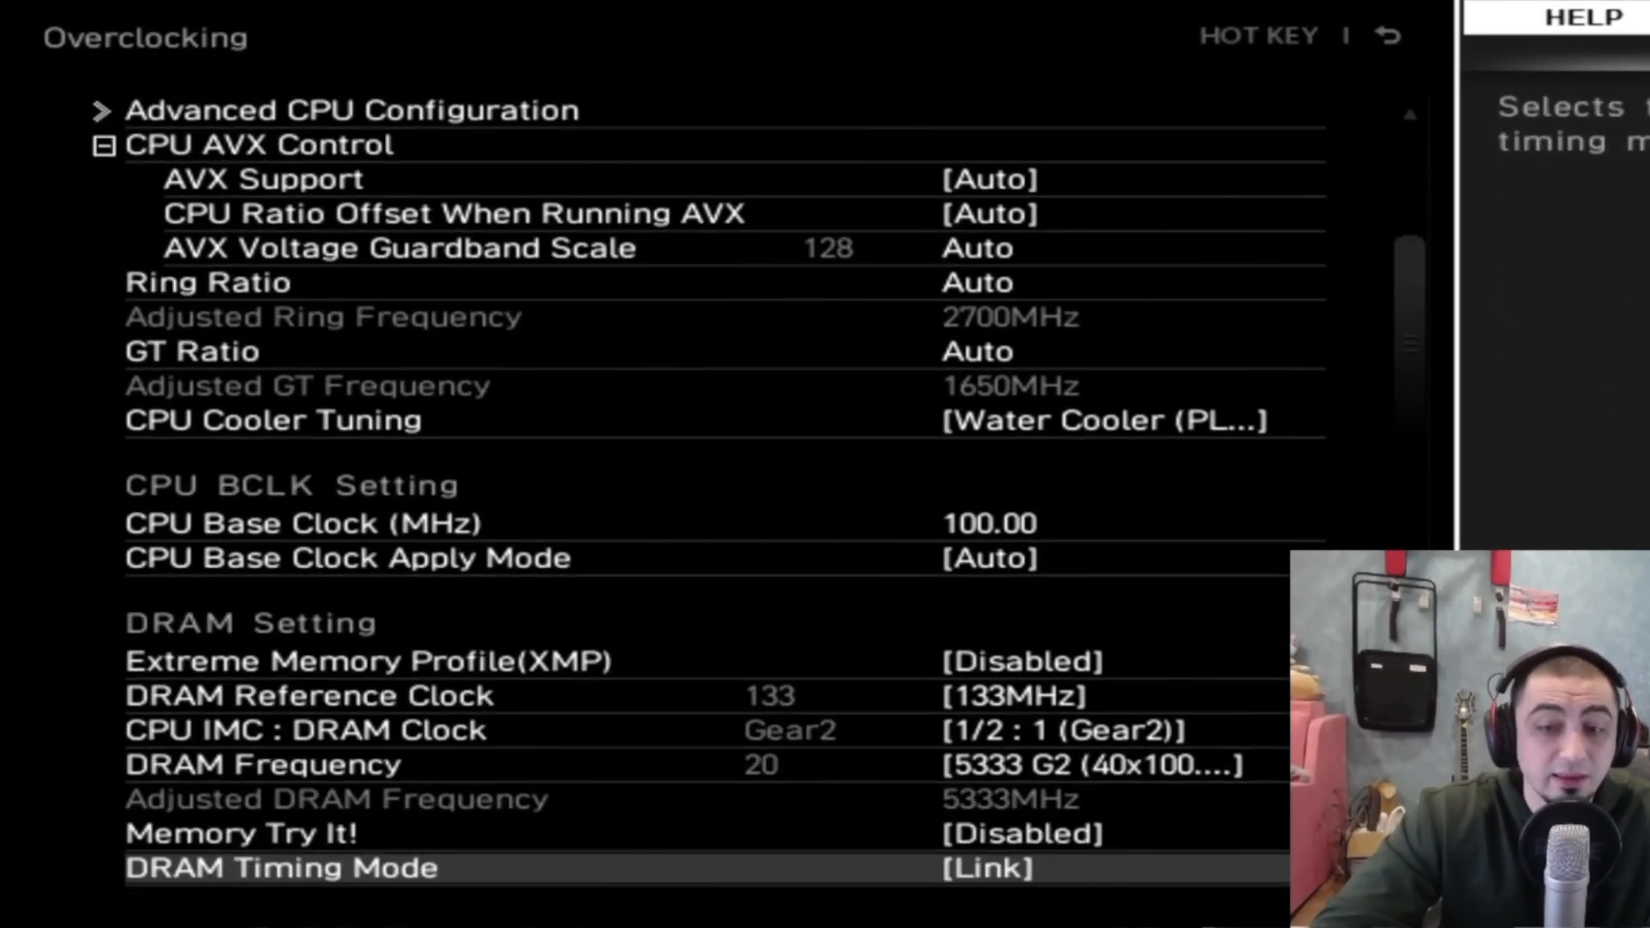
key("Up")
key("Up")
key("Up")
key("Down")
key("Down")
key("Down")
key("Down")
key("Down")
key("Down")
key("Down")
key("Up")
key("Up")
key("Up")
key("Up")
key("Up")
key("Up")
key("Down")
key("Return")
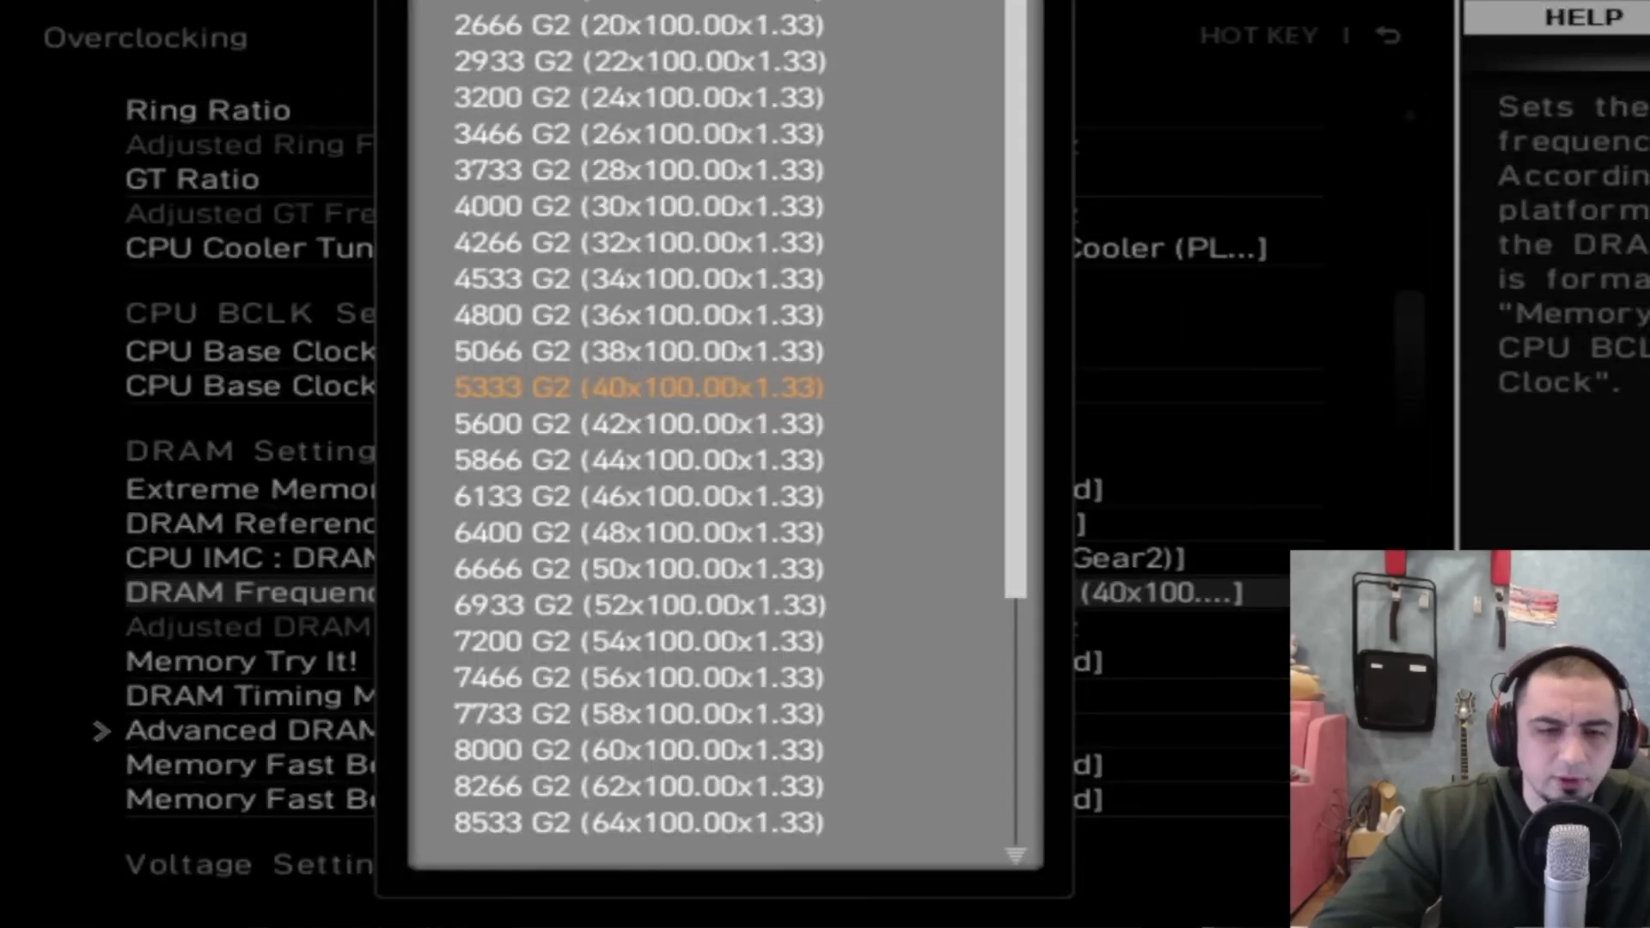
key("Down")
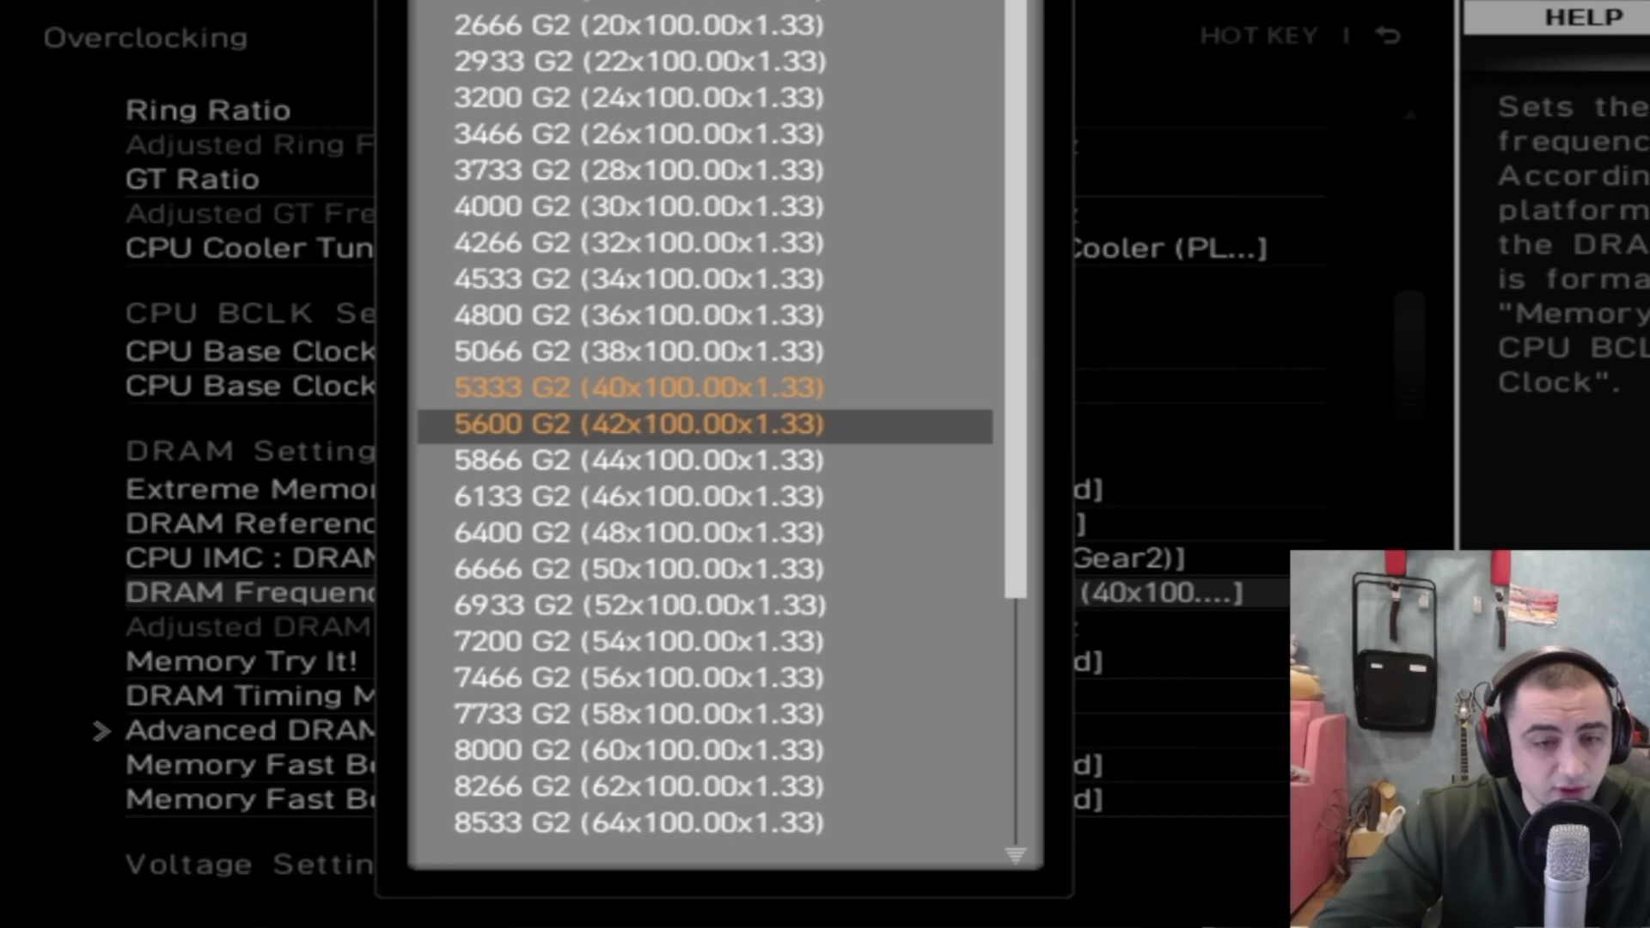
key("Down")
key("Down")
key("Return")
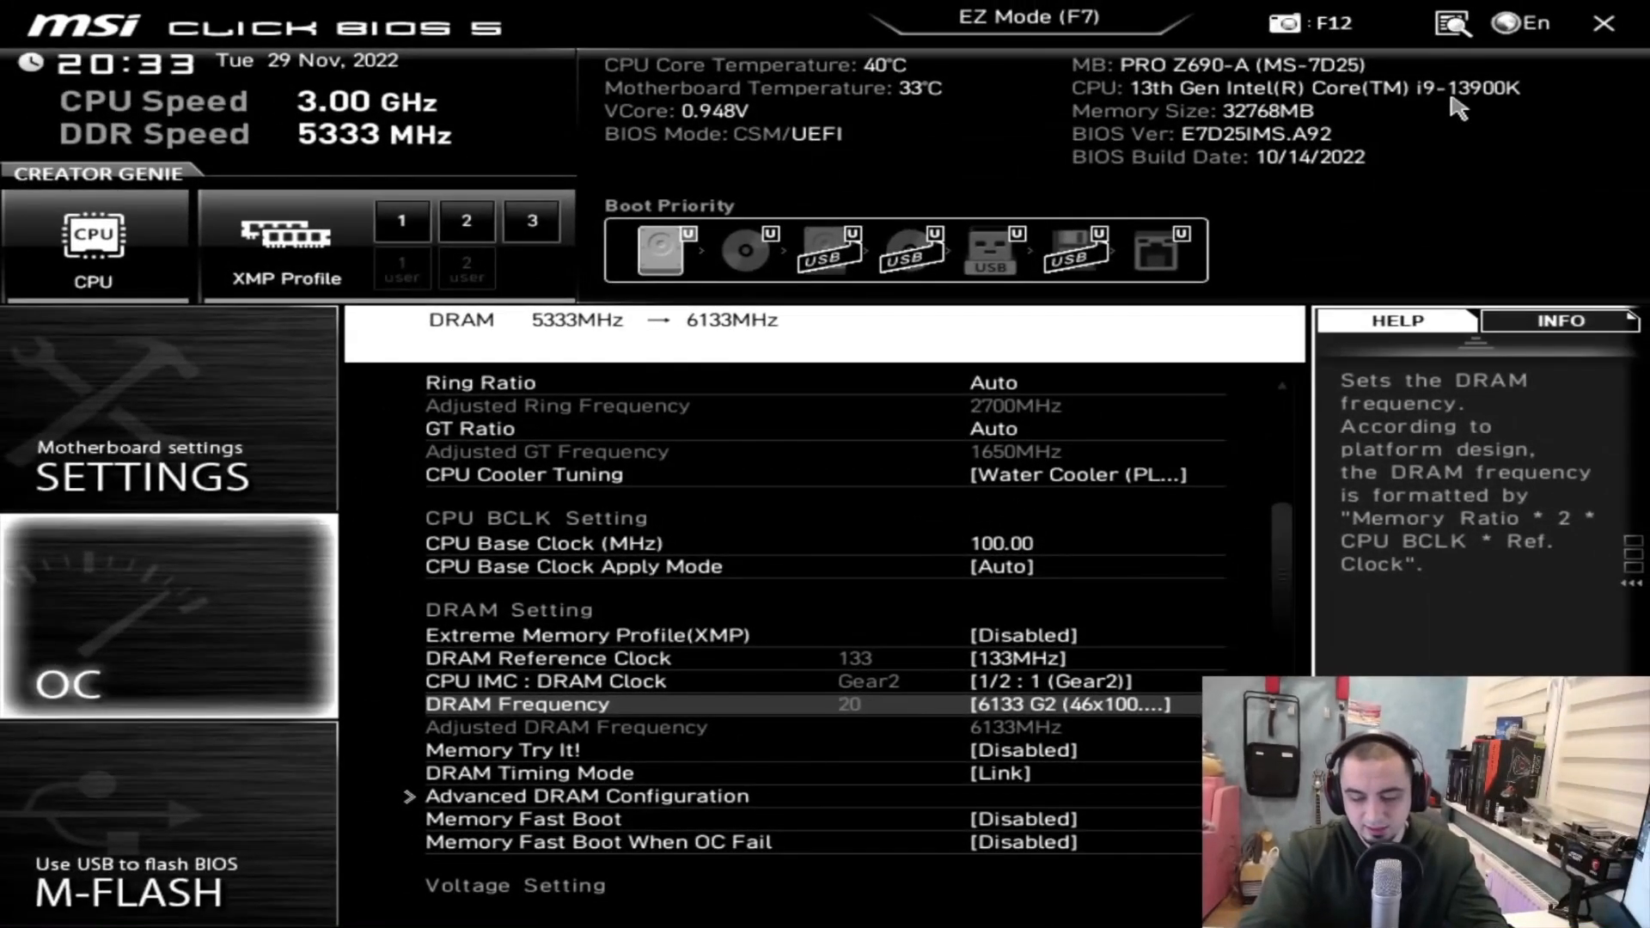
key("F10")
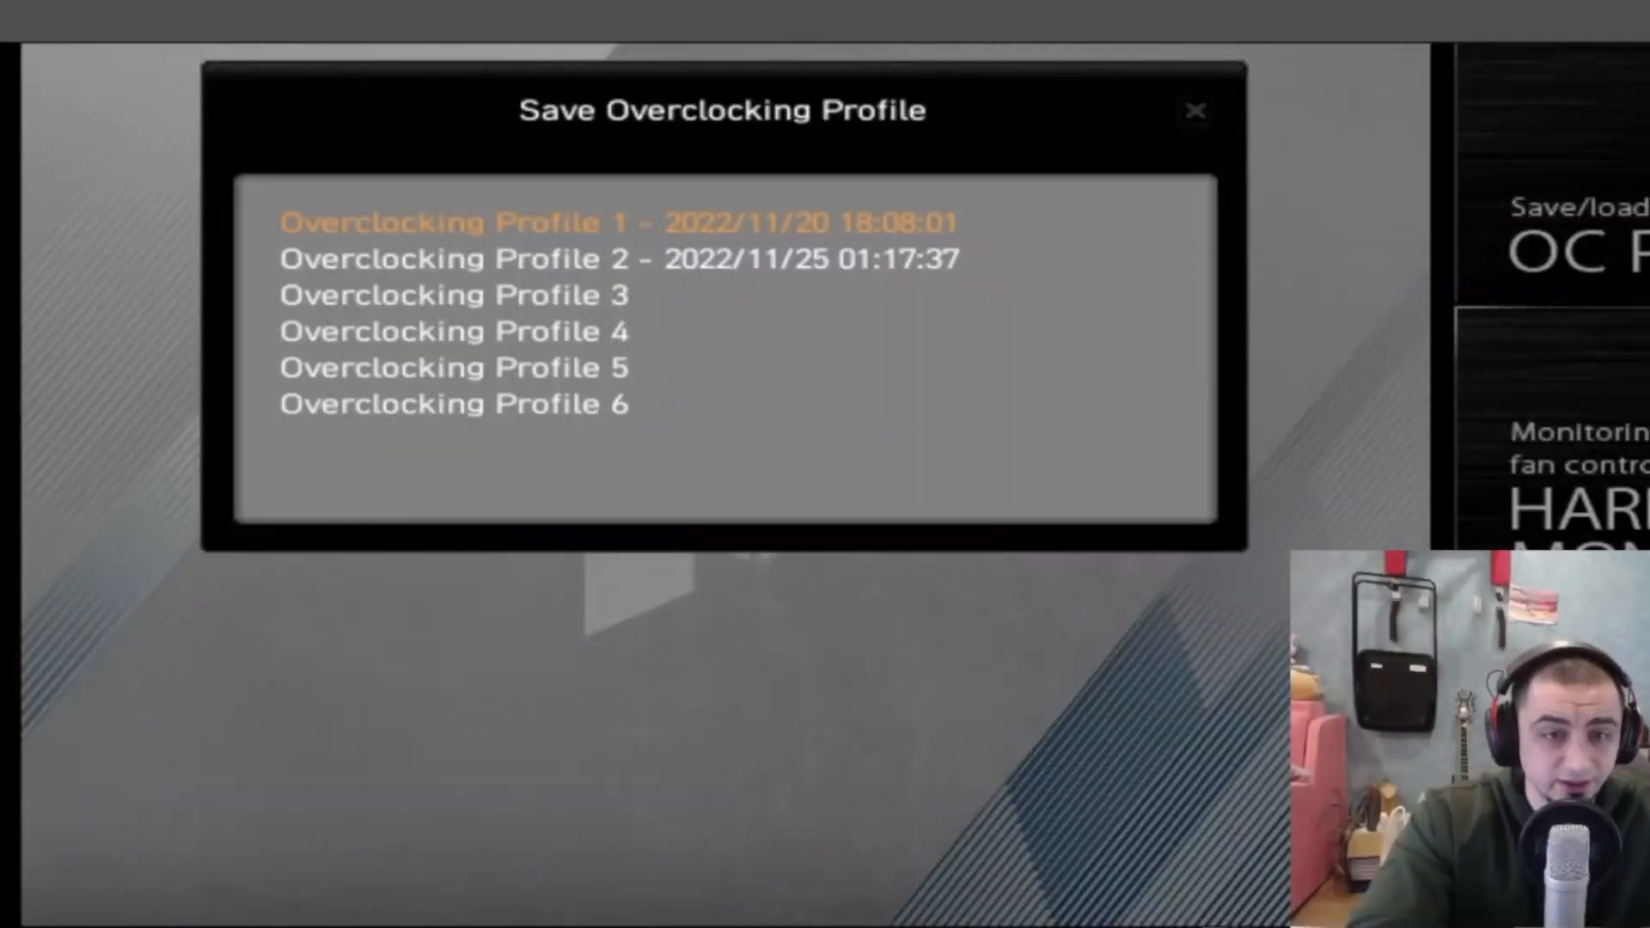
Save the current BIOS settings as Overclocking Profile 6
key("Down")
key("Down")
key("Down")
key("Down")
key("Down")
key("Return")
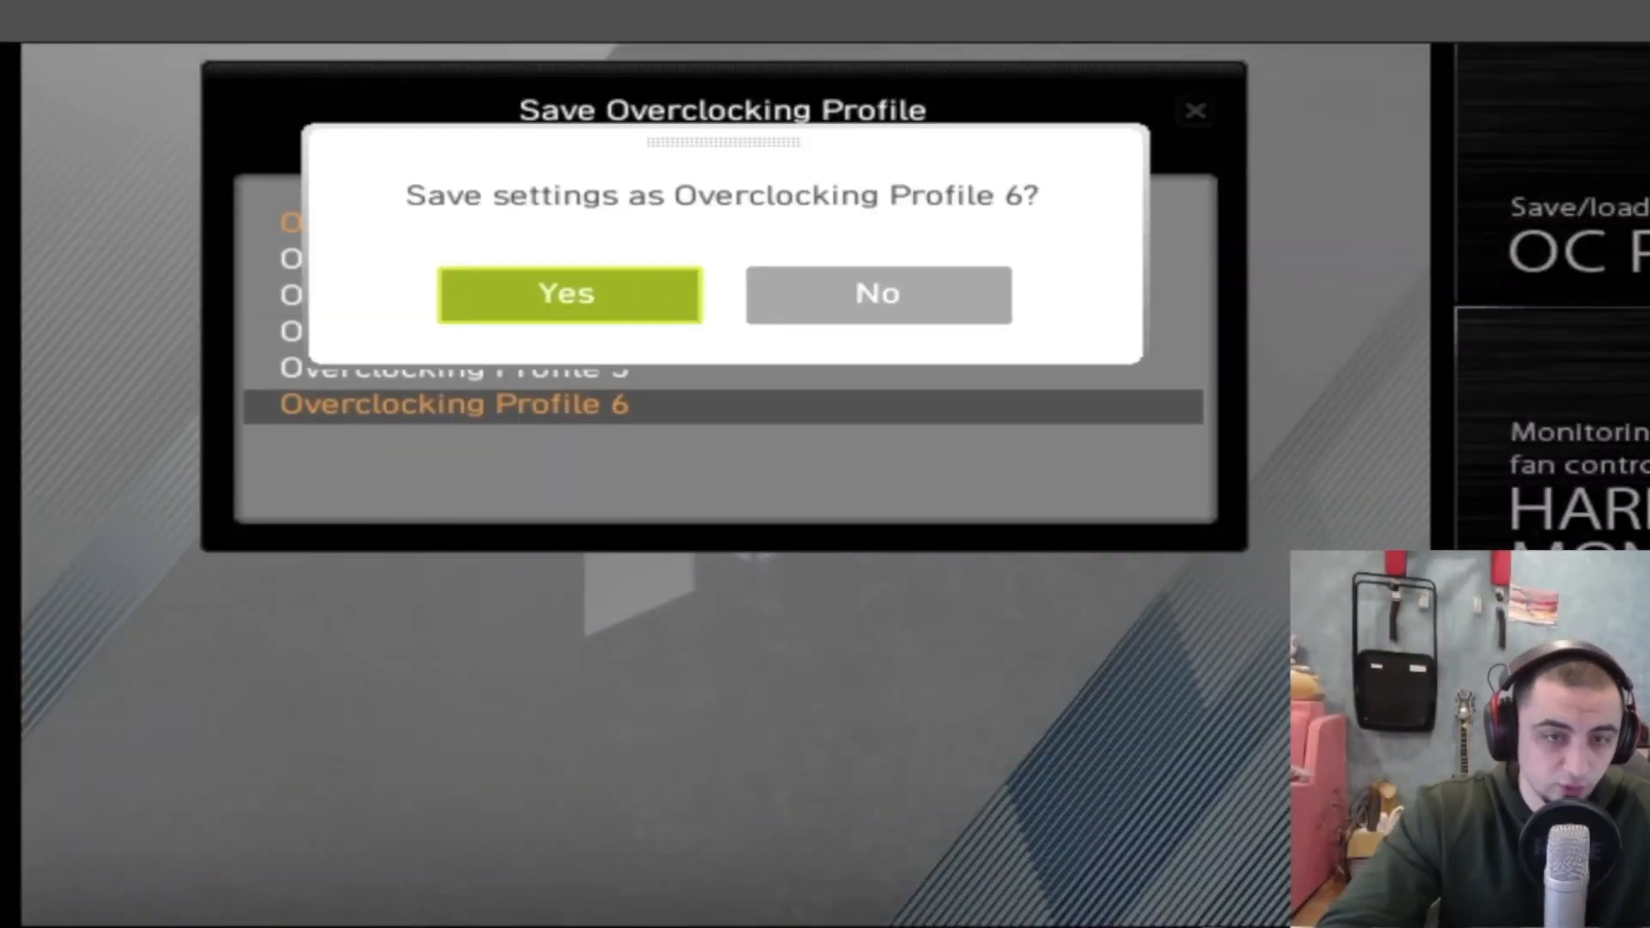
key("Return")
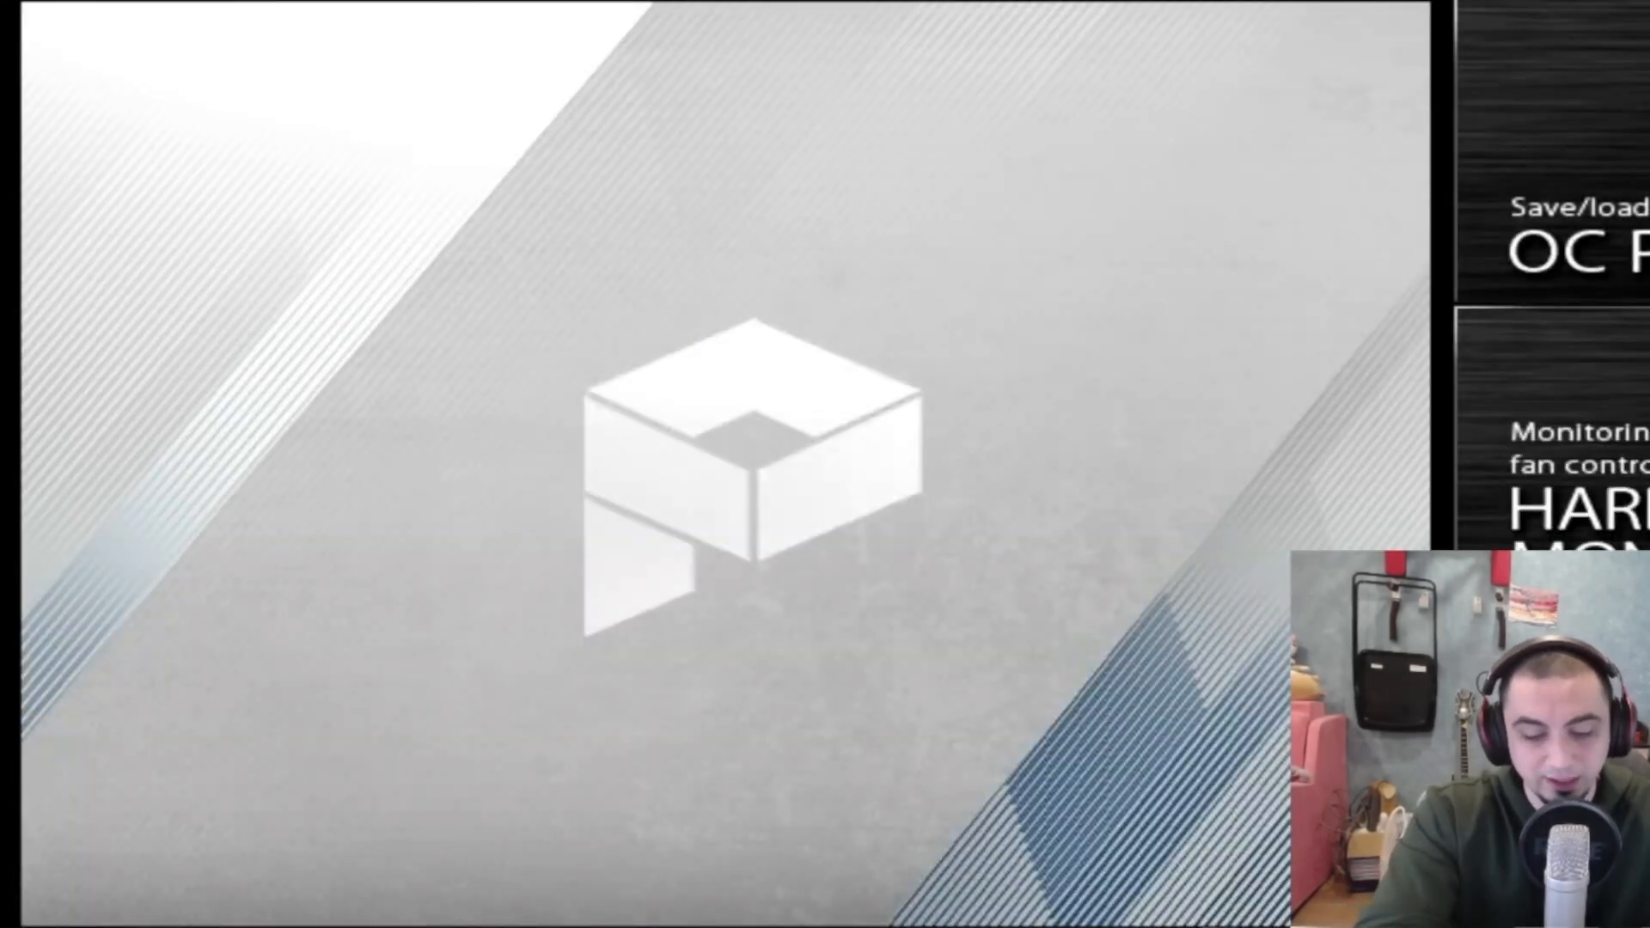
Raise the DRAM Frequency to 6400 G2 (48x100.00x1.33) under DRAM Setting
key("F8")
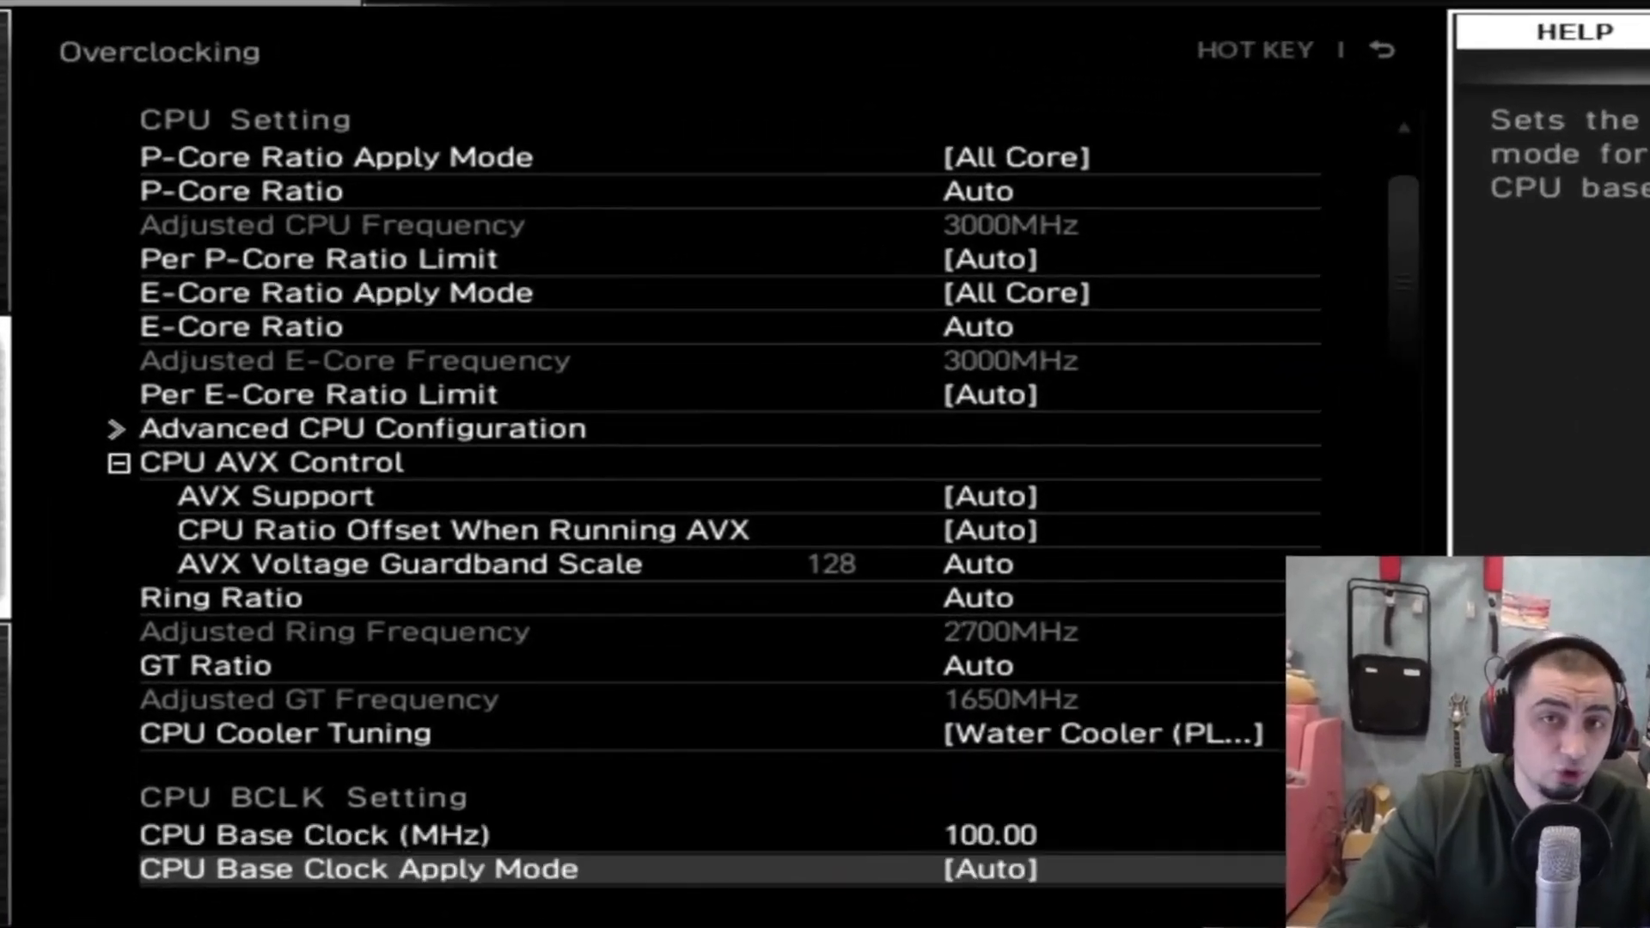
key("Down")
key("Down")
key("Down")
key("Down")
key("Down")
key("Down")
key("Down")
key("Down")
key("Down")
key("Down")
key("Down")
key("Down")
key("Down")
key("Down")
key("Up")
key("Up")
key("Up")
key("Up")
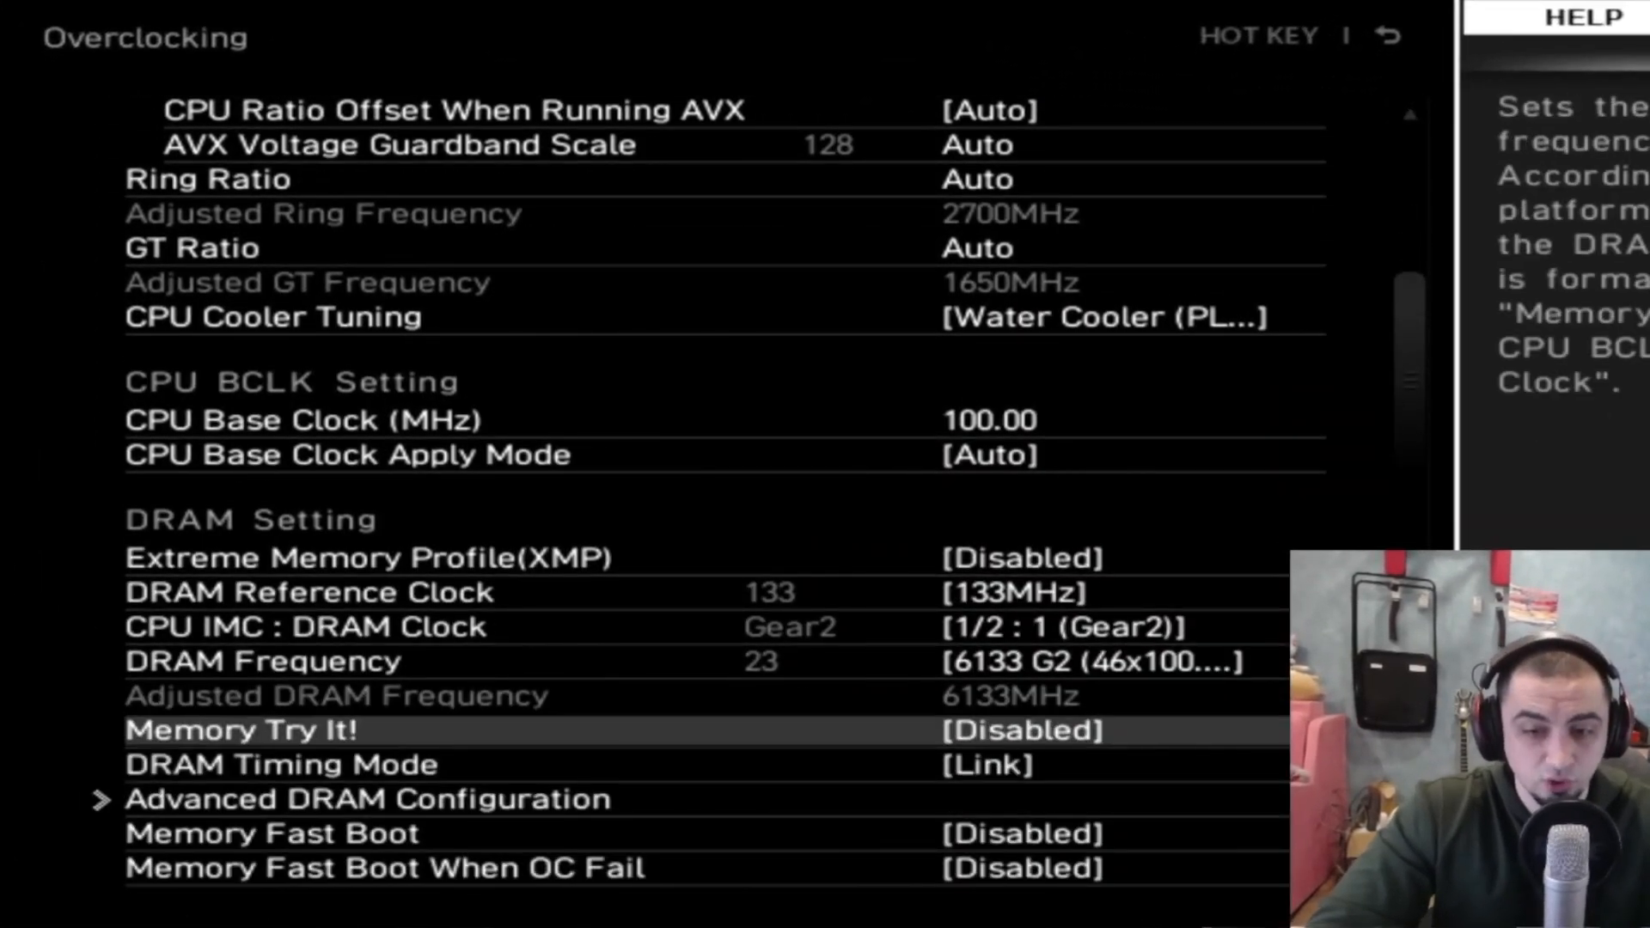
key("Return")
key("Down")
key("Down")
key("Up")
key("Return")
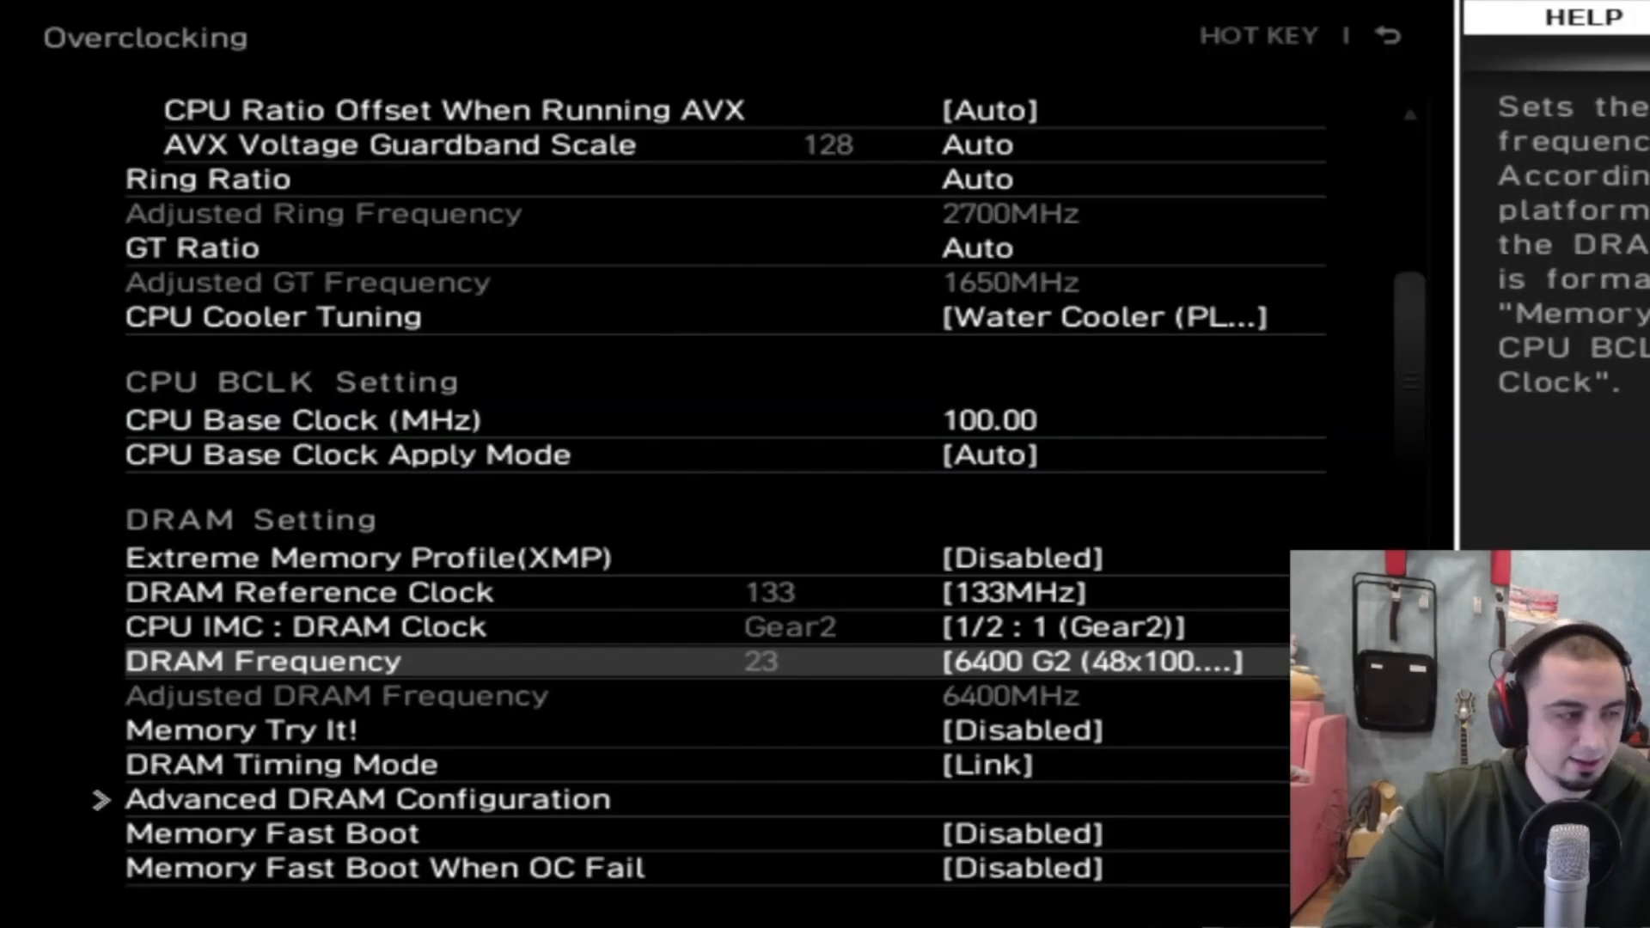
Overwrite Overclocking Profile 6 with the current settings
key("Escape")
key("F9")
key("Up")
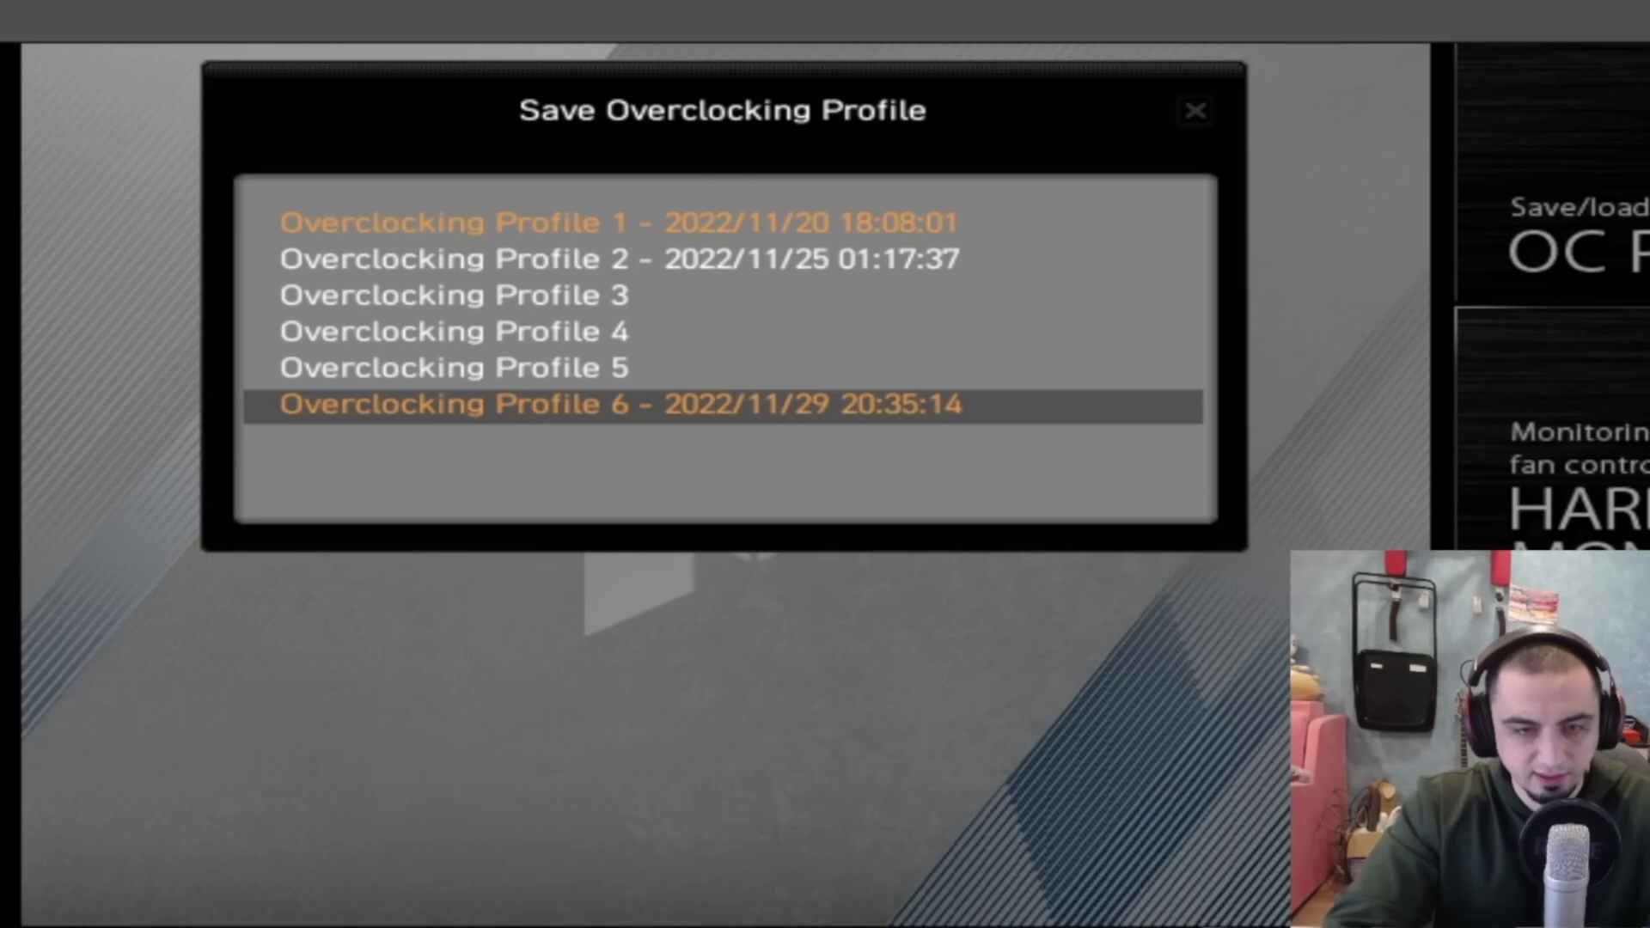
key("Return")
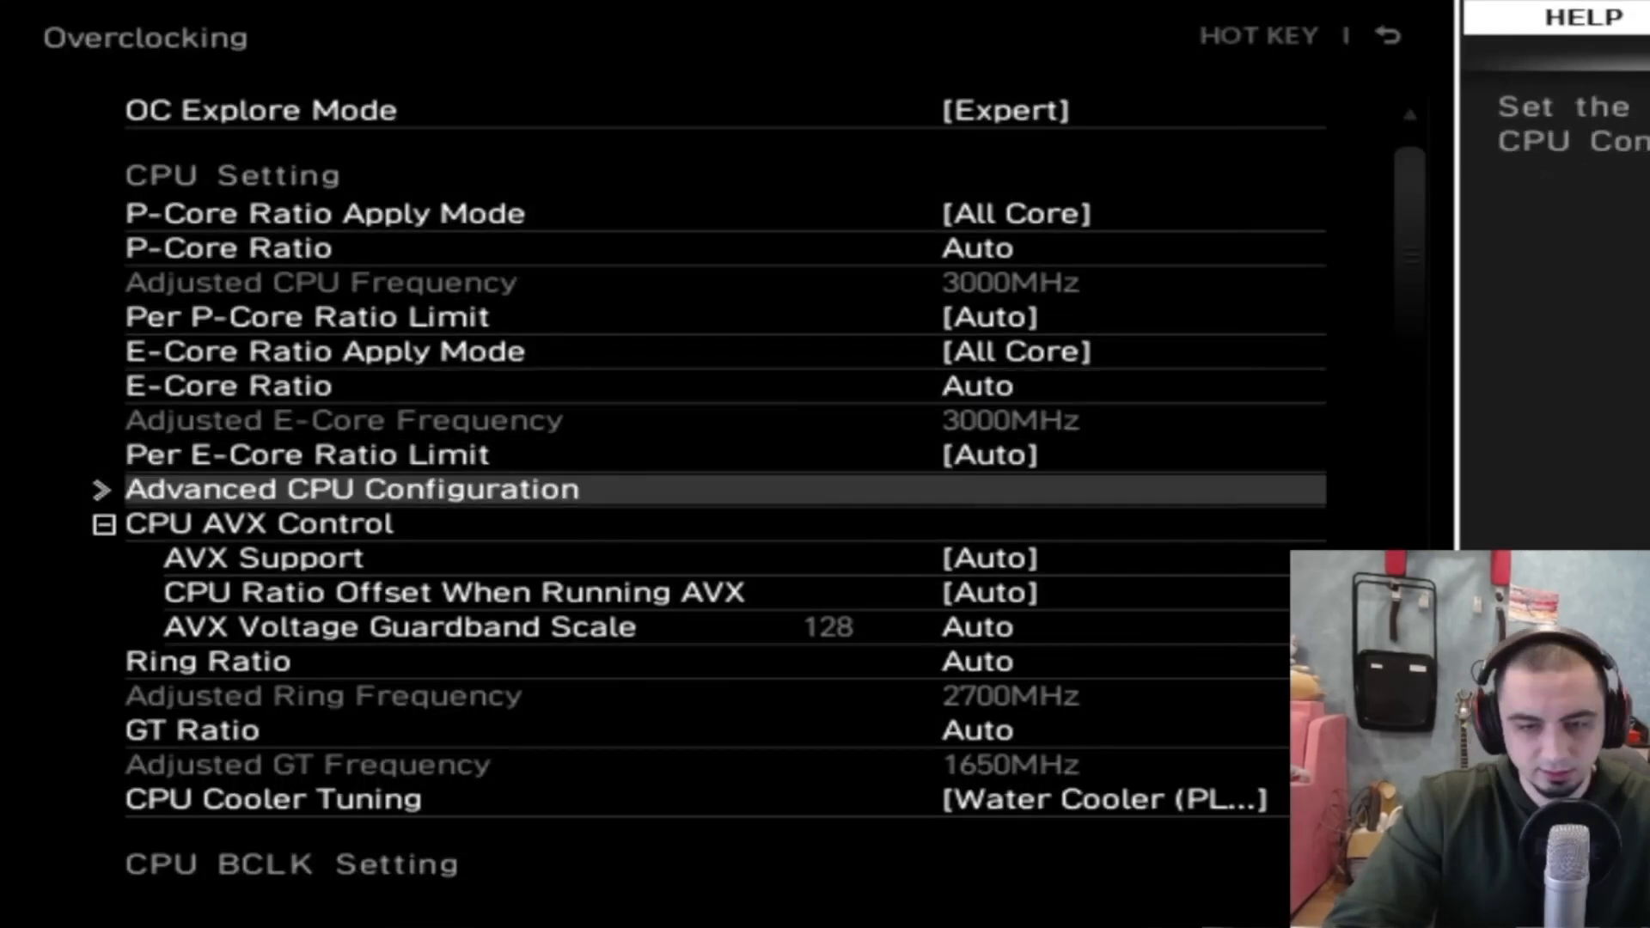
Raise the DRAM Frequency to 6666 G2 (50x100.00x1.33) and save the BIOS changes
key("Down")
key("Down")
key("Down")
key("Down")
key("Down")
key("Down")
key("Down")
key("Down")
key("Down")
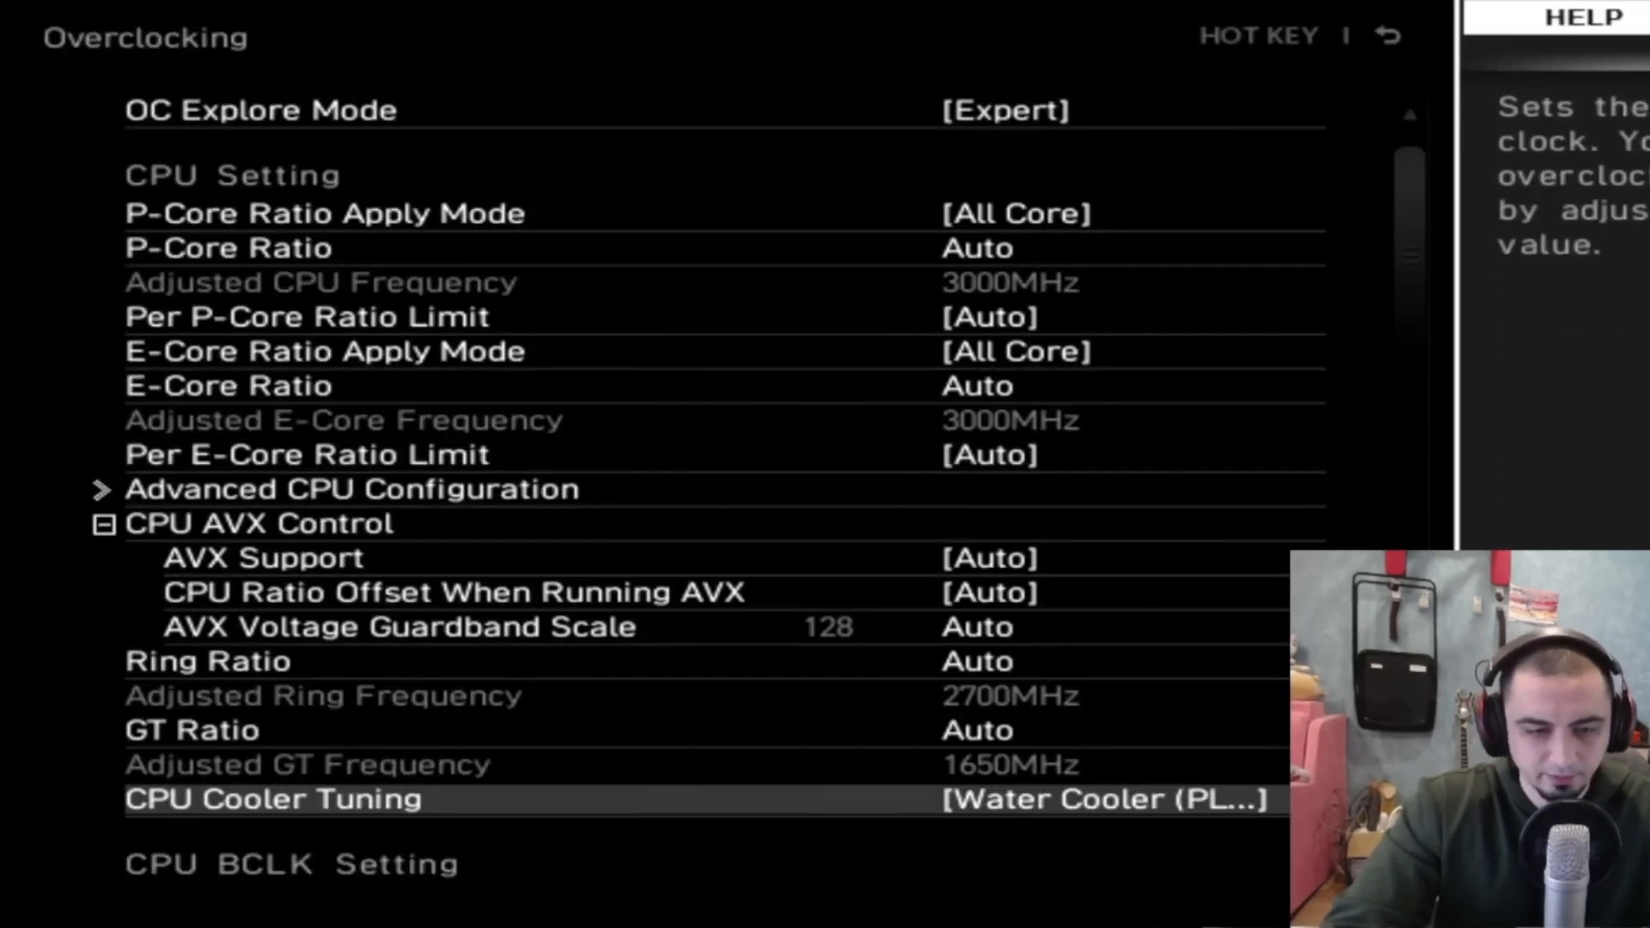
key("Return")
key("Return")
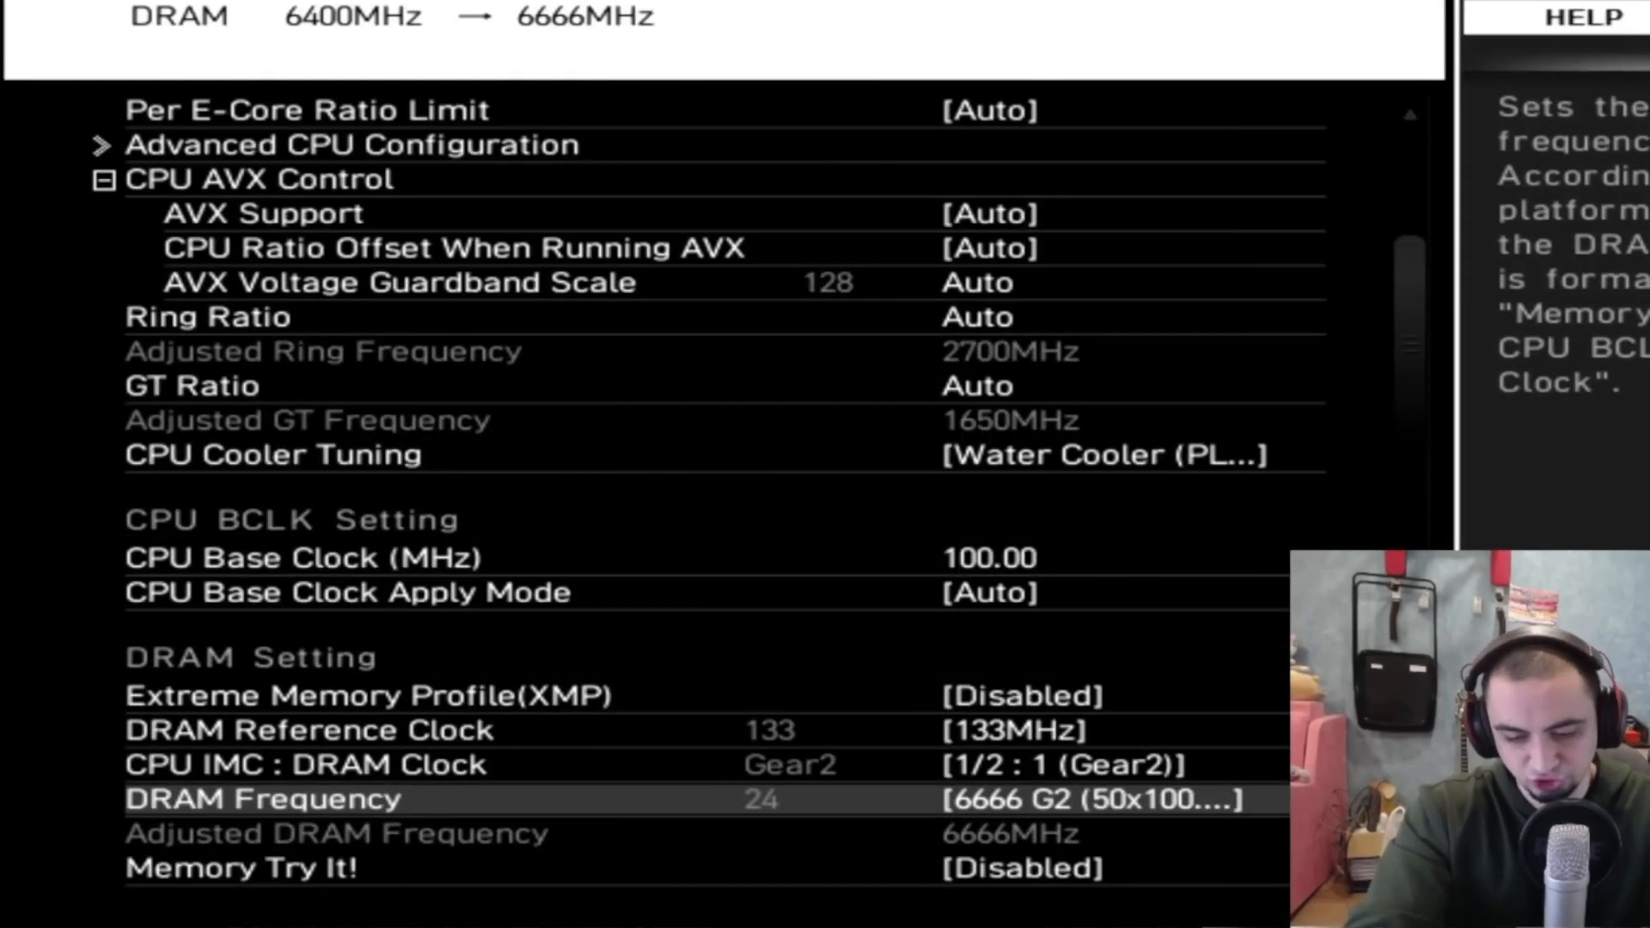
key("F10")
key("Escape")
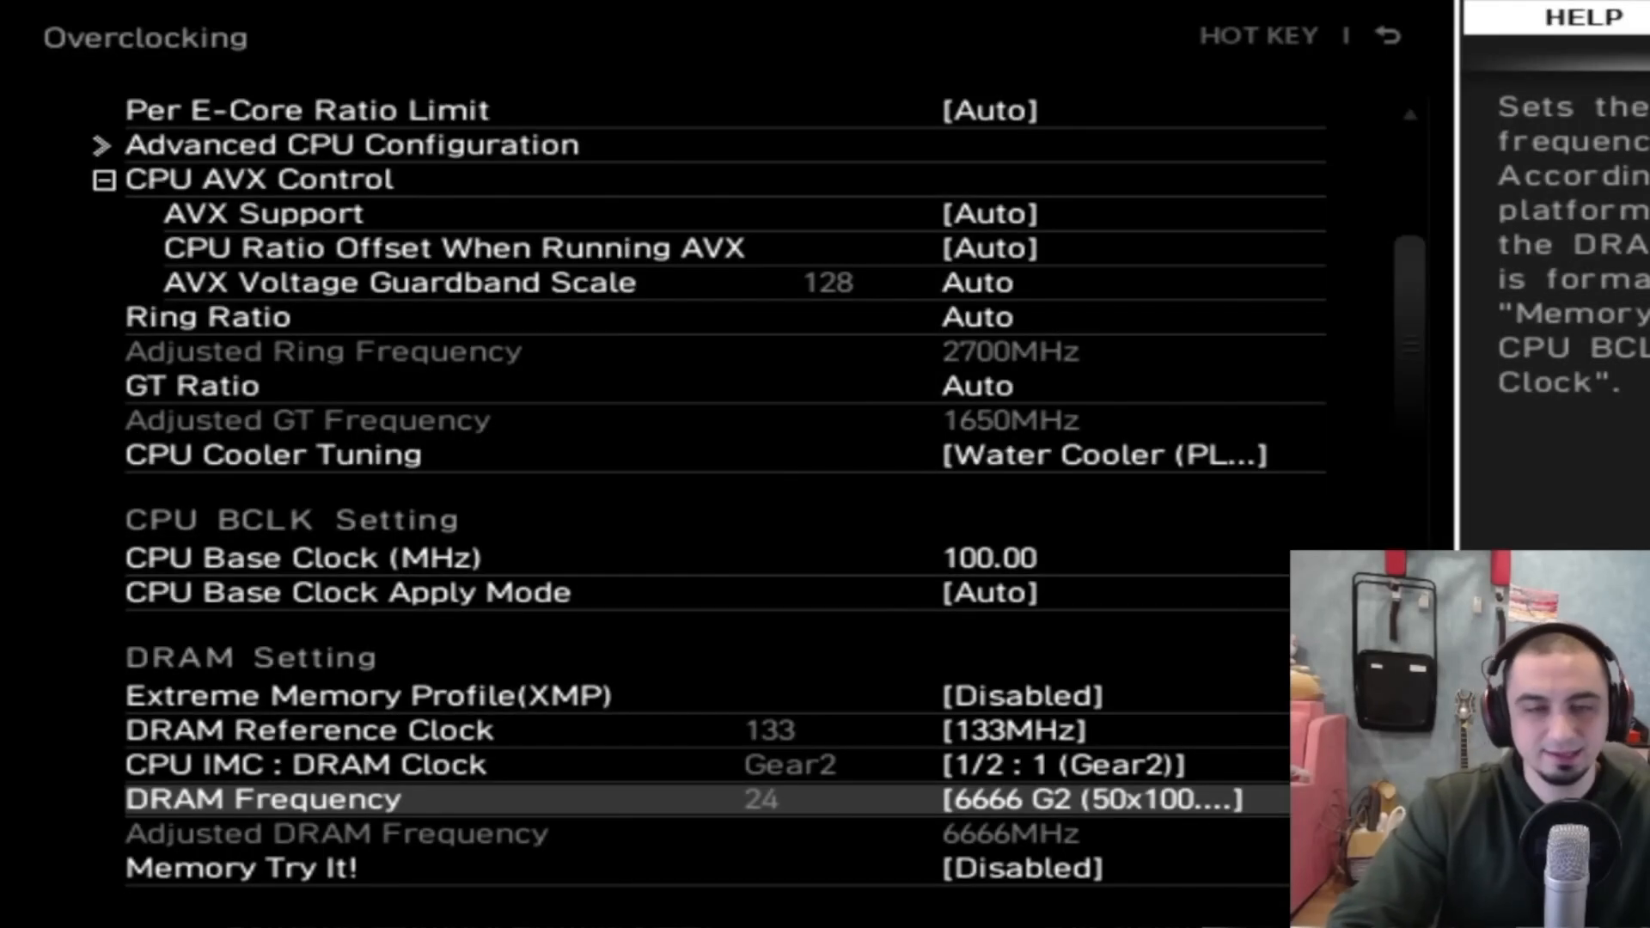
key("Escape")
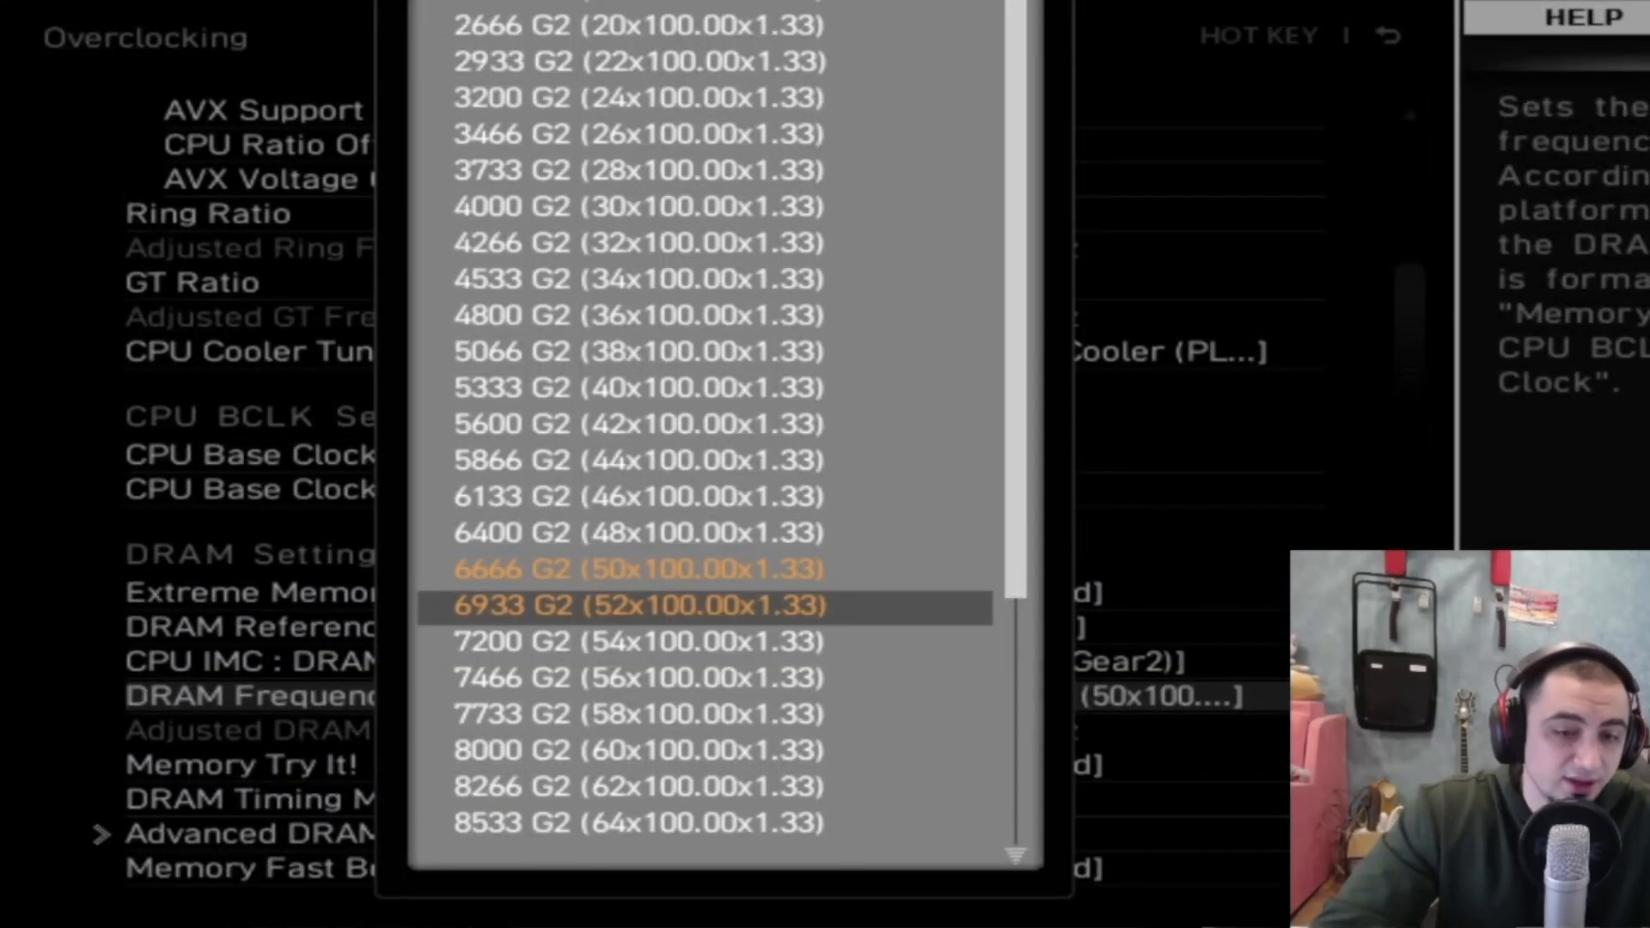
Raise the DRAM Frequency to 6933 G2 (52x100.00x1.33), save the changes and exit the BIOS
key("Return")
key("F10")
key("Return")
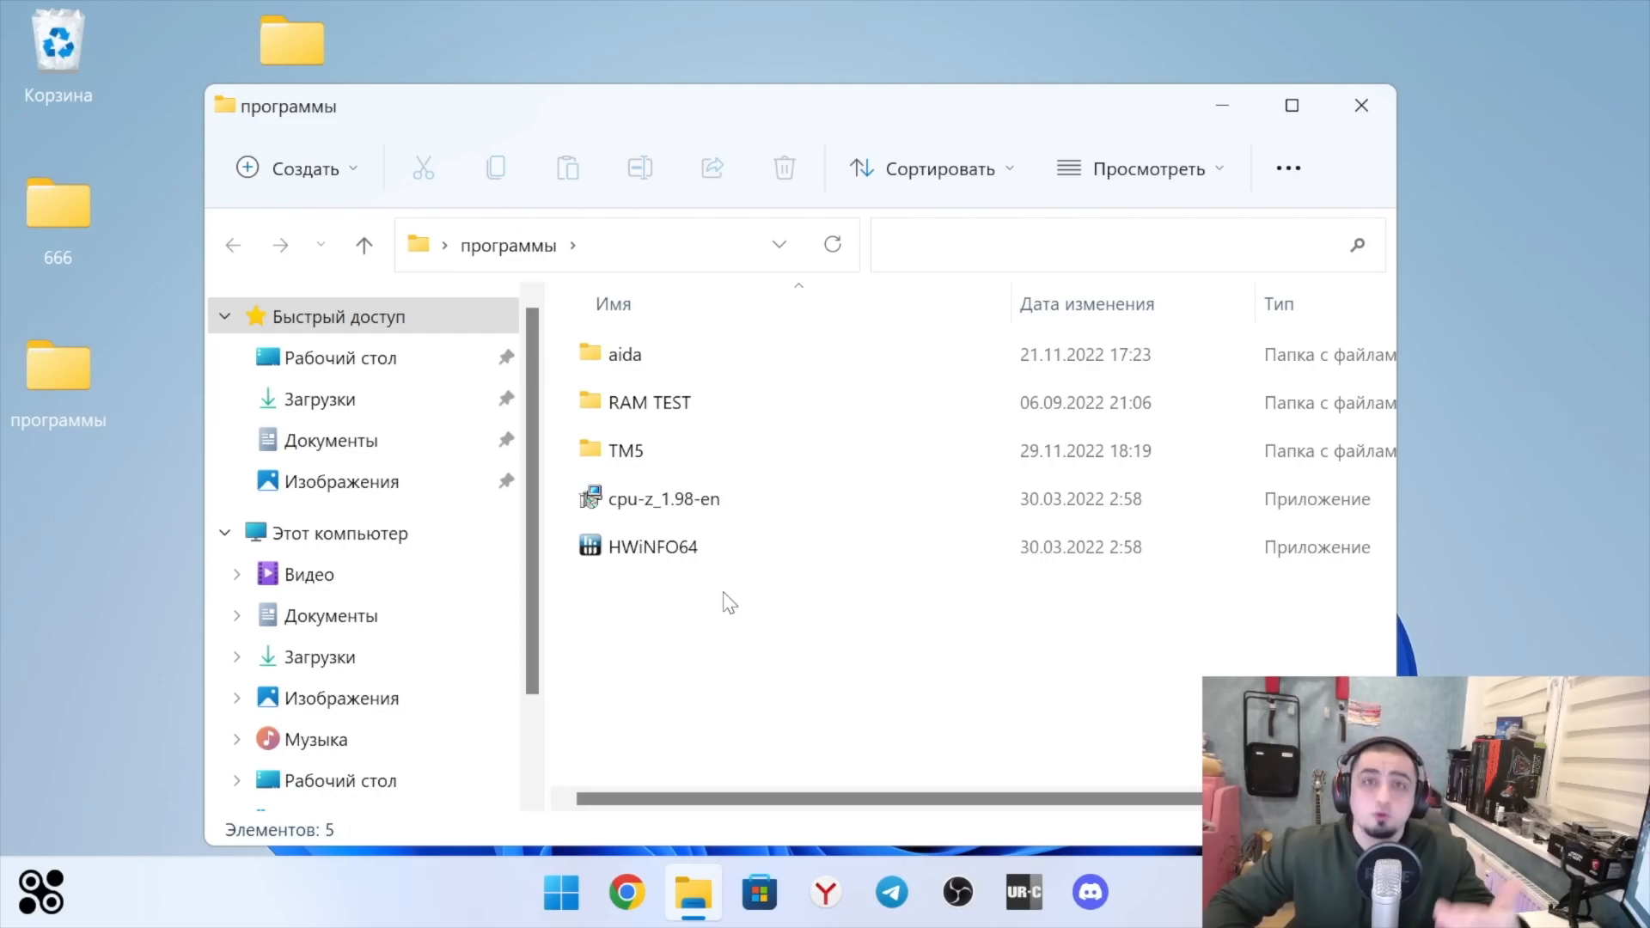
In Windows, launch RAM Test from the RAM TEST folder and TestMem5 from the TM5 folder
double_click(679, 402)
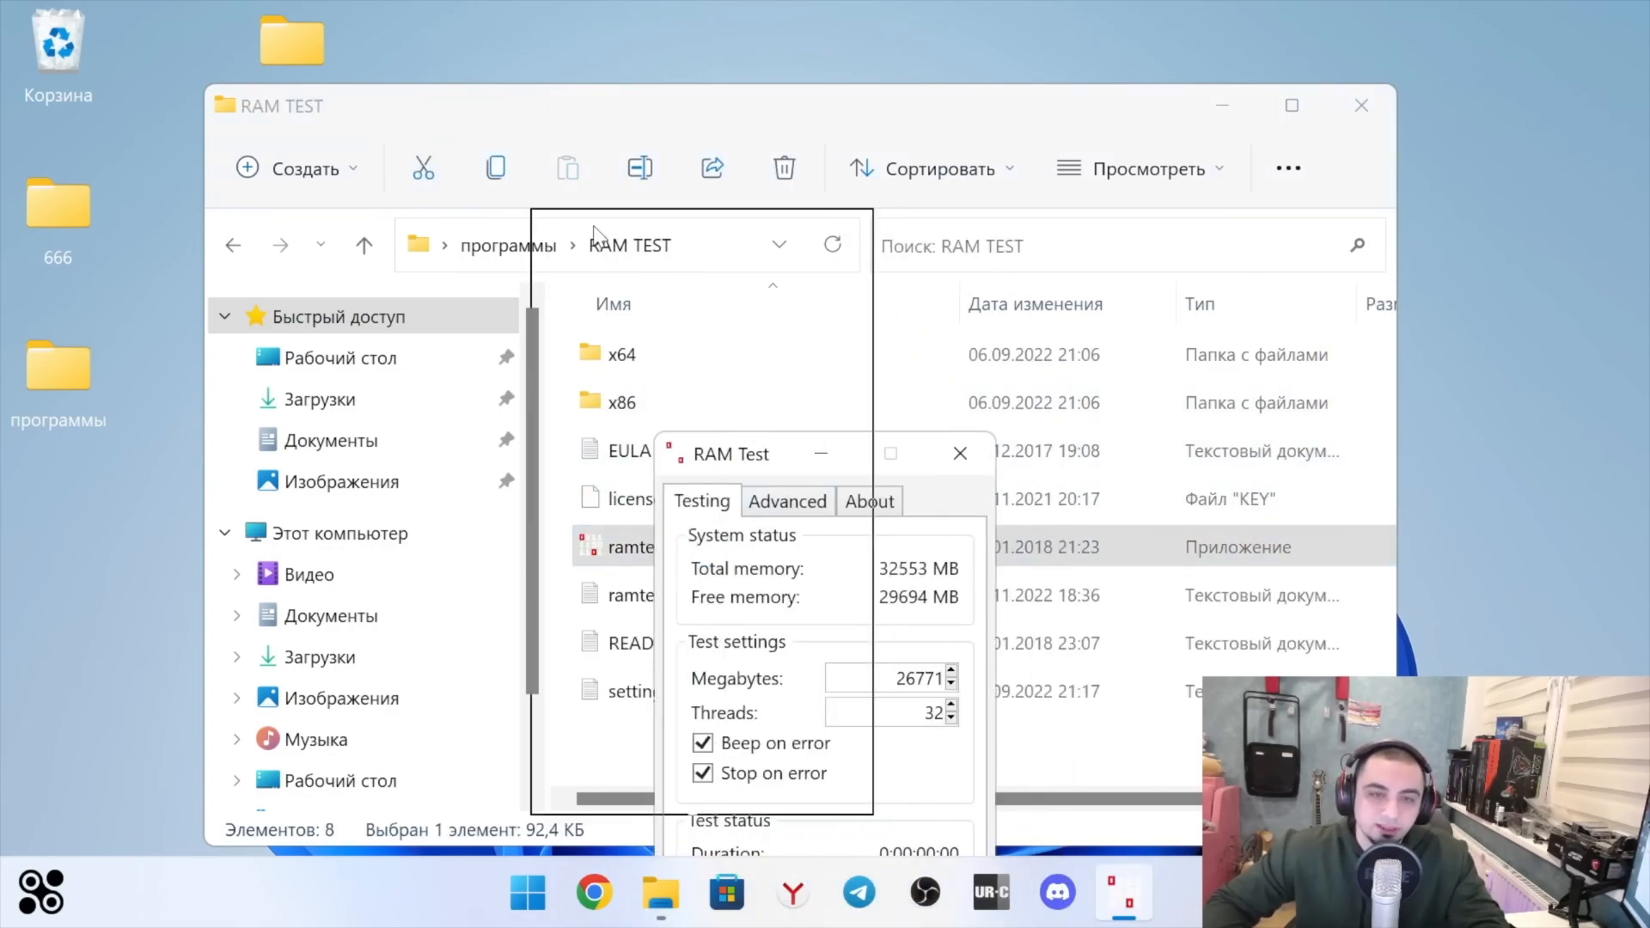
left_click(365, 245)
double_click(653, 440)
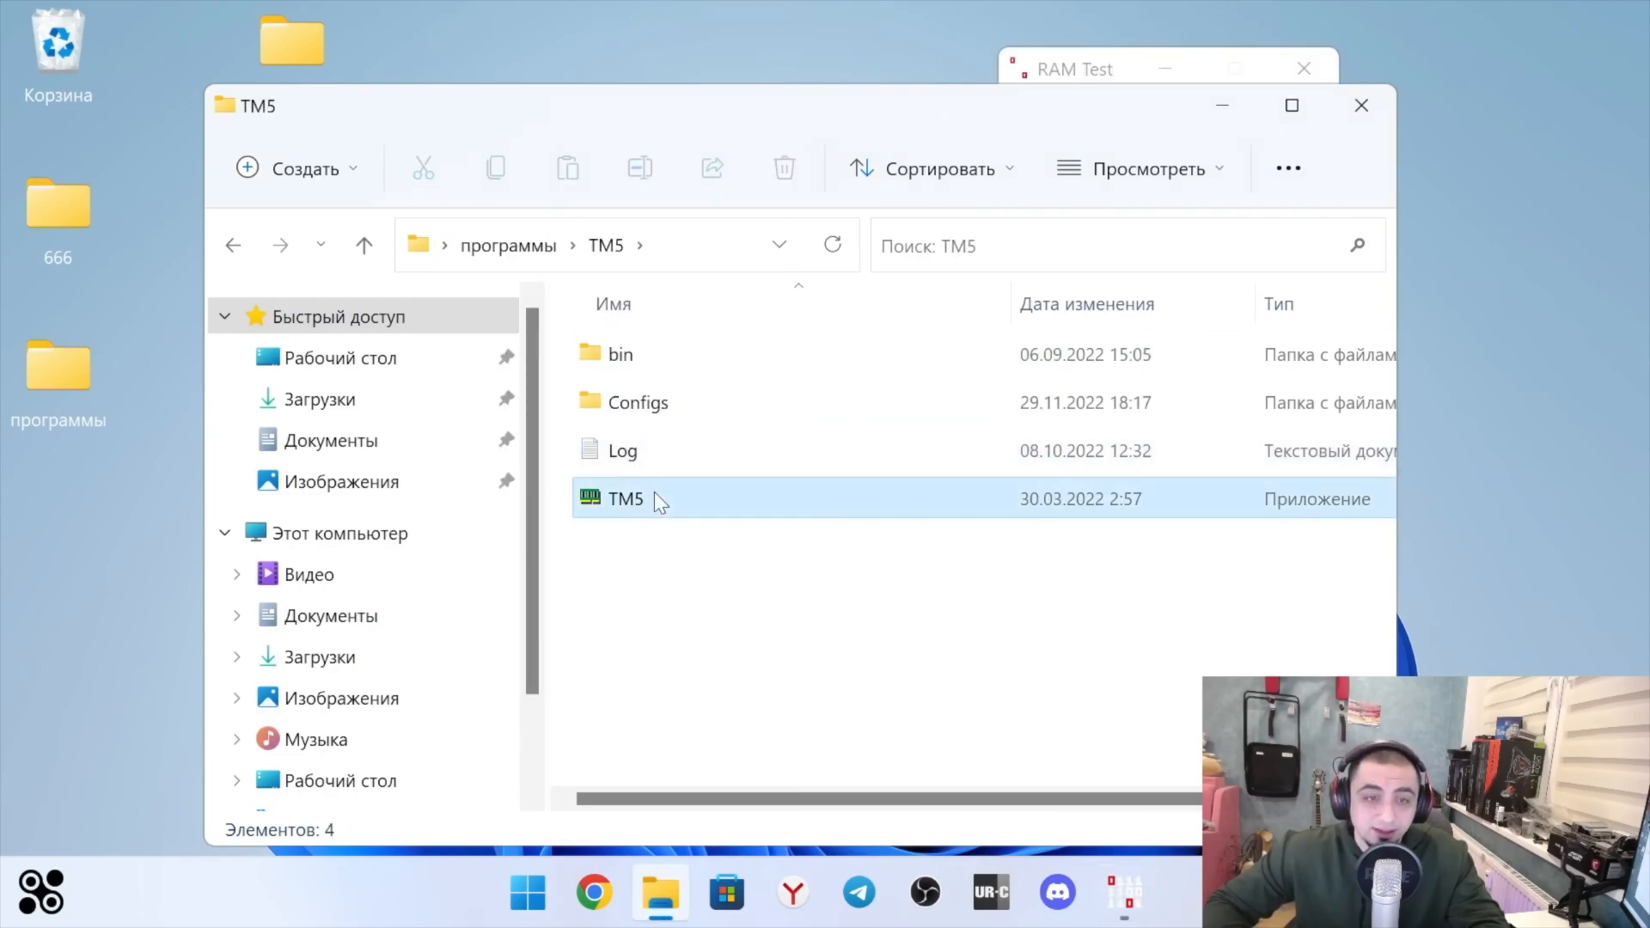
right_click(654, 491)
left_click(804, 430)
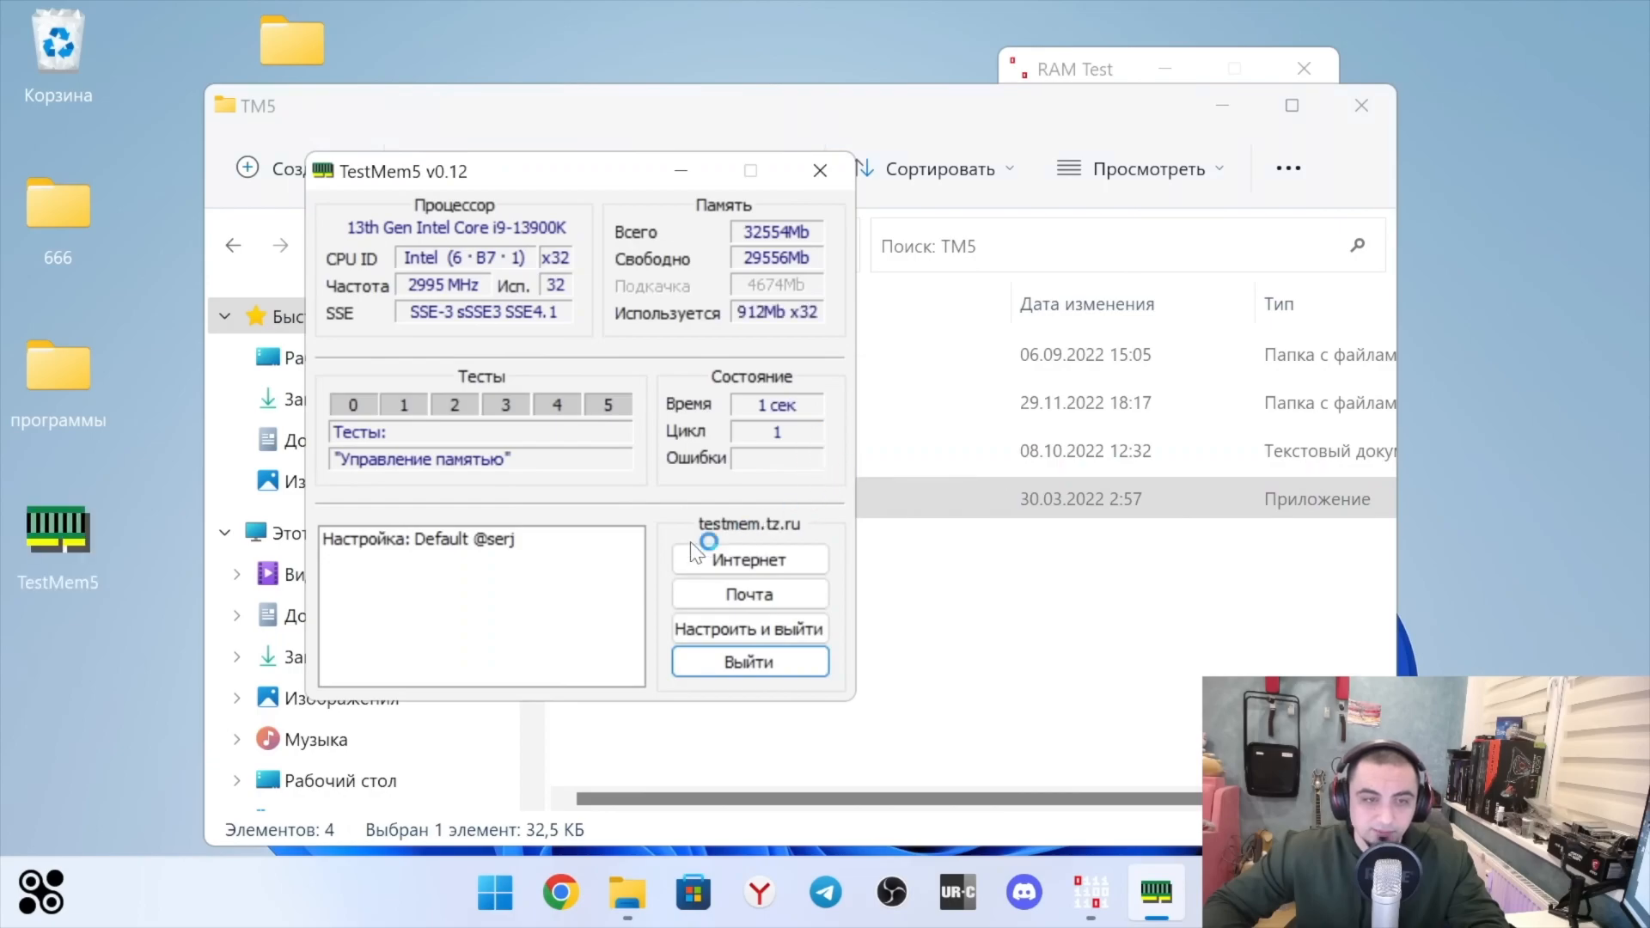
Load the 1usmus_v3 config from the Configs folder into TestMem5 and move the restarted test window into view
left_click(728, 632)
left_click(463, 587)
double_click(653, 421)
double_click(661, 416)
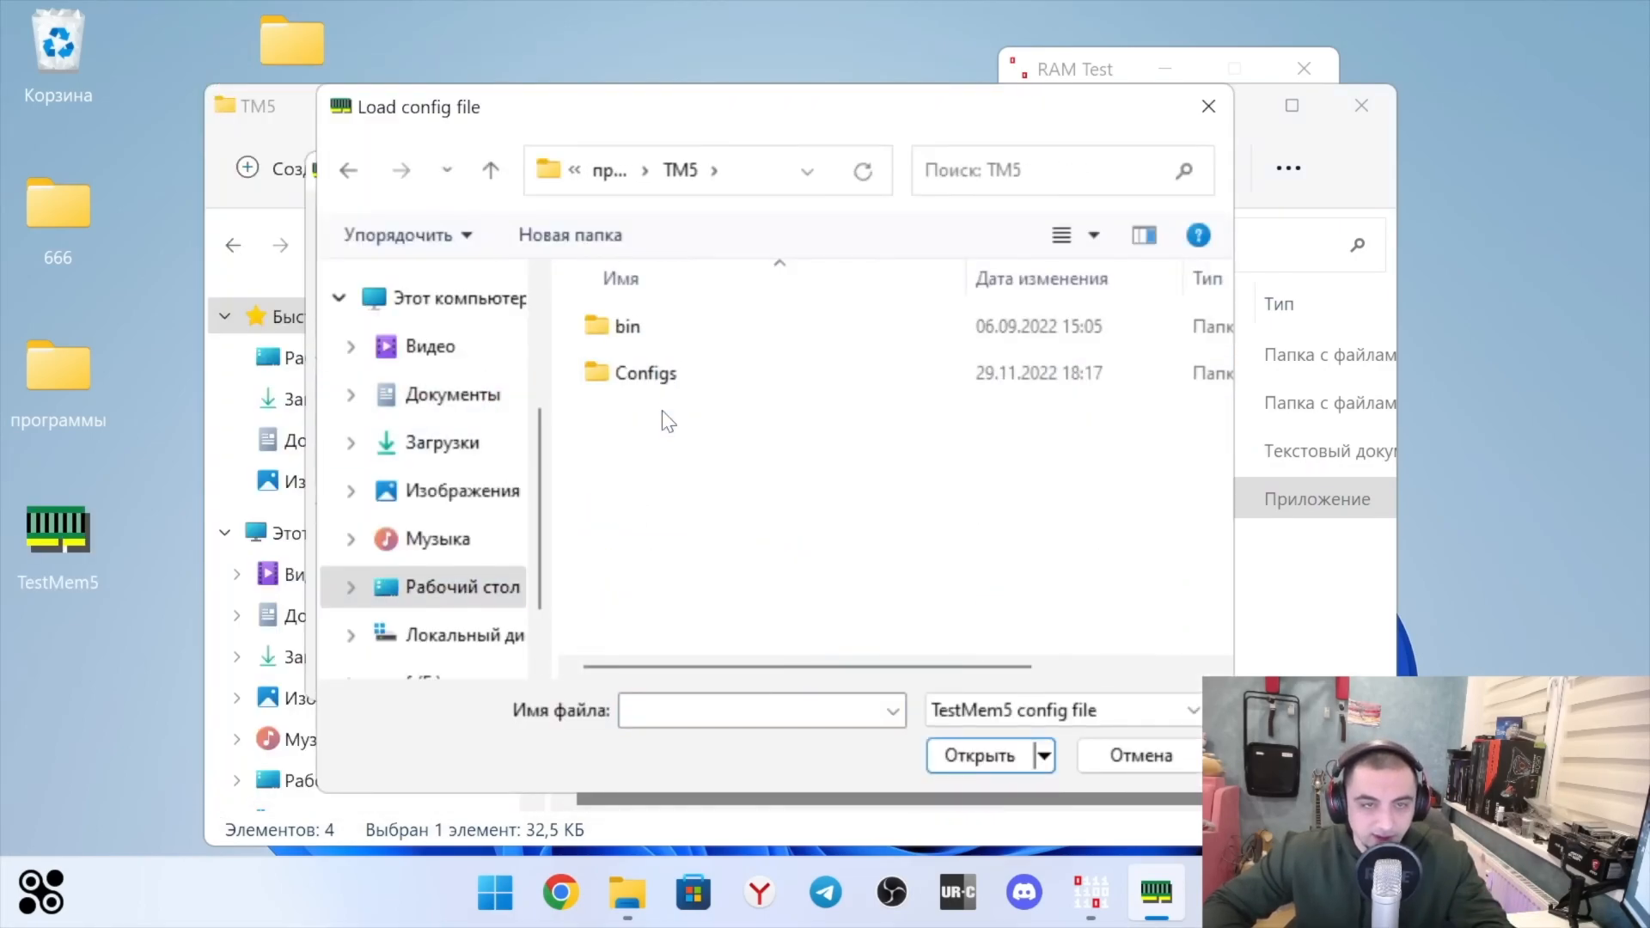
double_click(655, 378)
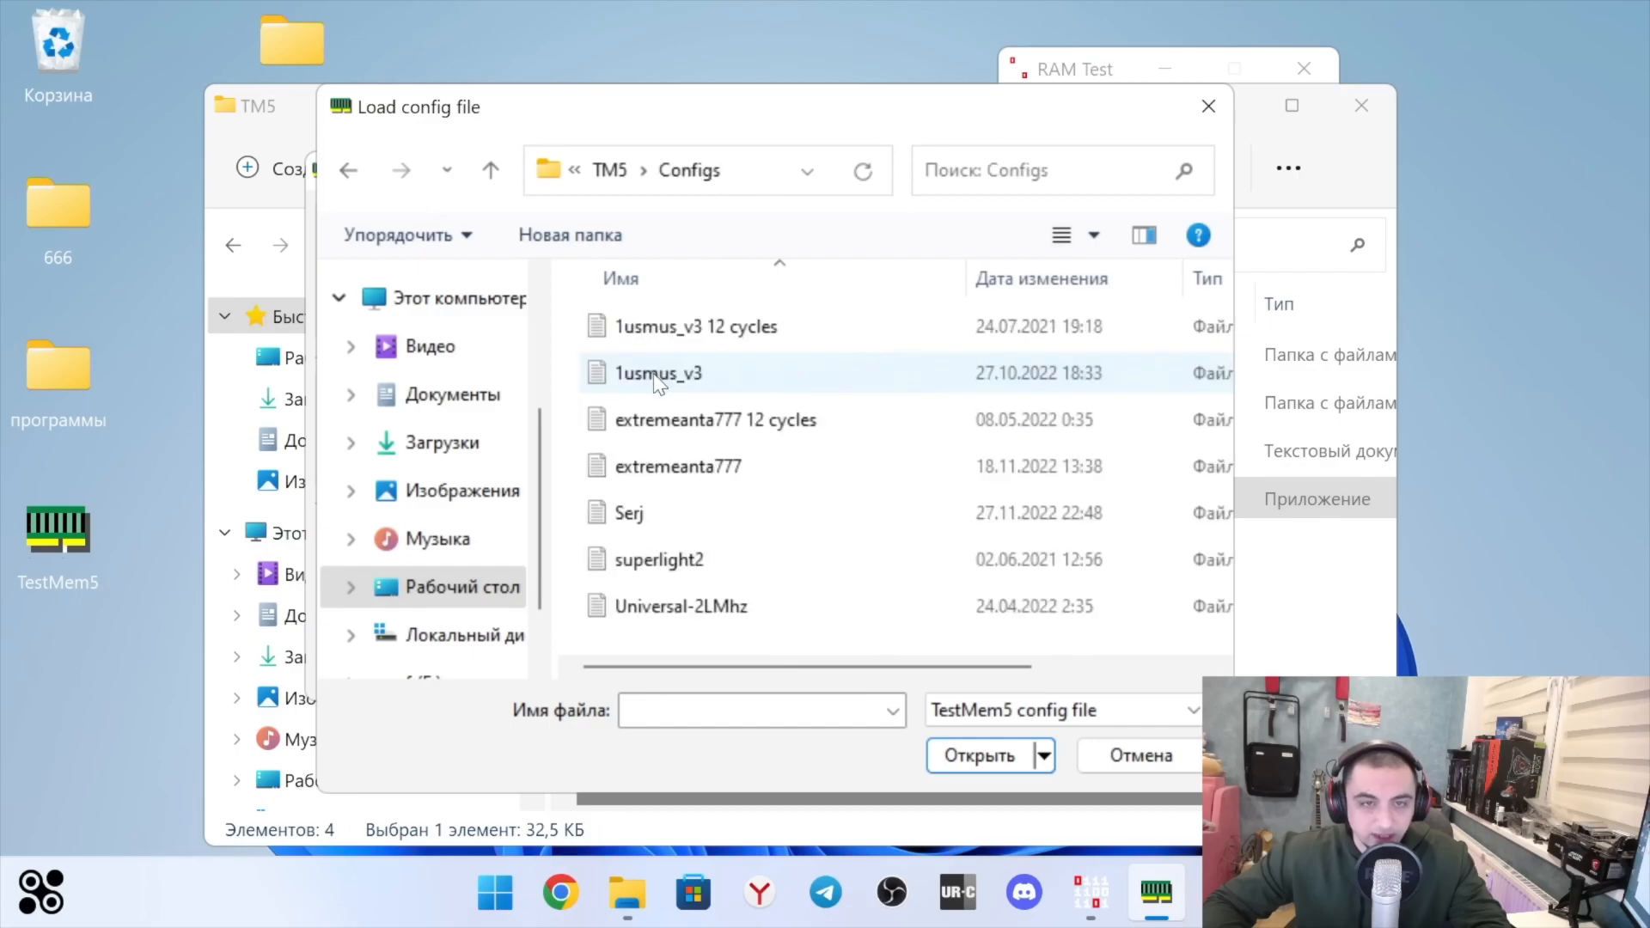
double_click(699, 378)
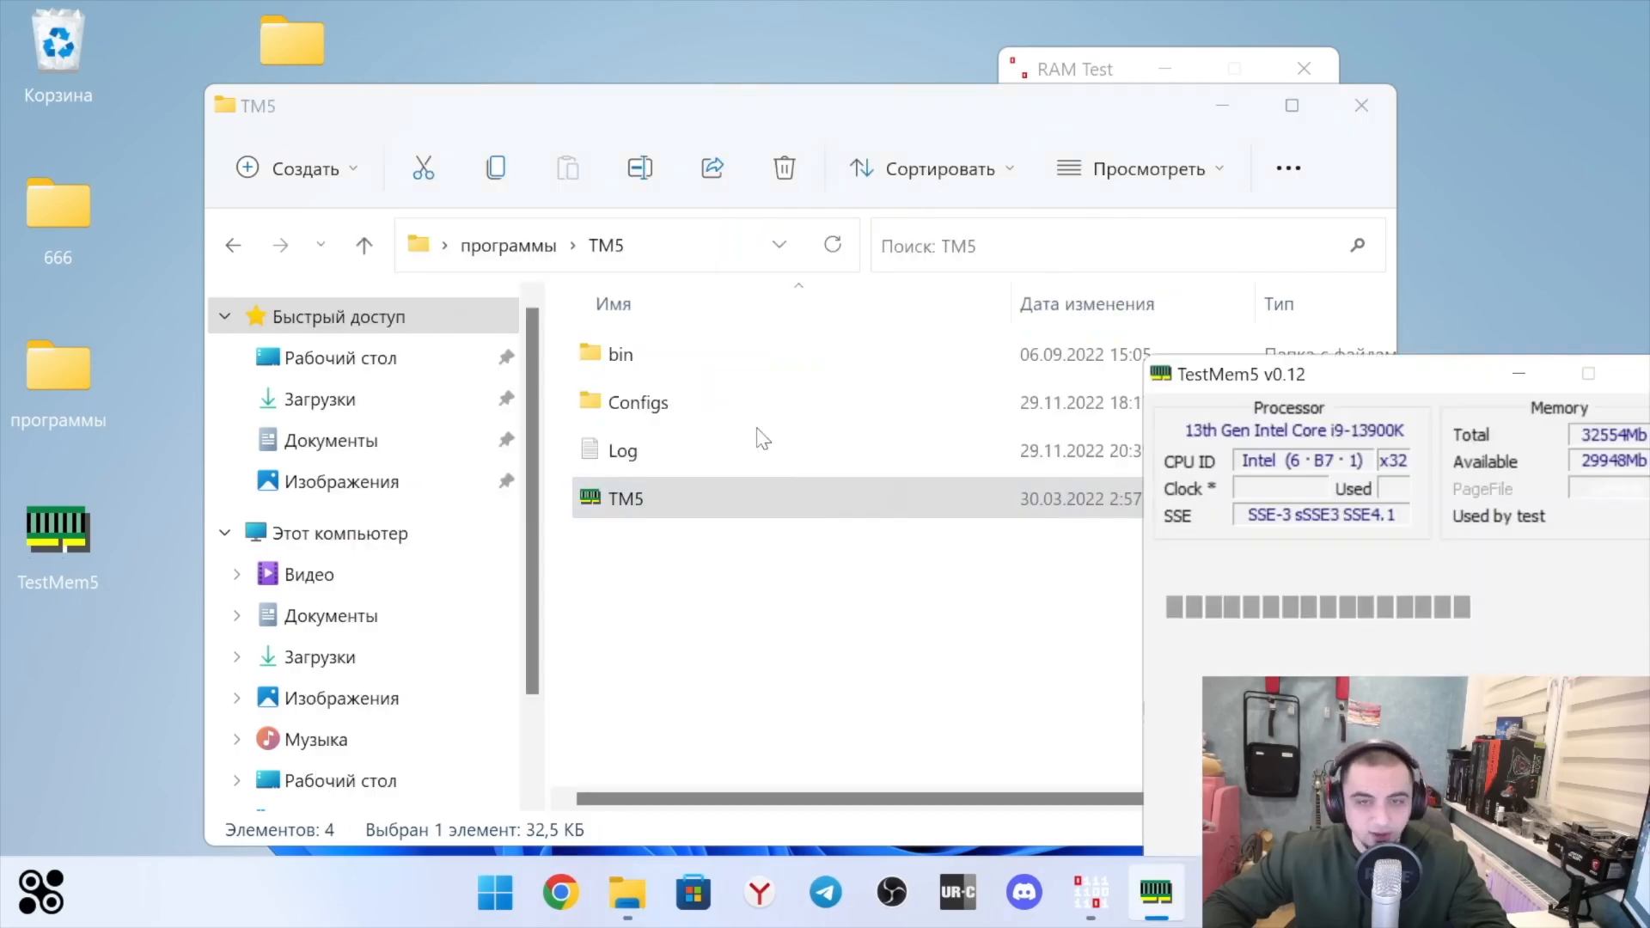
left_click_drag(823, 314, 585, 217)
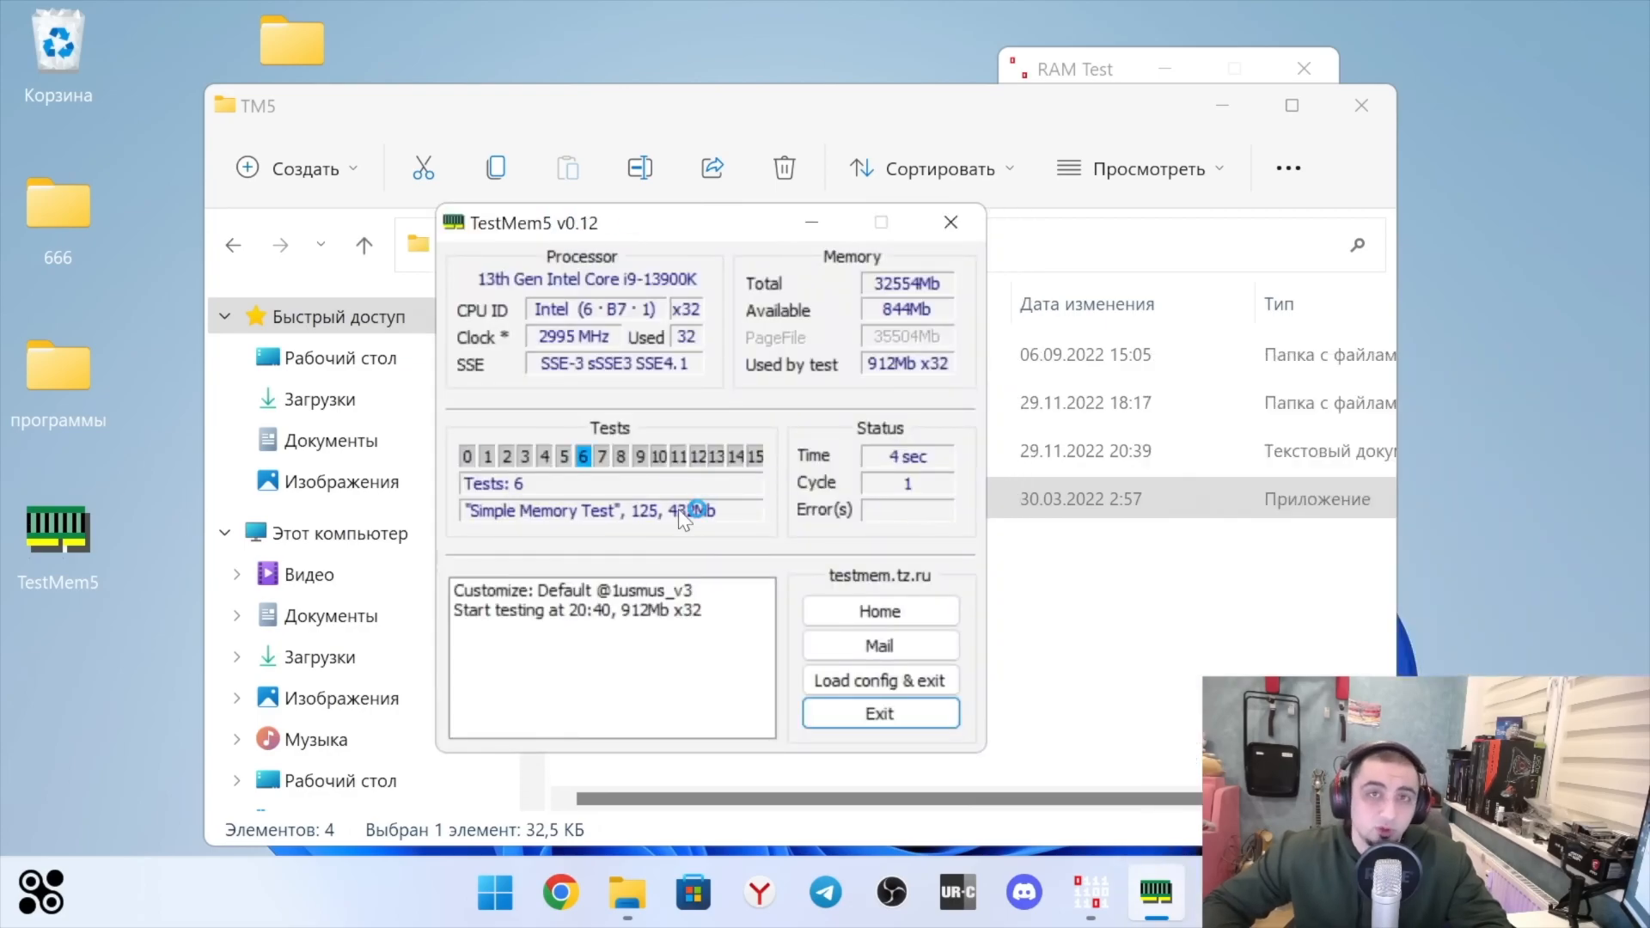
Close TestMem5 and start the RAM Test run with 26771 MB and 32 threads
left_click(951, 221)
left_click(1106, 62)
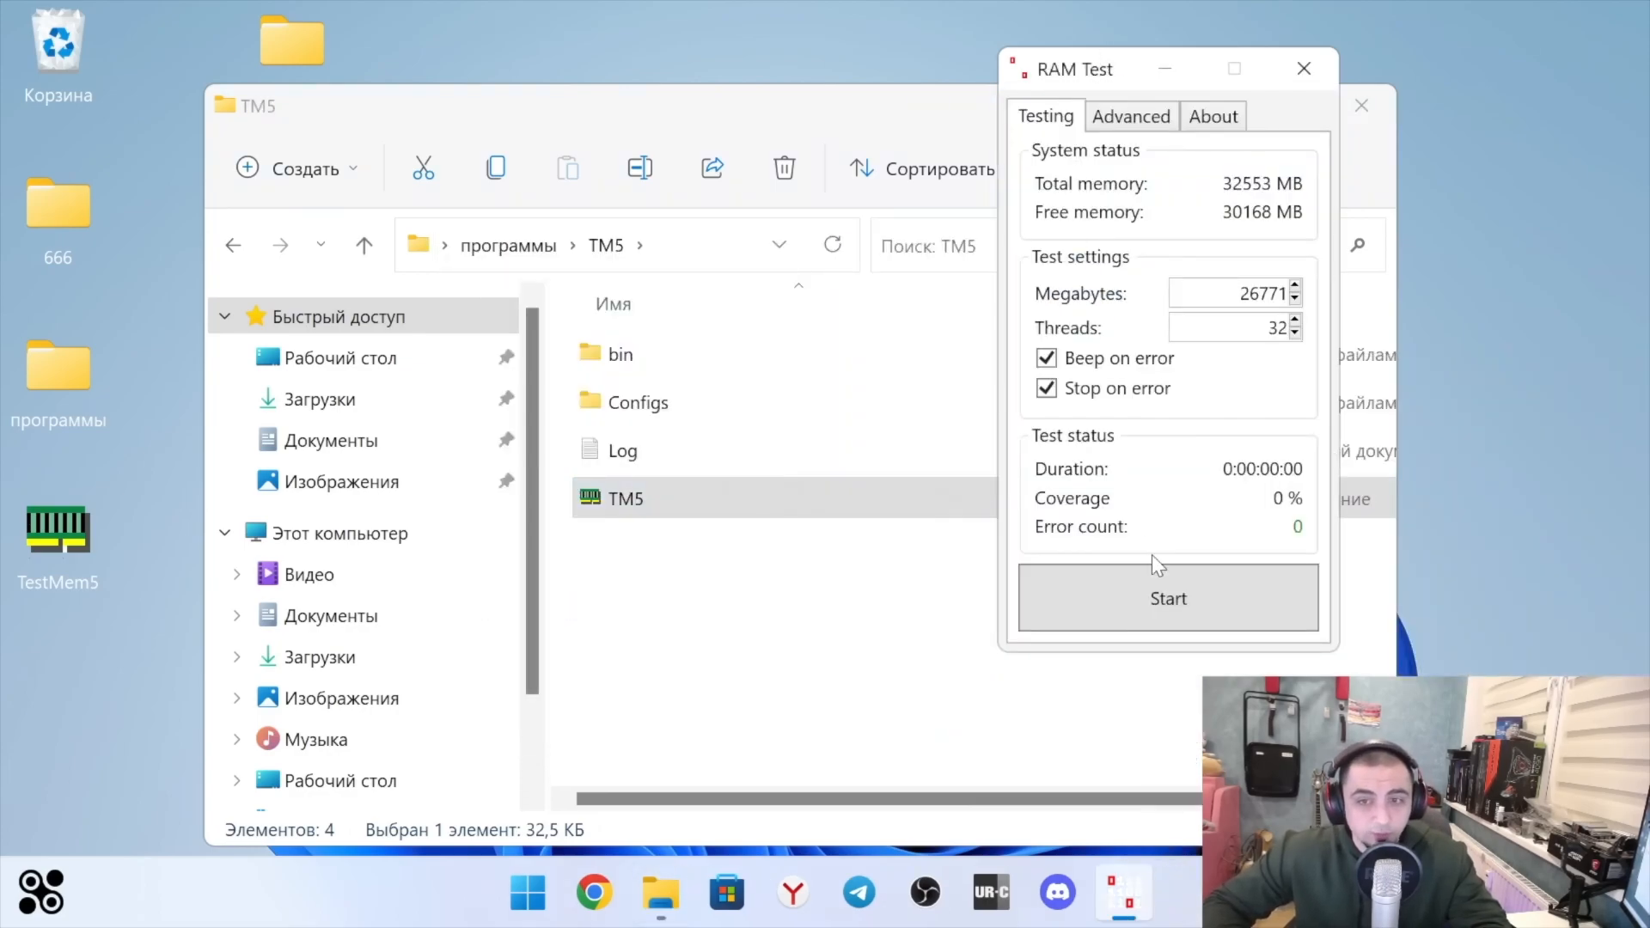
left_click(1159, 598)
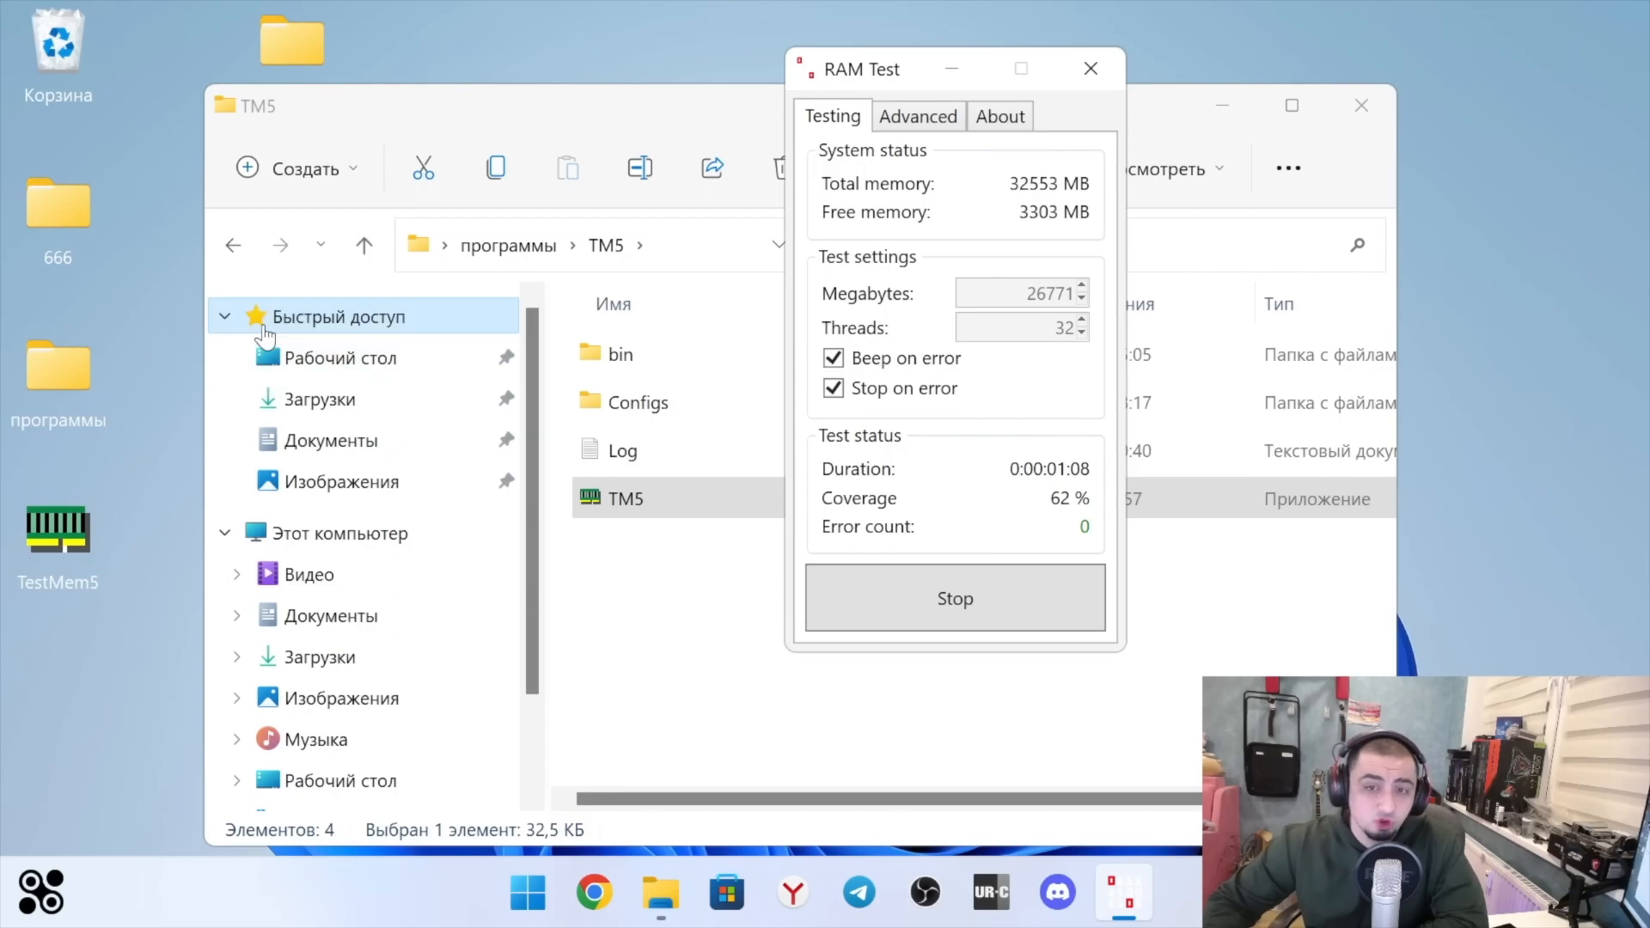
Launch HWiNFO64 from the программы folder in sensors-only mode and examine the DDR5 DIMM temperatures and voltages
left_click(230, 247)
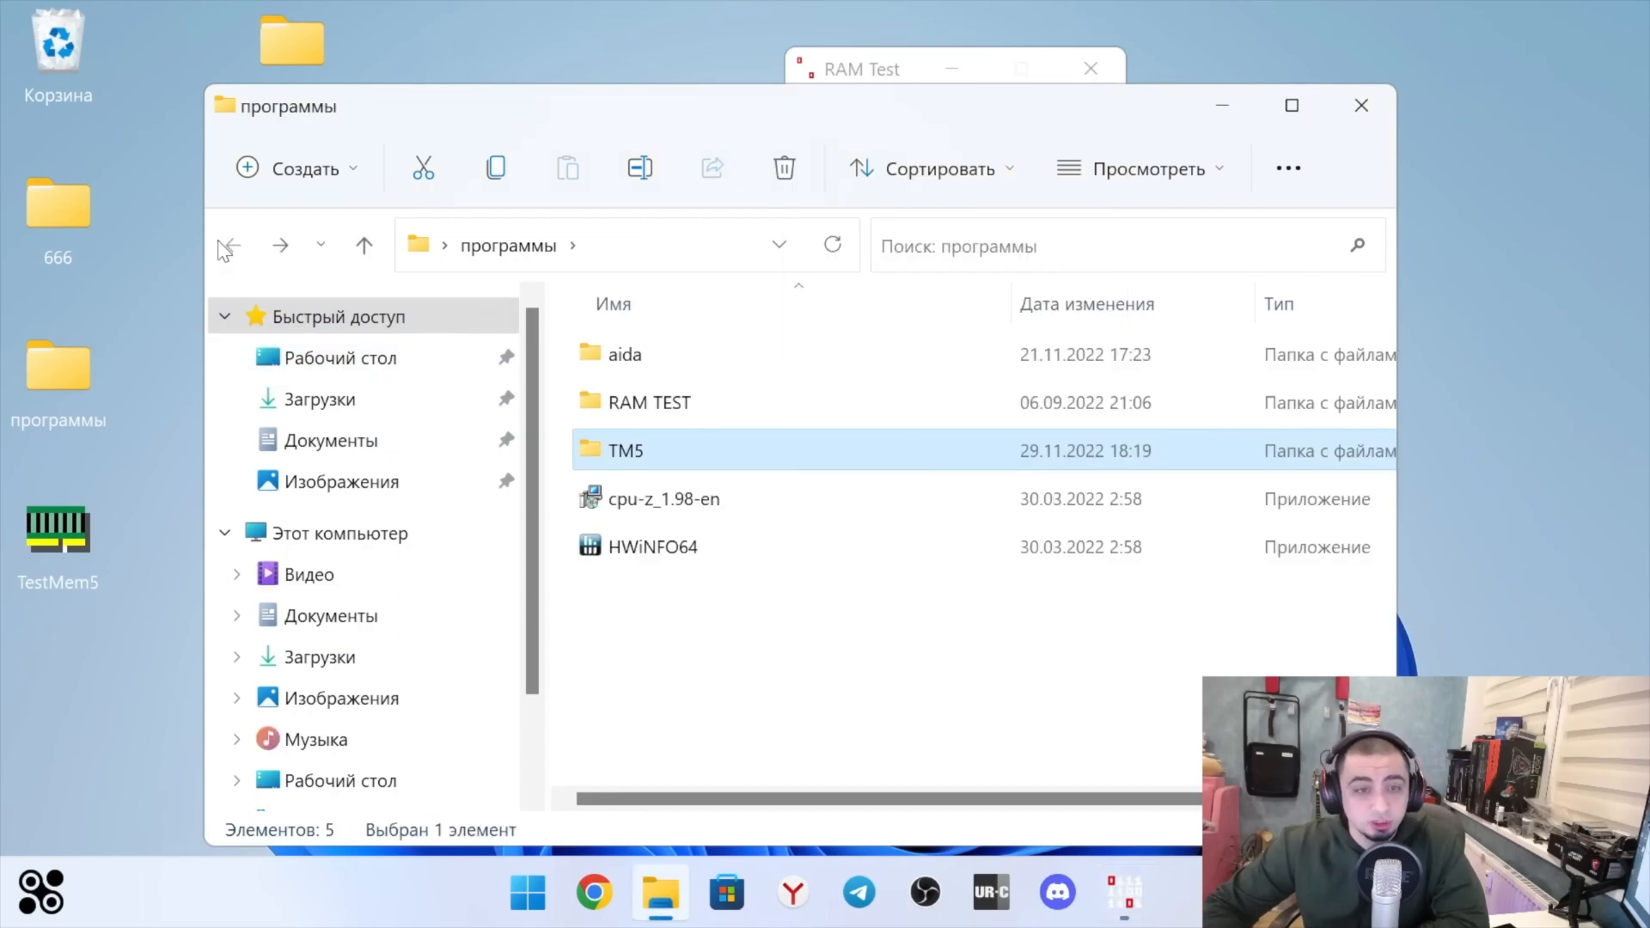
double_click(636, 544)
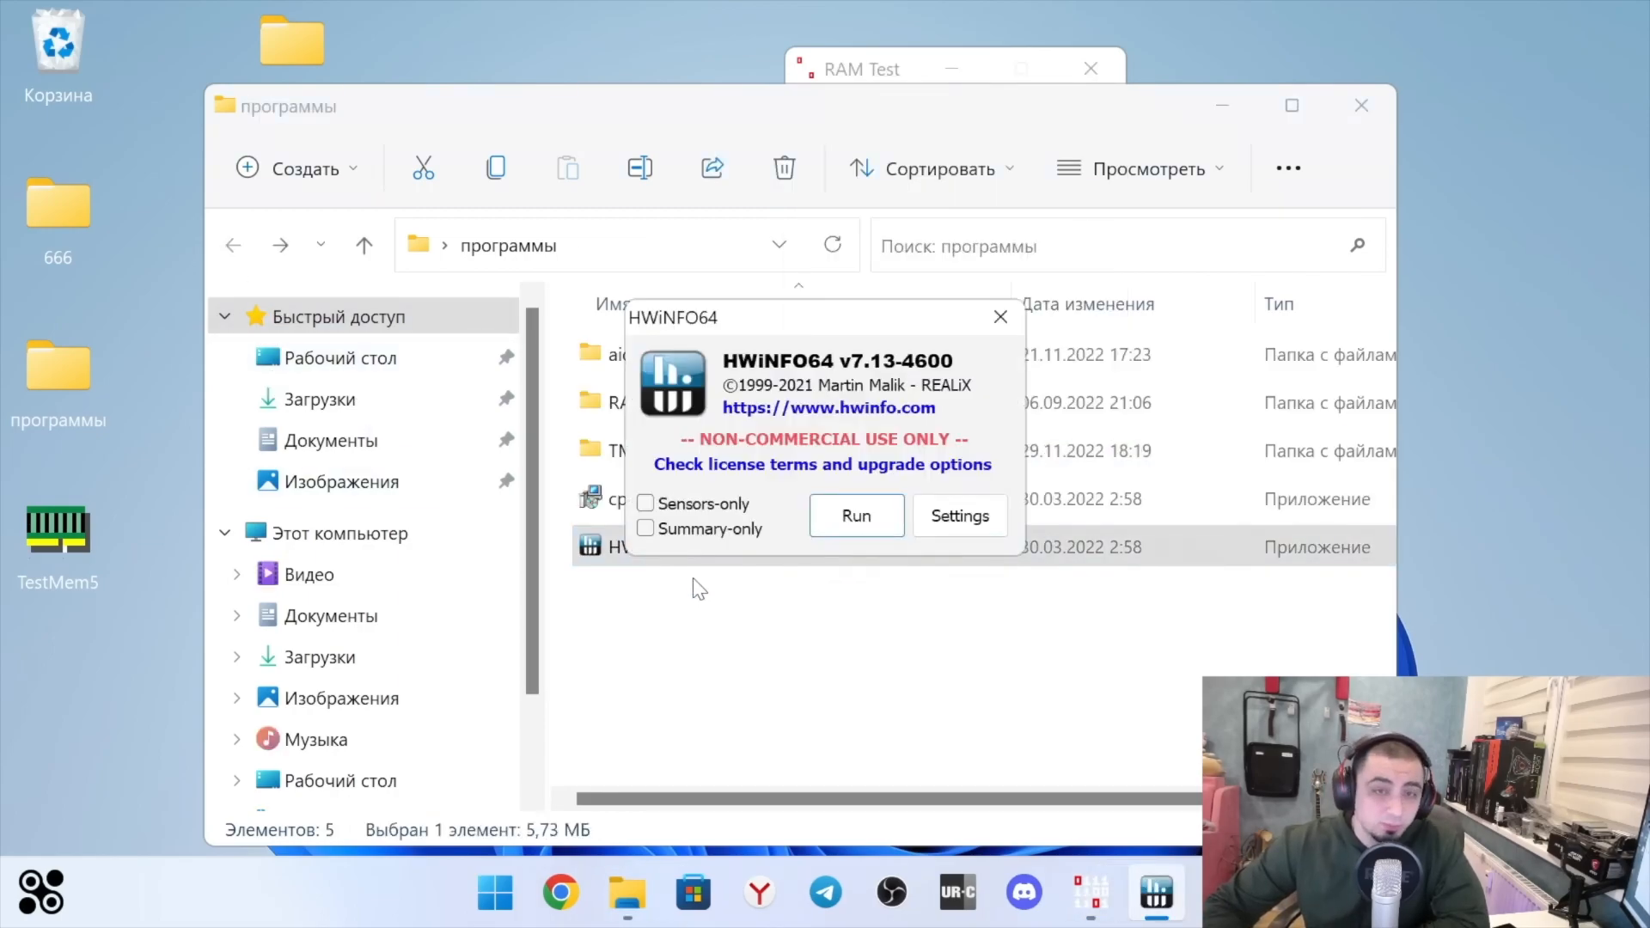
left_click(645, 504)
left_click(833, 515)
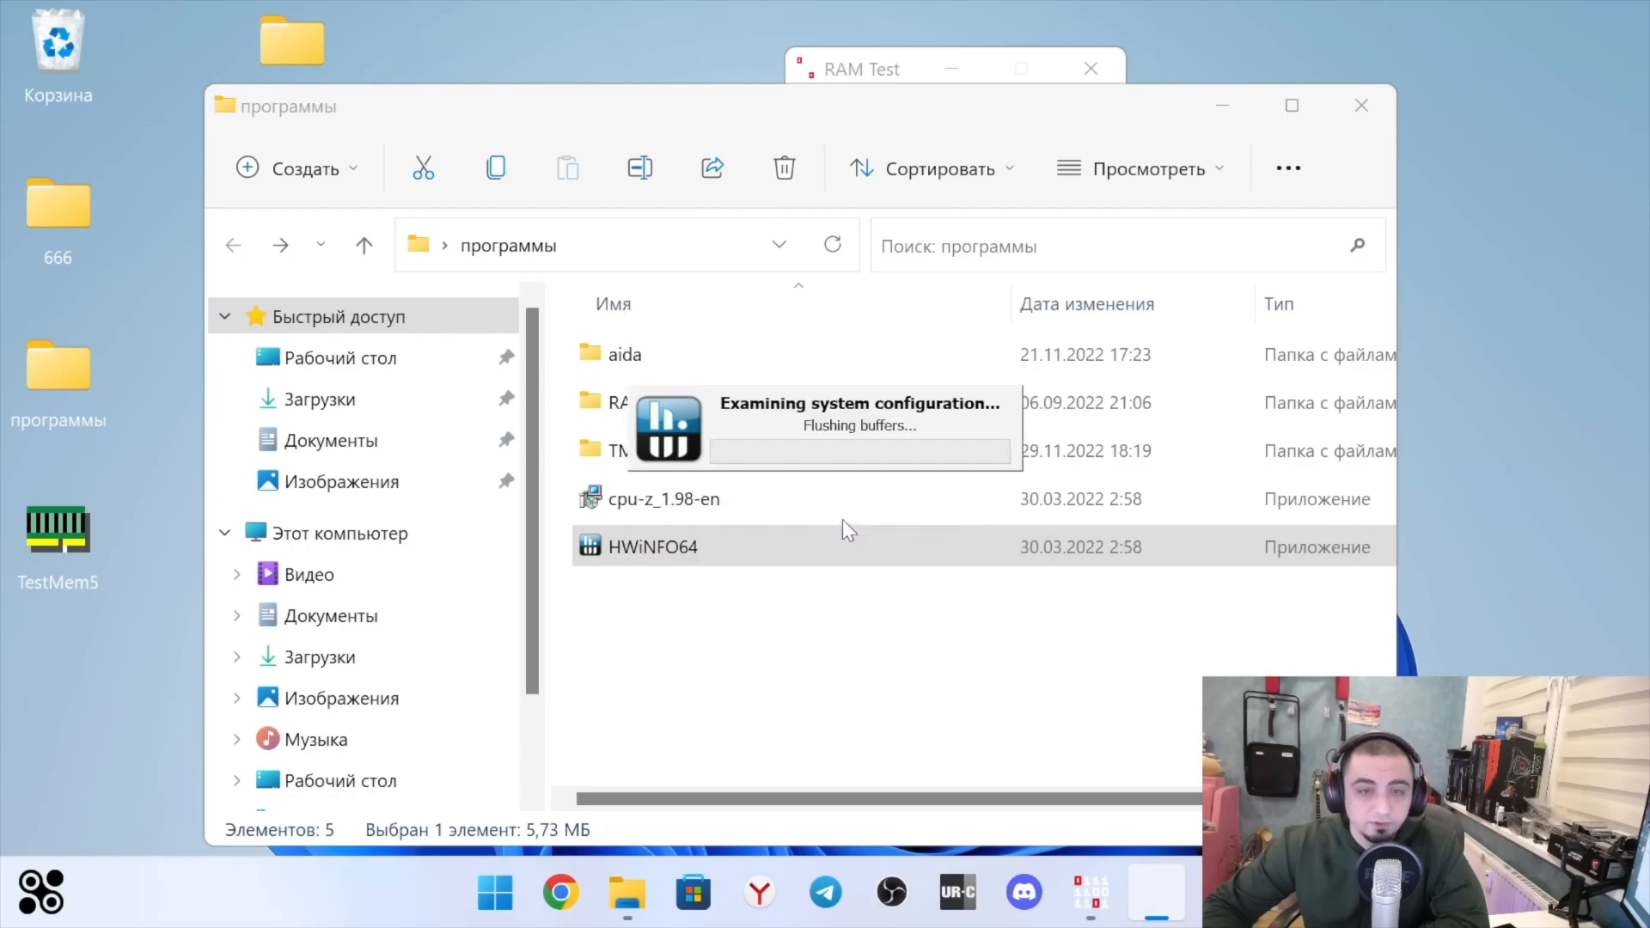
scroll(875, 385, "up", 4)
scroll(887, 406, "down", 15)
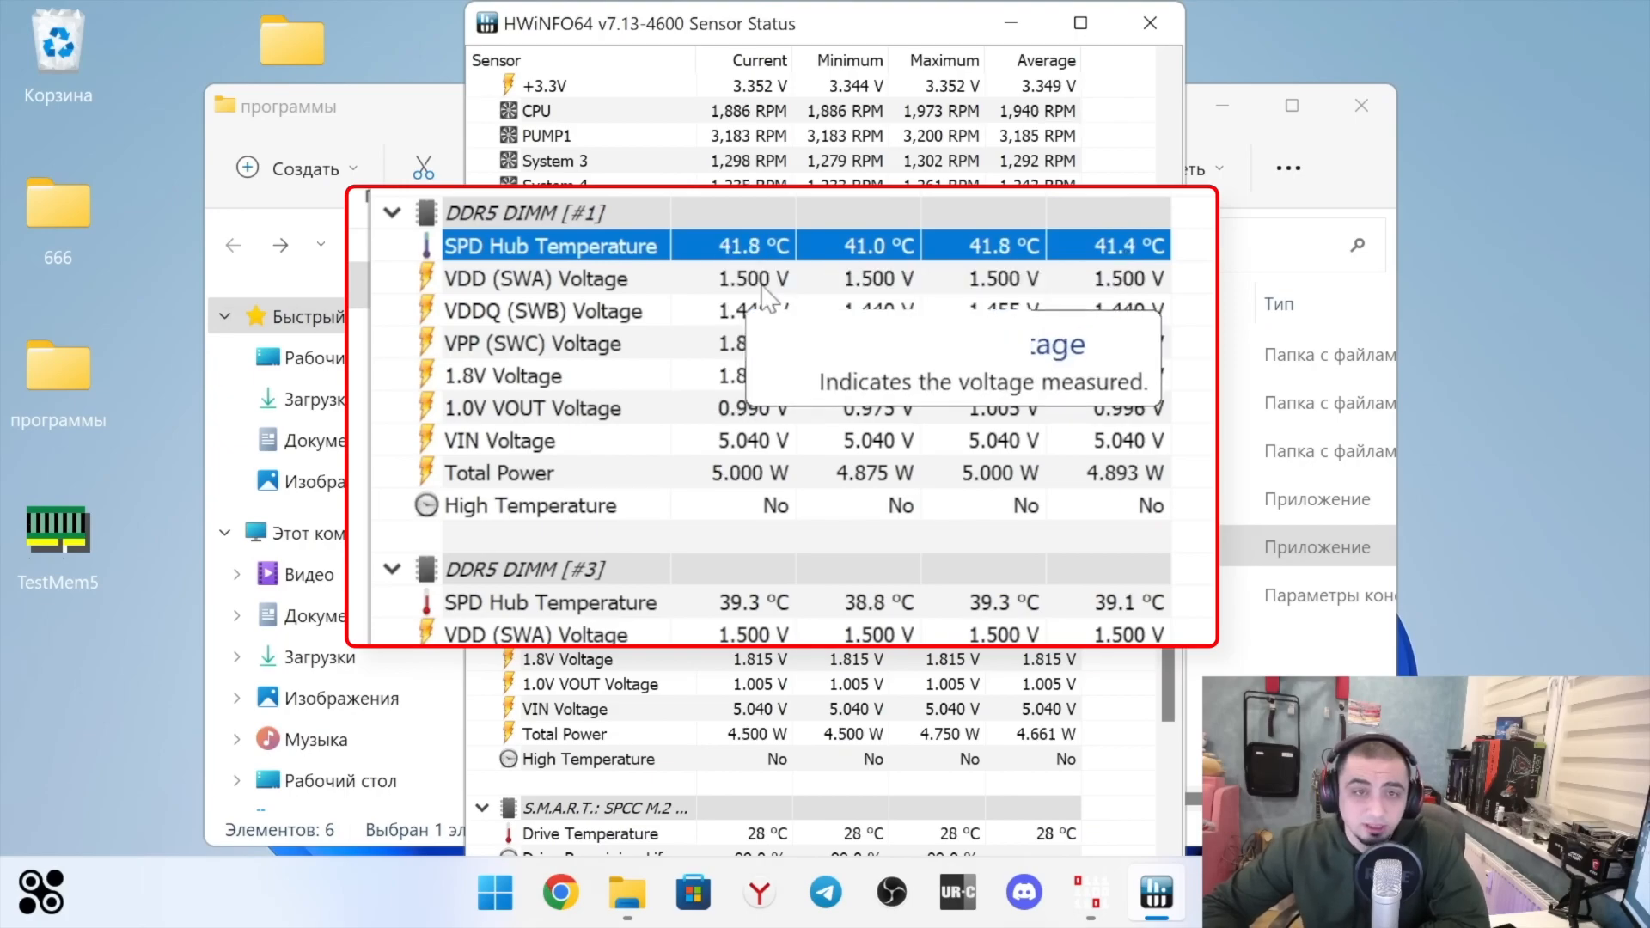
left_click(756, 602)
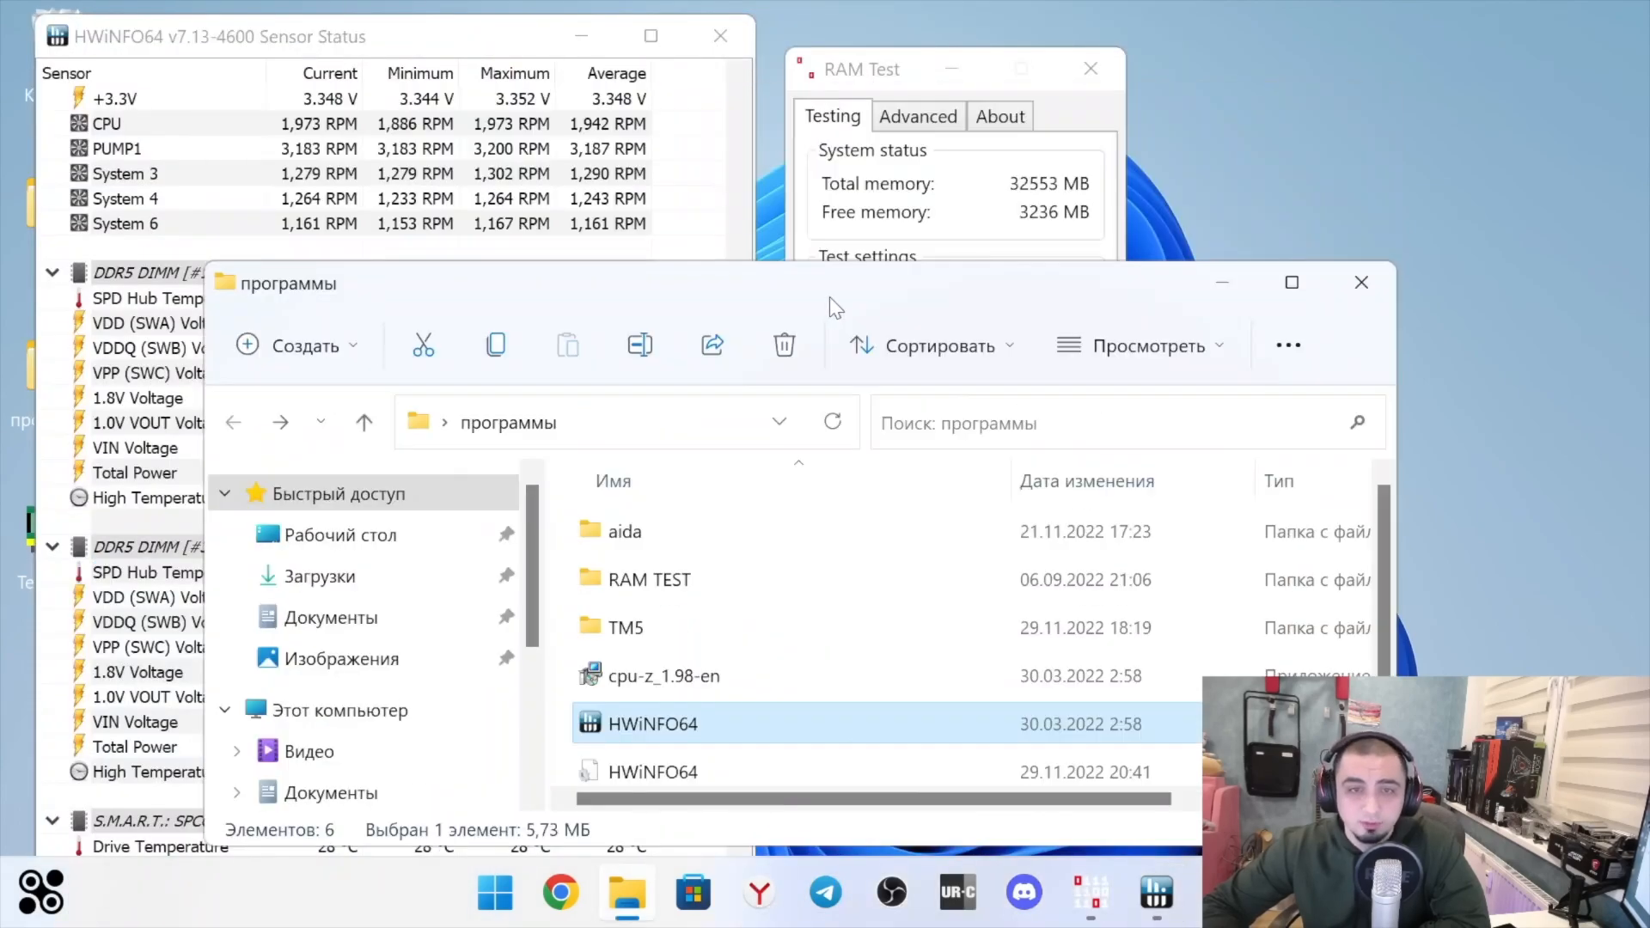
Check the memory frequency and timings in CPU-Z and the progress of the RAM Test run
left_click(999, 461)
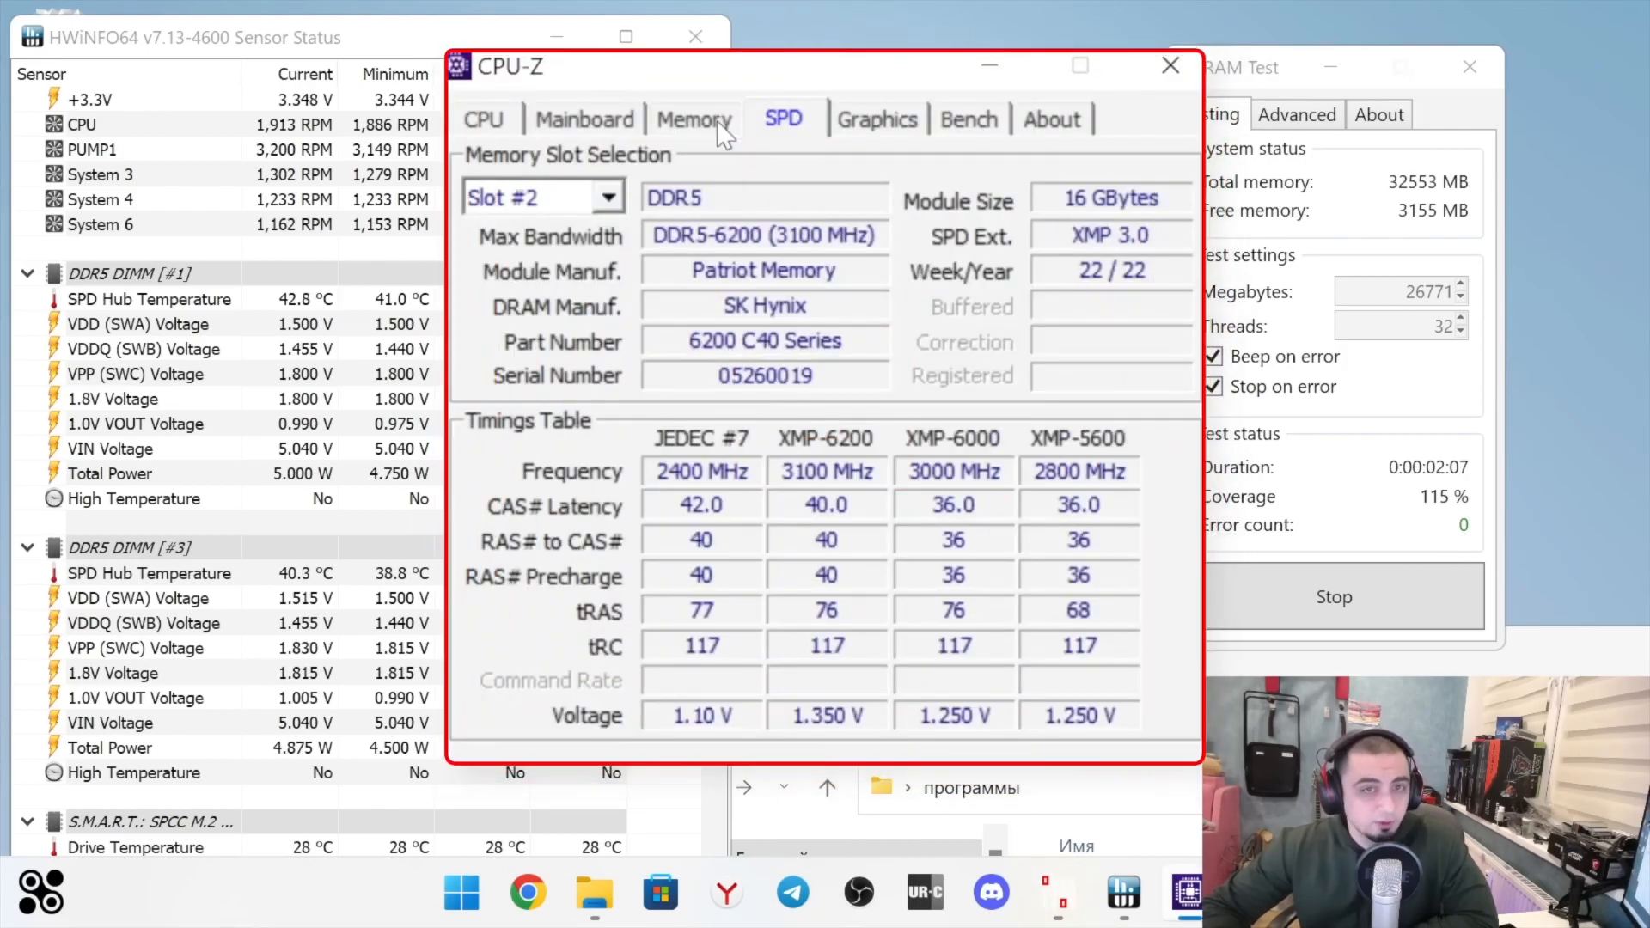
left_click(717, 120)
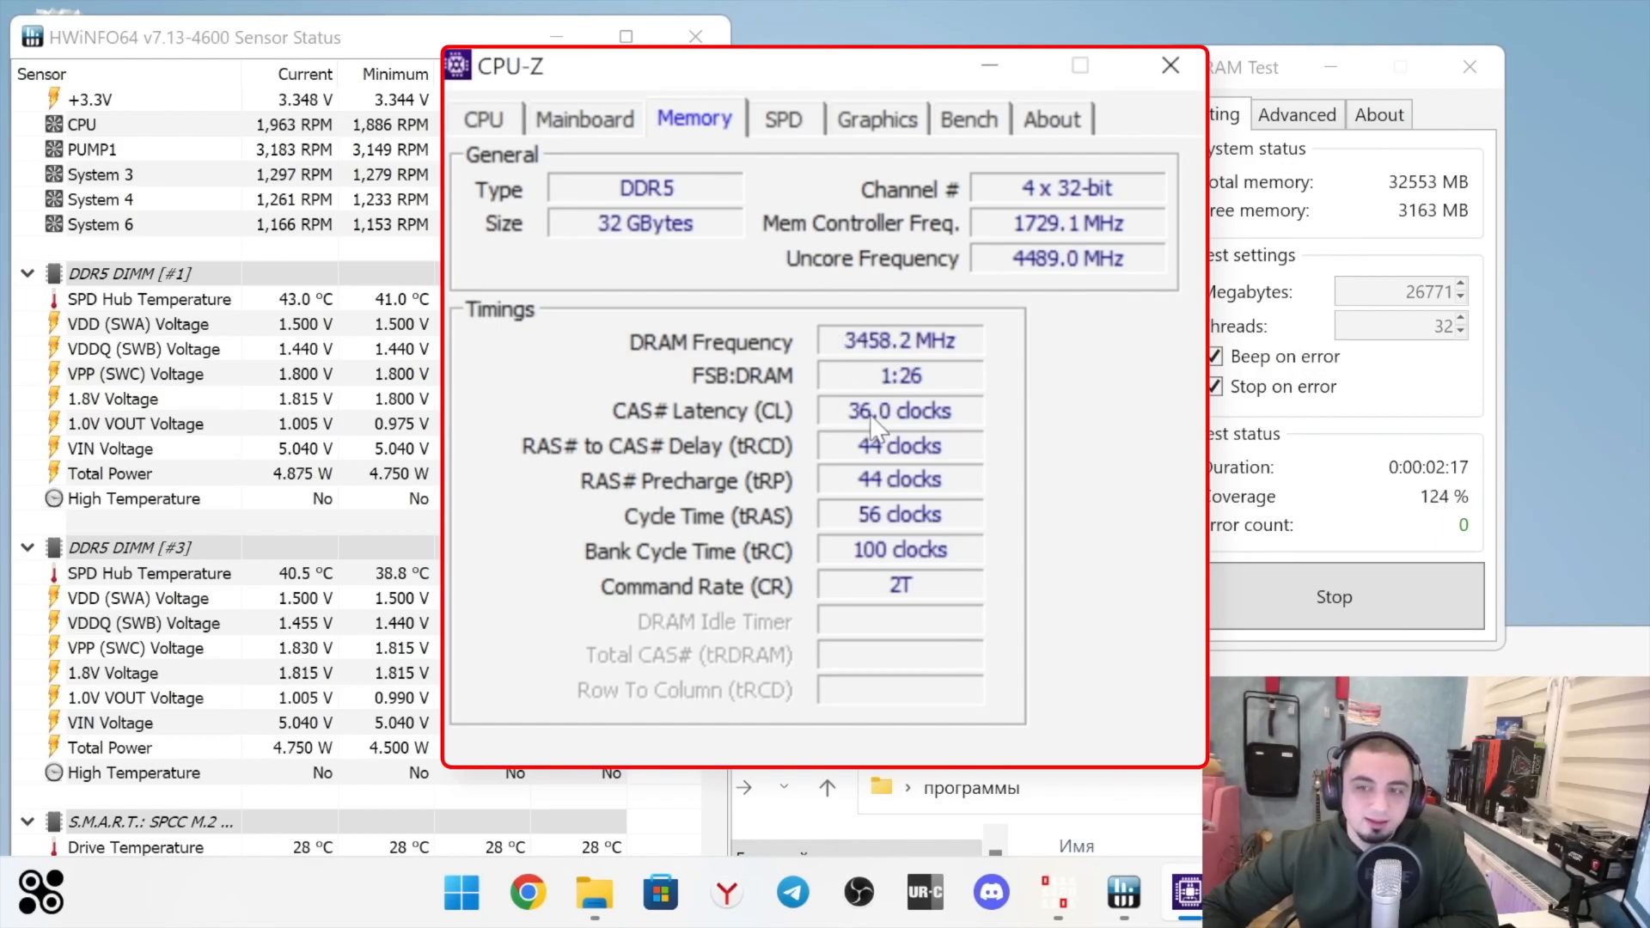
mouse_move(1385, 498)
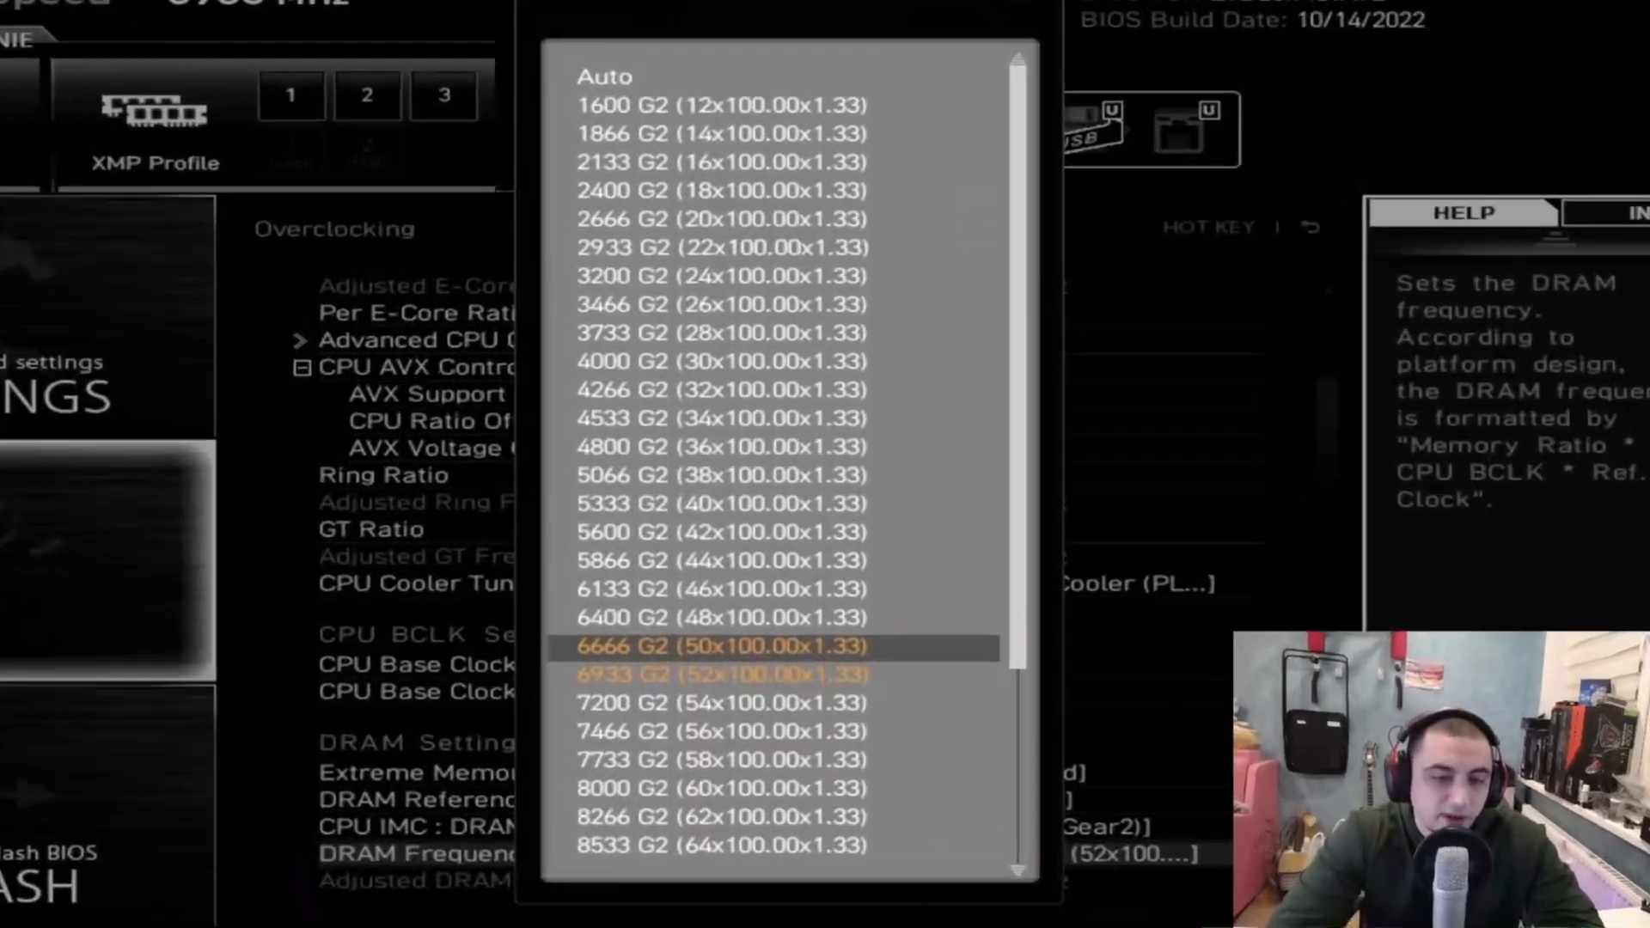
Leave the DRAM Frequency list and set the DRAM Reference Clock to 100MHz in the BIOS
key("Escape")
key("Up")
key("Up")
key("Return")
key("Up")
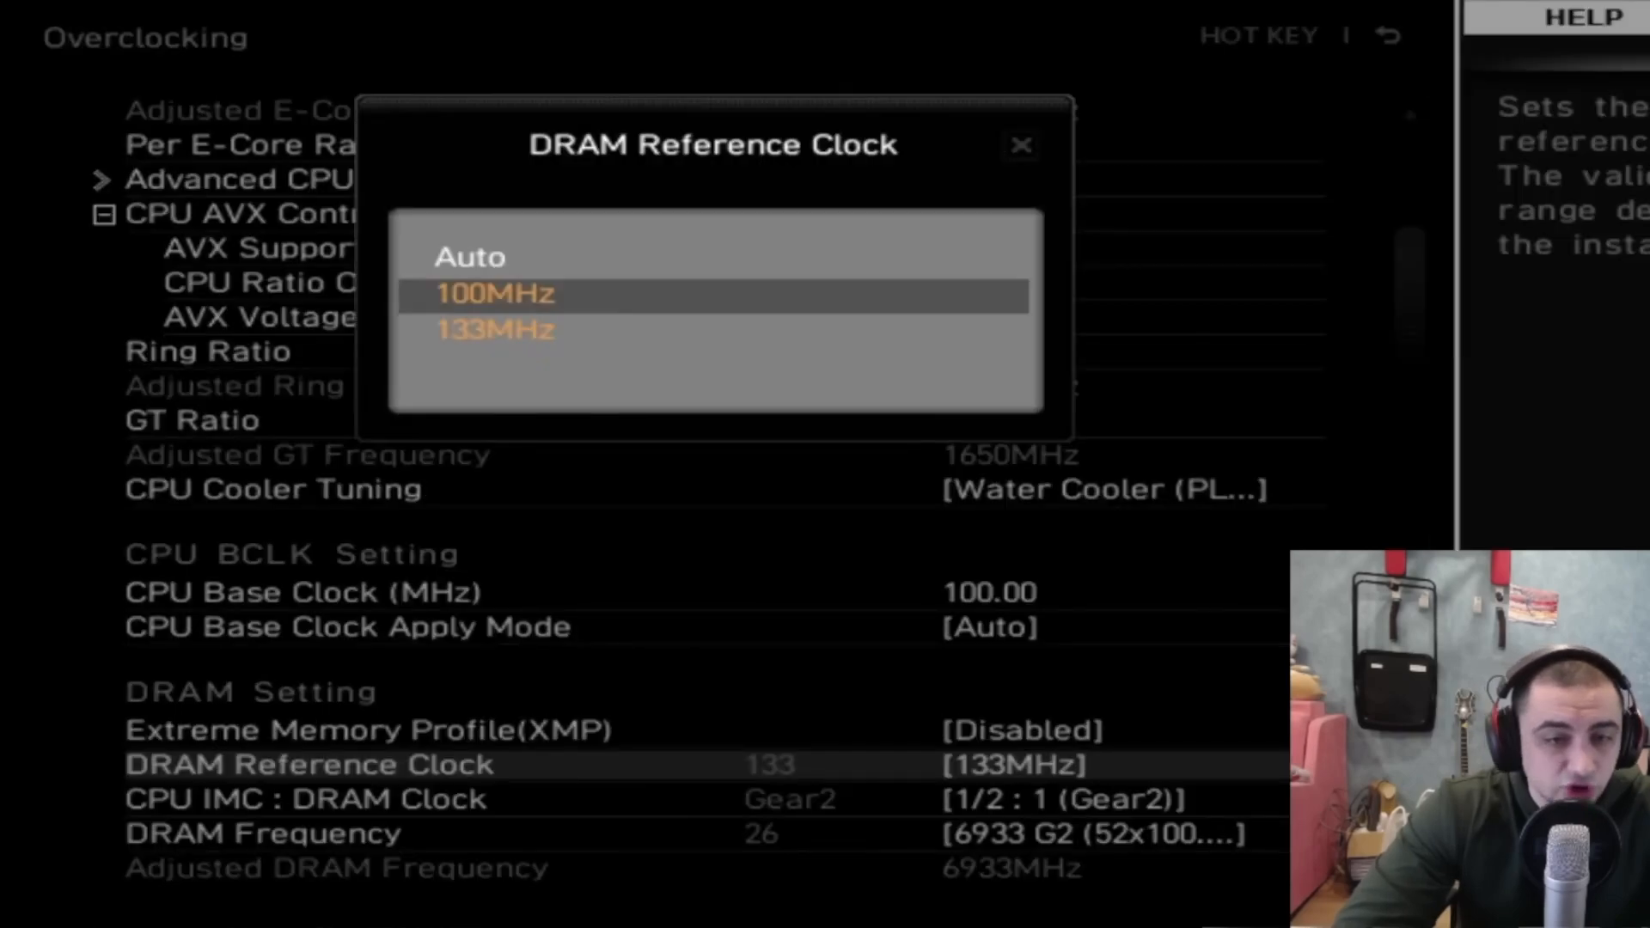
key("Return")
Set the DRAM Frequency to 6800 G2 (68x100) and save the BIOS changes
key("Down")
key("Down")
key("Return")
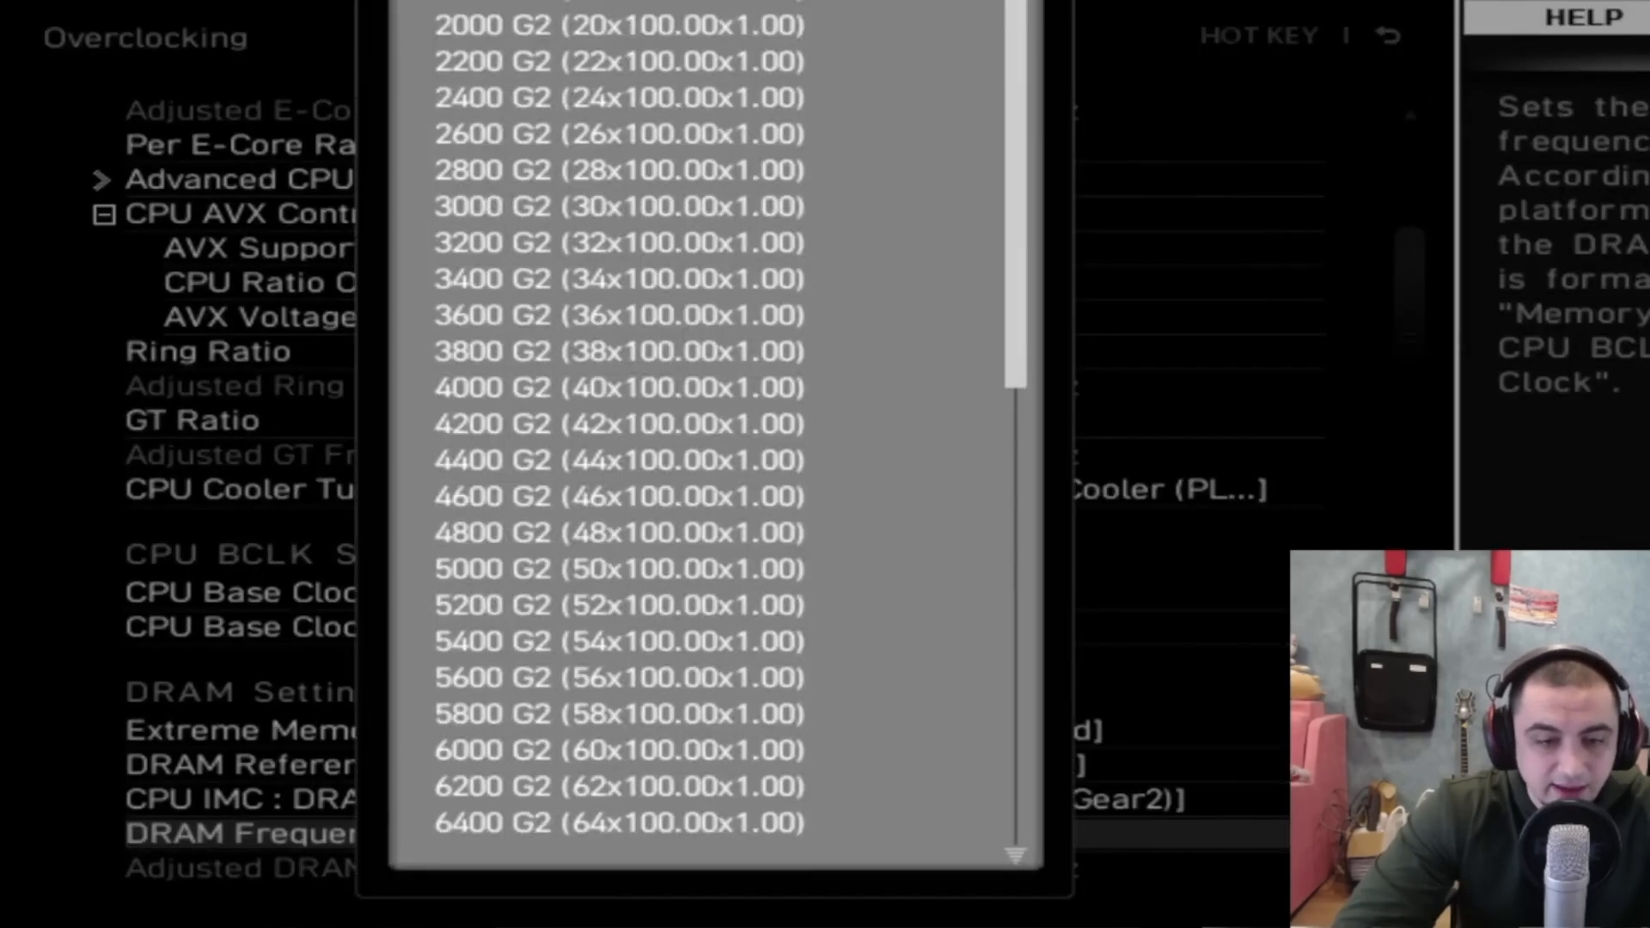
key("Return")
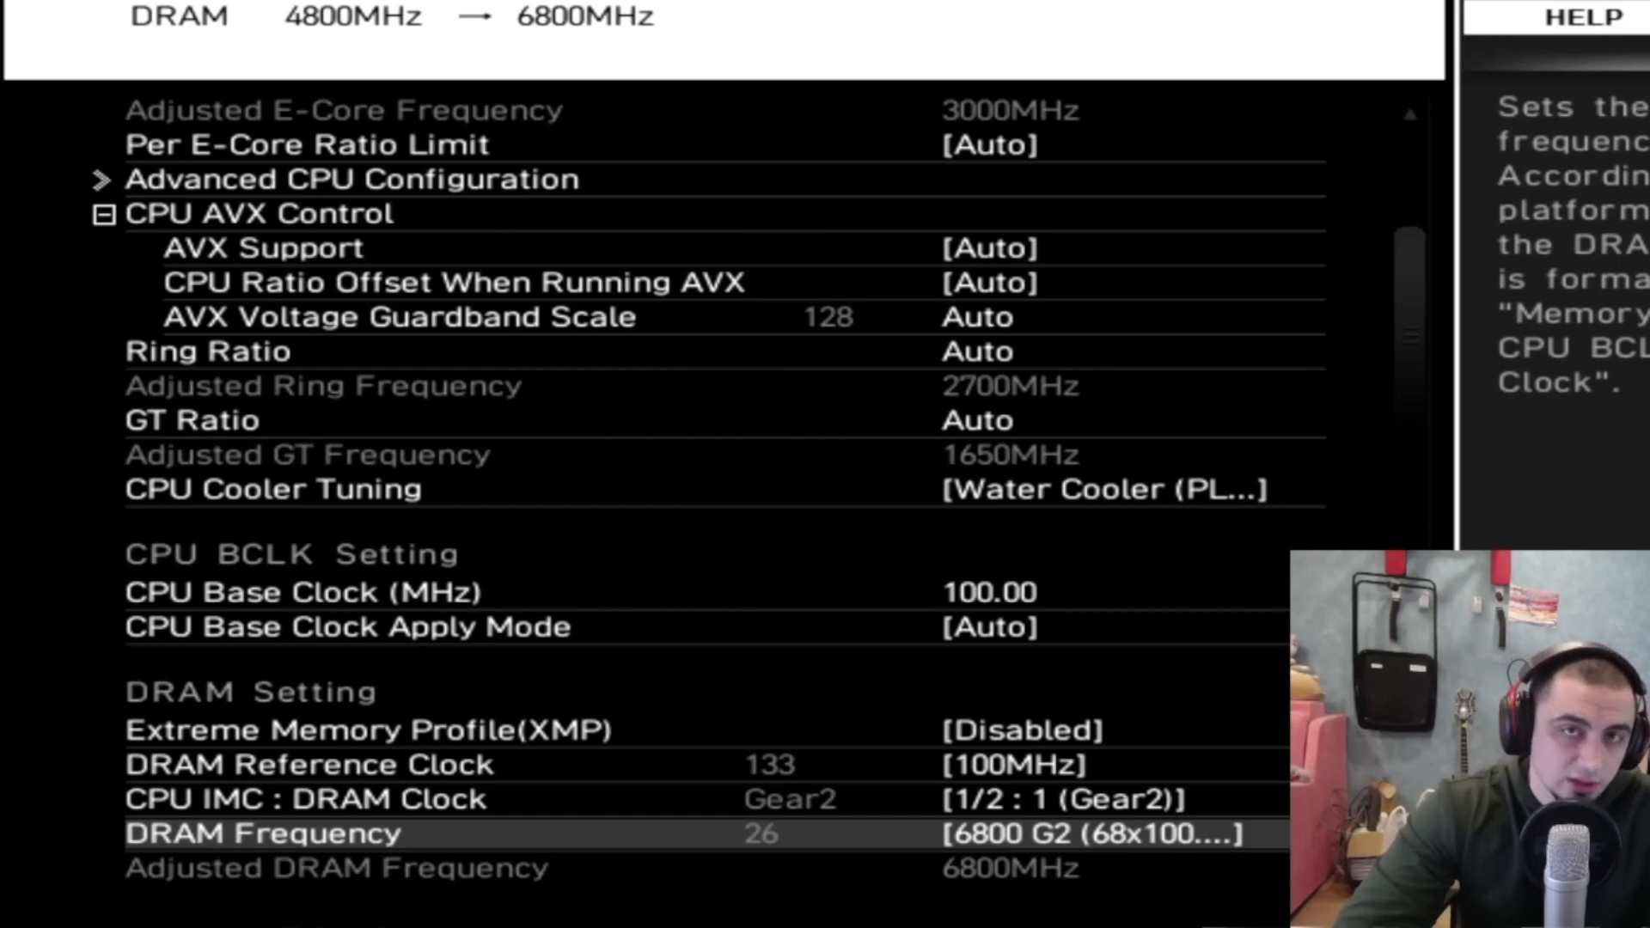
key("F10")
key("Escape")
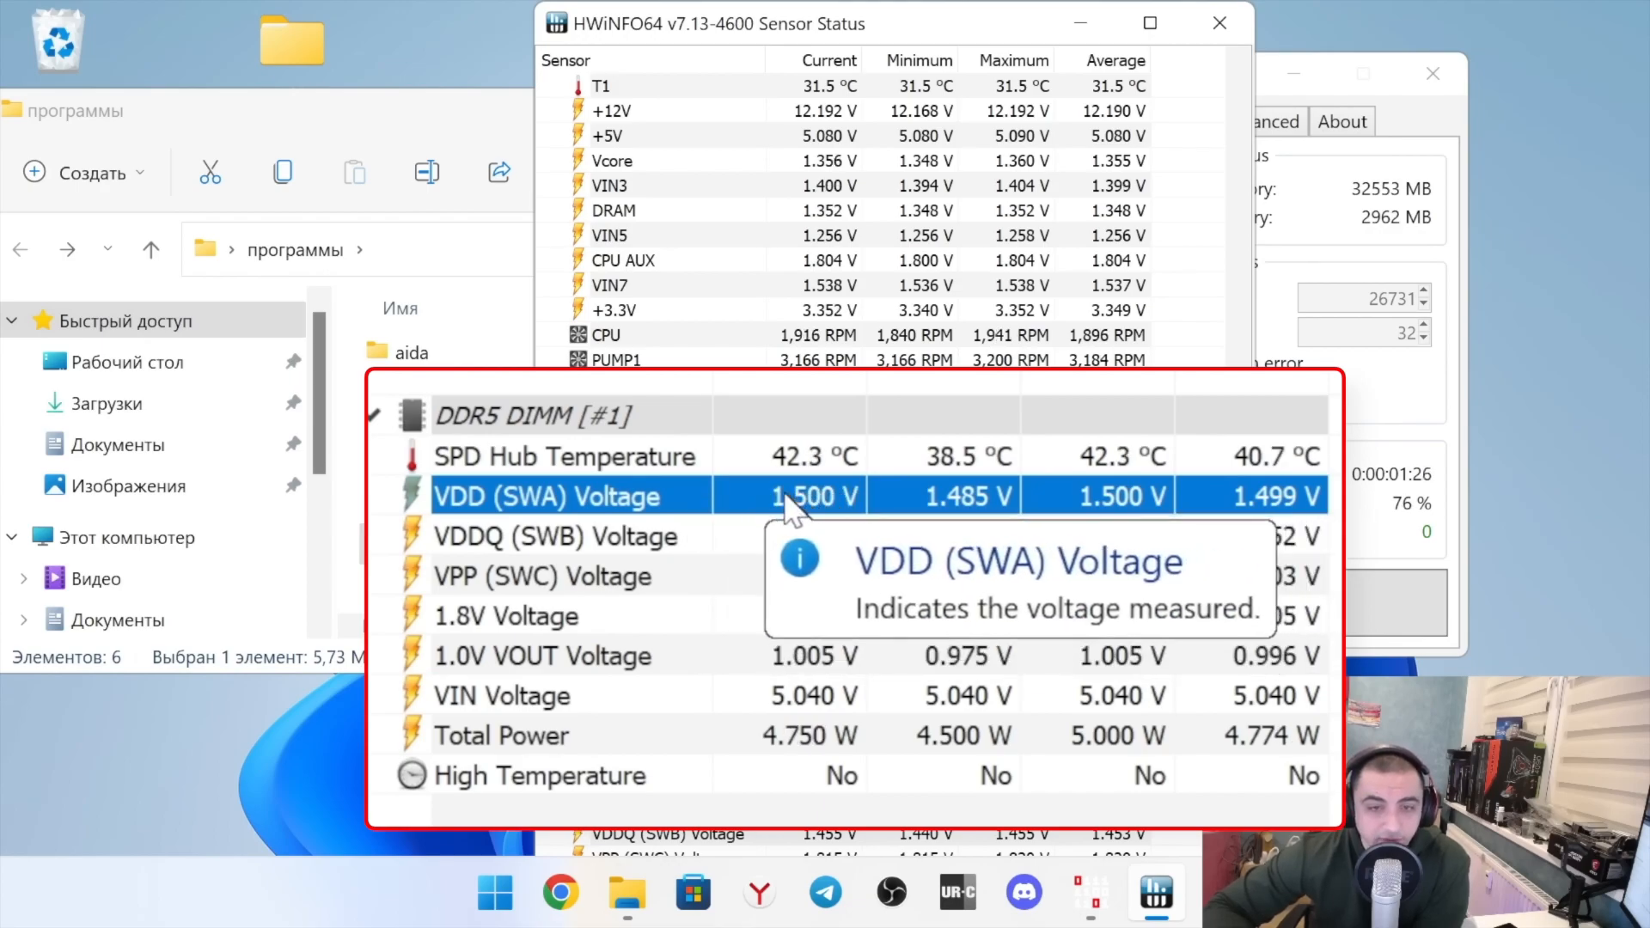
In Windows, examine the DDR5 DIMM voltages in HWiNFO64 and the coverage and error count in RAM Test
left_click(593, 539)
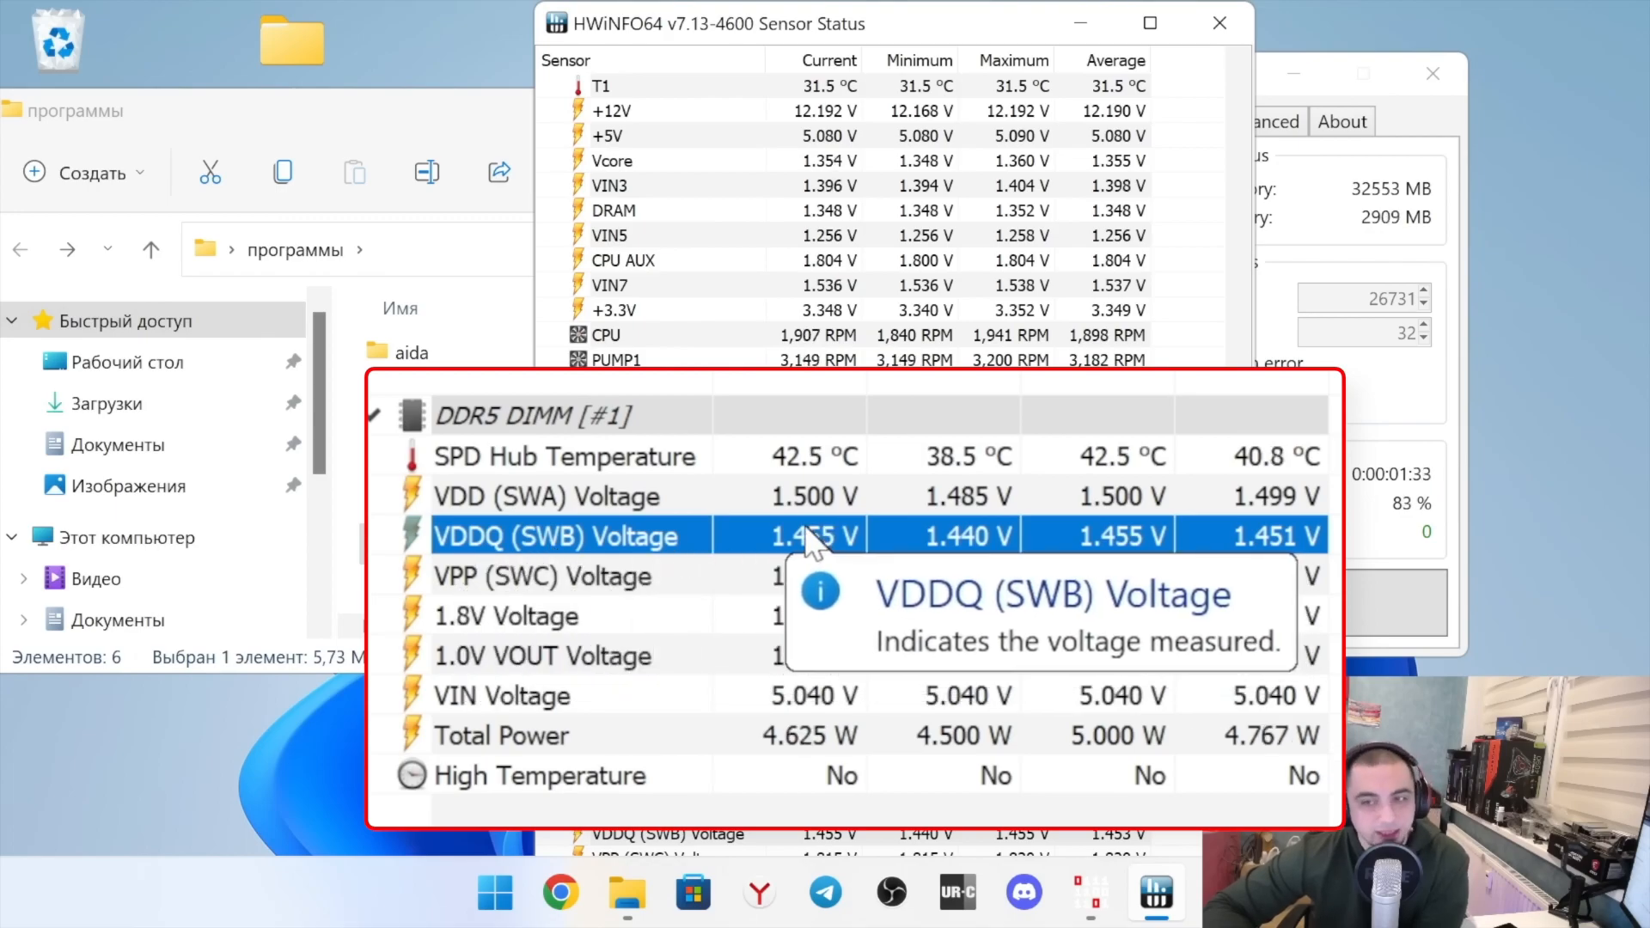
scroll(812, 550, "down", 2)
left_click(816, 700)
left_click(813, 744)
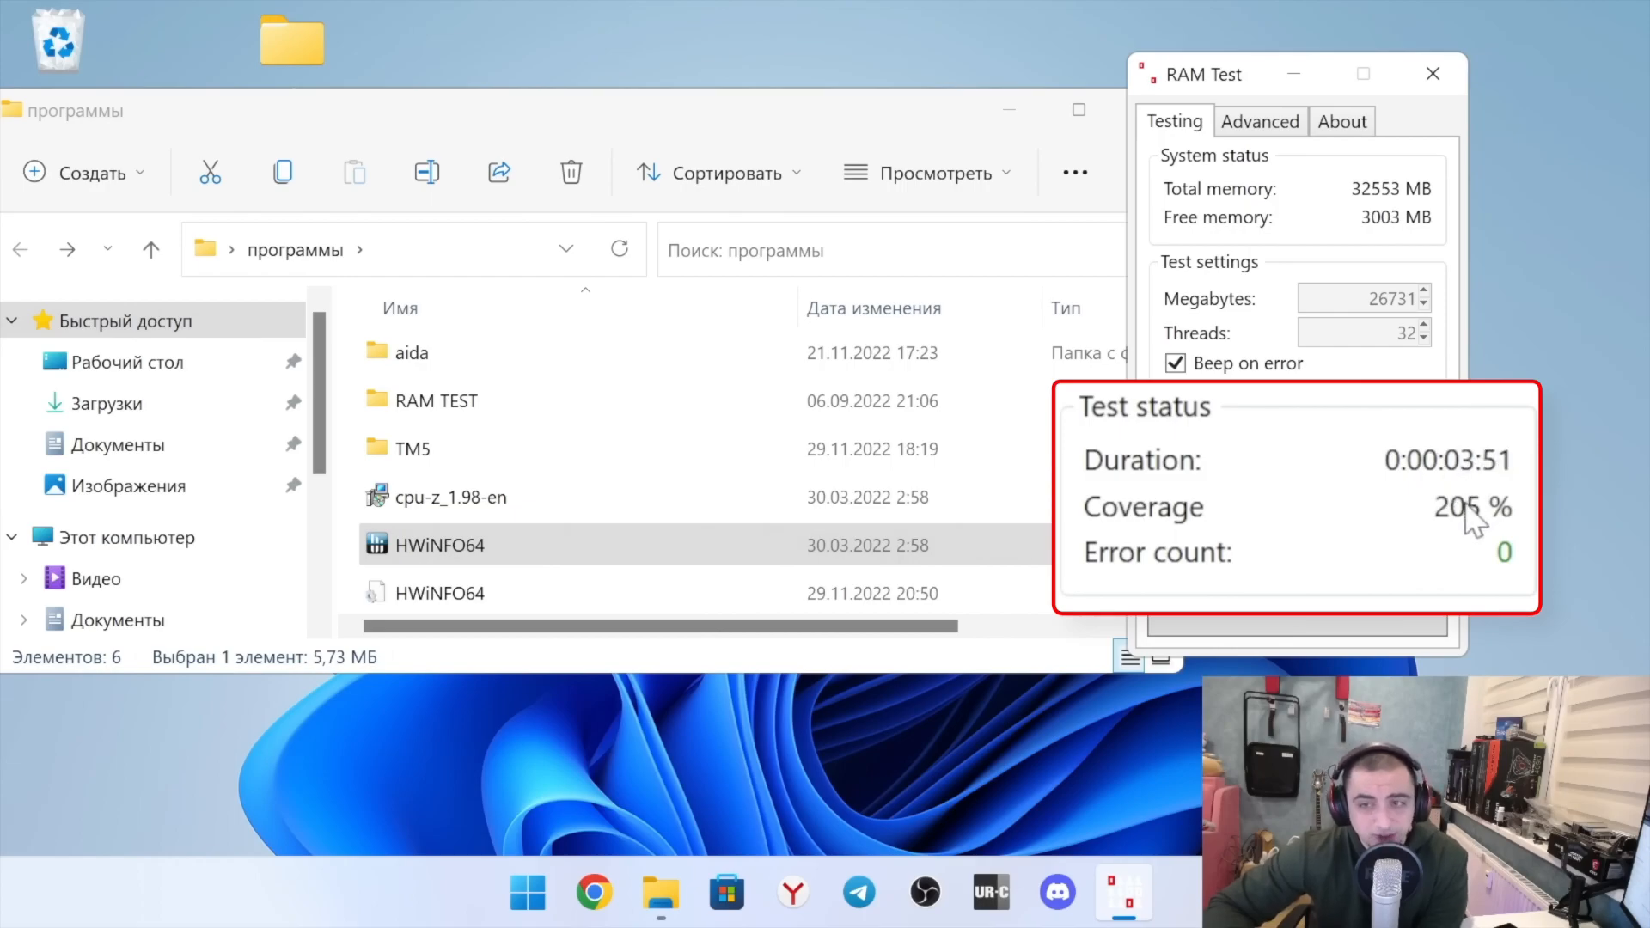
left_click(717, 447)
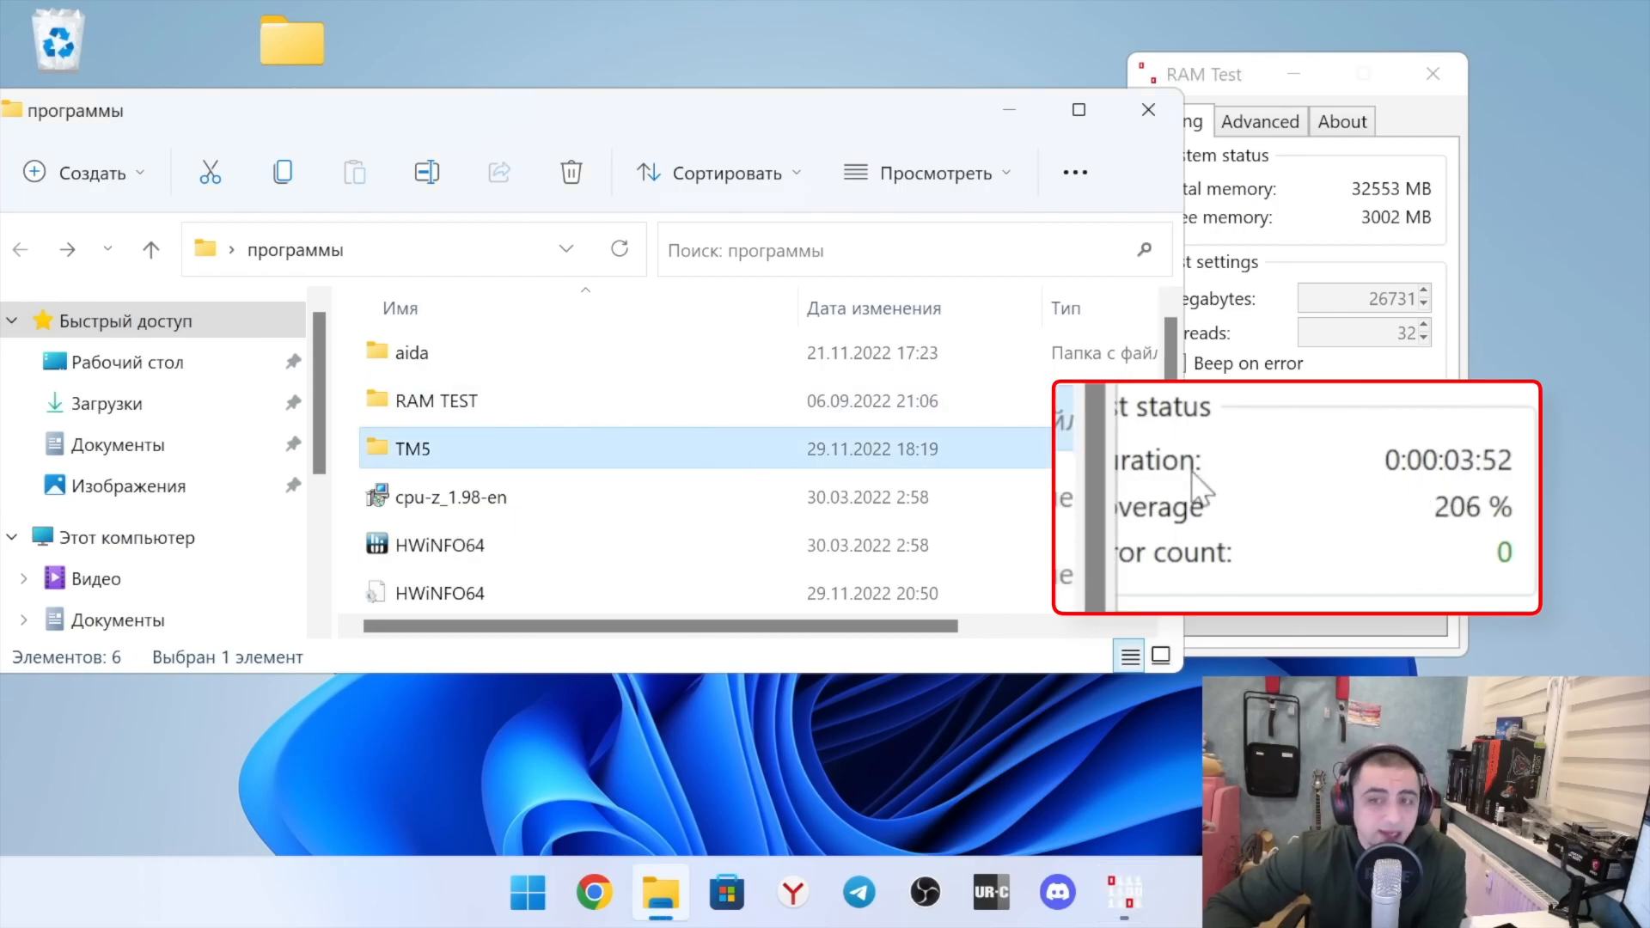
left_click(1229, 464)
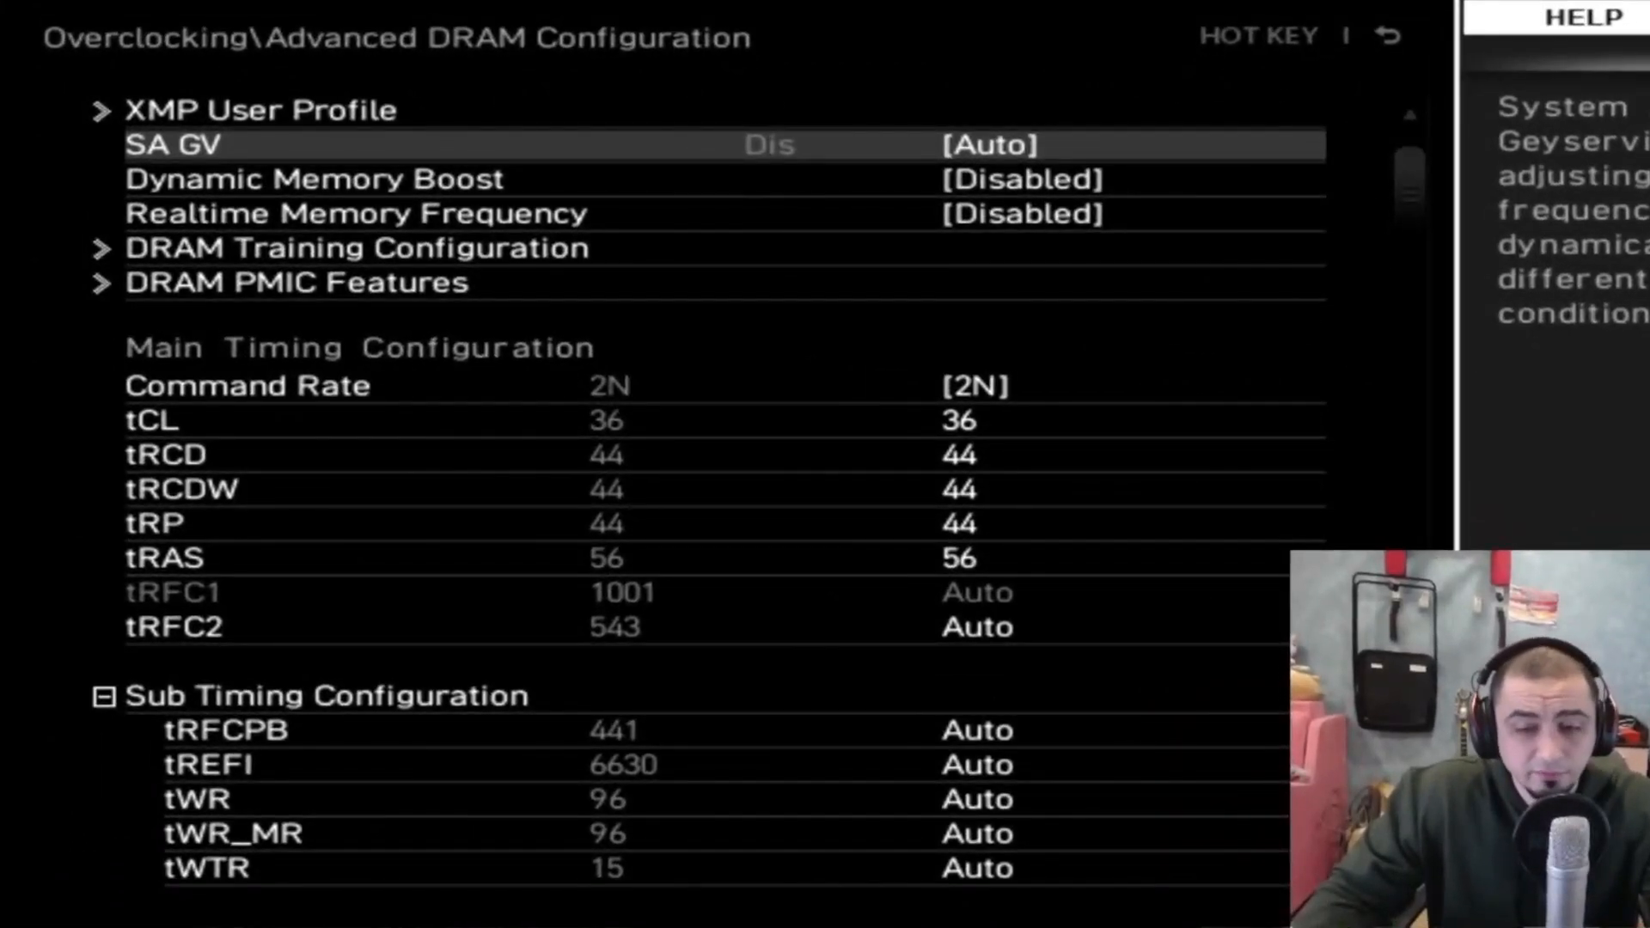
Save the current BIOS settings over Overclocking Profile 6
key("F9")
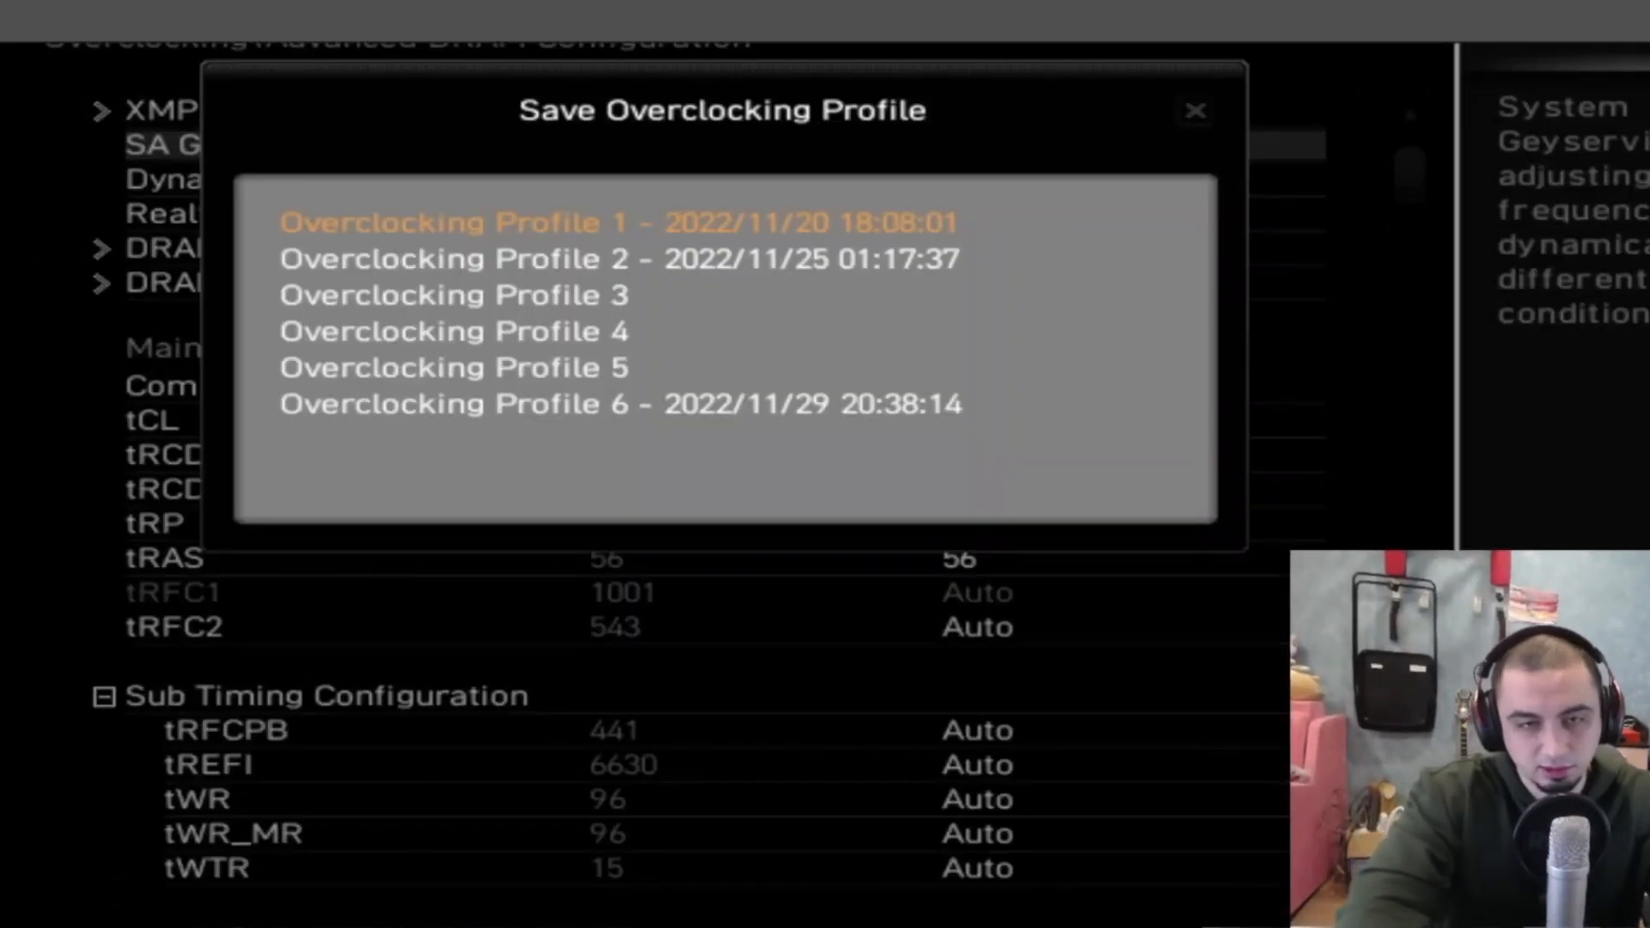
key("Up")
key("Return")
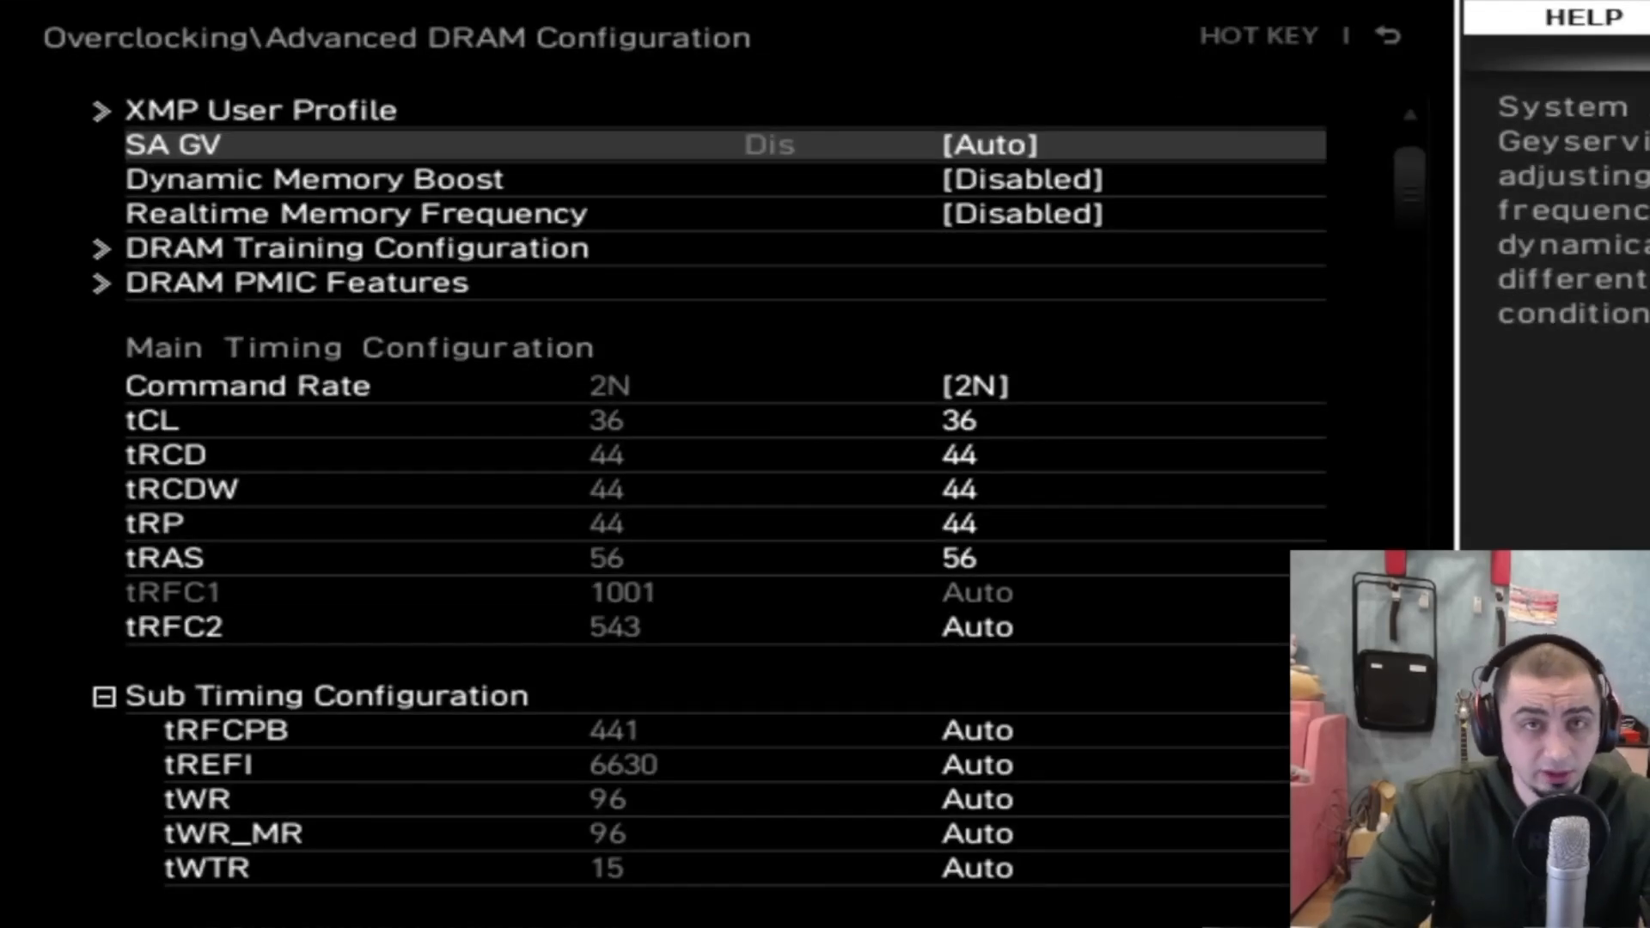
Set tCL to 34 in the main timings of Advanced DRAM Configuration
key("Down")
key("Down")
key("Down")
key("Down")
key("Down")
key("Down")
key("Return")
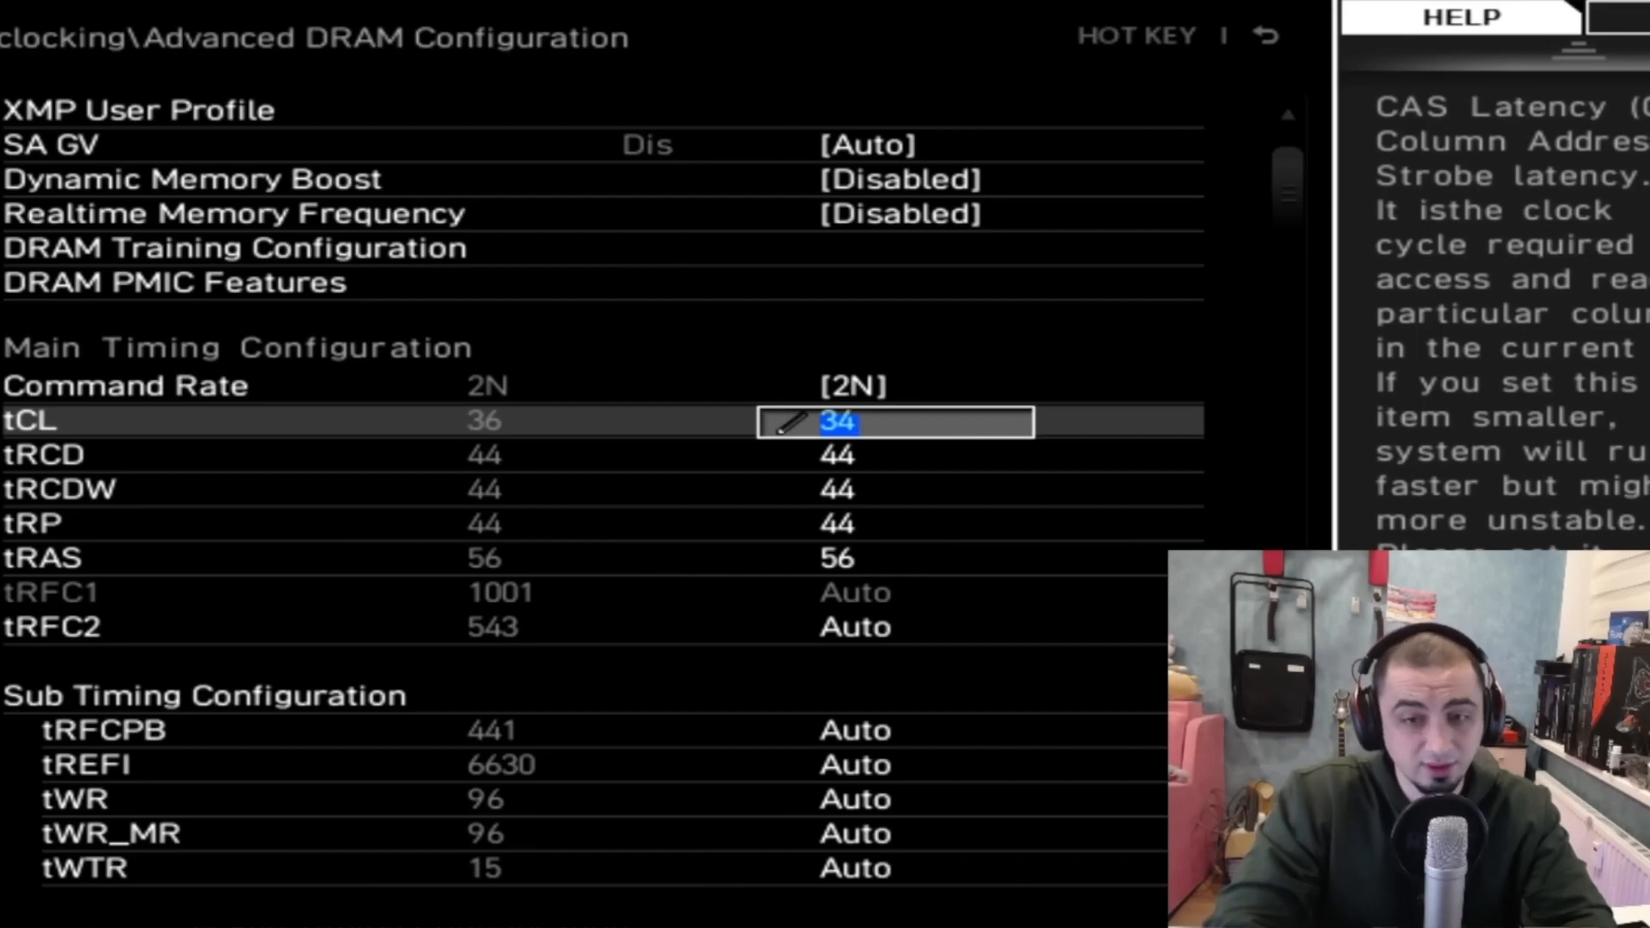
key("Down")
key("Up")
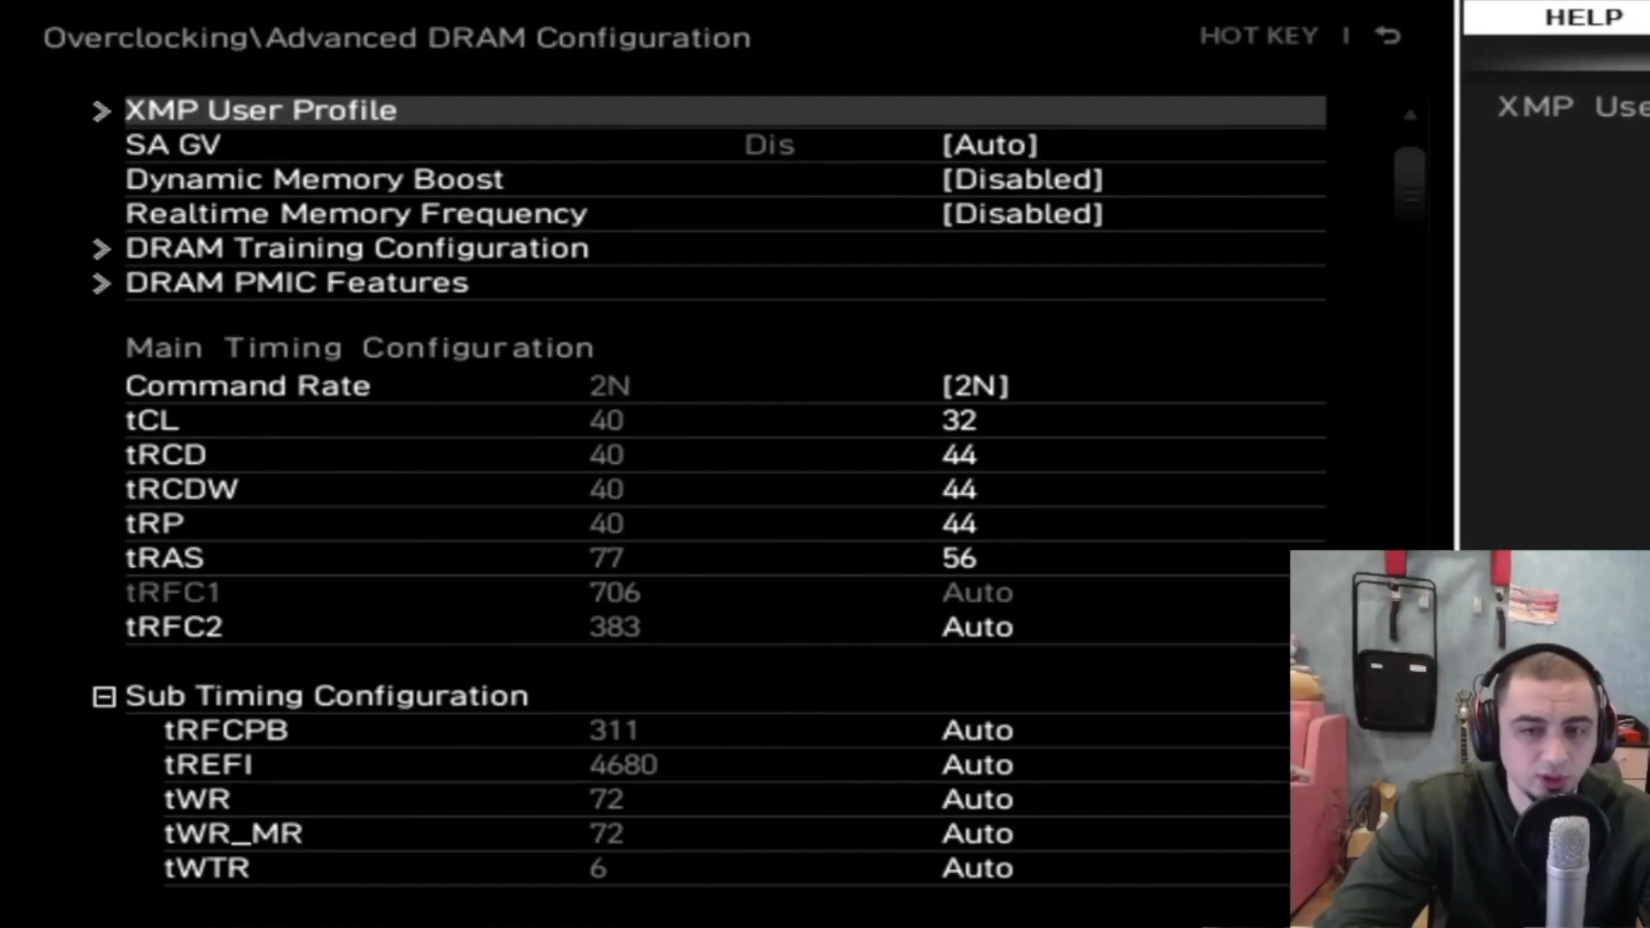
Look over the main timings, return to the DRAM settings and lower the DRAM Frequency to 6600 G2 (66x100)
key("Down")
key("Down")
key("Down")
key("Down")
key("Down")
key("Down")
key("Down")
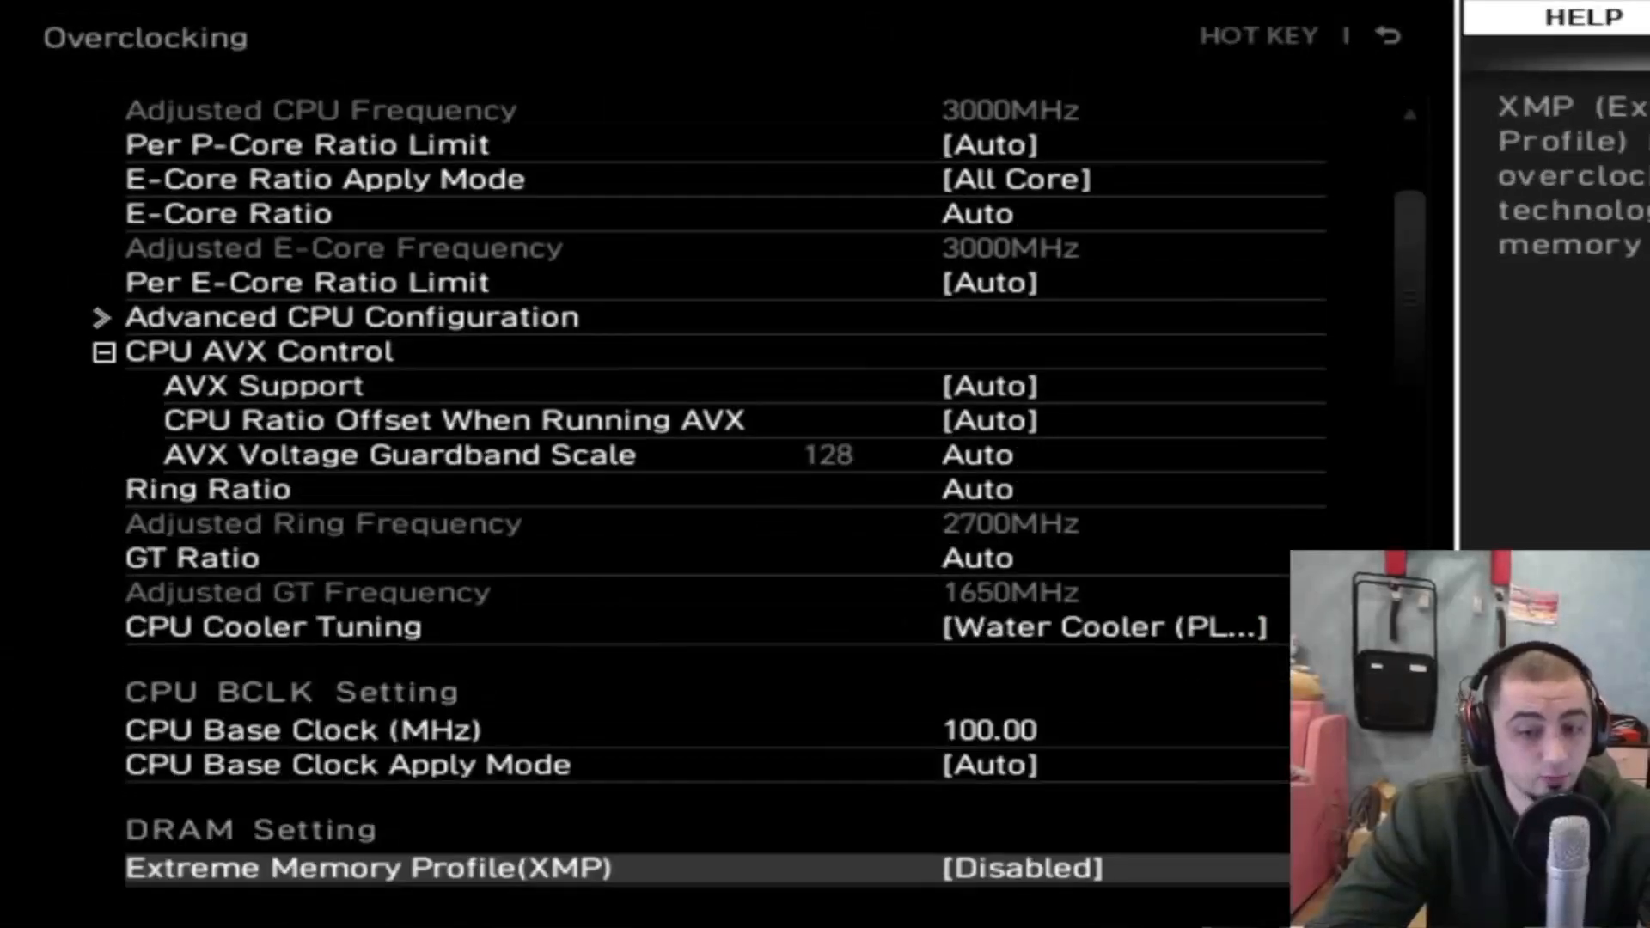
key("Down")
key("Down")
key("Down")
key("Down")
key("Down")
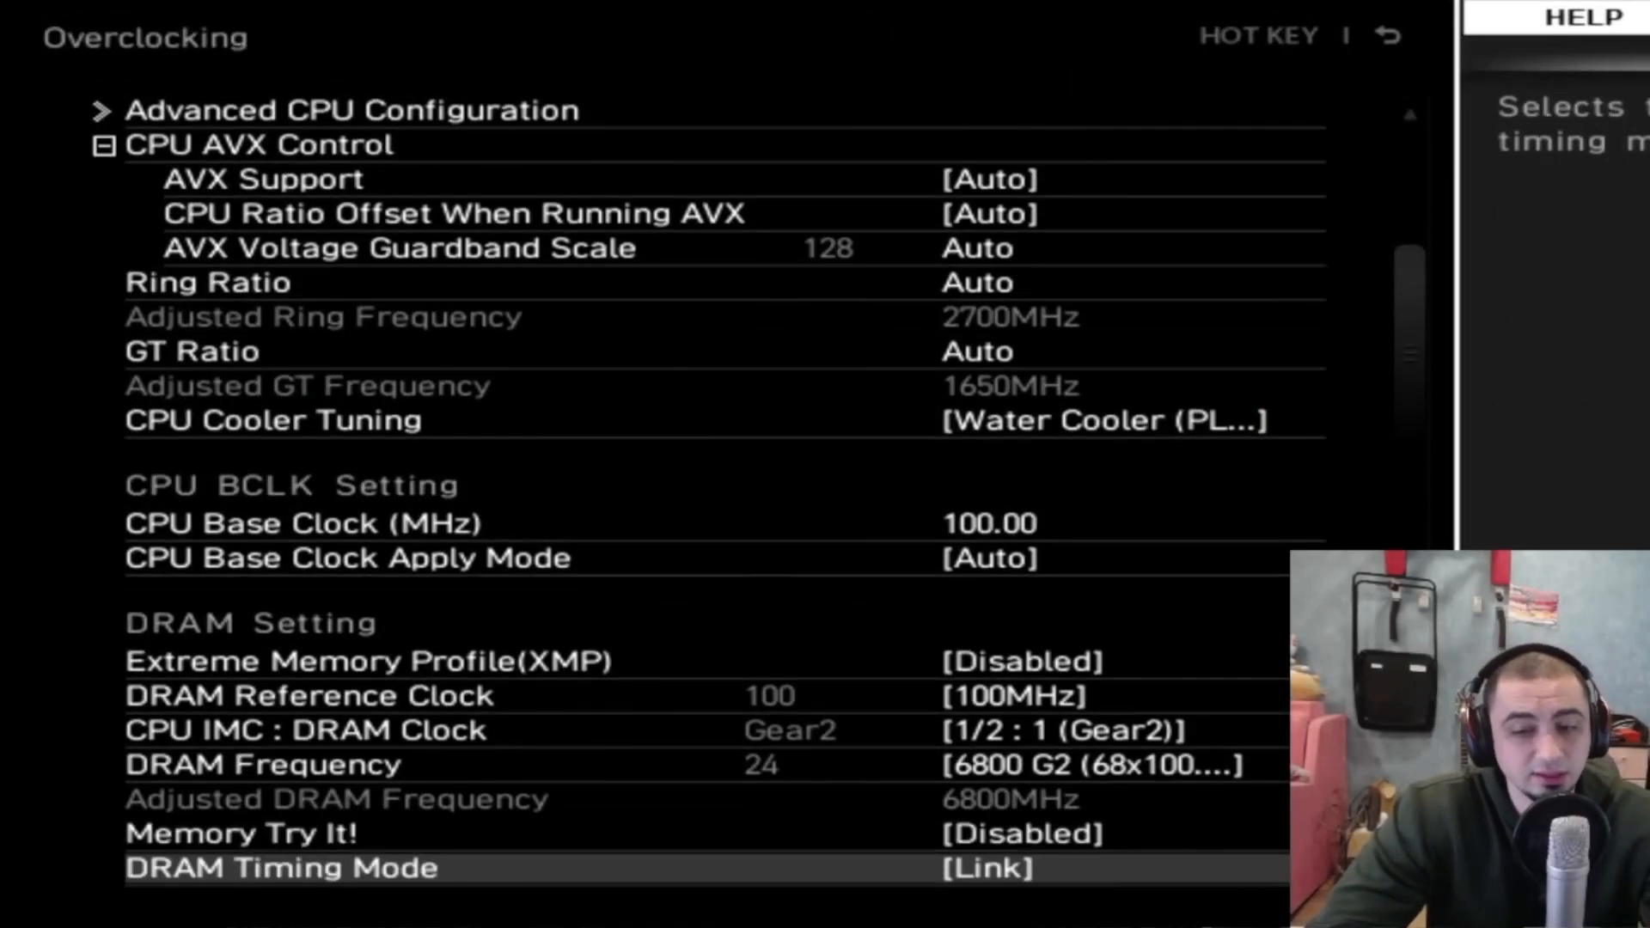
key("Up")
key("Up")
key("minus")
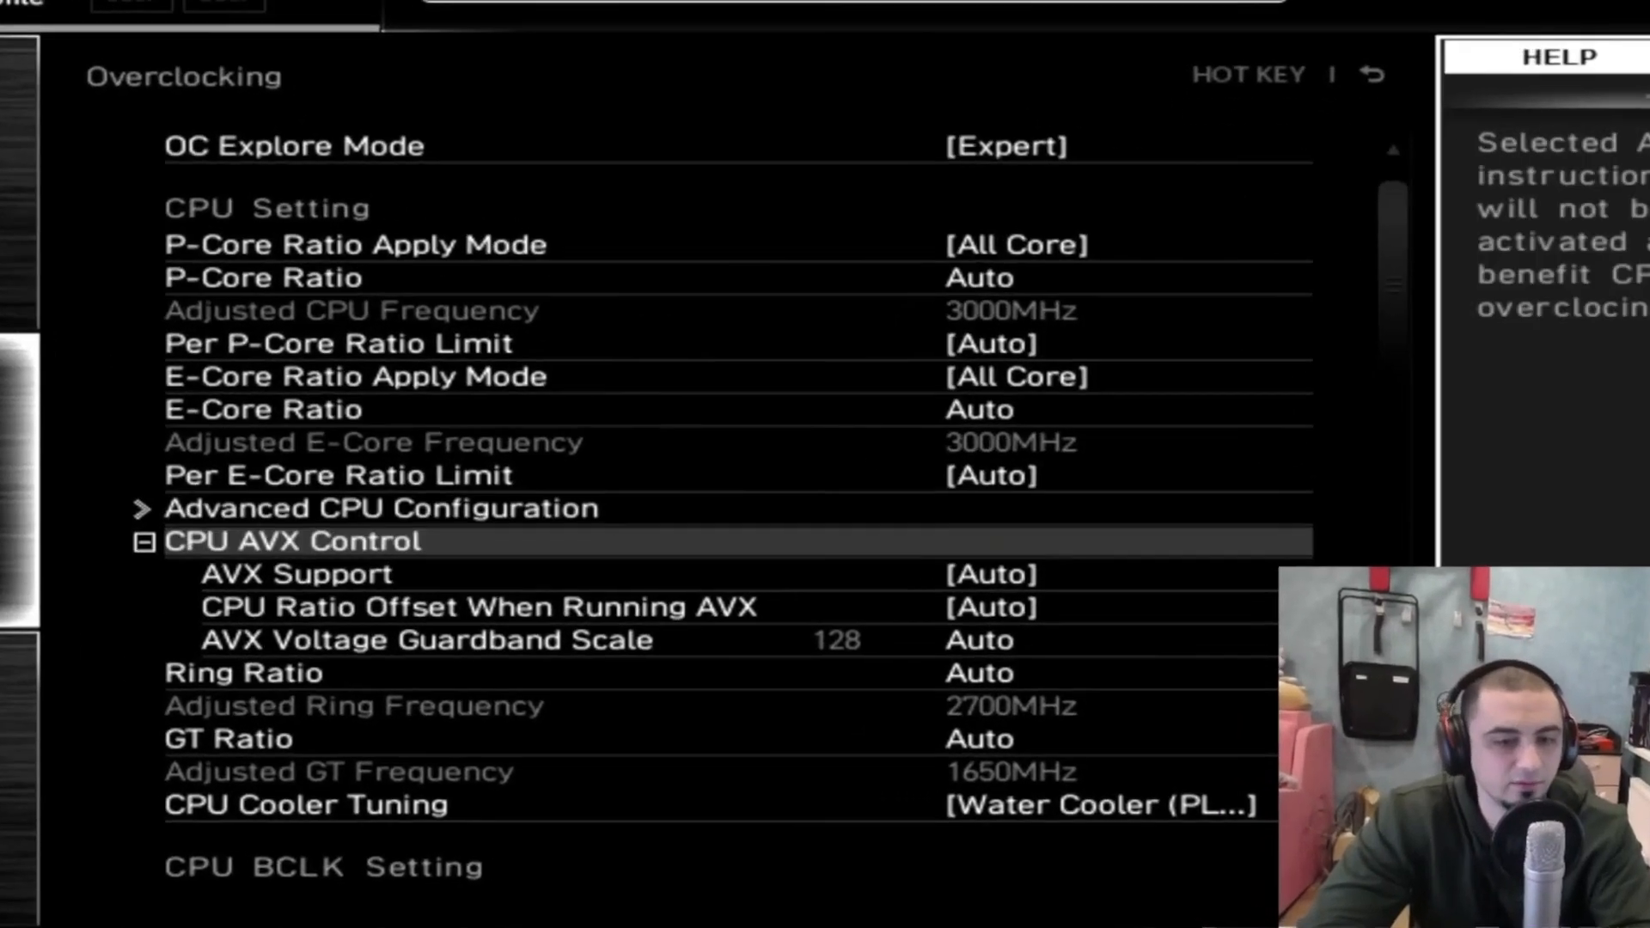
Check the DRAM Reference Clock, IMC-to-DRAM clock ratio and DRAM Frequency in the Overclocking settings
key("Down")
key("Down")
key("Down")
key("Down")
key("Down")
key("Down")
key("Down")
key("Down")
key("Down")
key("Down")
key("Down")
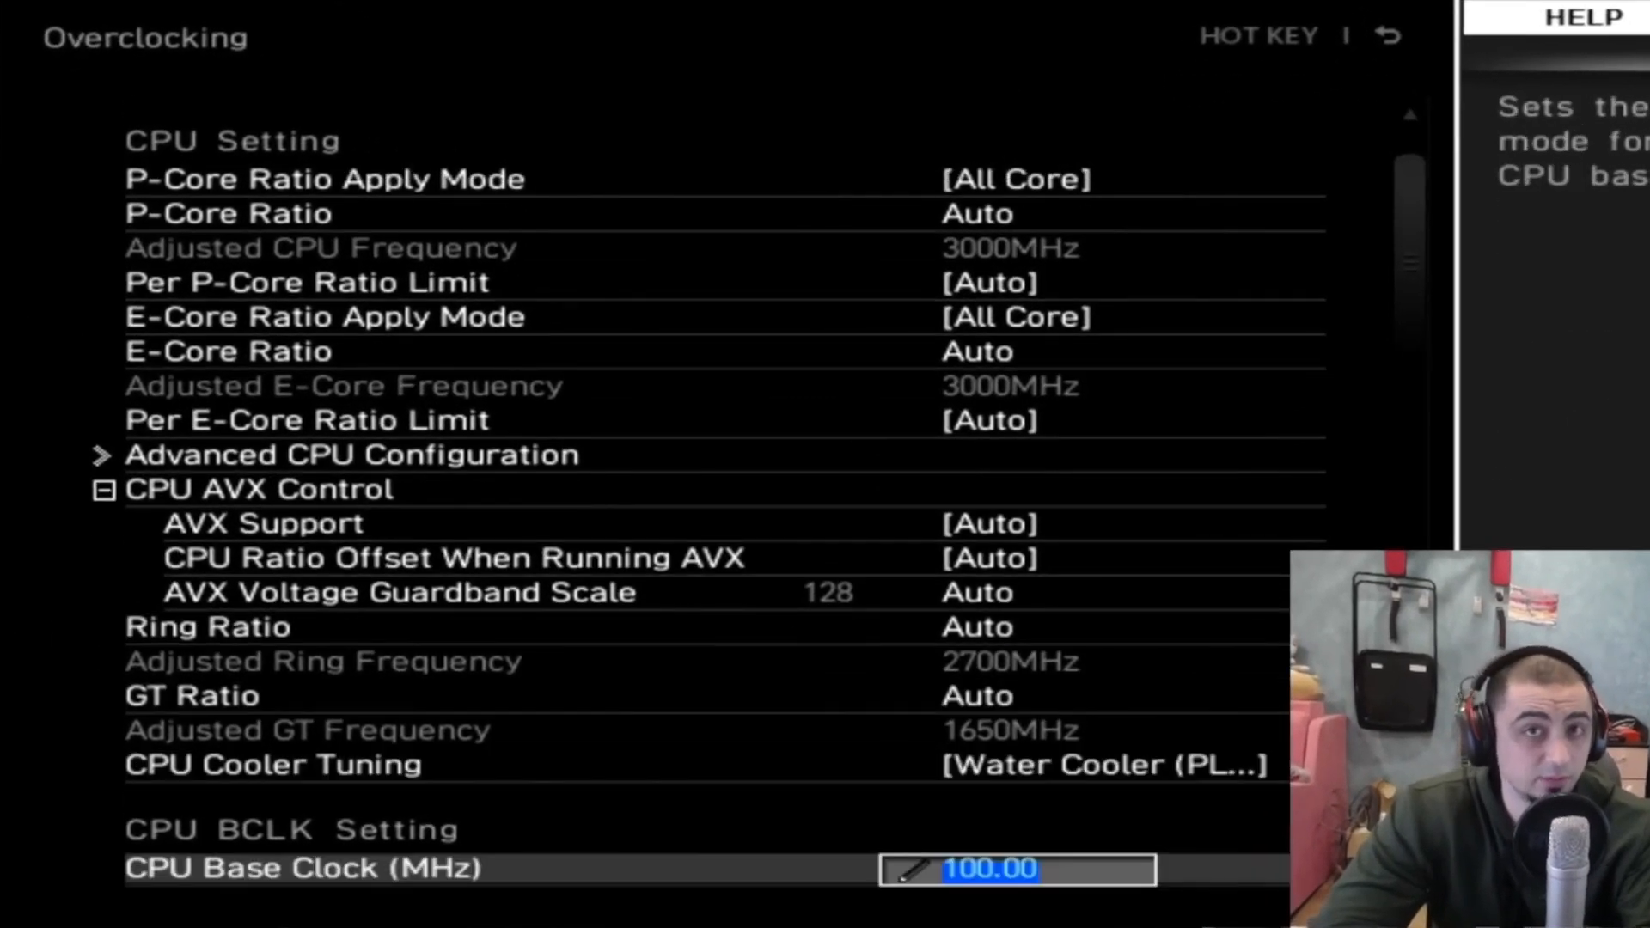
key("Up")
key("Up")
key("Down")
key("Down")
key("Down")
key("Down")
key("Down")
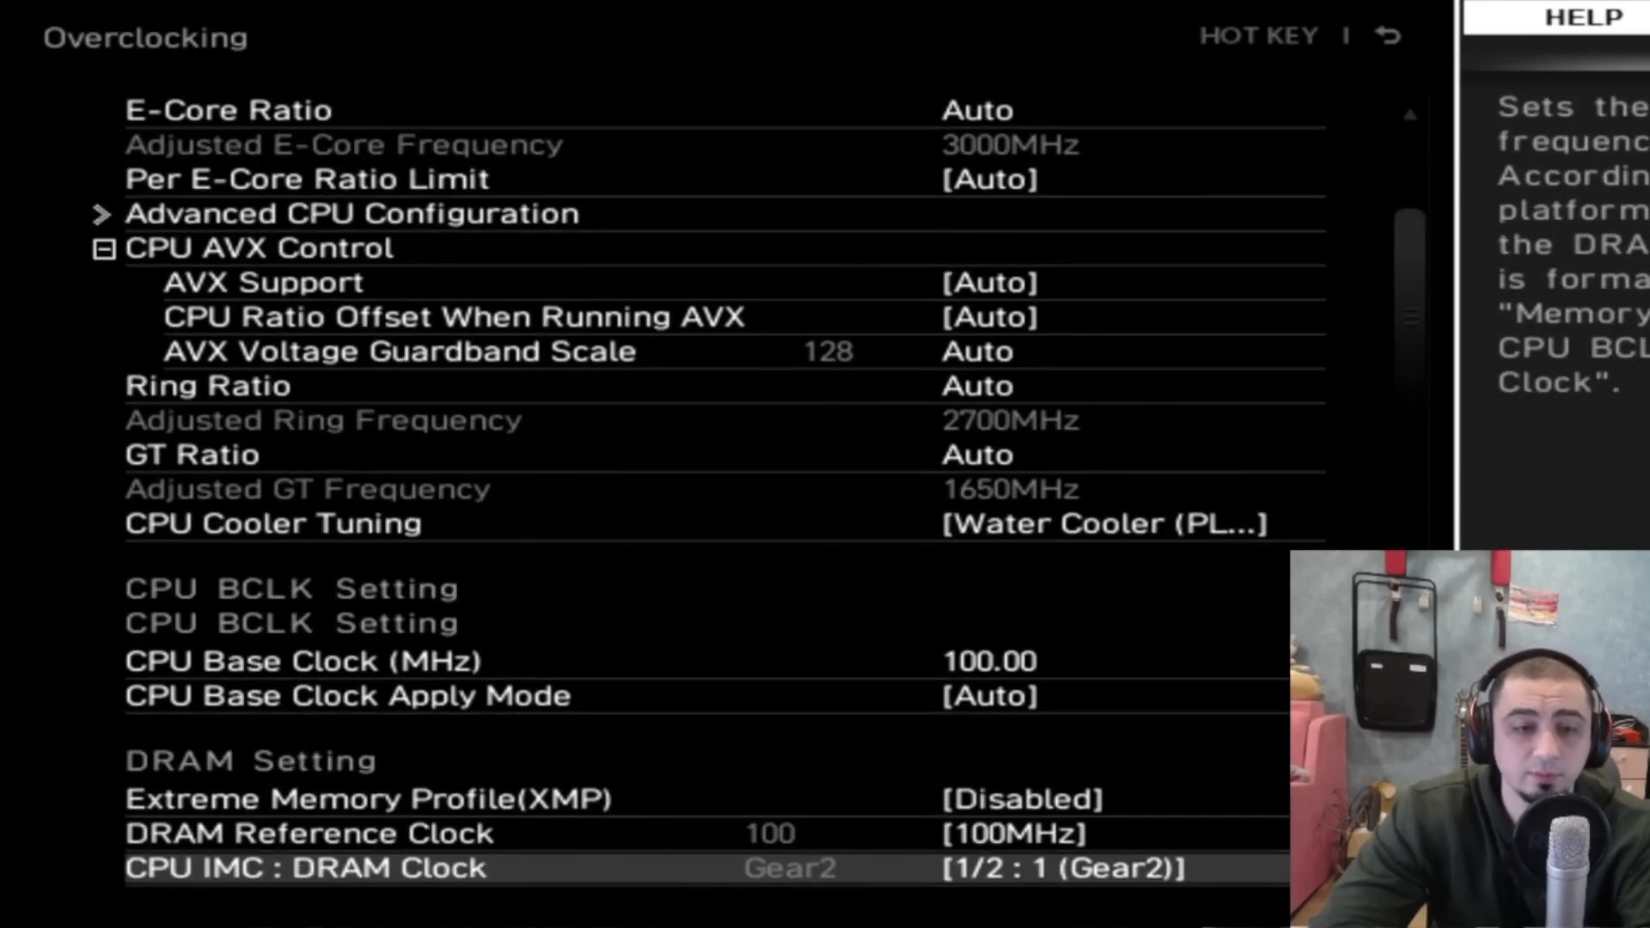
key("Up")
key("Up")
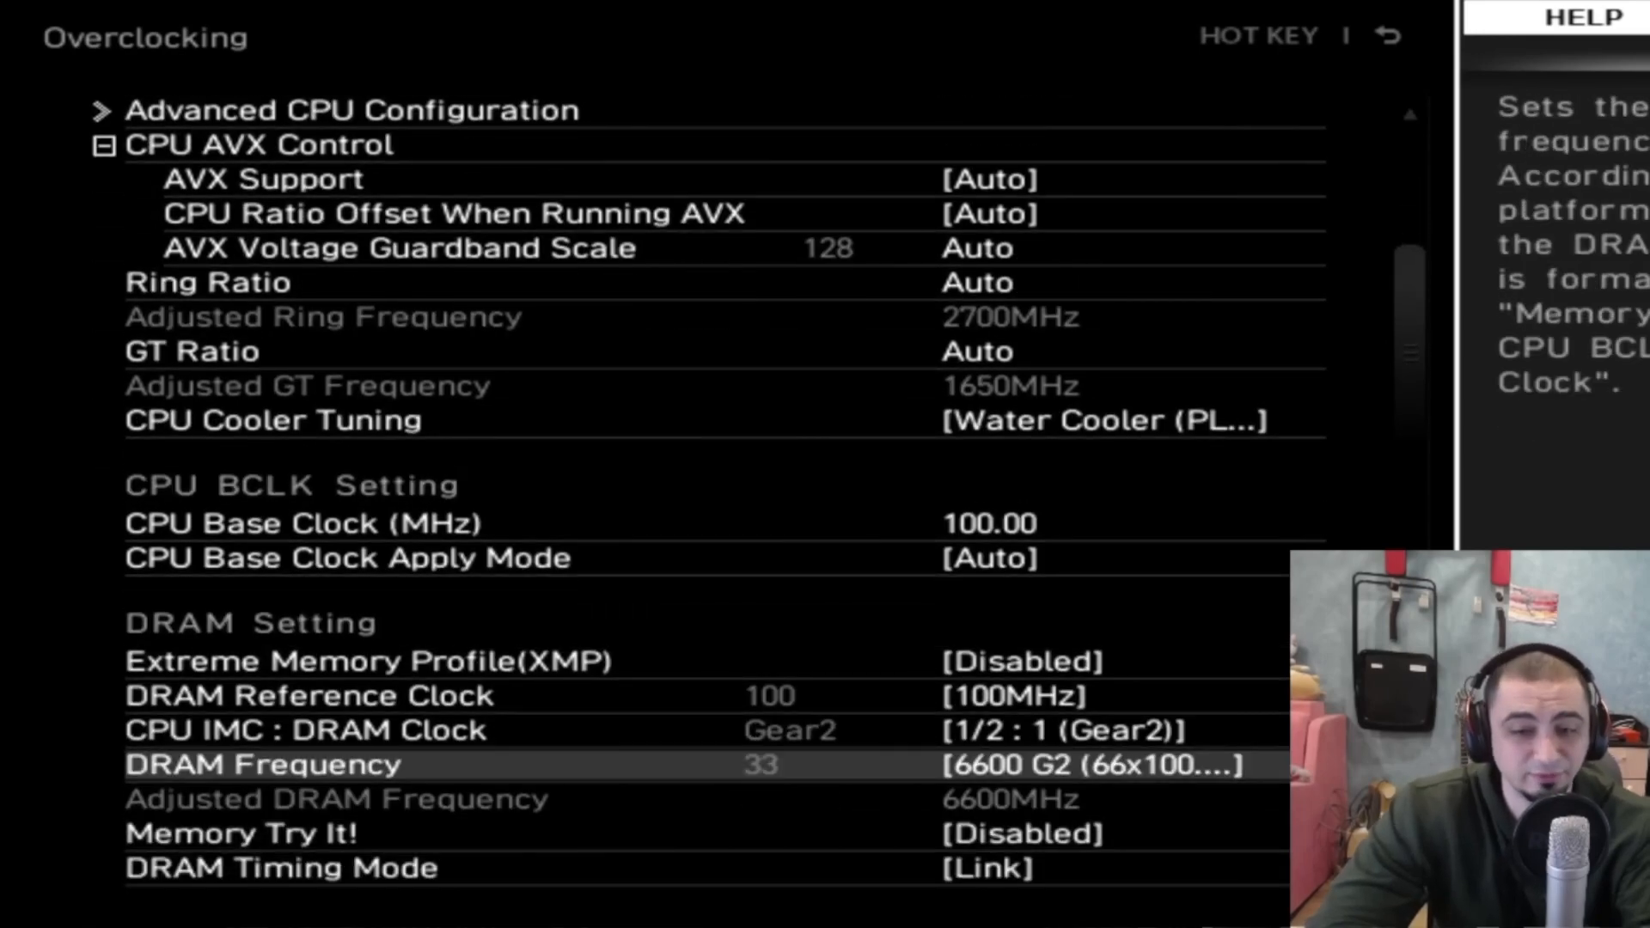
key("Down")
key("Down")
key("Down")
key("Down")
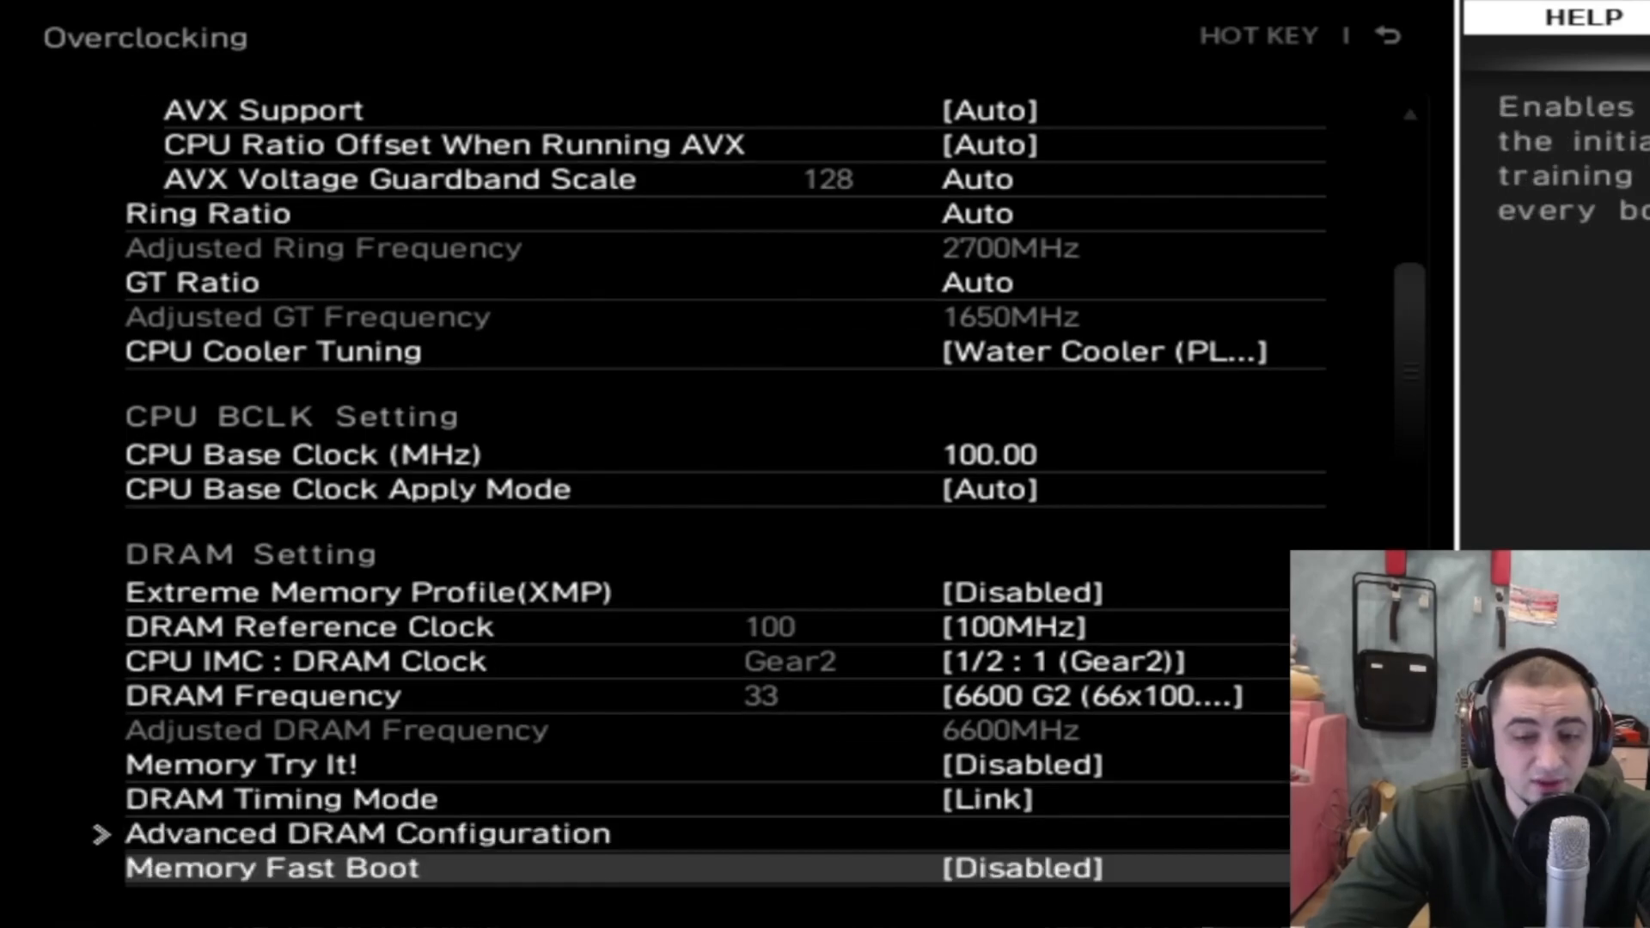
Open Advanced DRAM Configuration and enter a new tCL value in the main timings
key("Up")
key("Return")
key("Down")
key("Down")
key("Down")
key("Down")
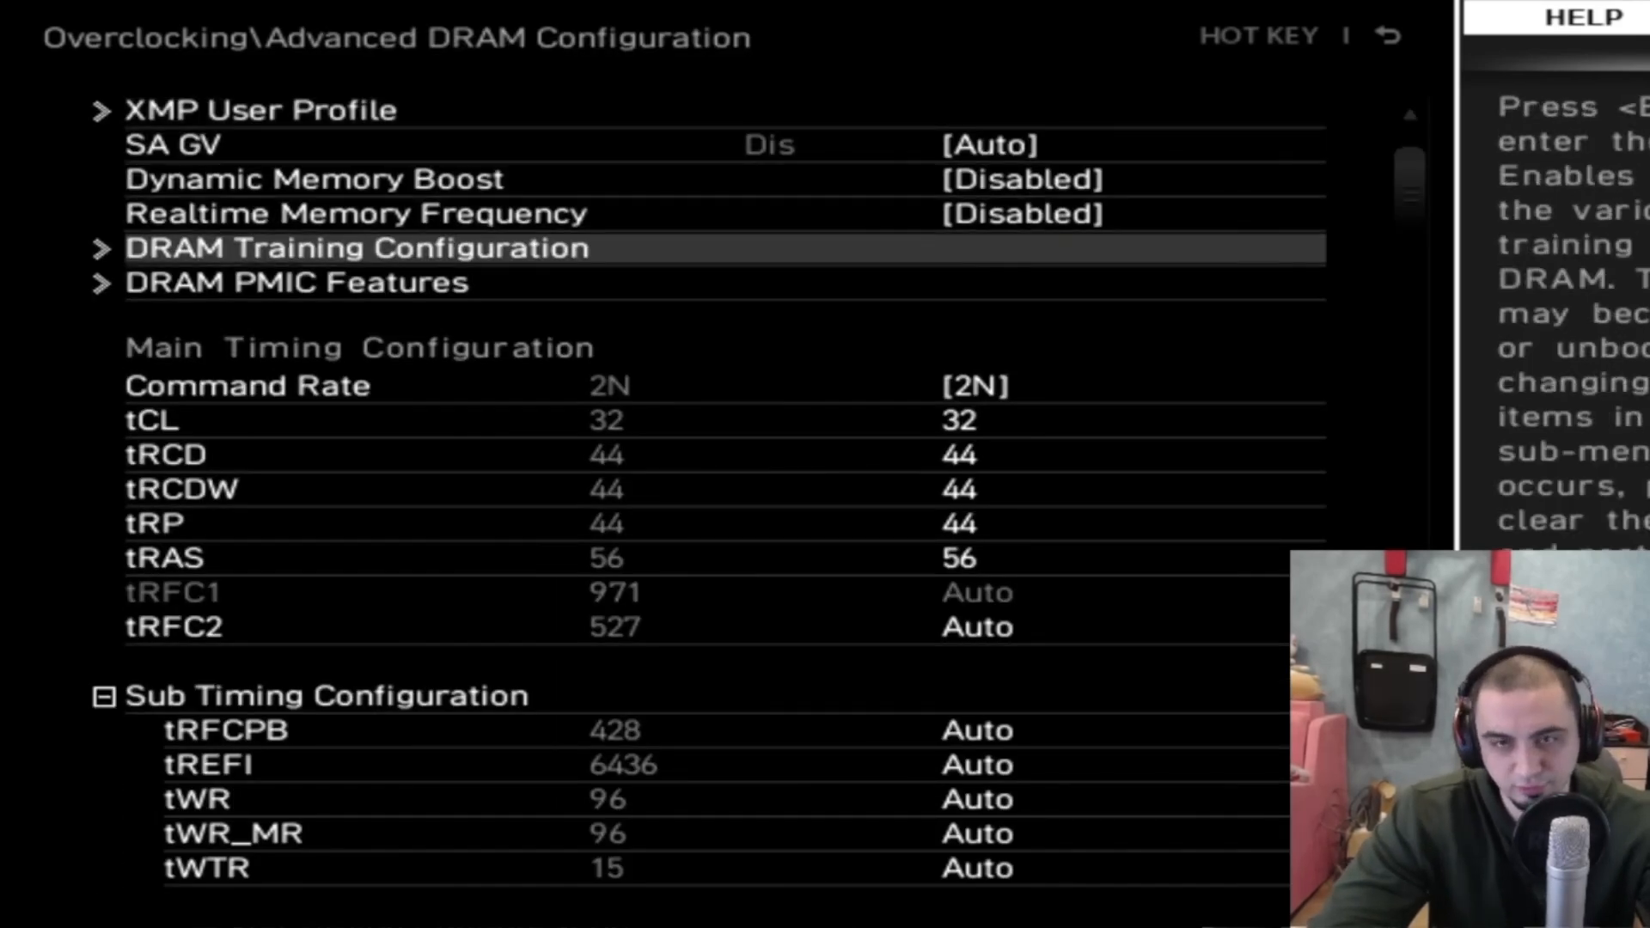
key("Down")
key("Down")
key("Down")
type("3")
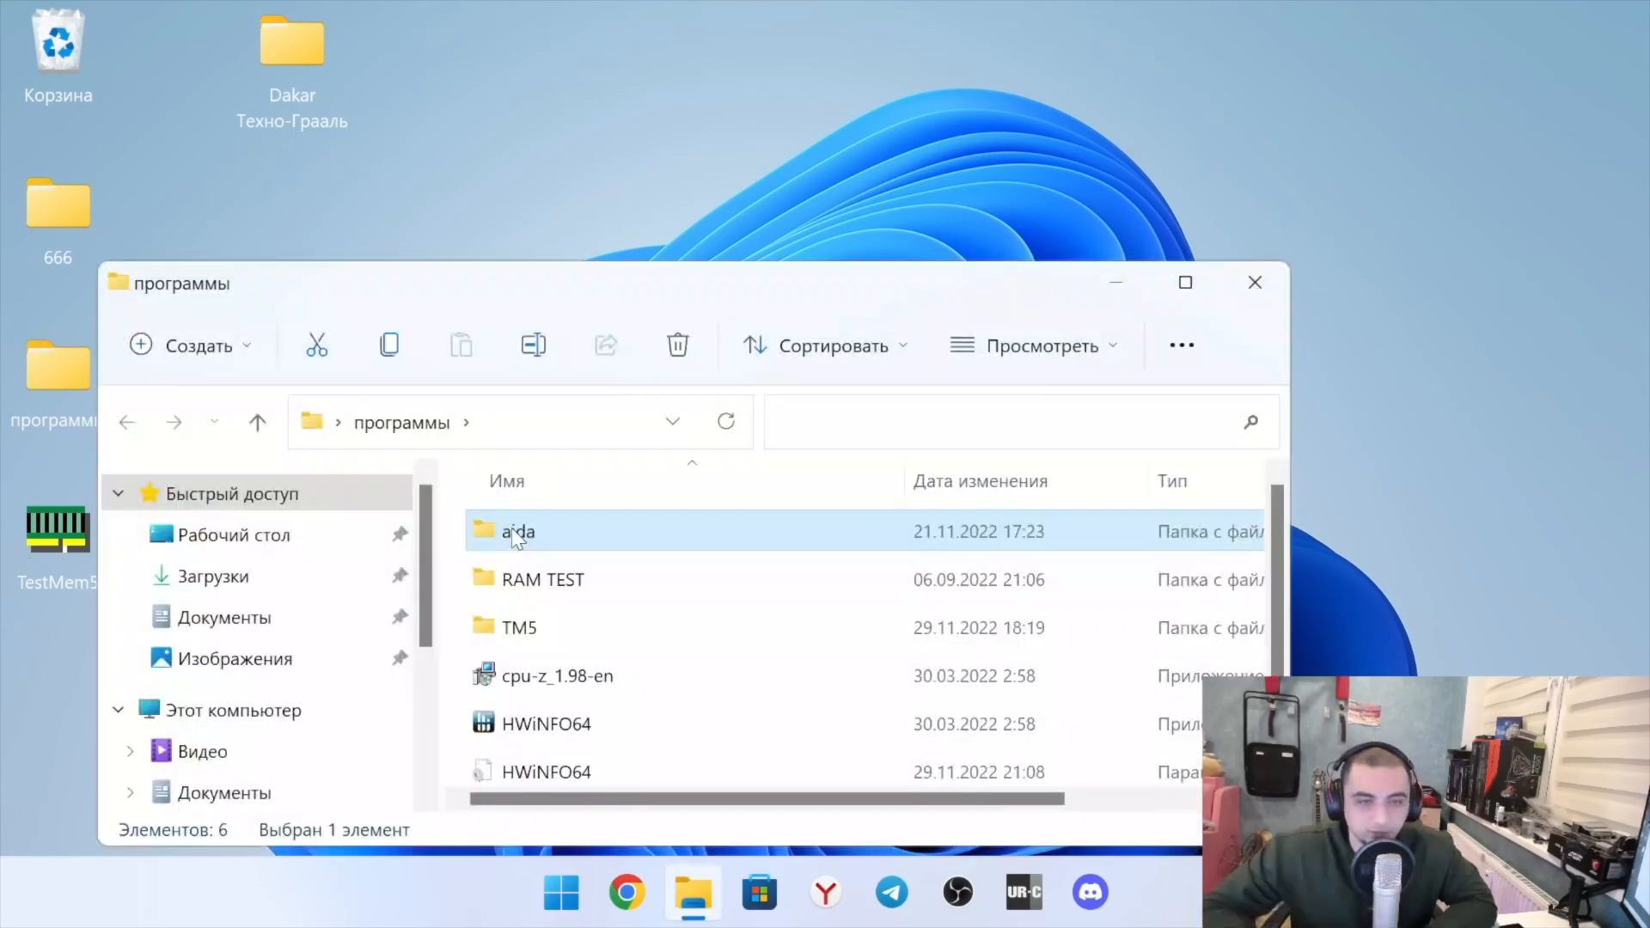
Launch AIDA64 from the aida folder and start its Cache & Memory Benchmark
double_click(623, 538)
scroll(622, 564, "down", 5)
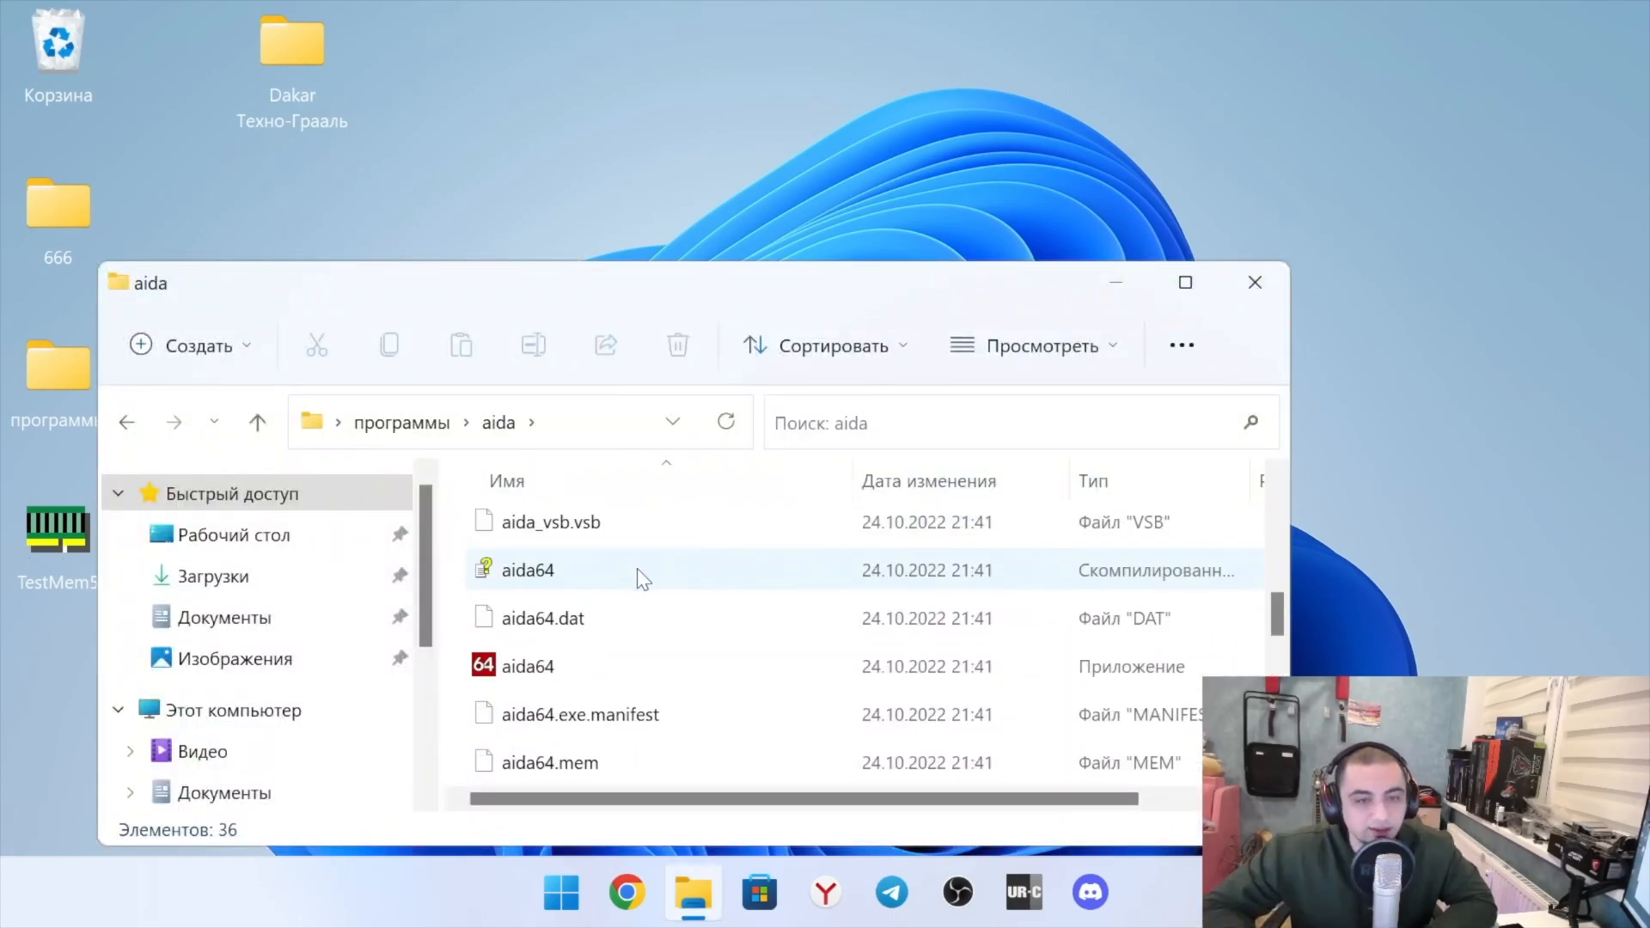
double_click(616, 664)
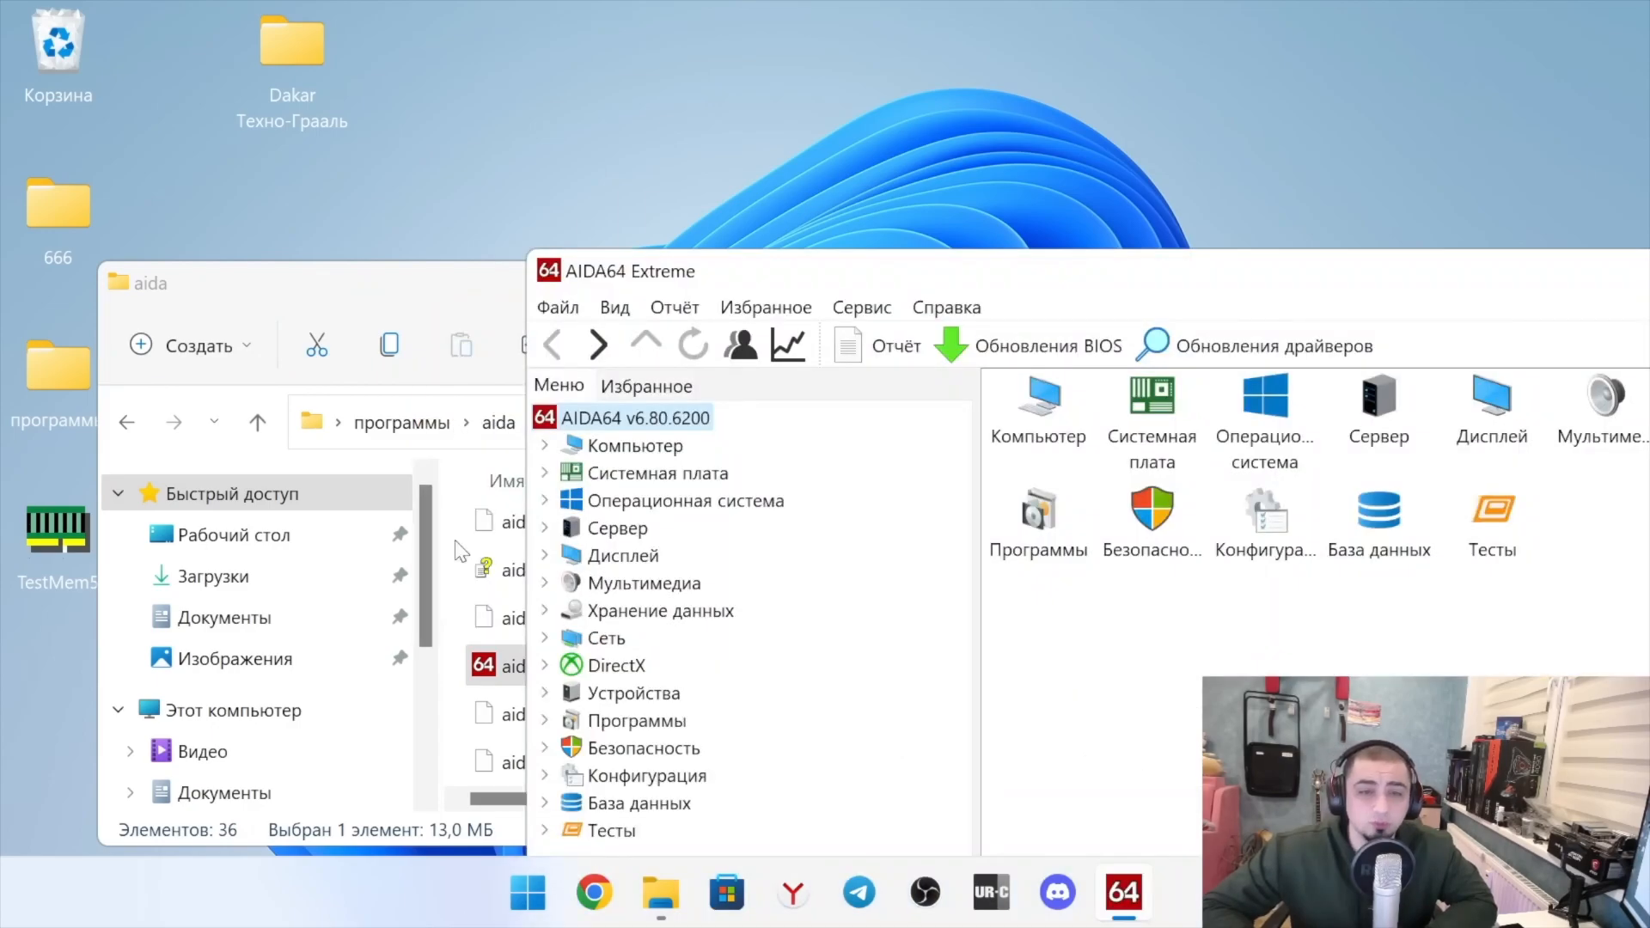
left_click(787, 345)
left_click_drag(1143, 330, 461, 100)
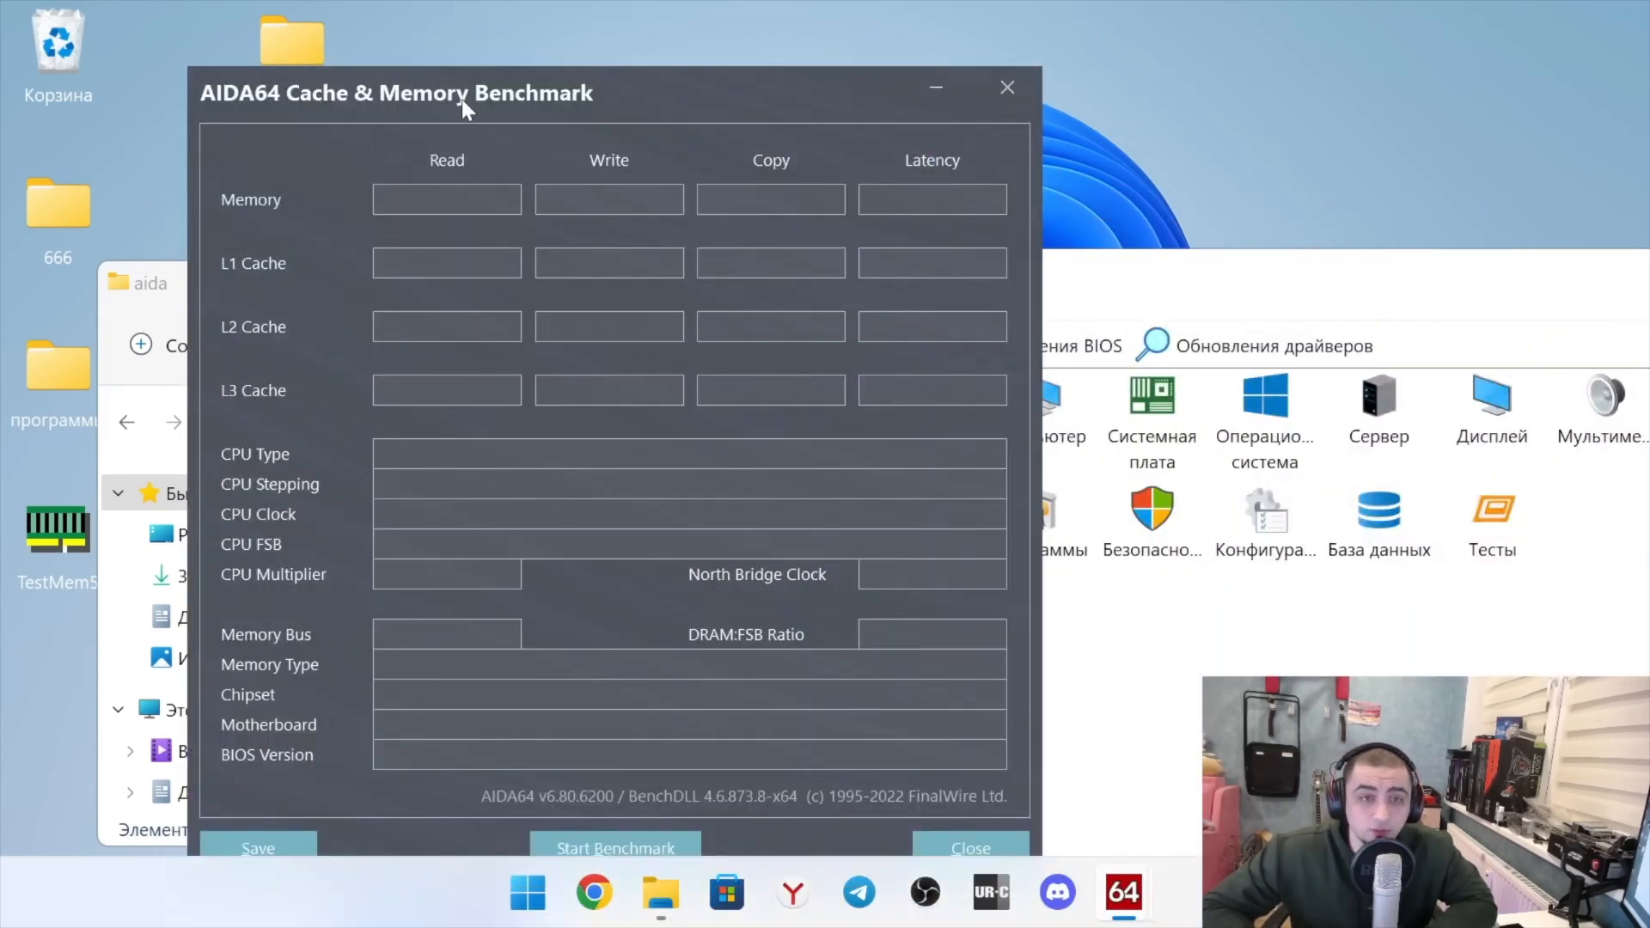
left_click(595, 848)
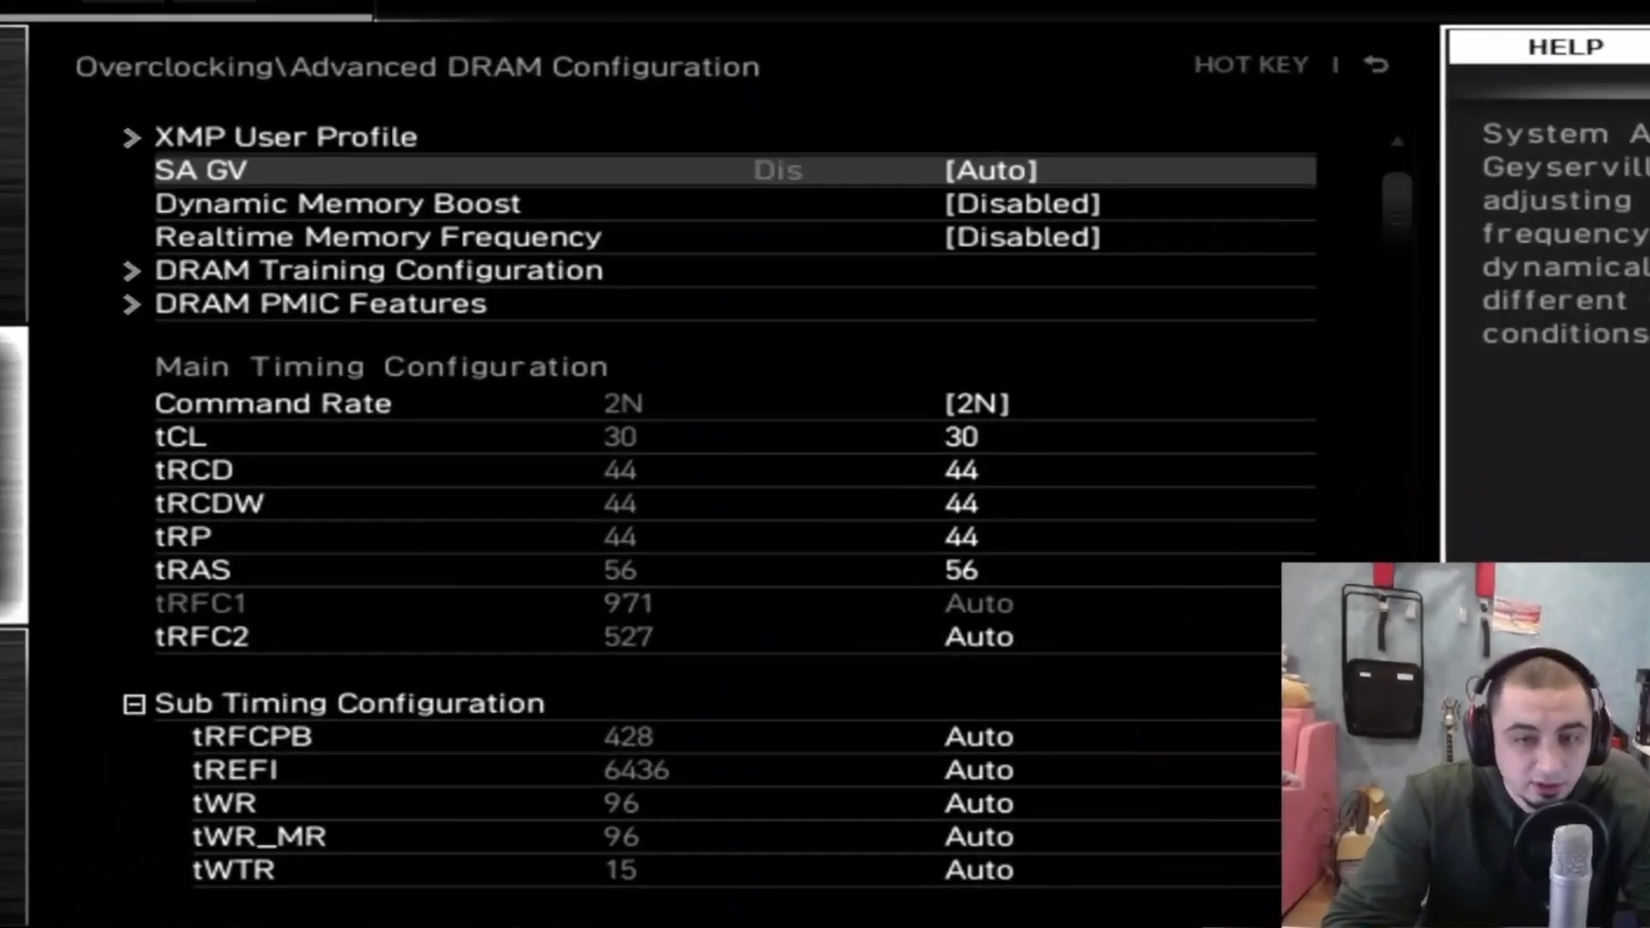
Set tRCD, tRCDW and tRP to 38 in the main timings of Advanced DRAM Configuration
key("Down")
key("Down")
key("Down")
key("Down")
key("Down")
key("Down")
key("Down")
key("Down")
key("Down")
key("Down")
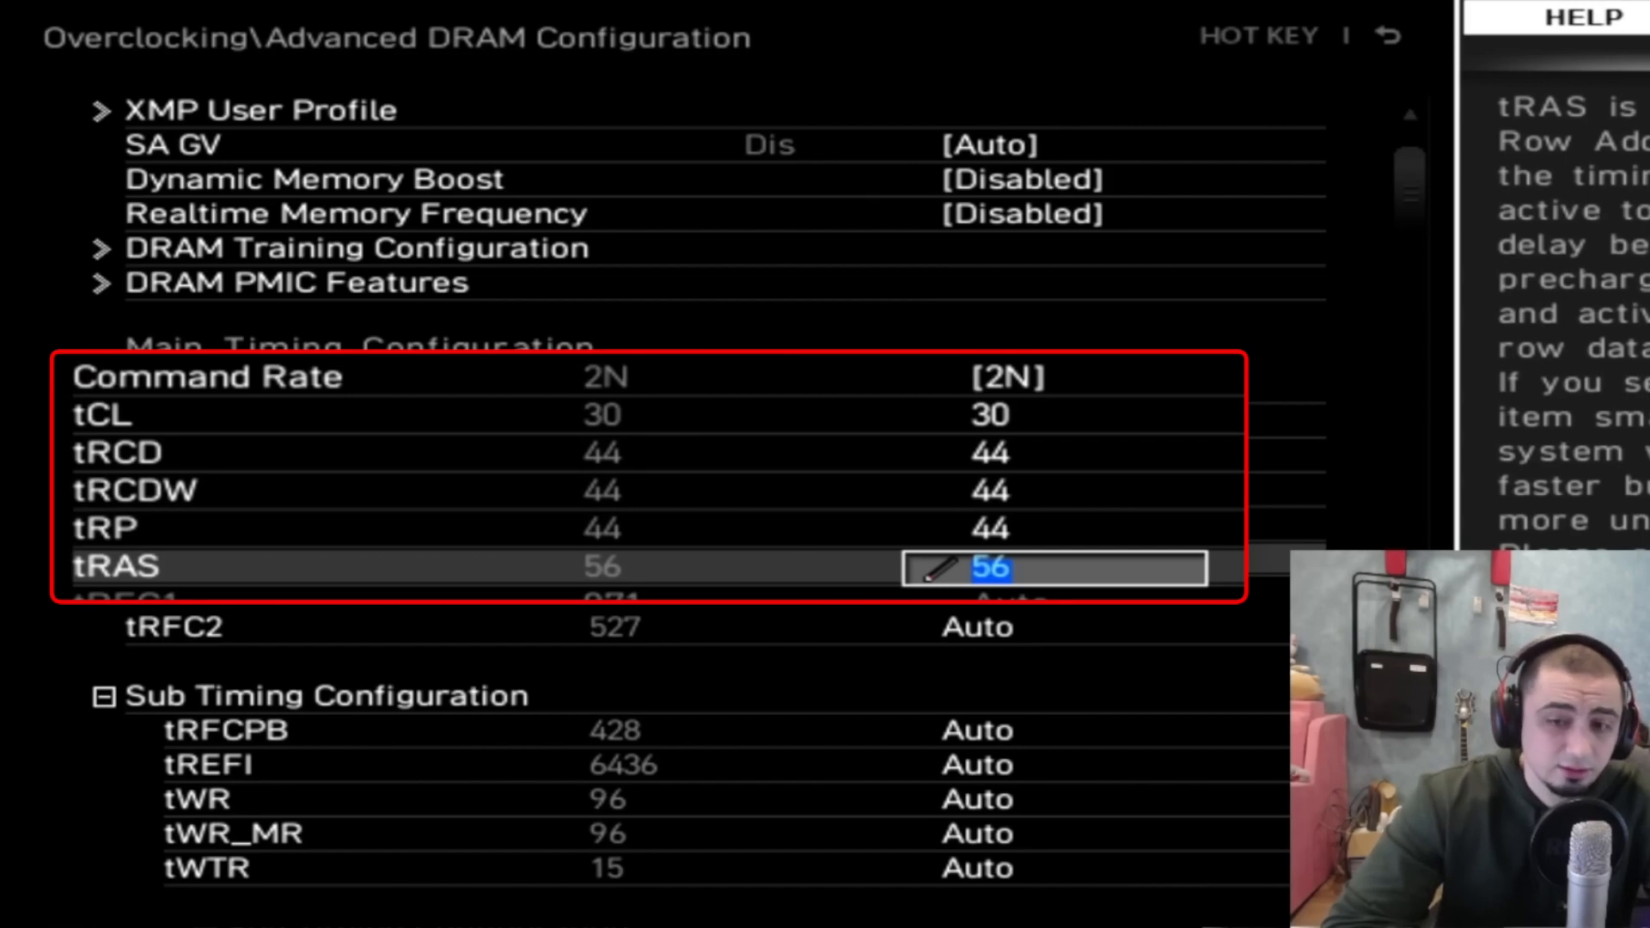
key("Up")
key("Up")
key("Up")
type("38")
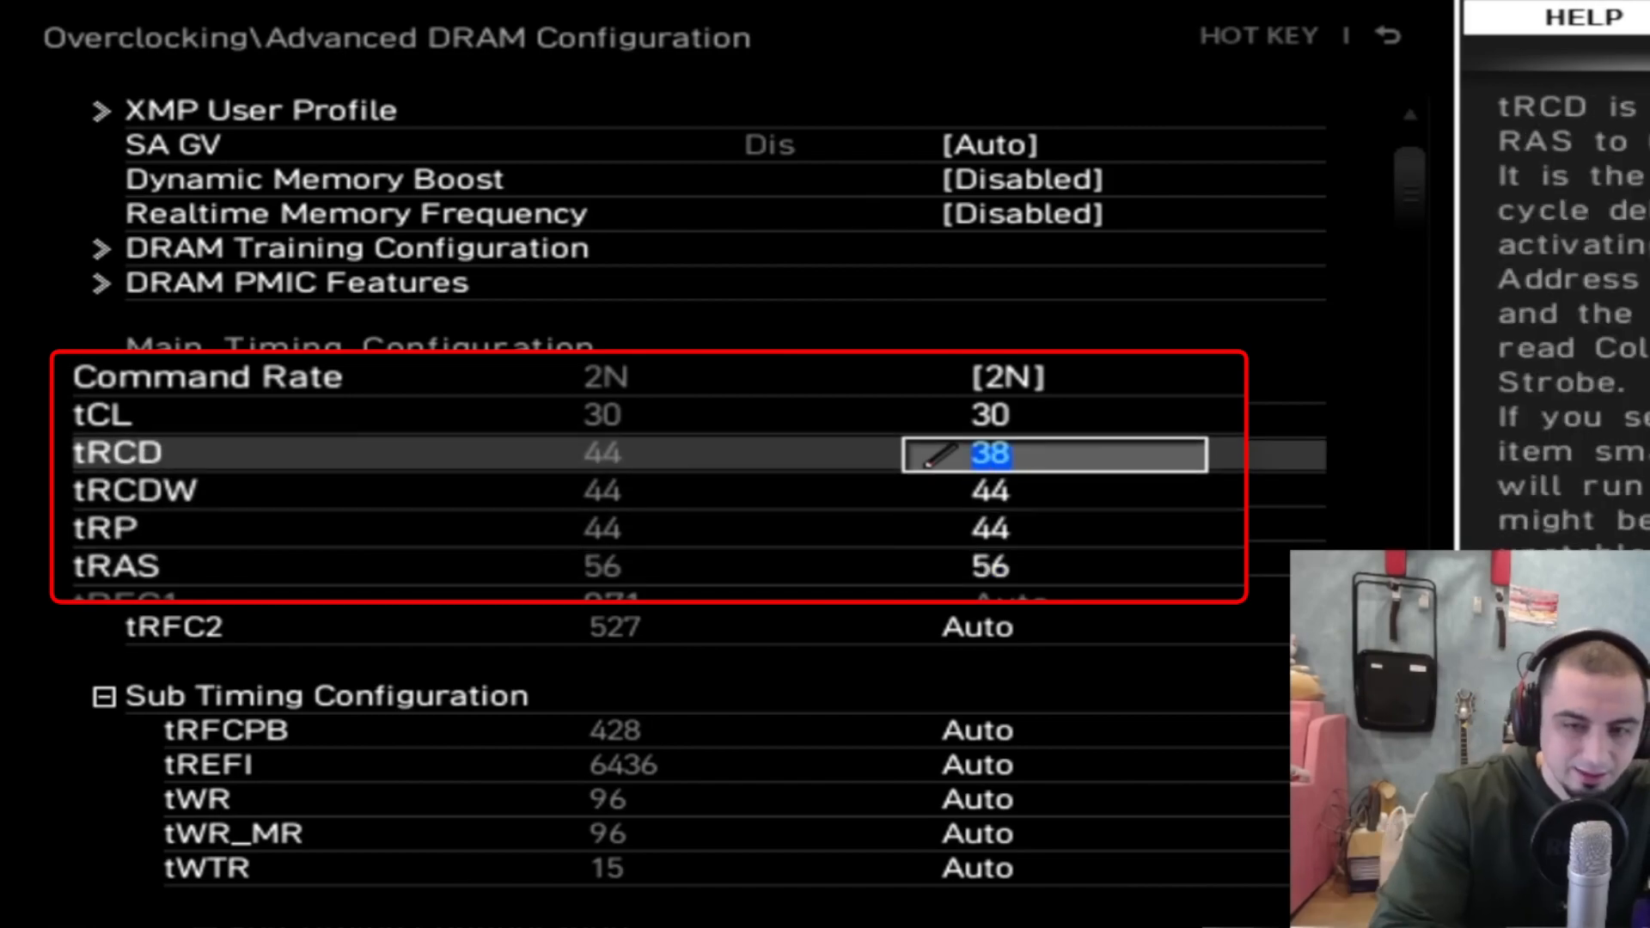
key("Down")
type("38")
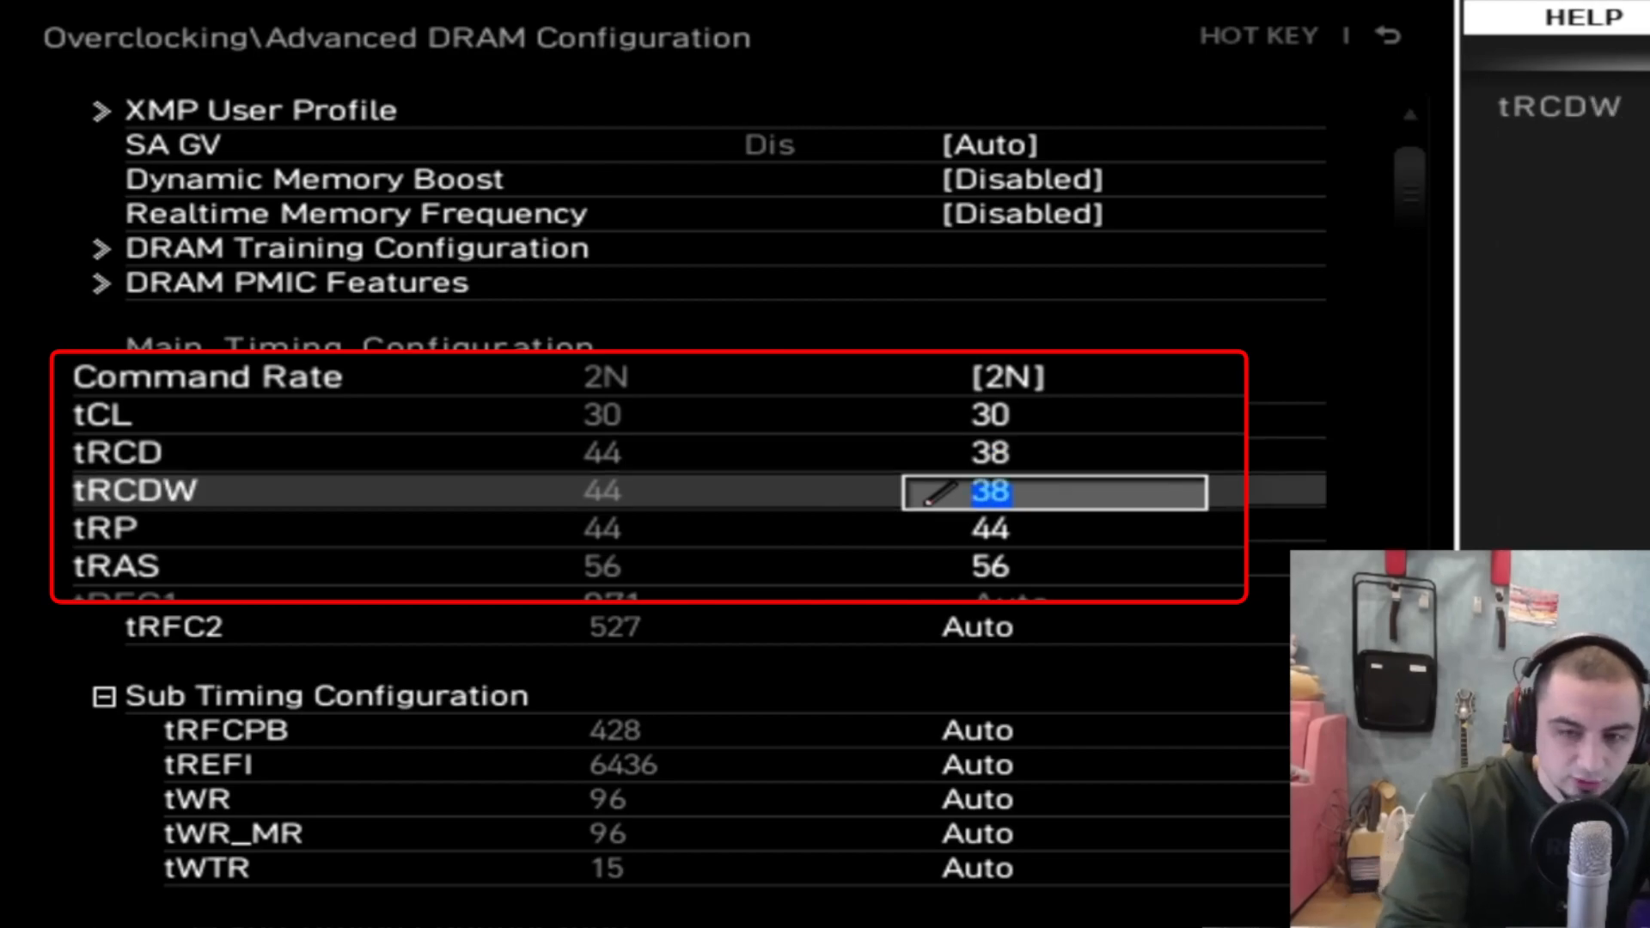
key("Down")
type("38")
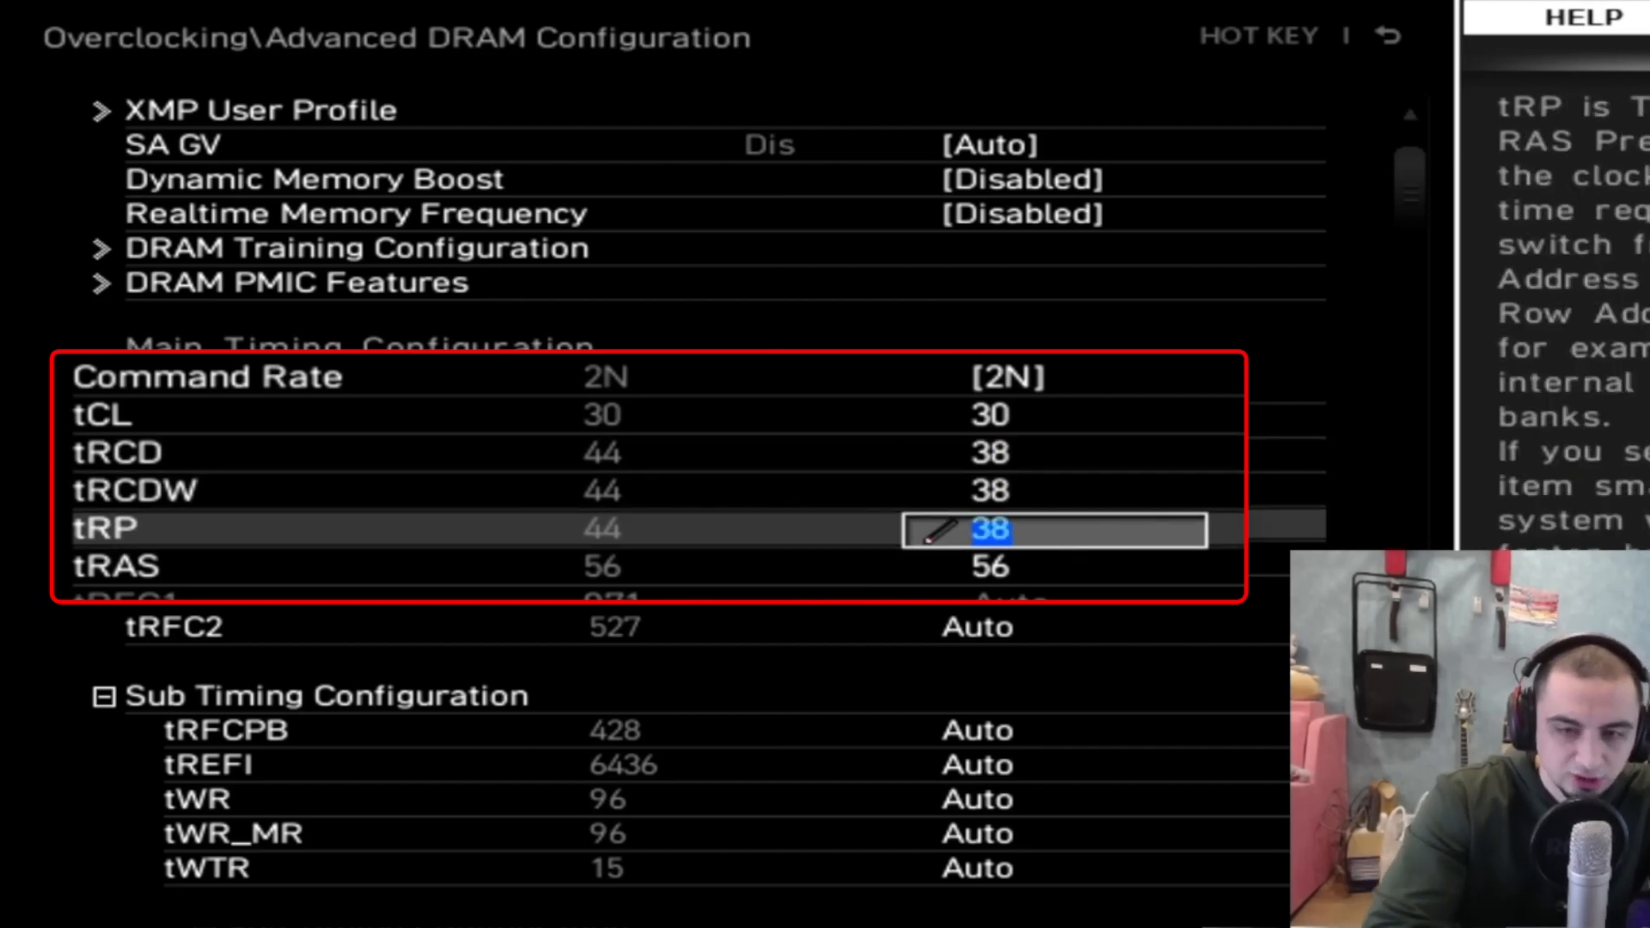
Set tRAS to 50, then save the BIOS changes and restart
key("Down")
key("Up")
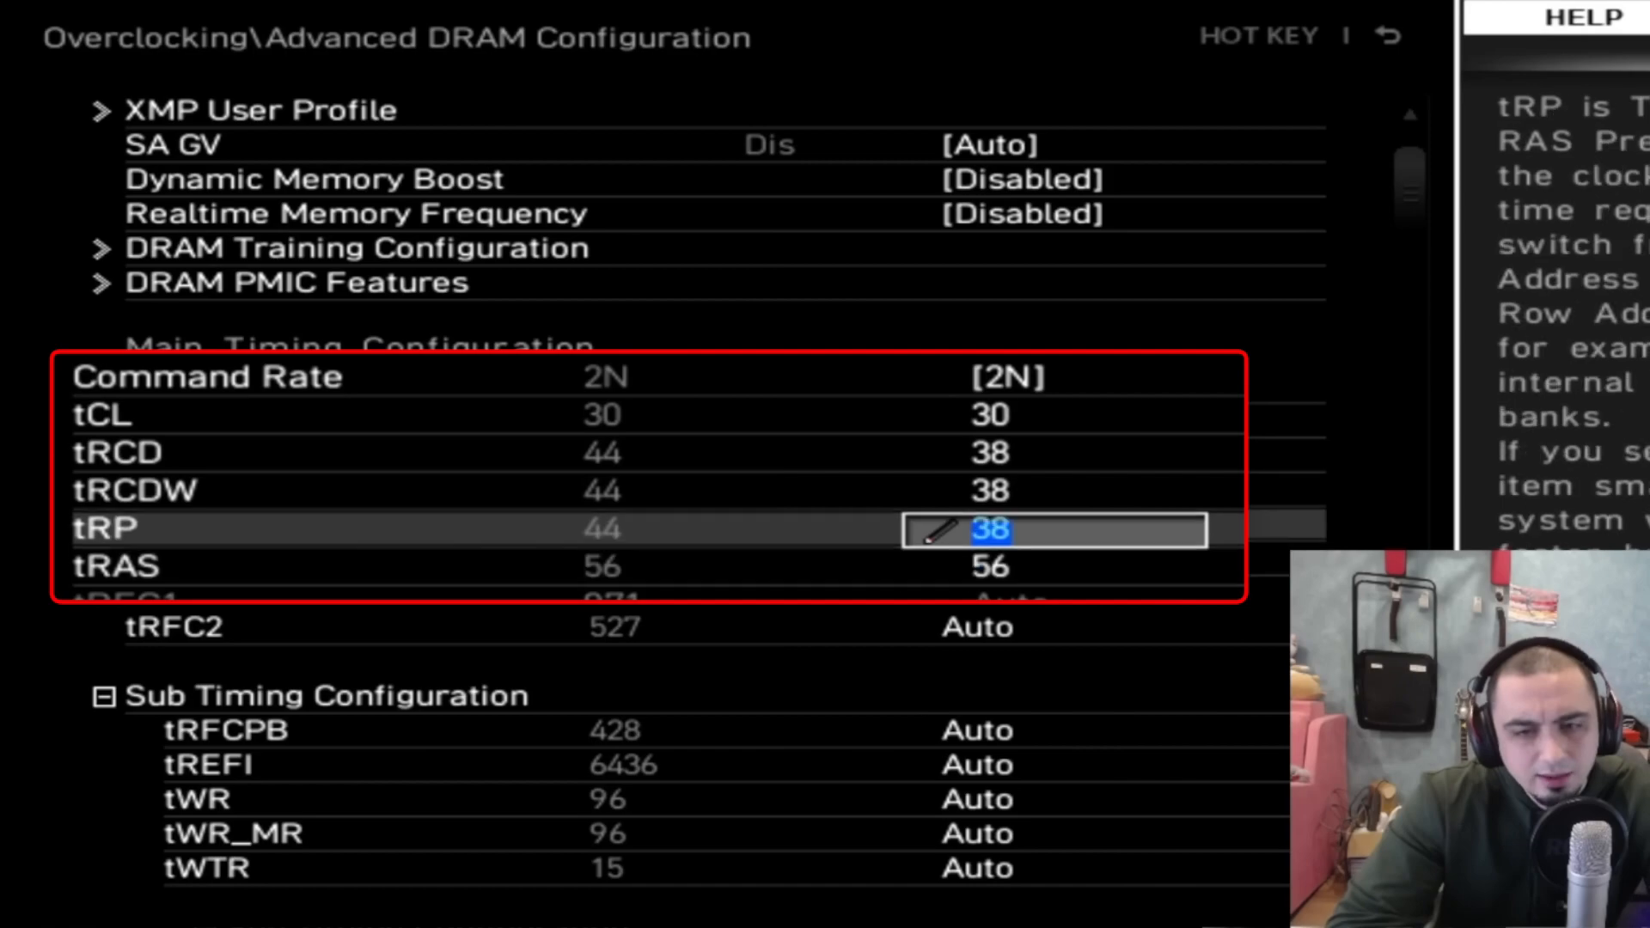
key("Down")
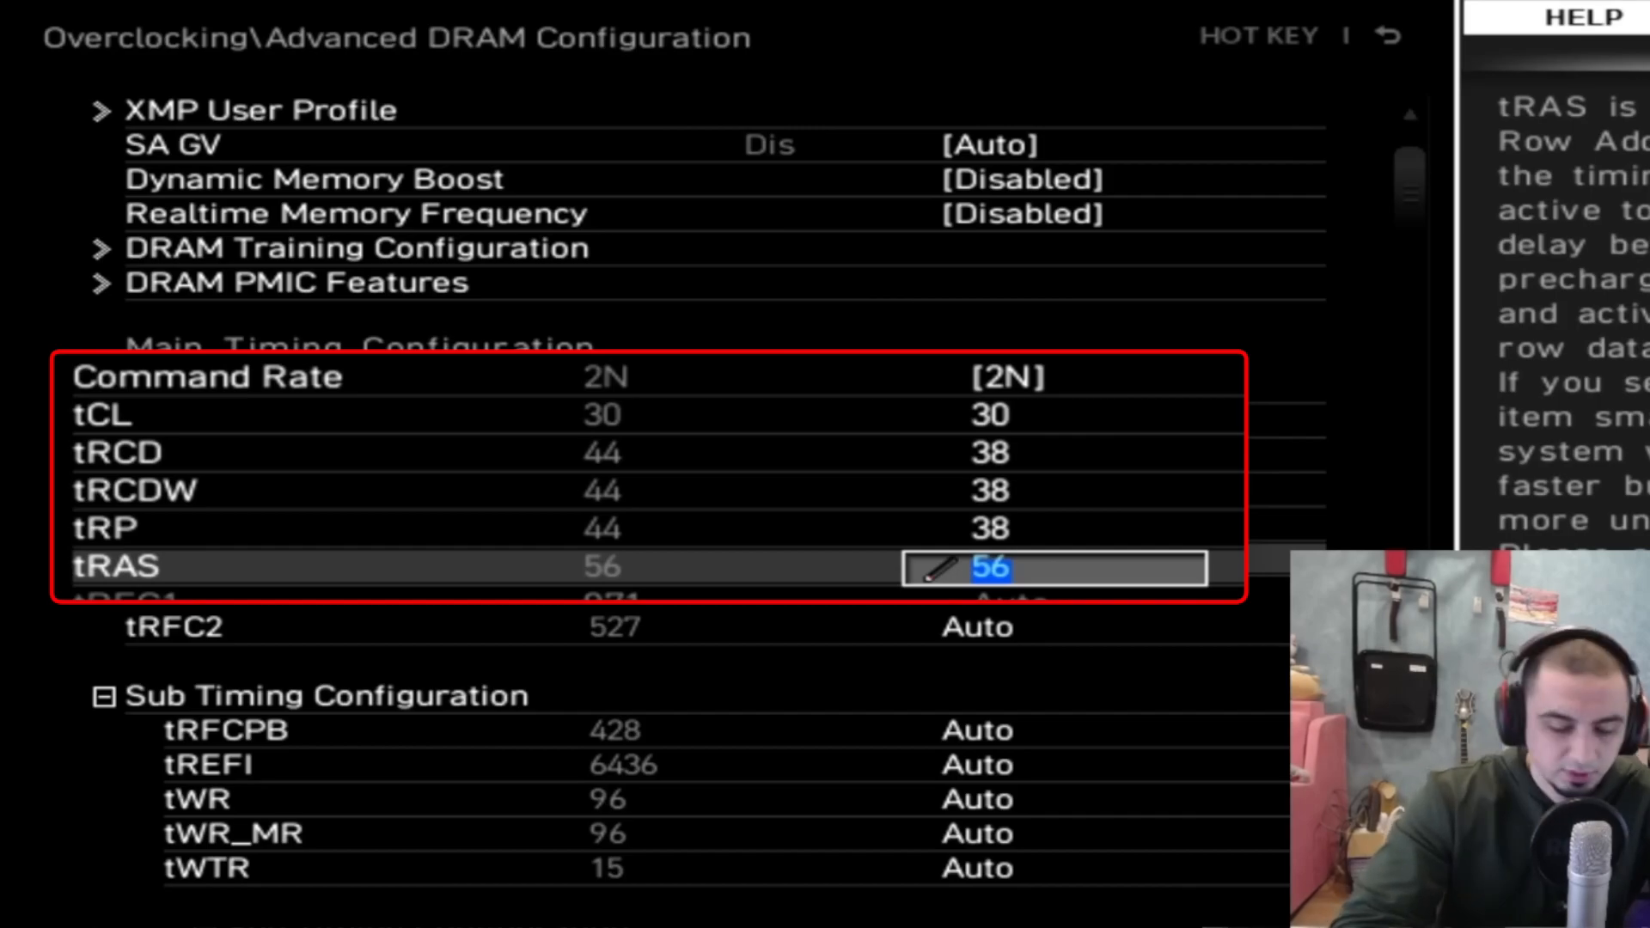
type("50")
key("F10")
key("Return")
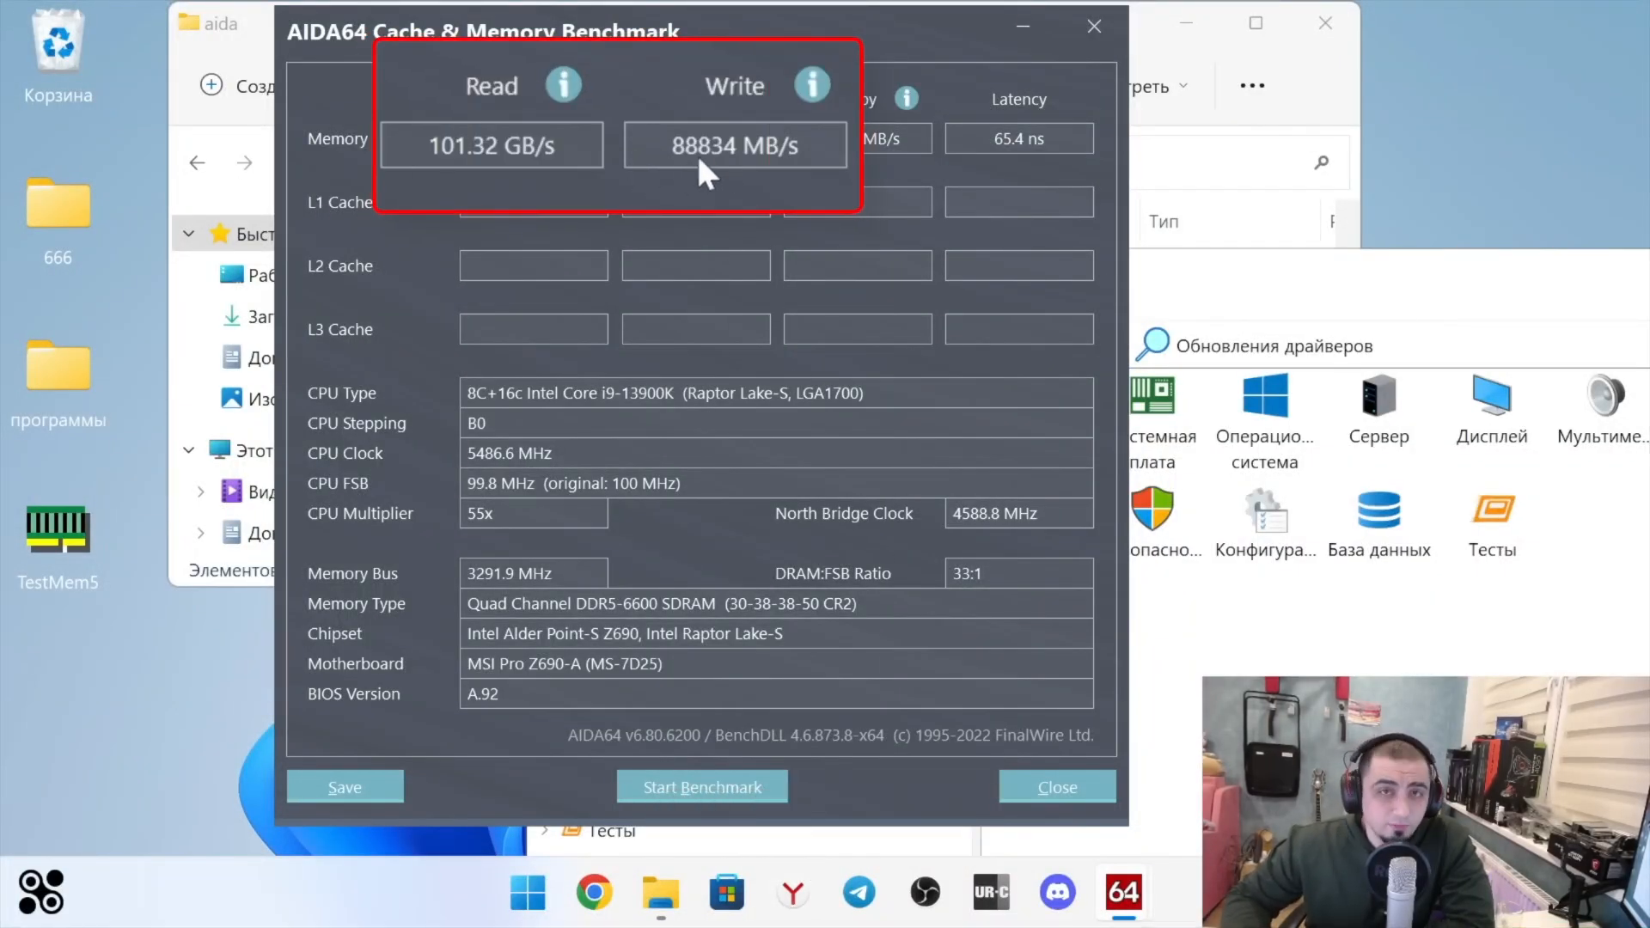
Move the AIDA64 Cache & Memory Benchmark window aside while reviewing the memory results
left_click_drag(671, 42, 1075, 48)
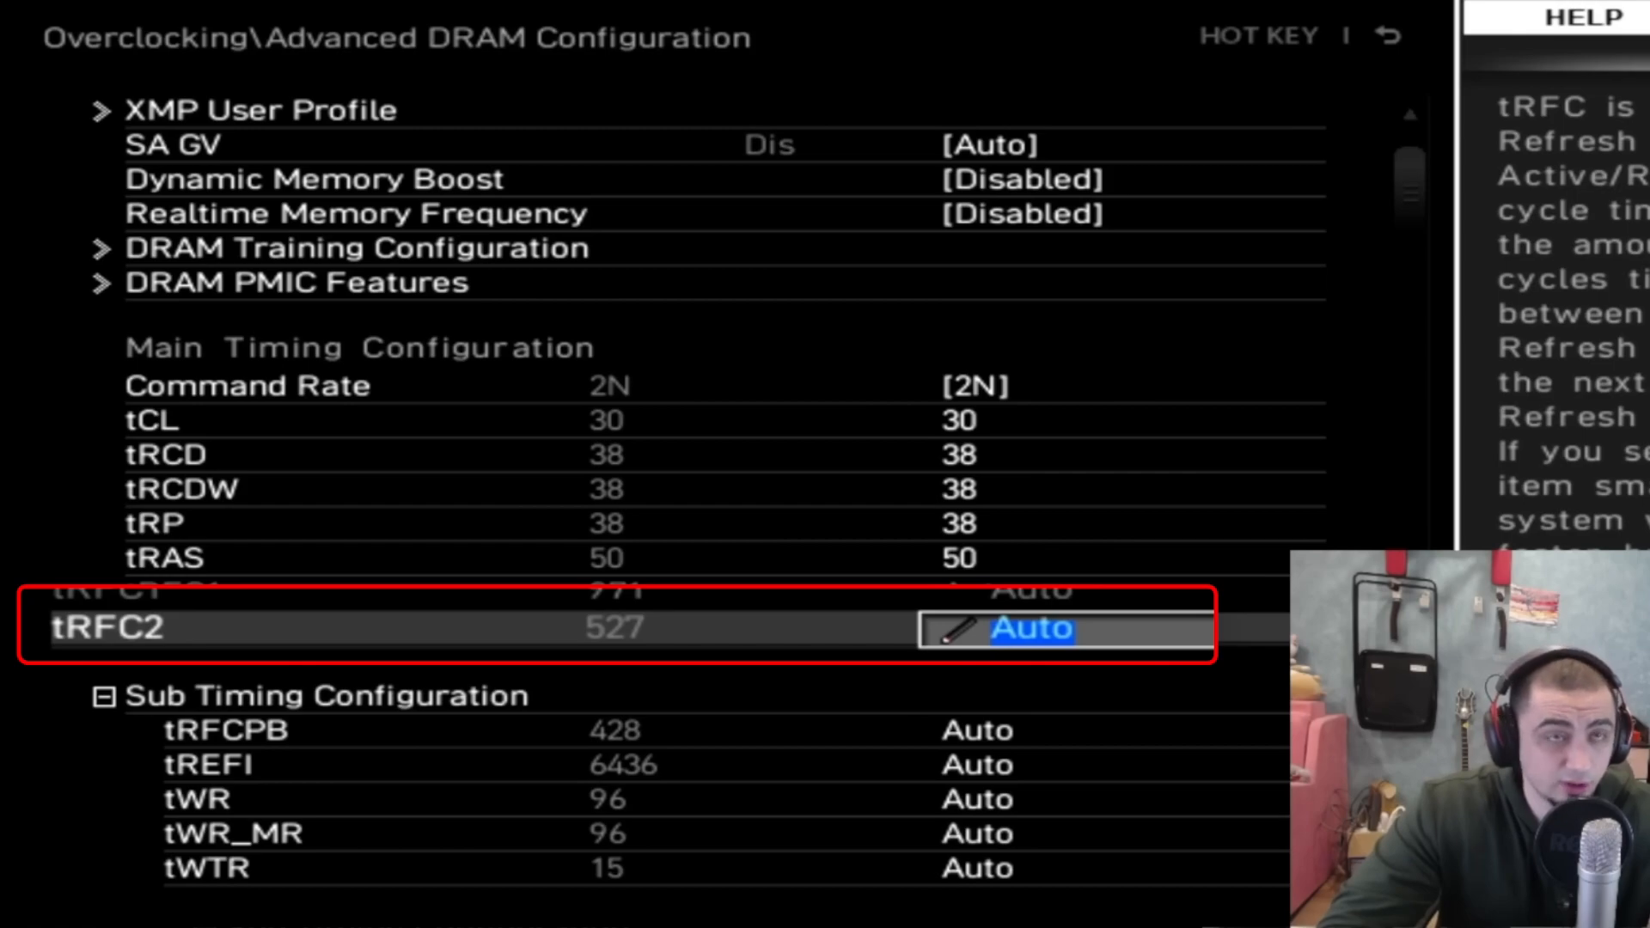
Set the refresh timings tRFC2 to 368, tRFCPB to 240 and tREFI to 65024
type("3689")
key("BackSpace")
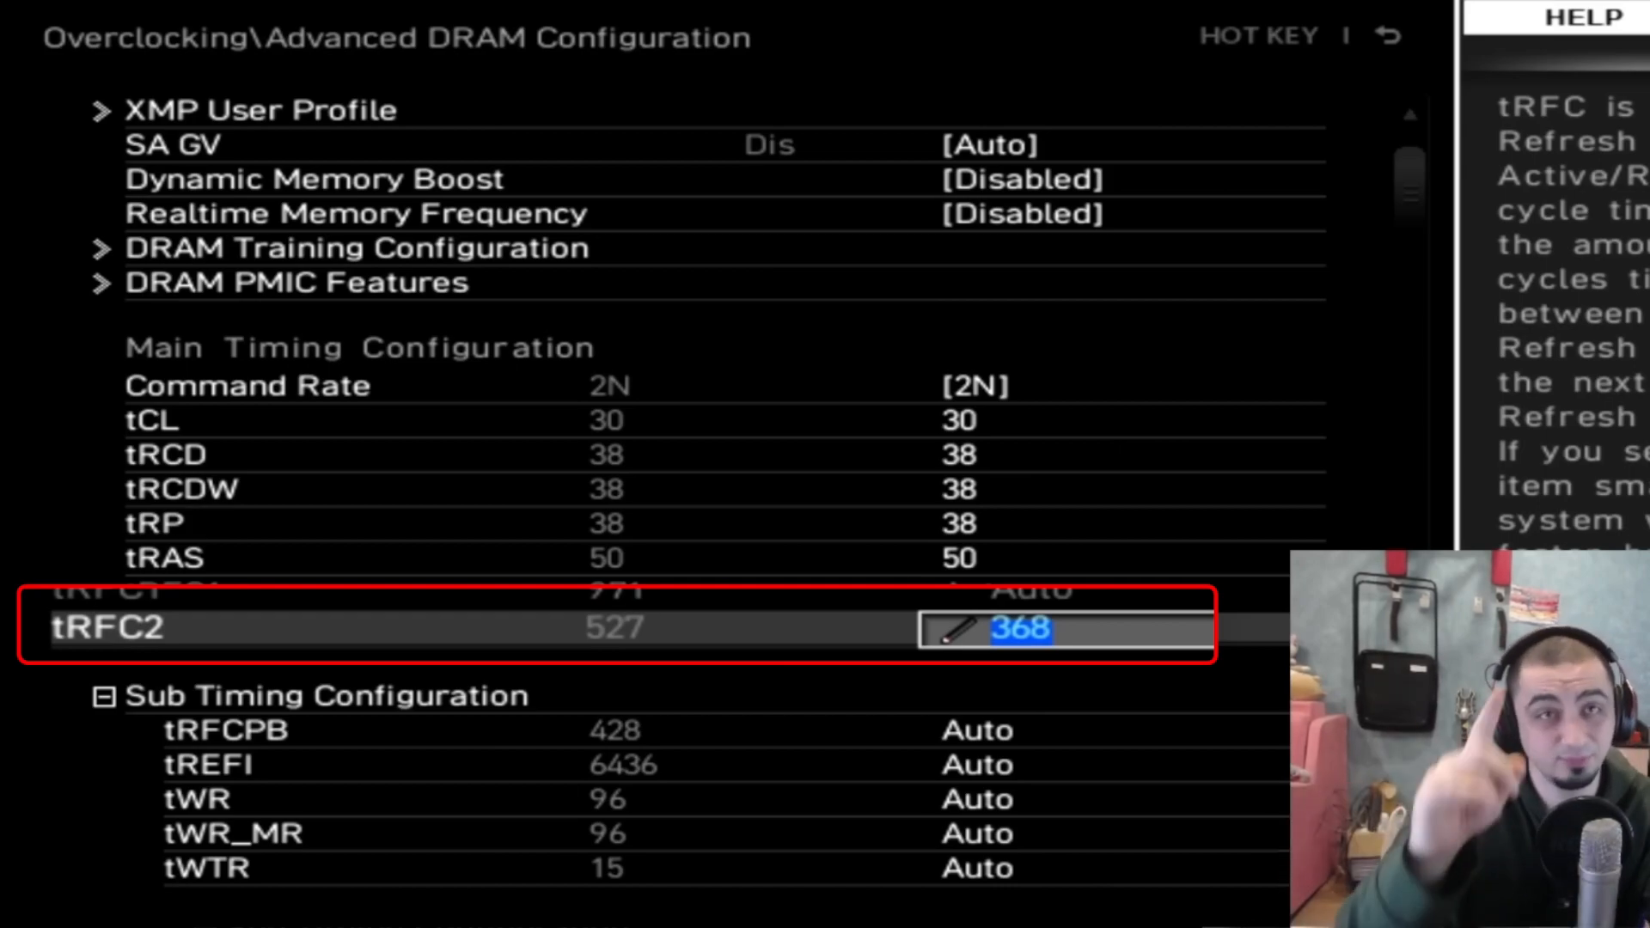
key("Down")
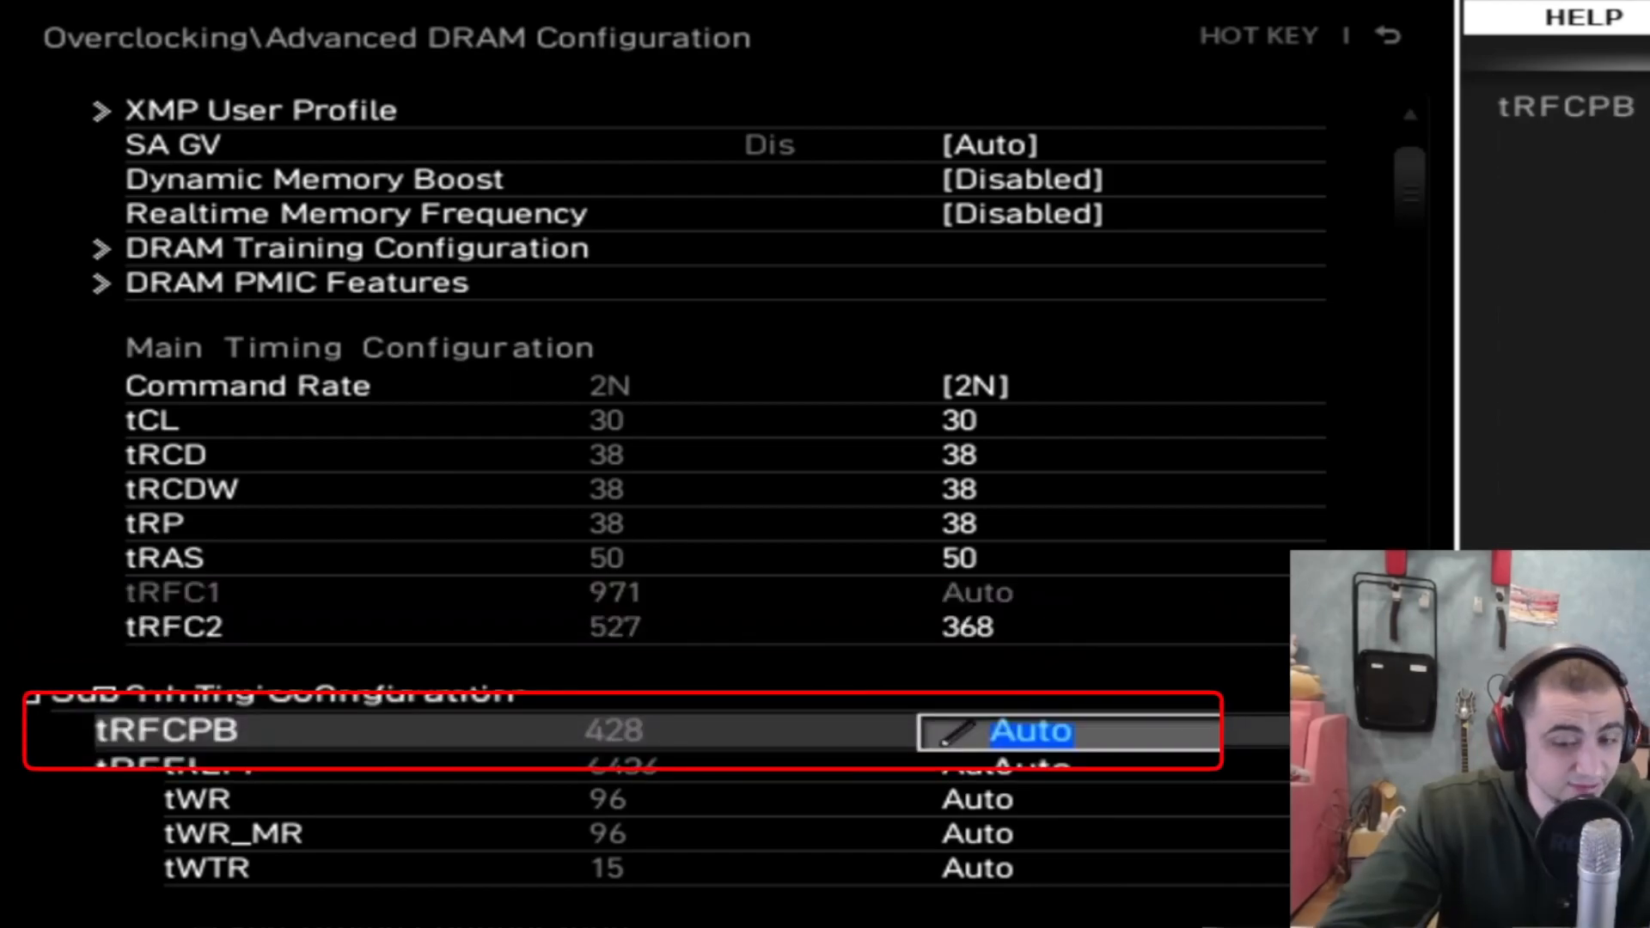
type("240")
key("Return")
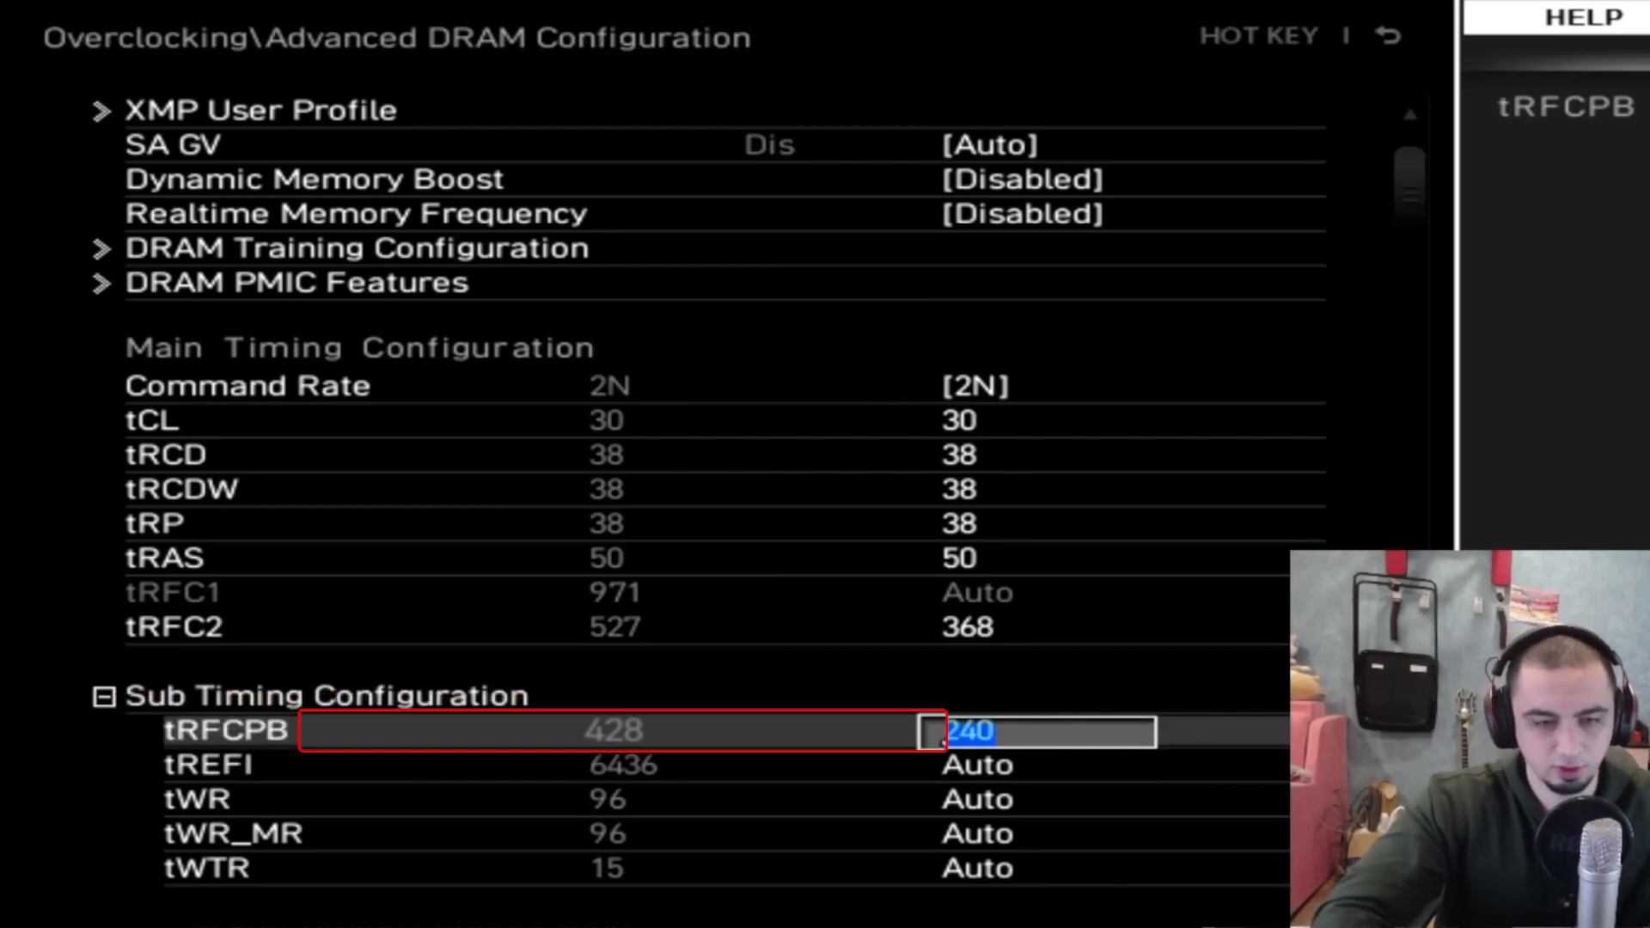
key("Down")
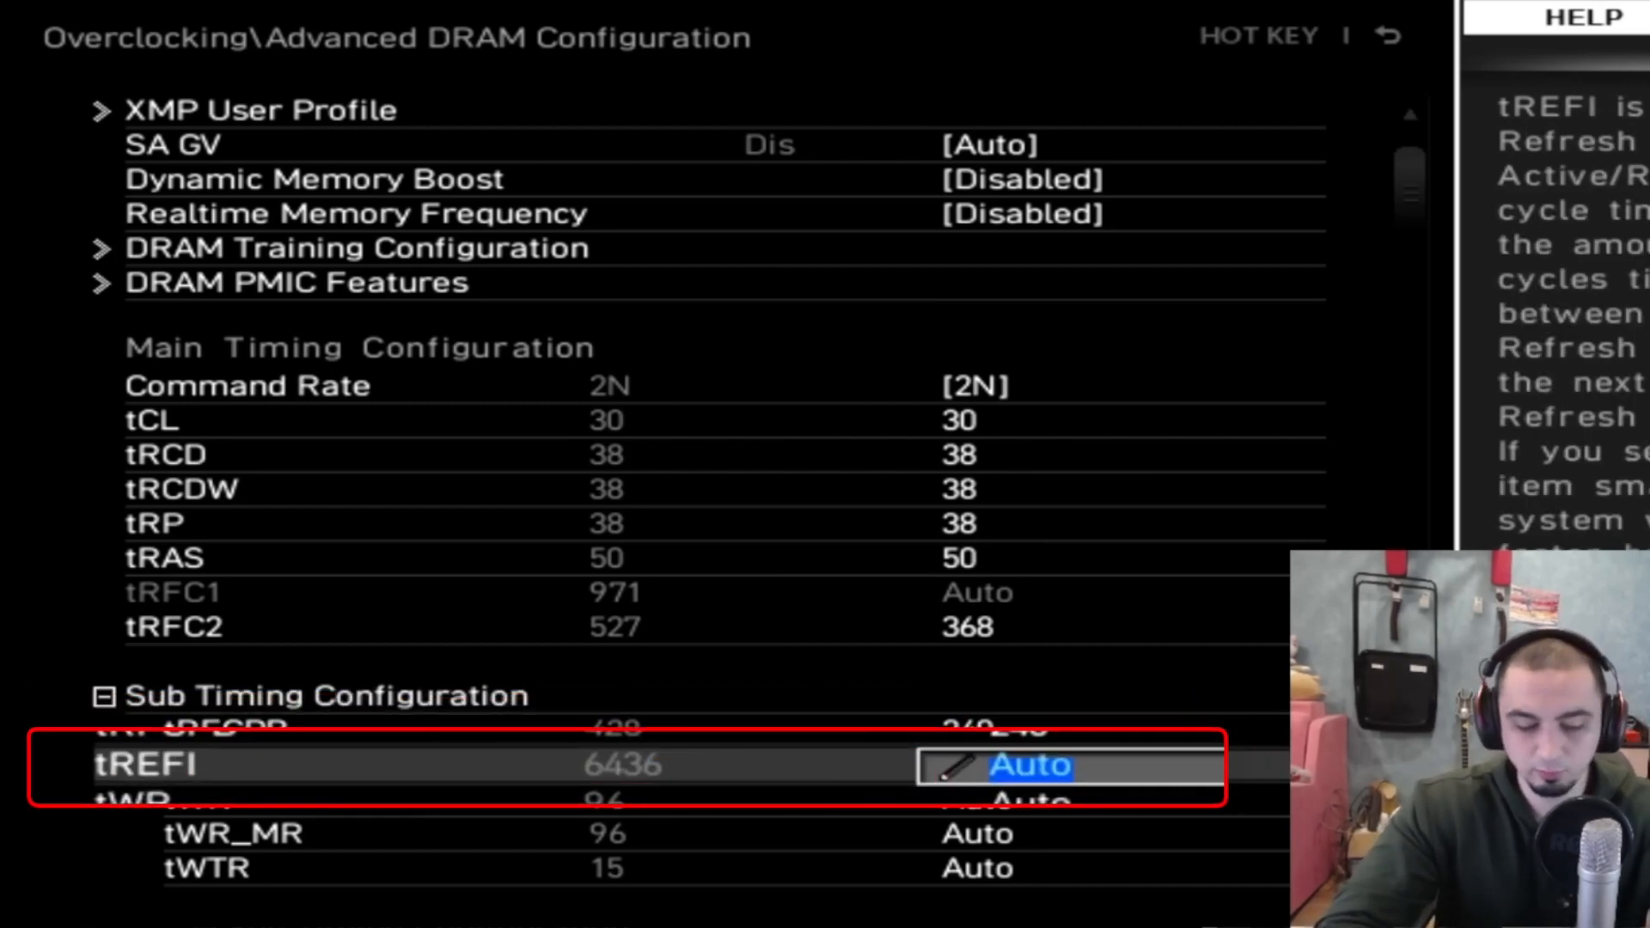
type("65024")
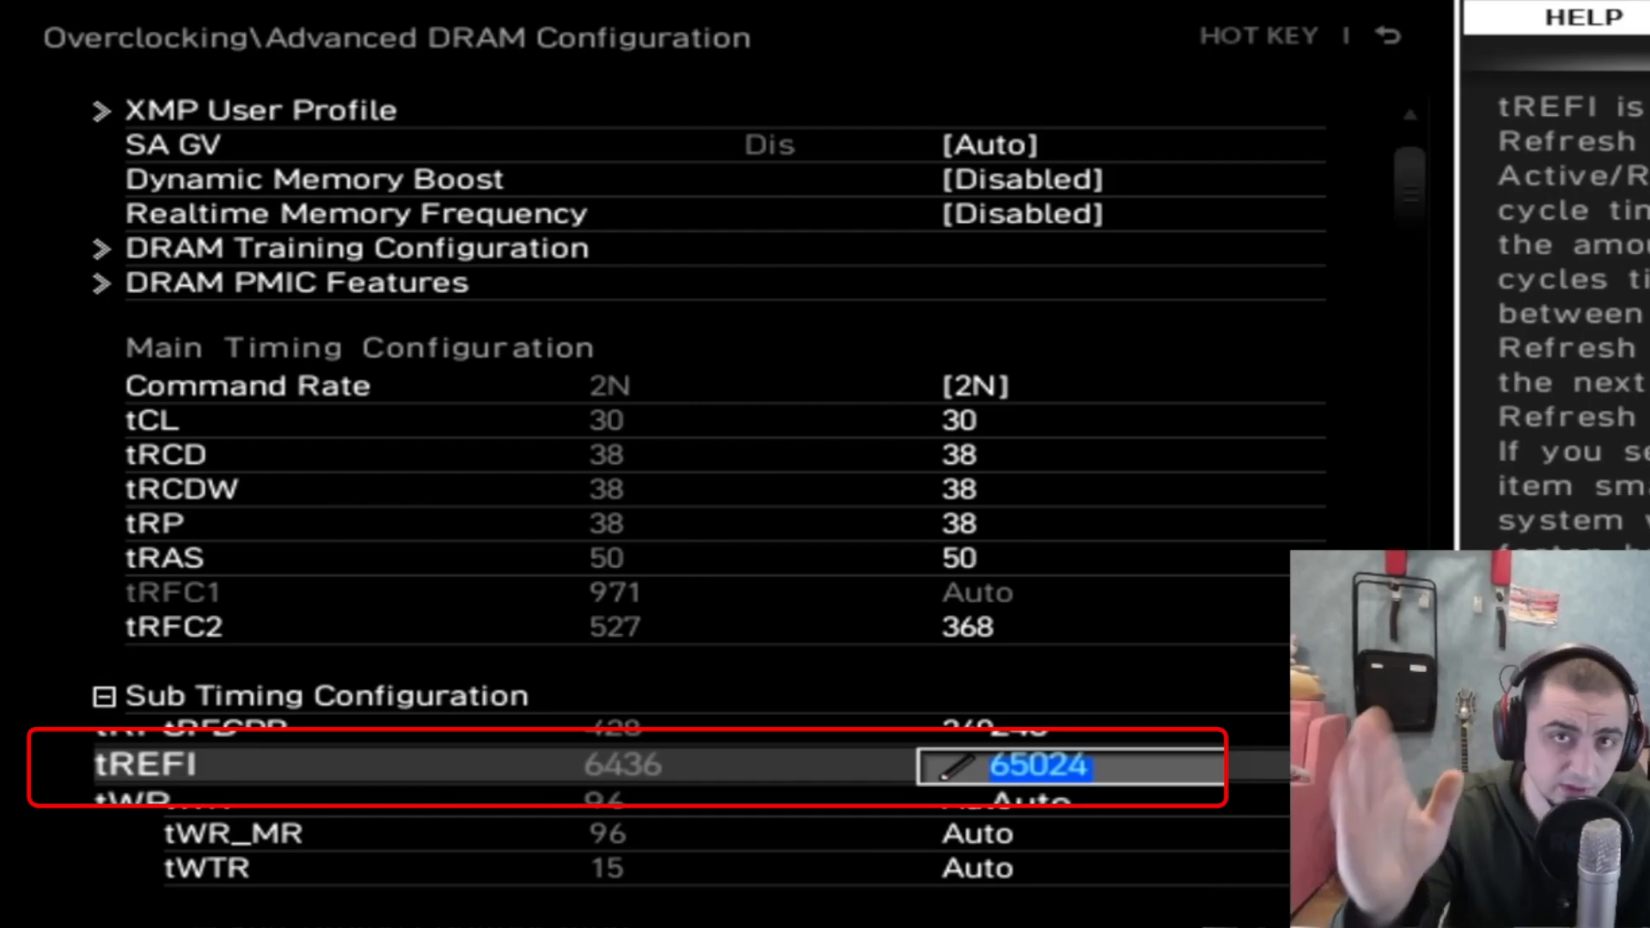
Set tWR and tWR_MR to 48 in the sub timings and save the BIOS changes
key("Down")
type("48")
key("Down")
type("48")
key("Down")
key("Down")
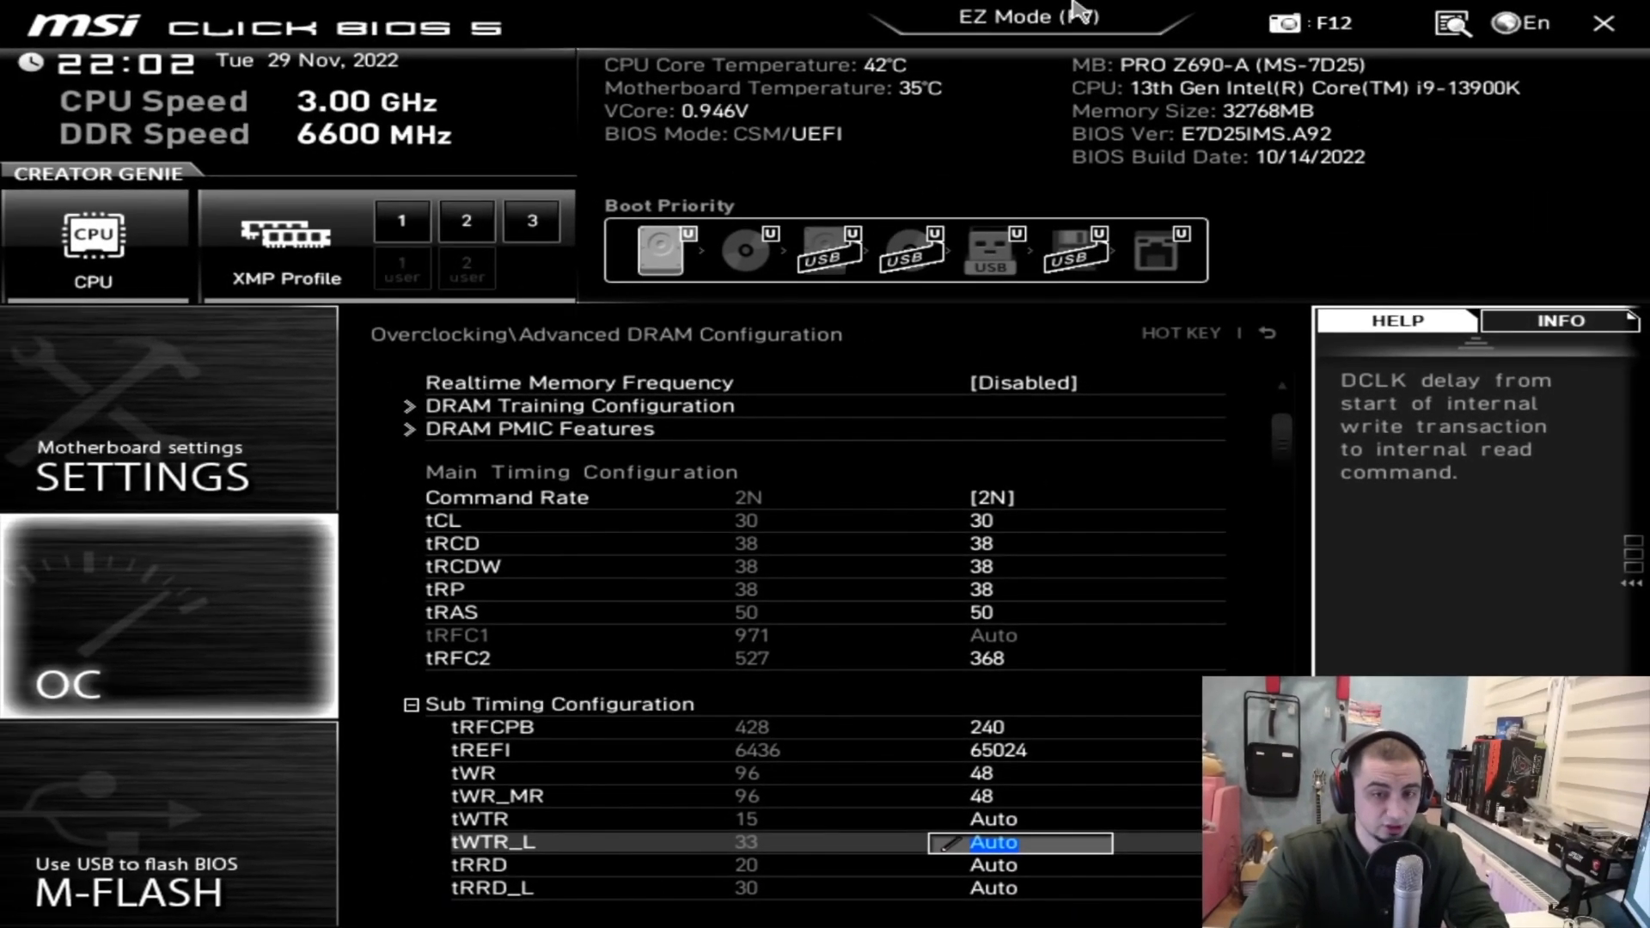
key("F10")
key("Escape")
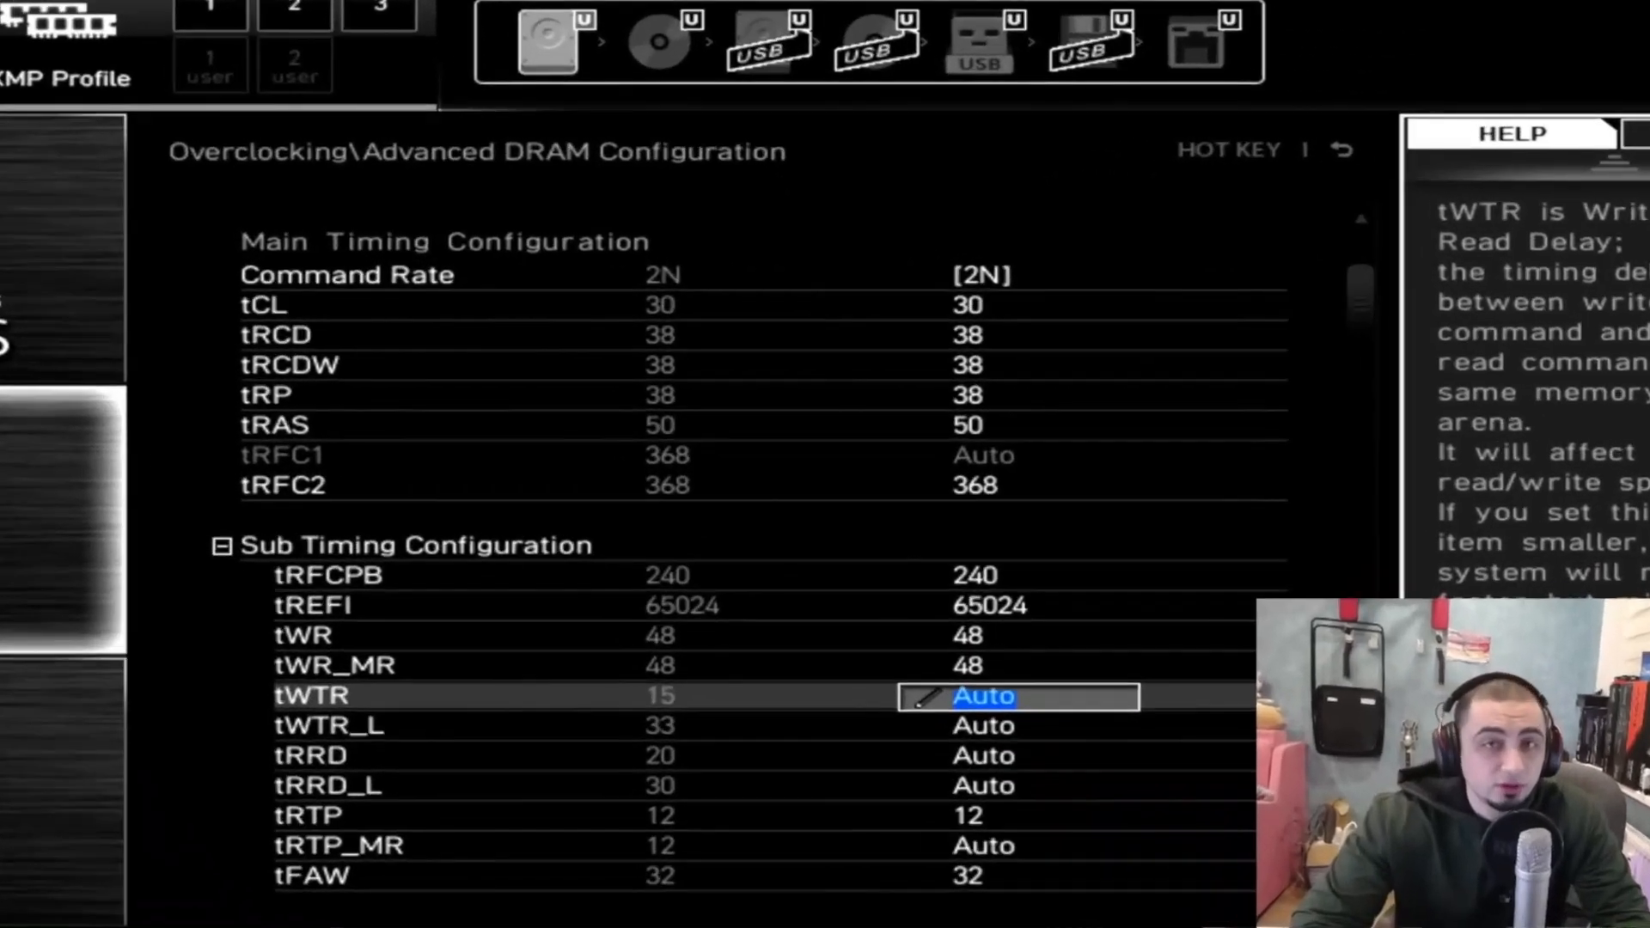
Set tRTP_MR to 12 in the sub timings
key("Down")
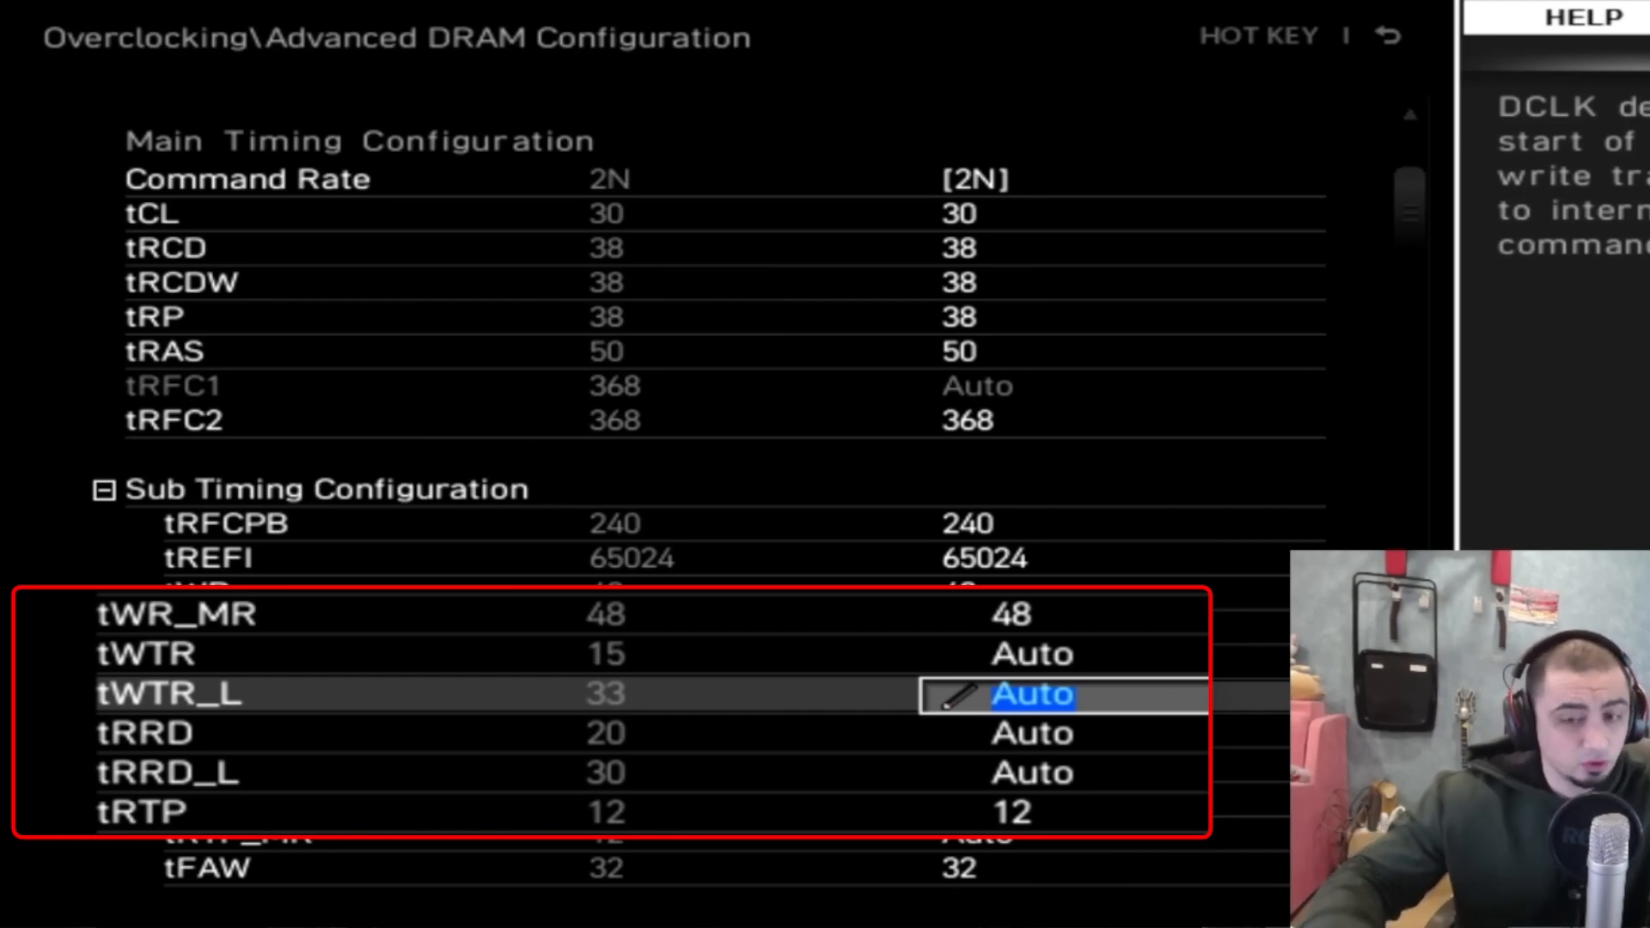
key("Down")
key("Down")
key("Down")
key("Down")
type("12")
key("Down")
key("Up")
key("Up")
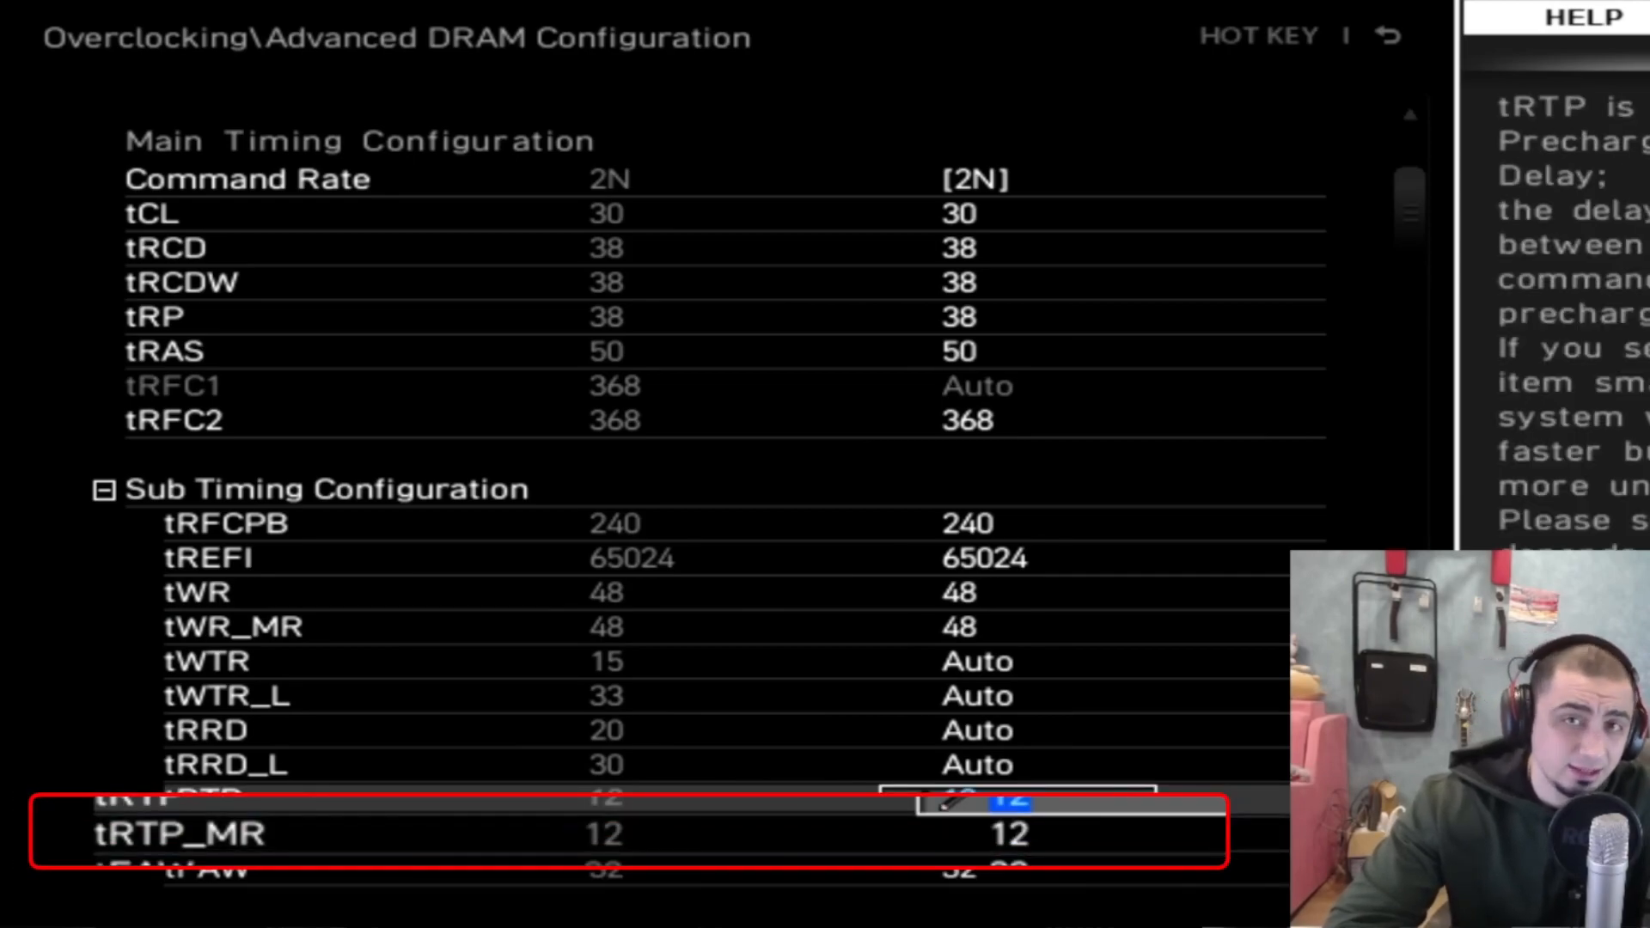
key("Down")
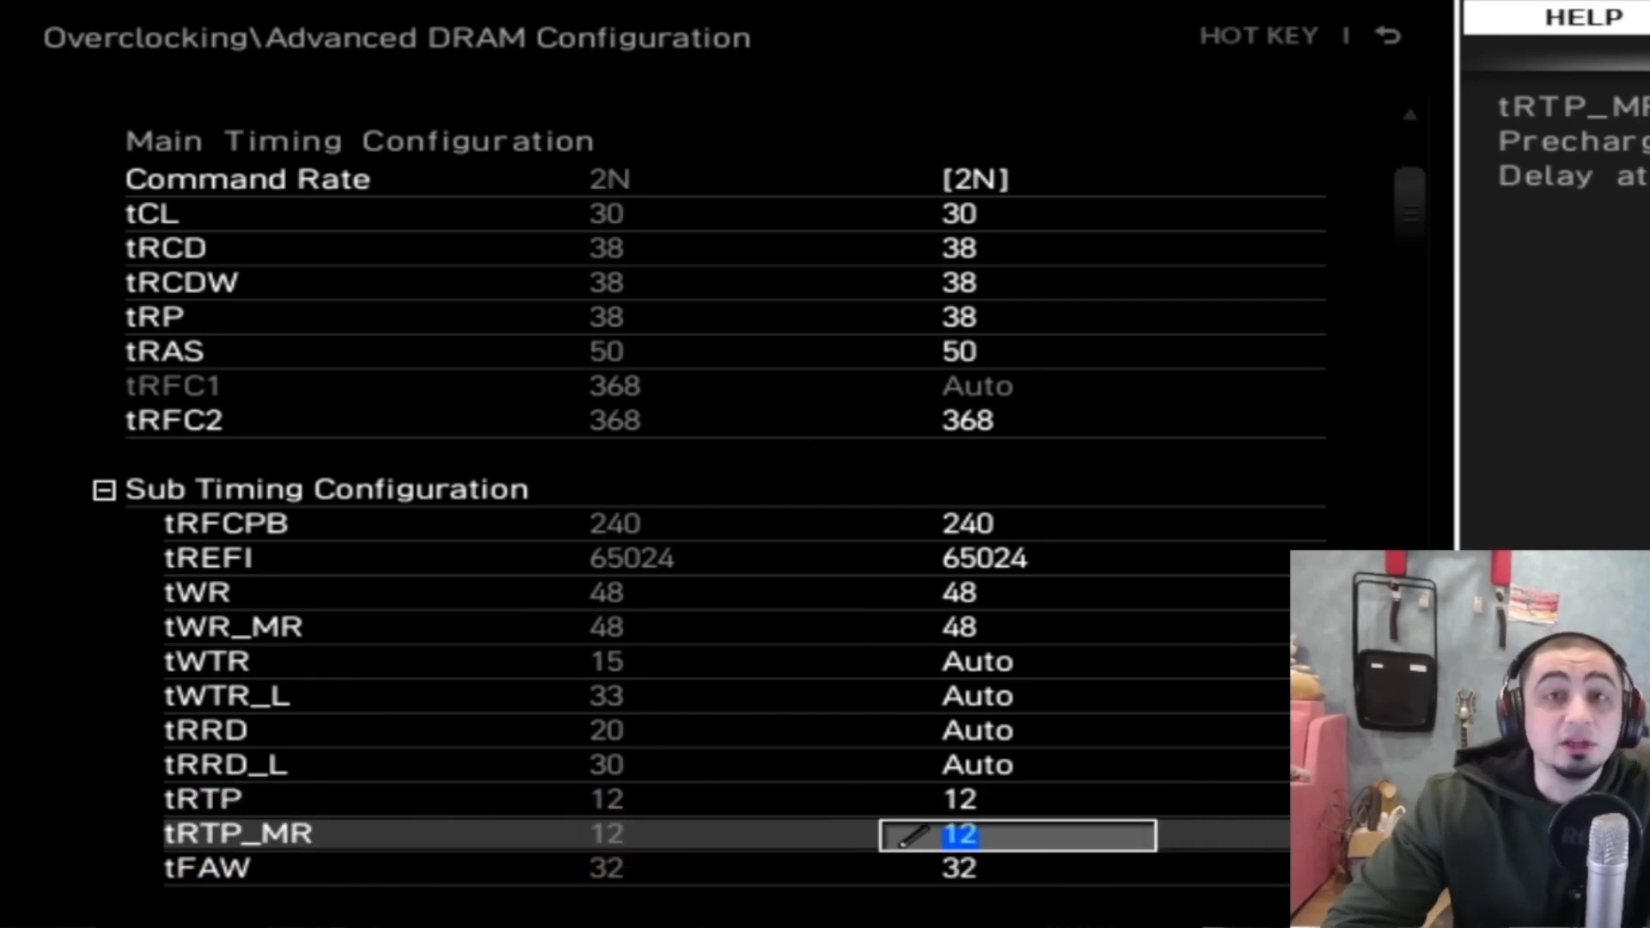
Set tCWL to 28 and tCKE to 10, then save the BIOS changes
key("Down")
key("Down")
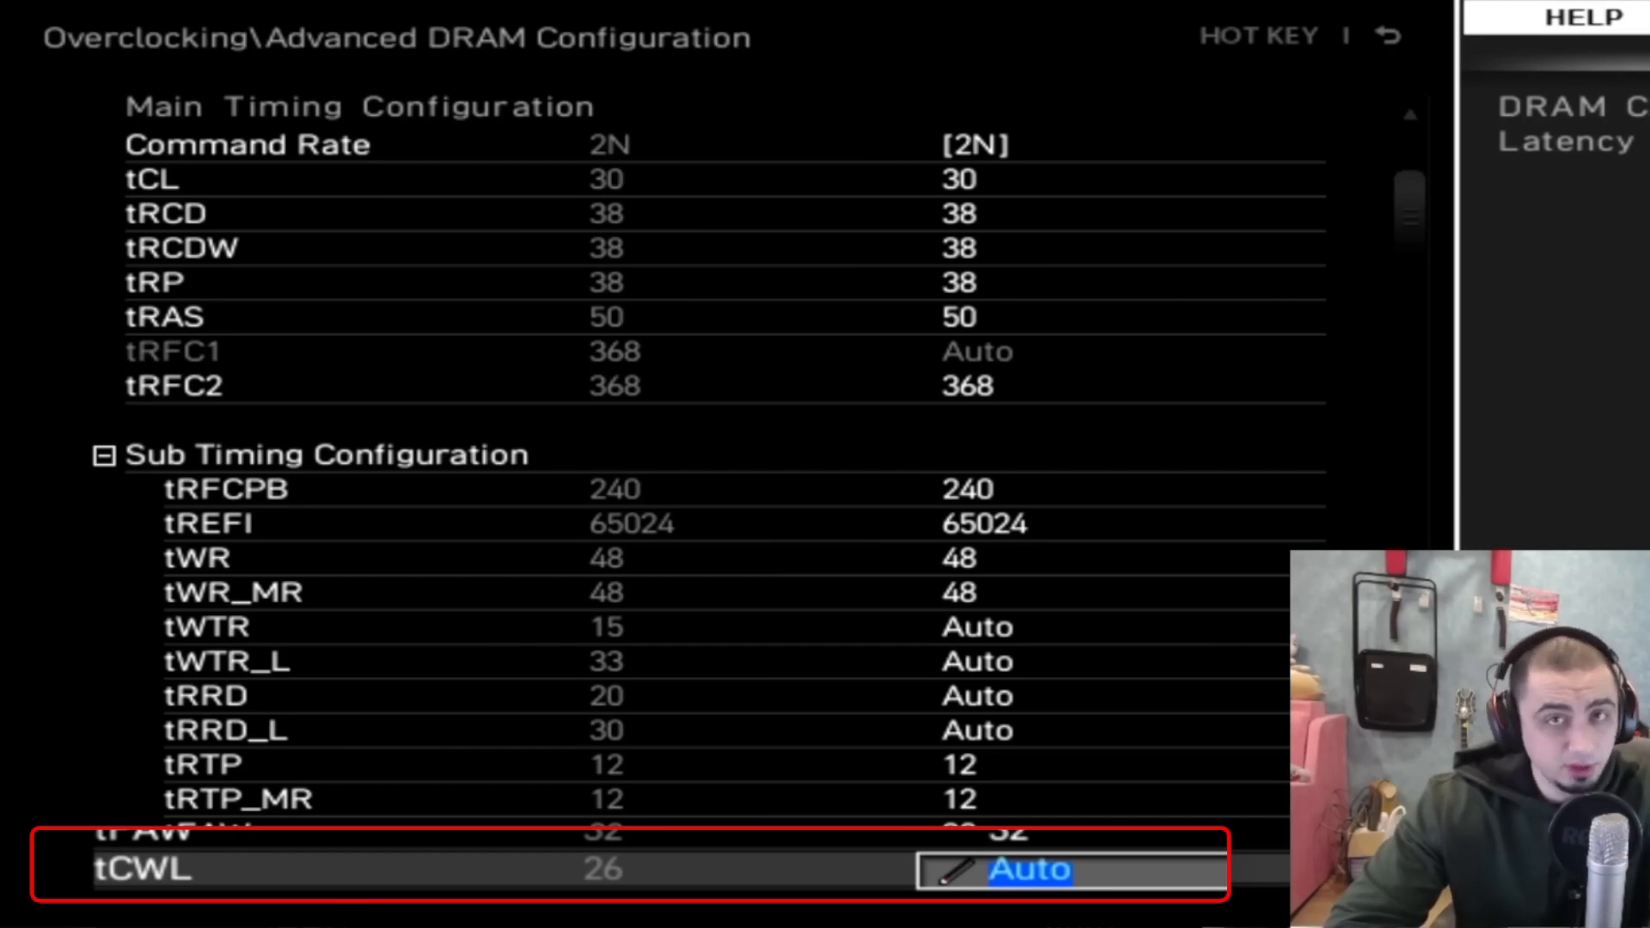
type("28")
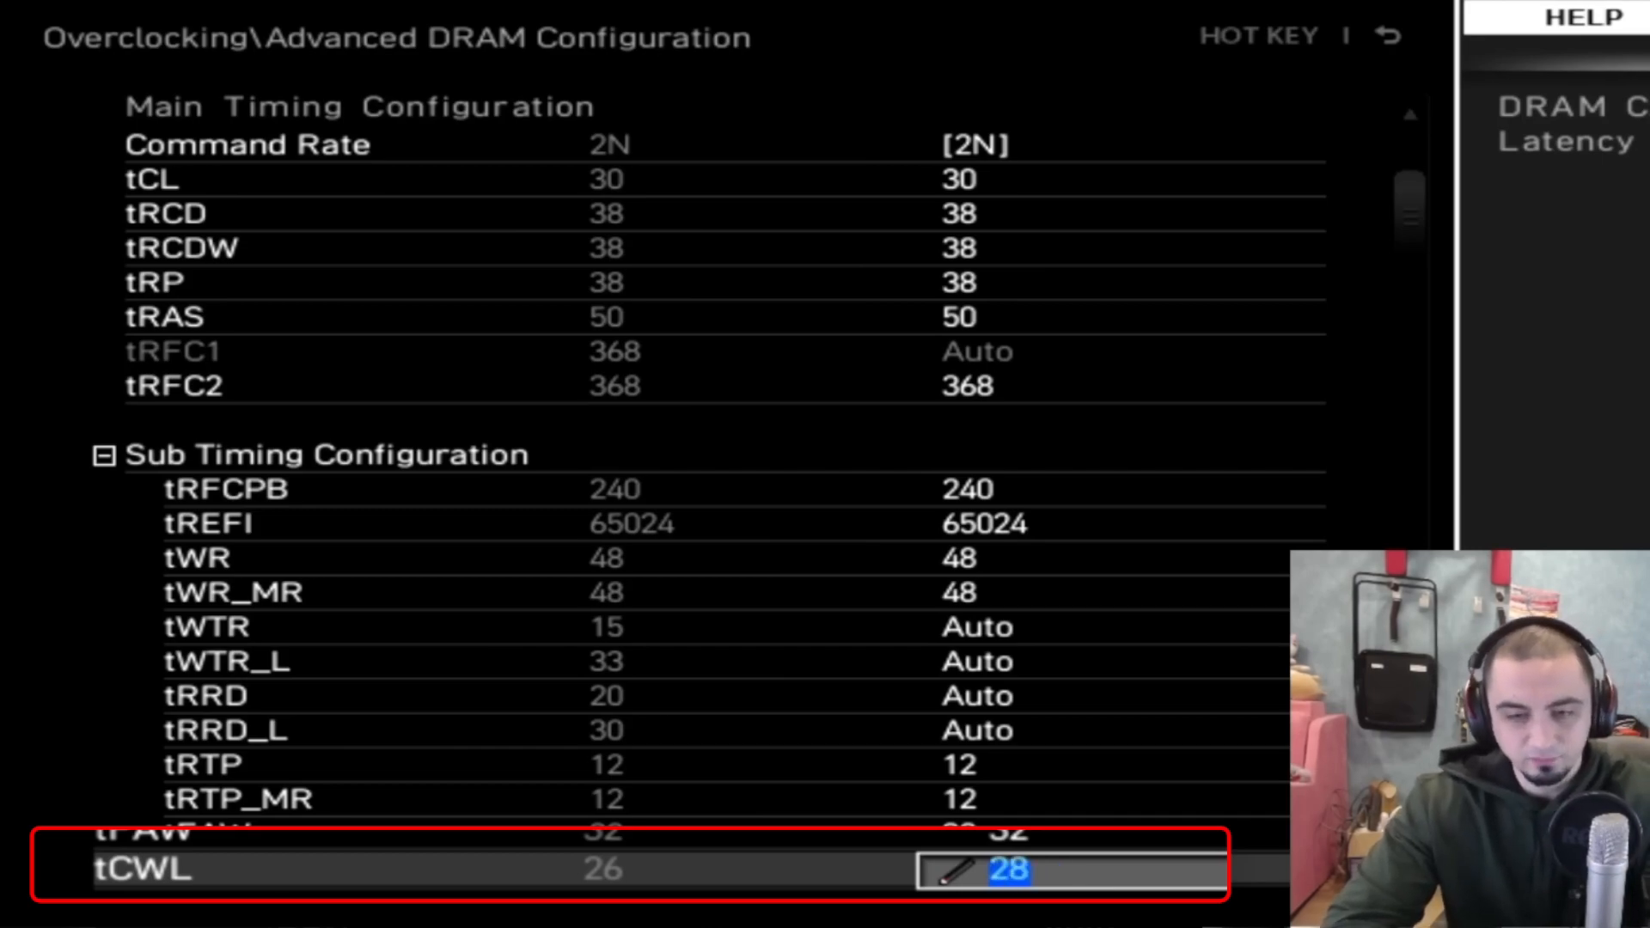
key("Return")
key("Down")
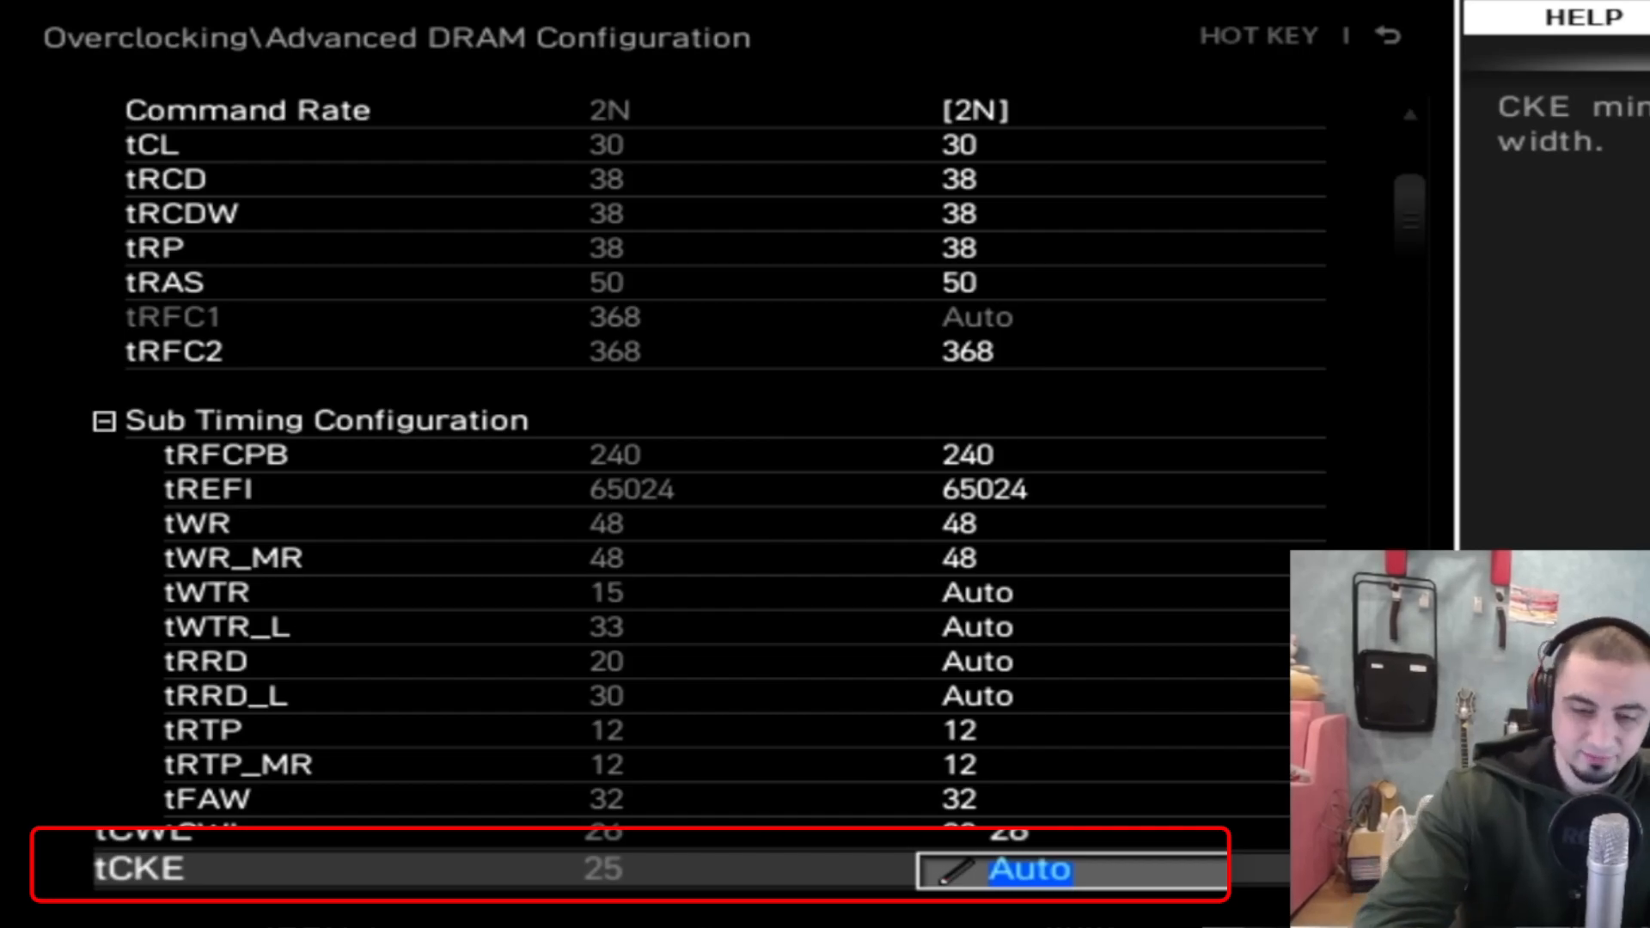
type("10")
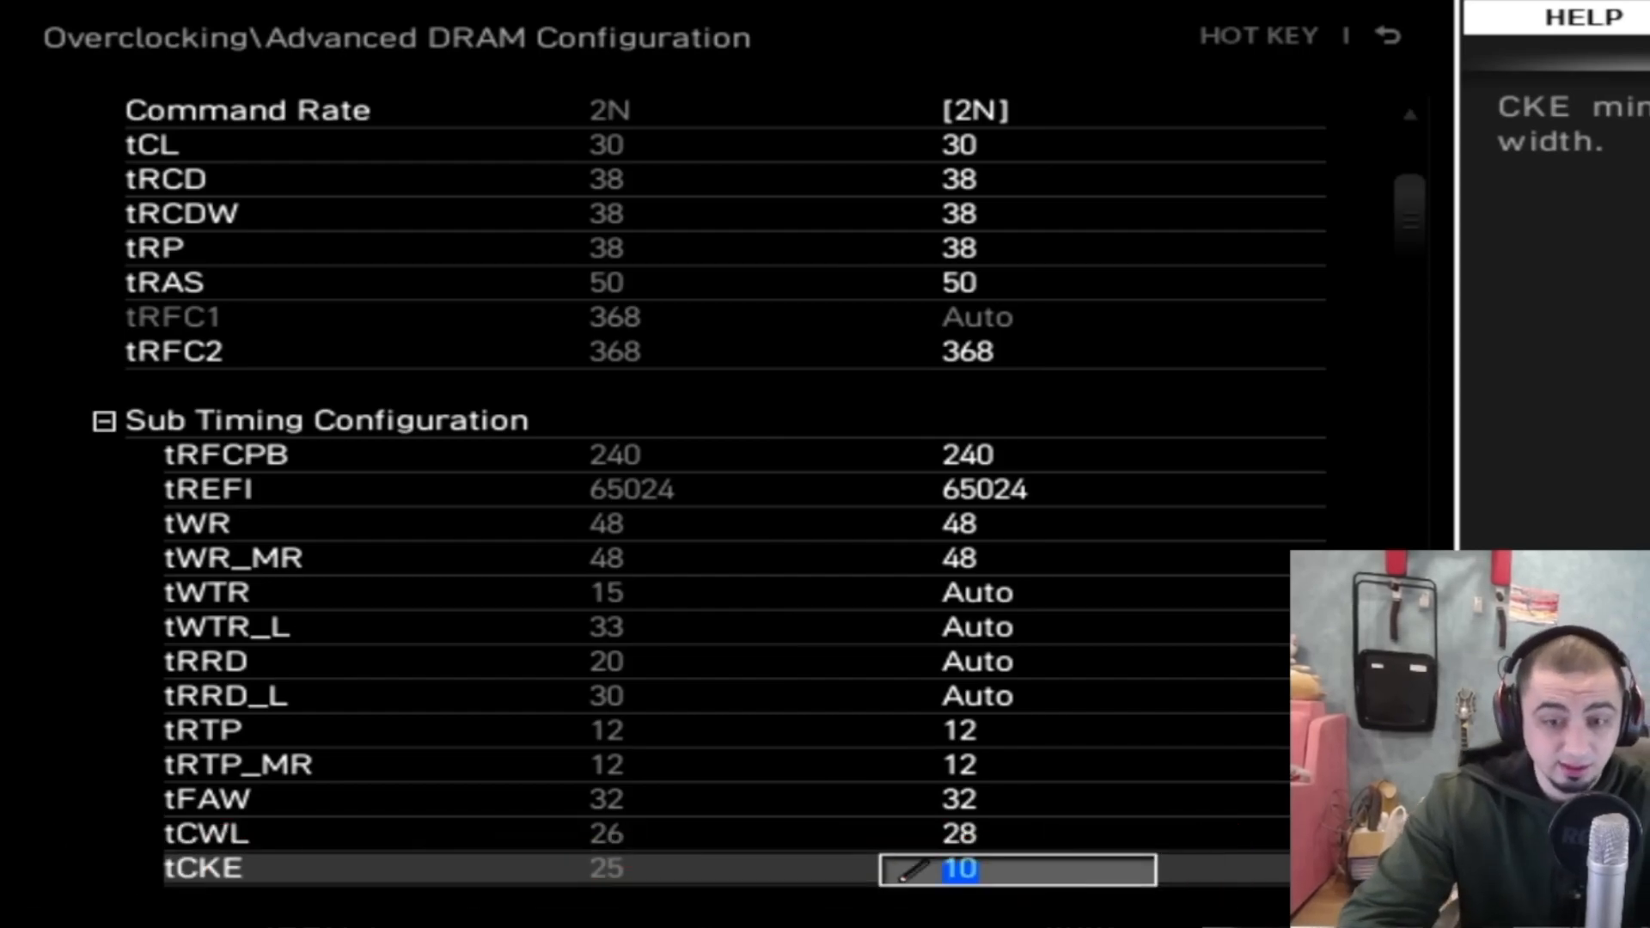
key("Down")
key("Down")
key("Down")
key("F10")
key("Escape")
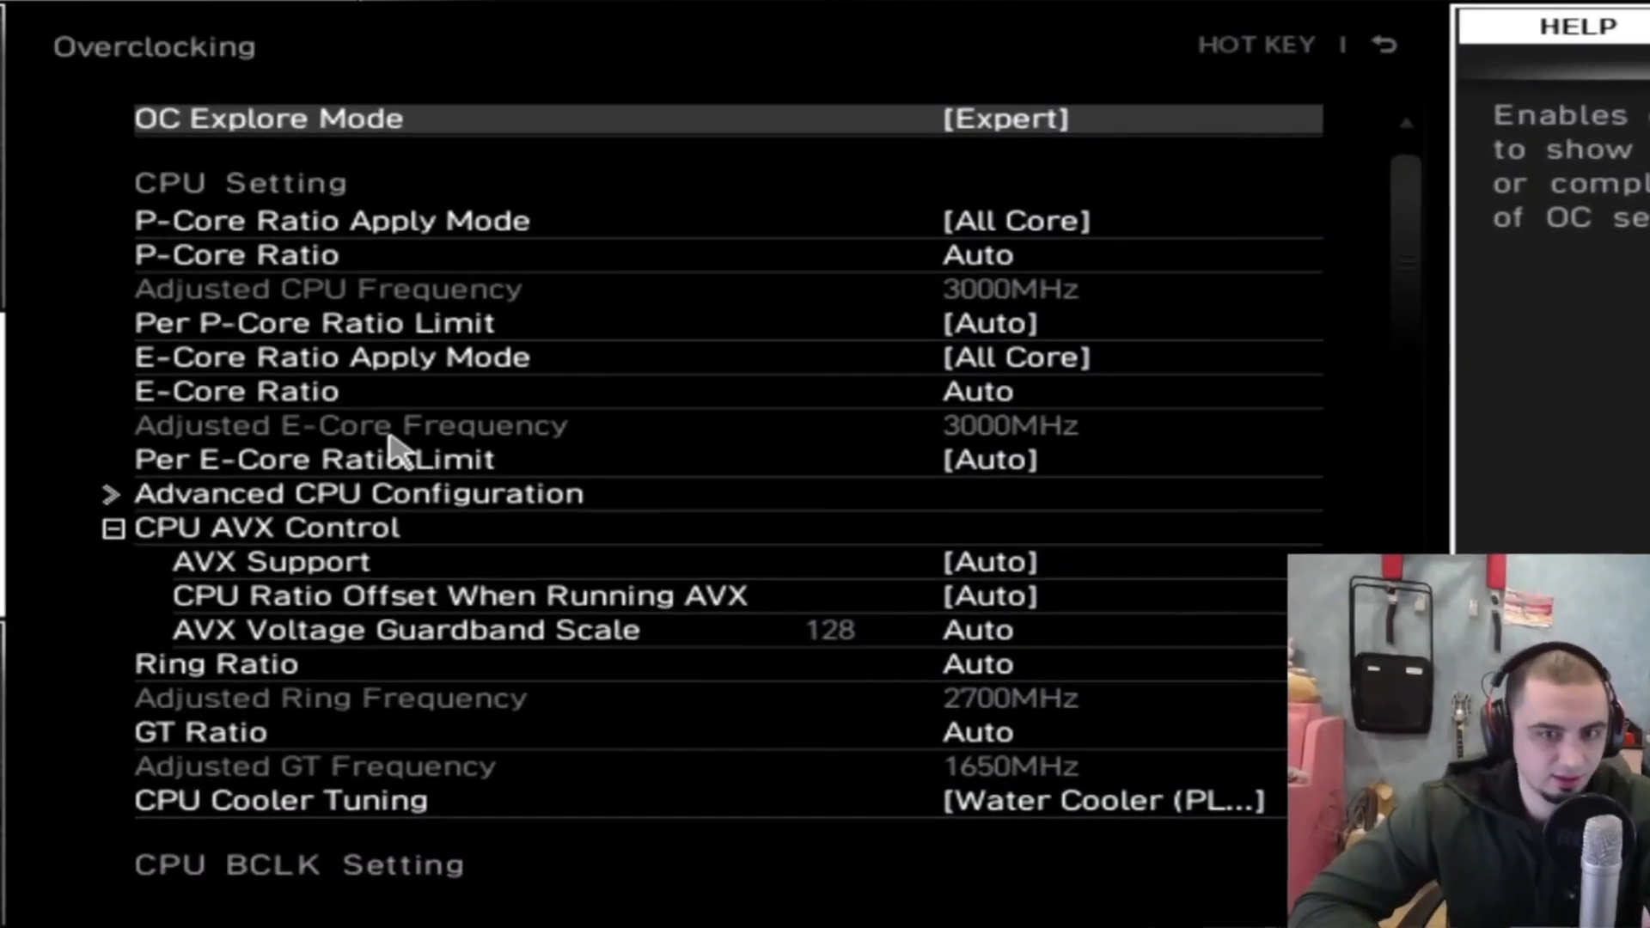
Reopen Advanced DRAM Configuration and set tCWL to 30 in the sub timings
scroll(481, 421, "down", 2)
scroll(504, 441, "down", 4)
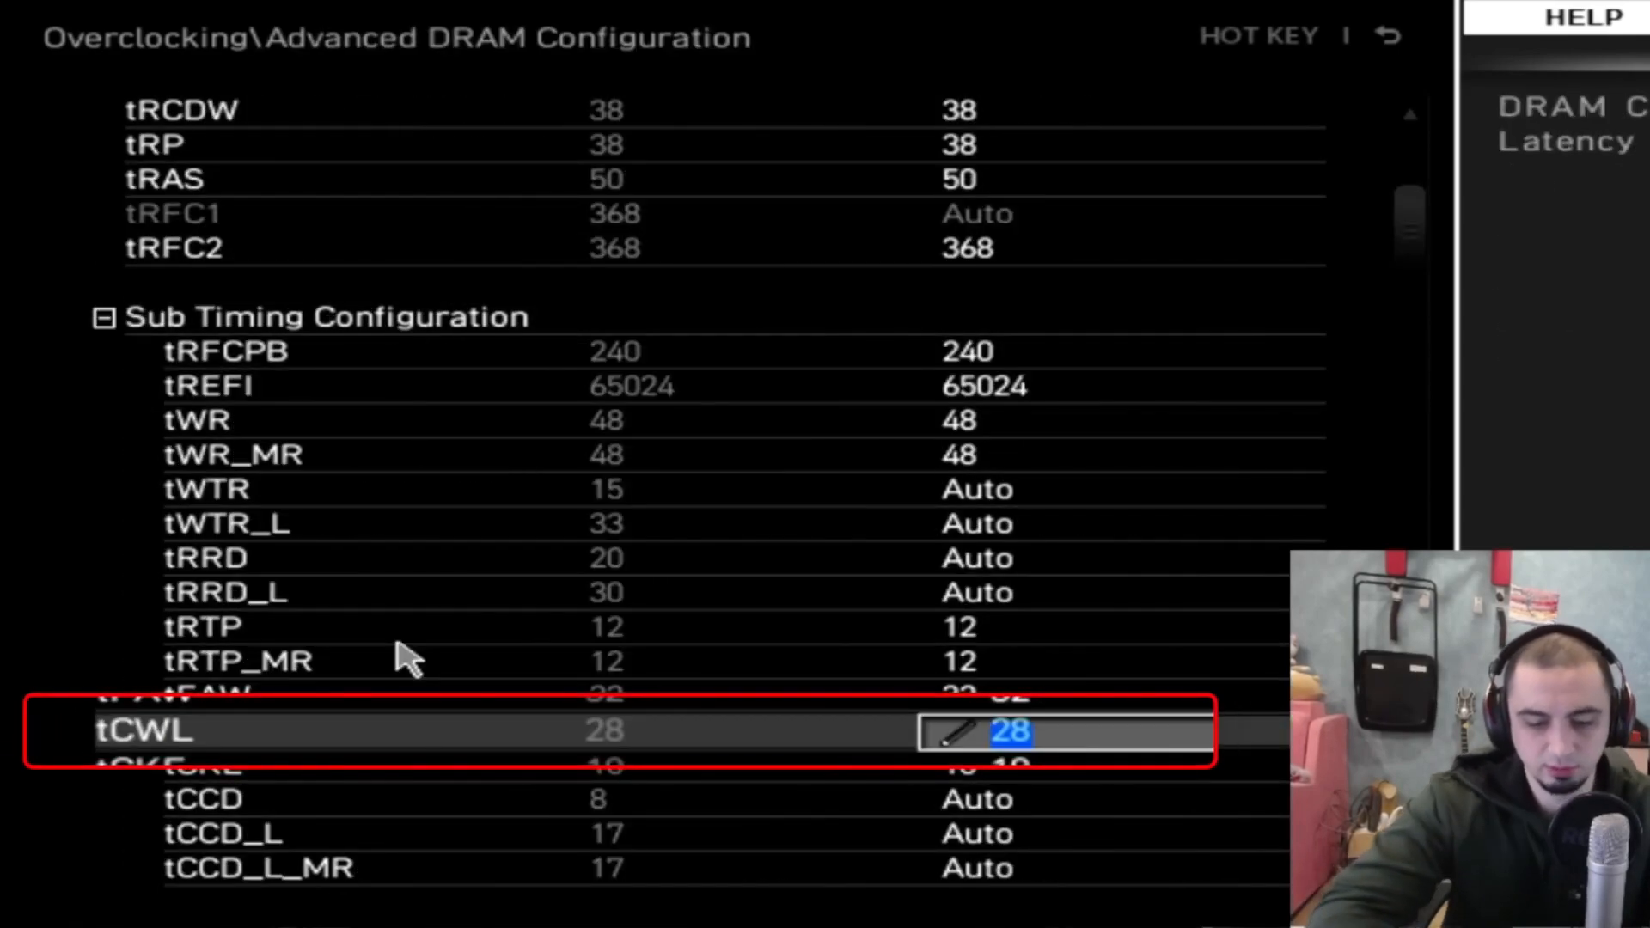
type("30")
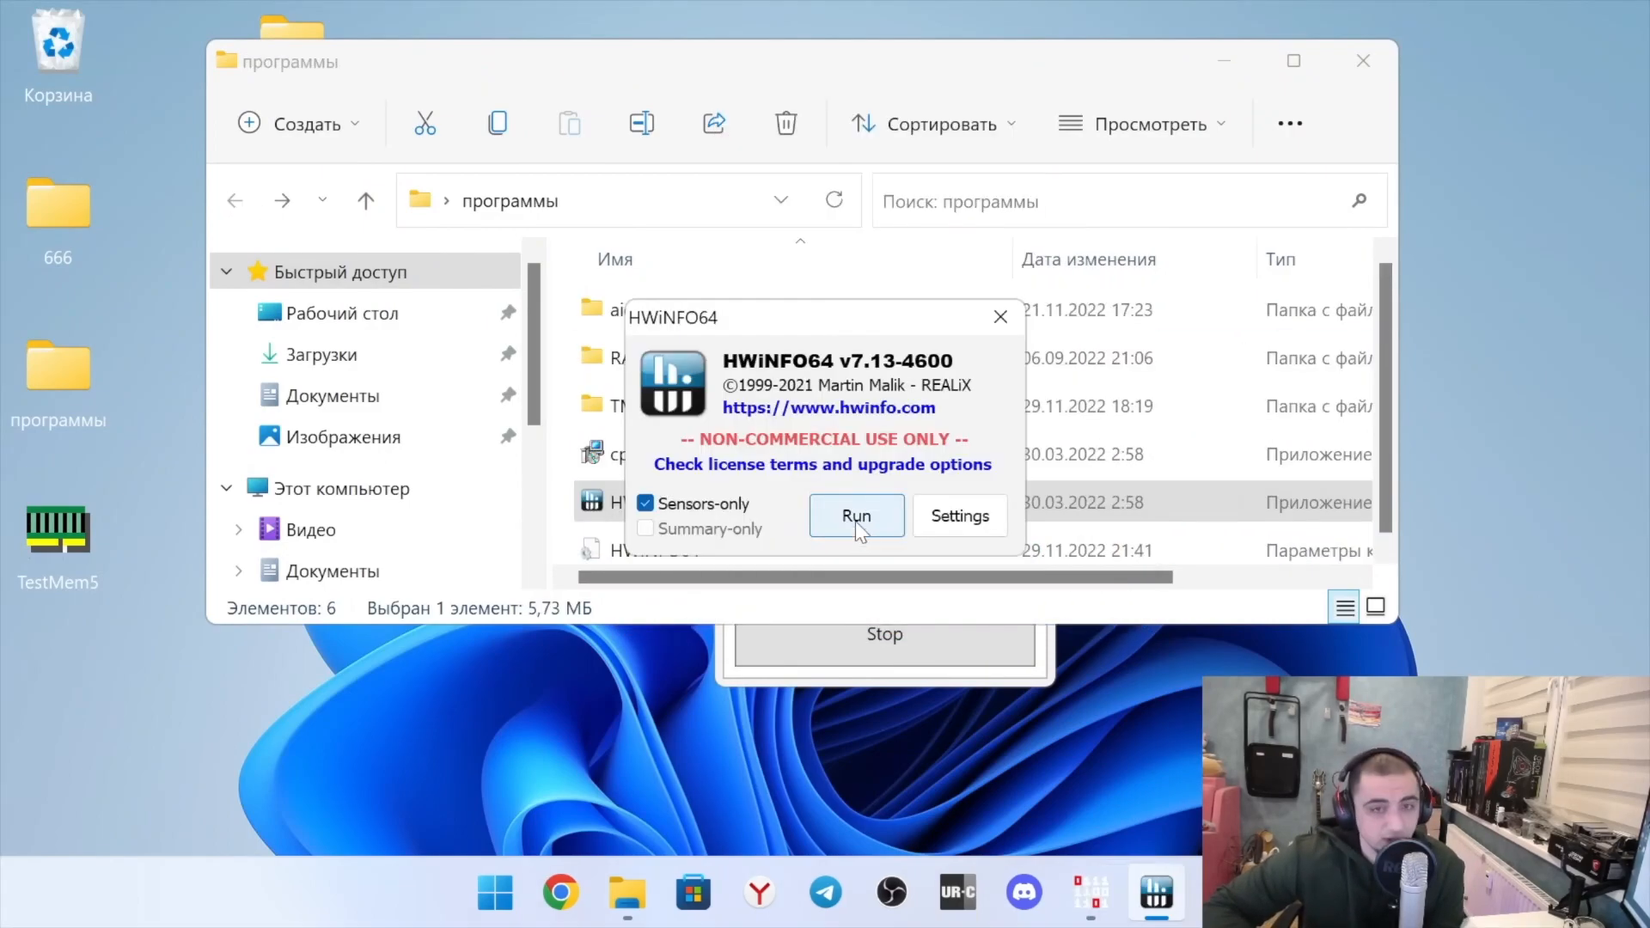
Run HWiNFO64 in sensors-only mode in Windows
left_click(856, 518)
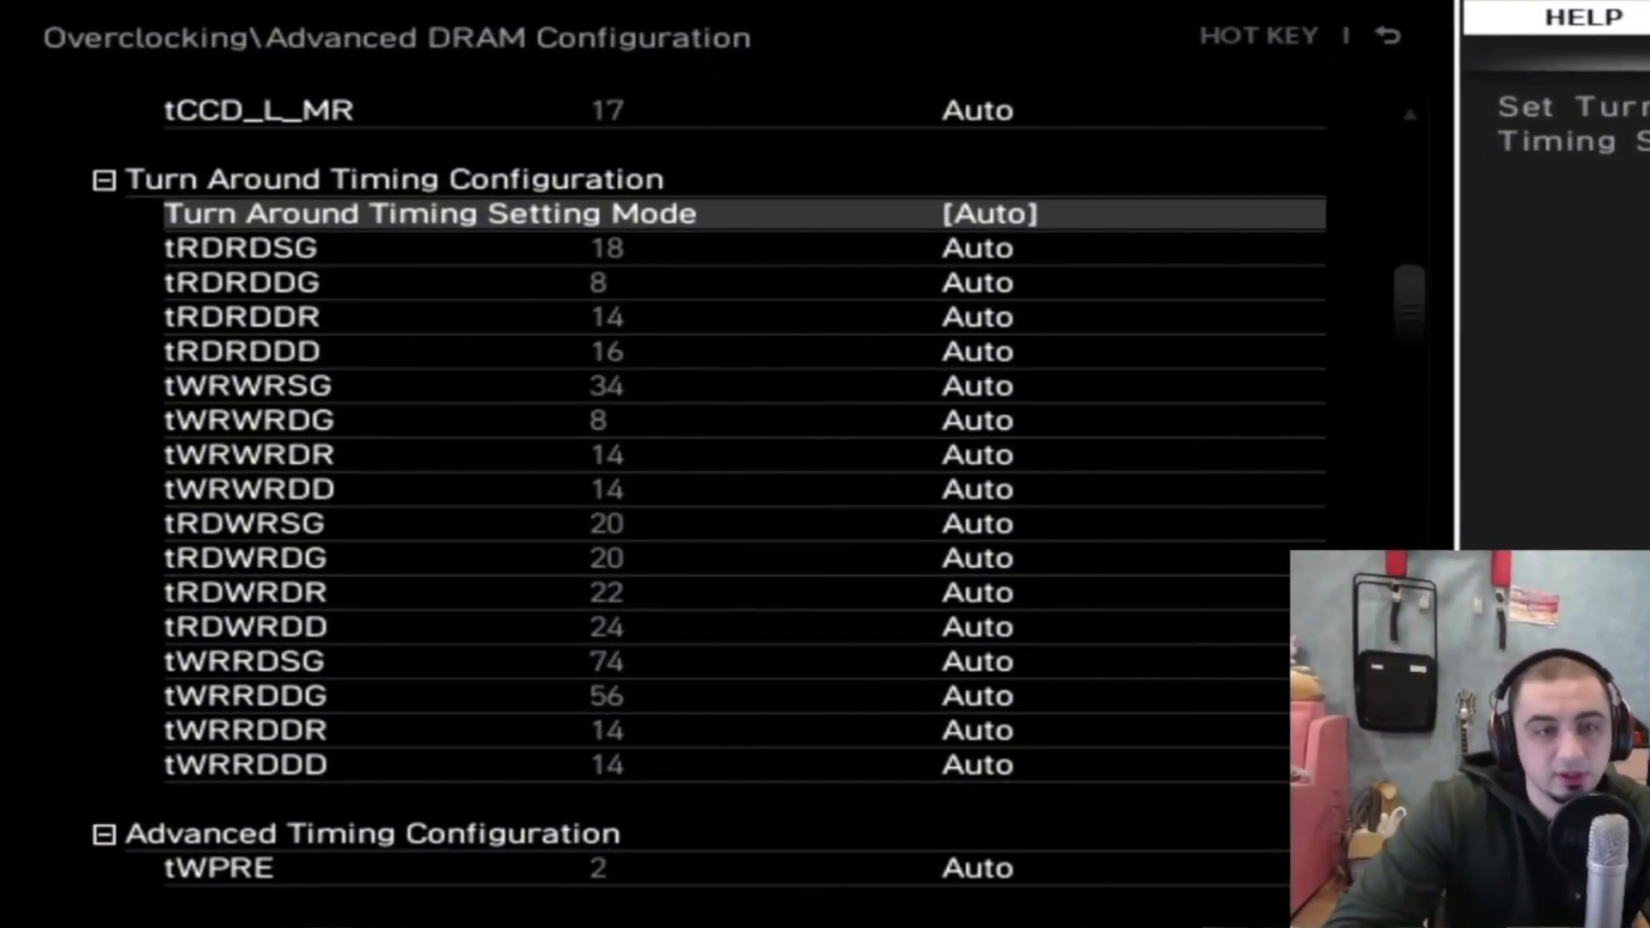
Set Turn Around Timing Setting Mode to Fixed Mode in Advanced DRAM Configuration
key("Return")
key("Down")
key("Return")
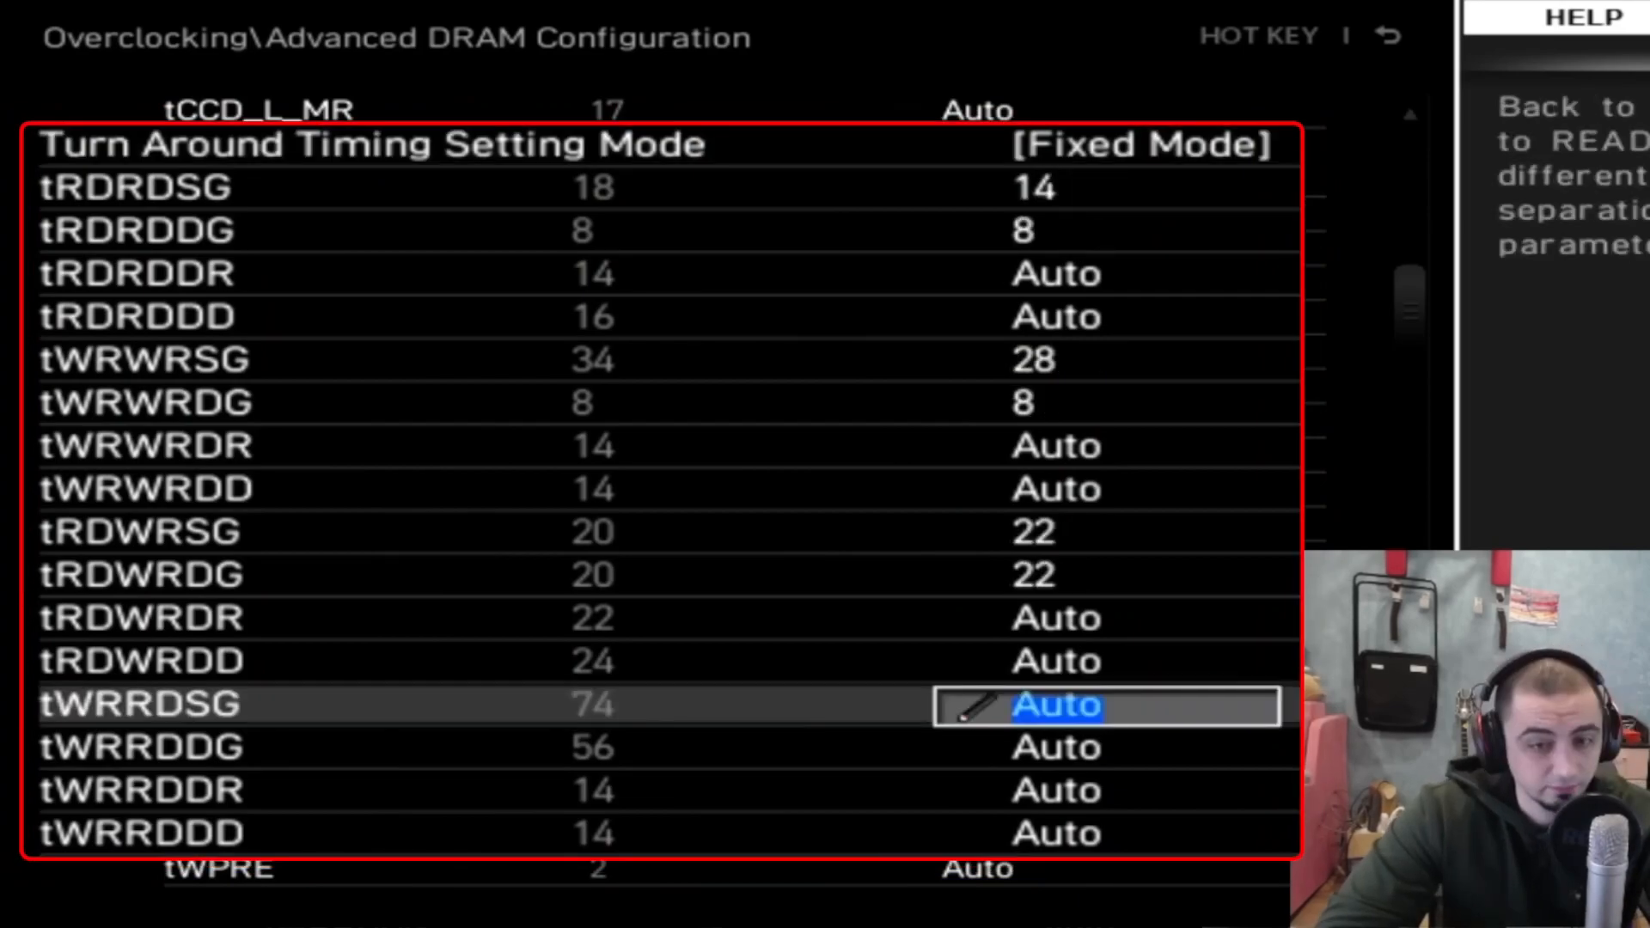
Set tWRRDSG to 56 and tWRRDDG to 46 in the turn around timings and save the BIOS changes
type("56")
key("Return")
key("Down")
type("46")
key("Up")
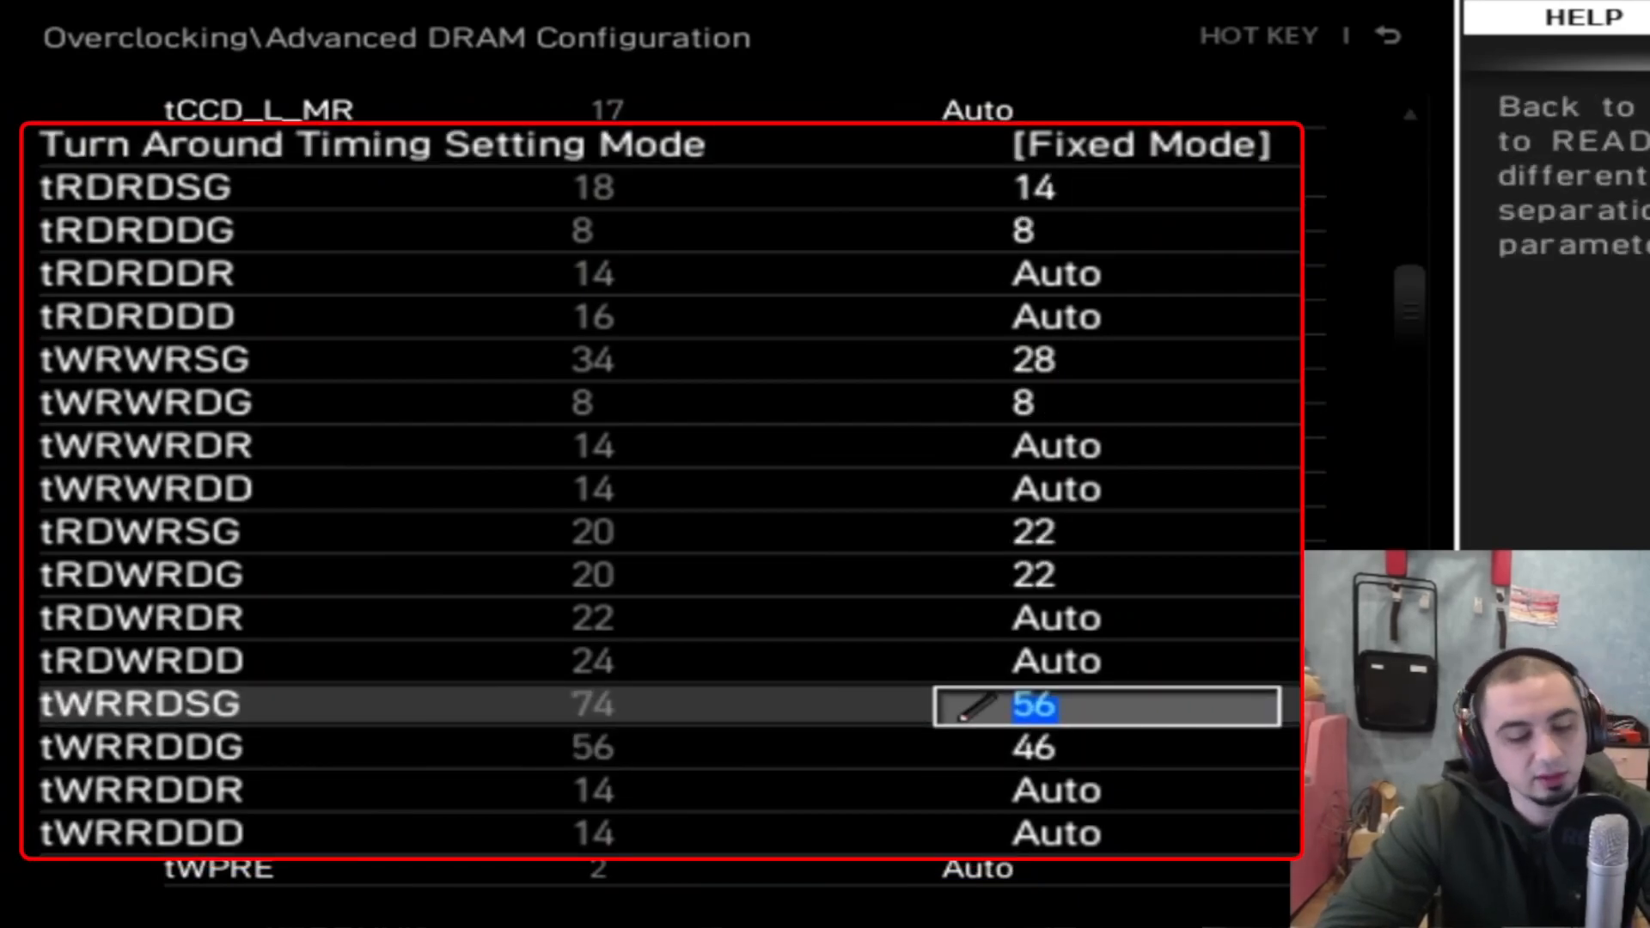
key("Down")
key("F10")
key("Escape")
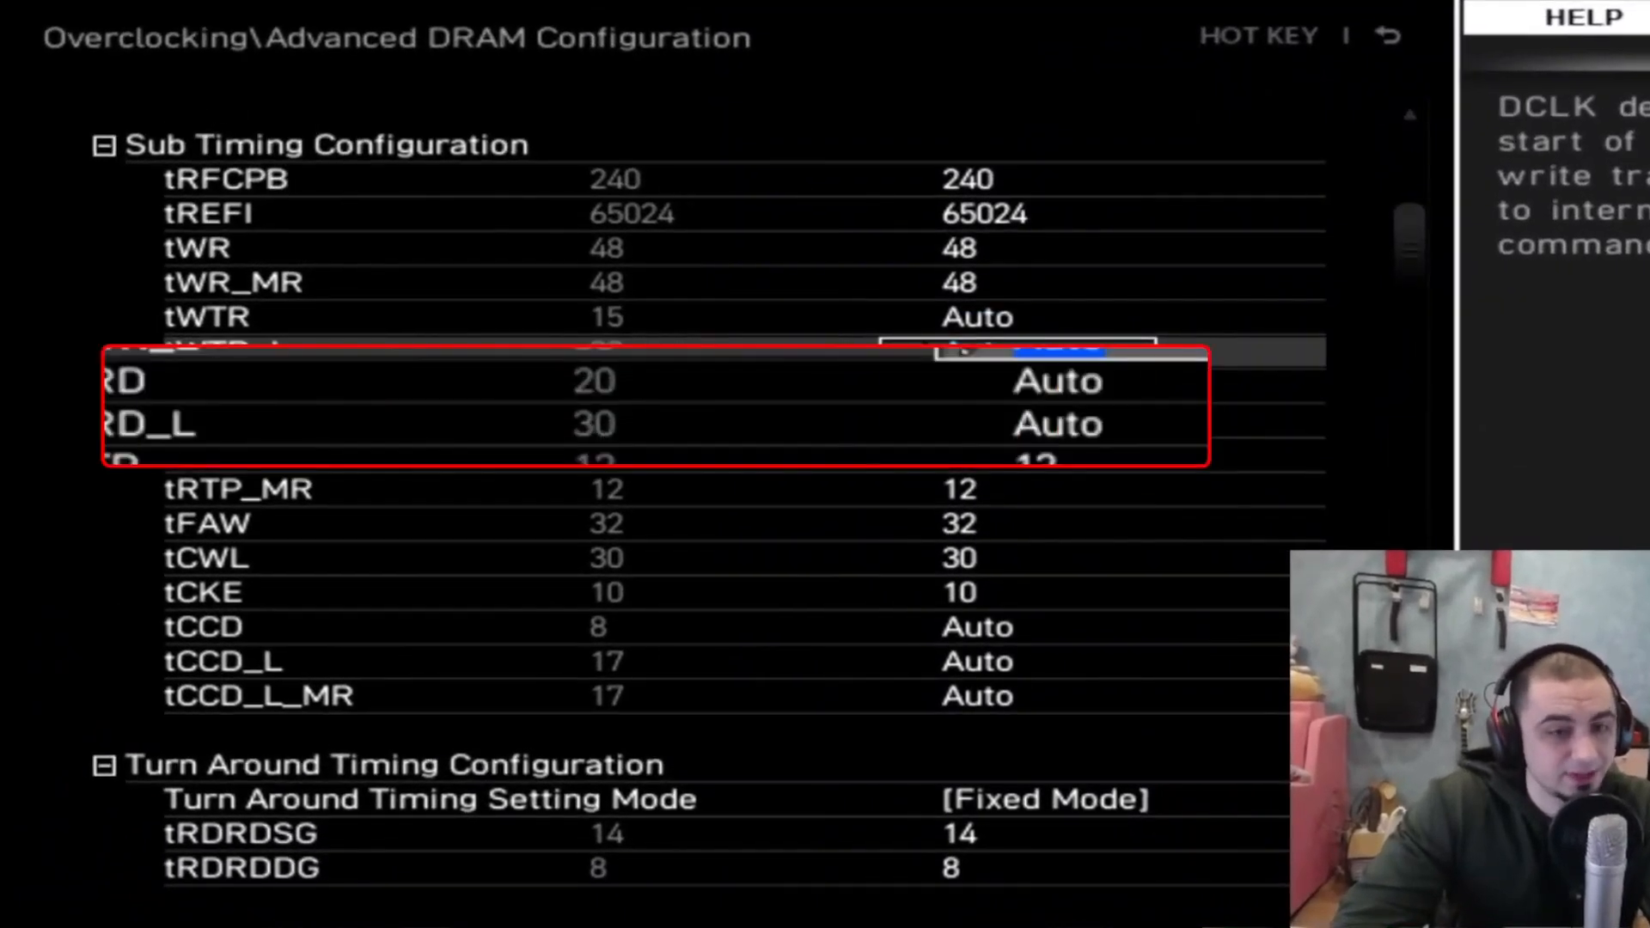
Set tRRD to 8 and tRRD_L to 12 in the sub timings
key("Down")
type("8")
key("Down")
type("12")
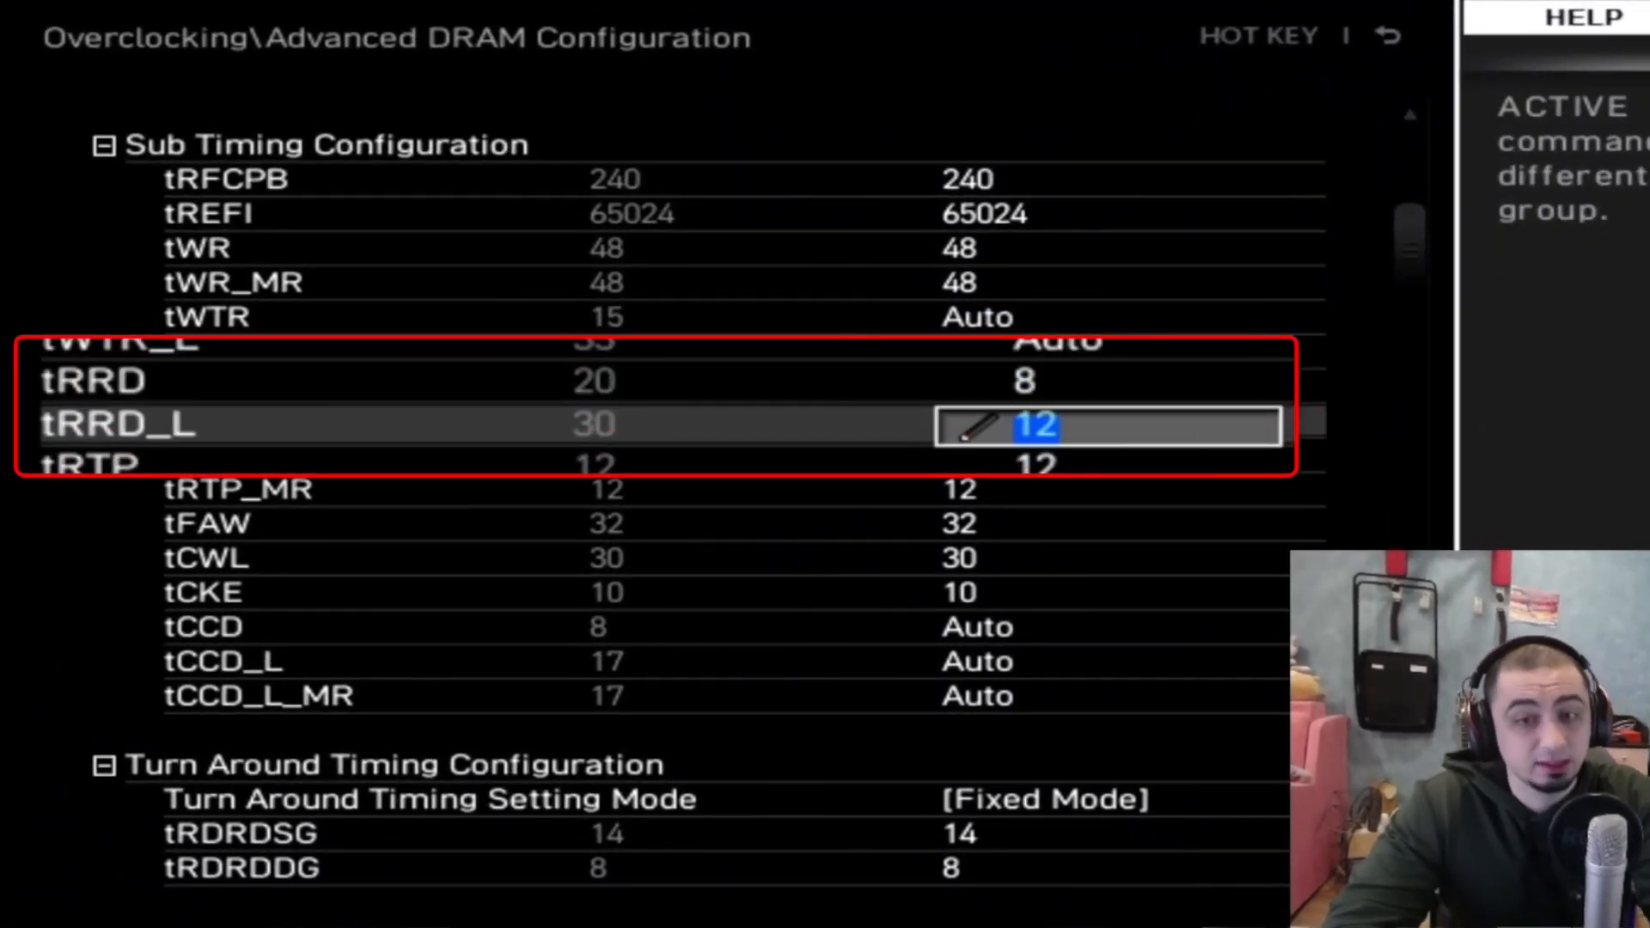
Set tCWL to 28 in the sub timings
key("Down")
key("Down")
key("Down")
key("Down")
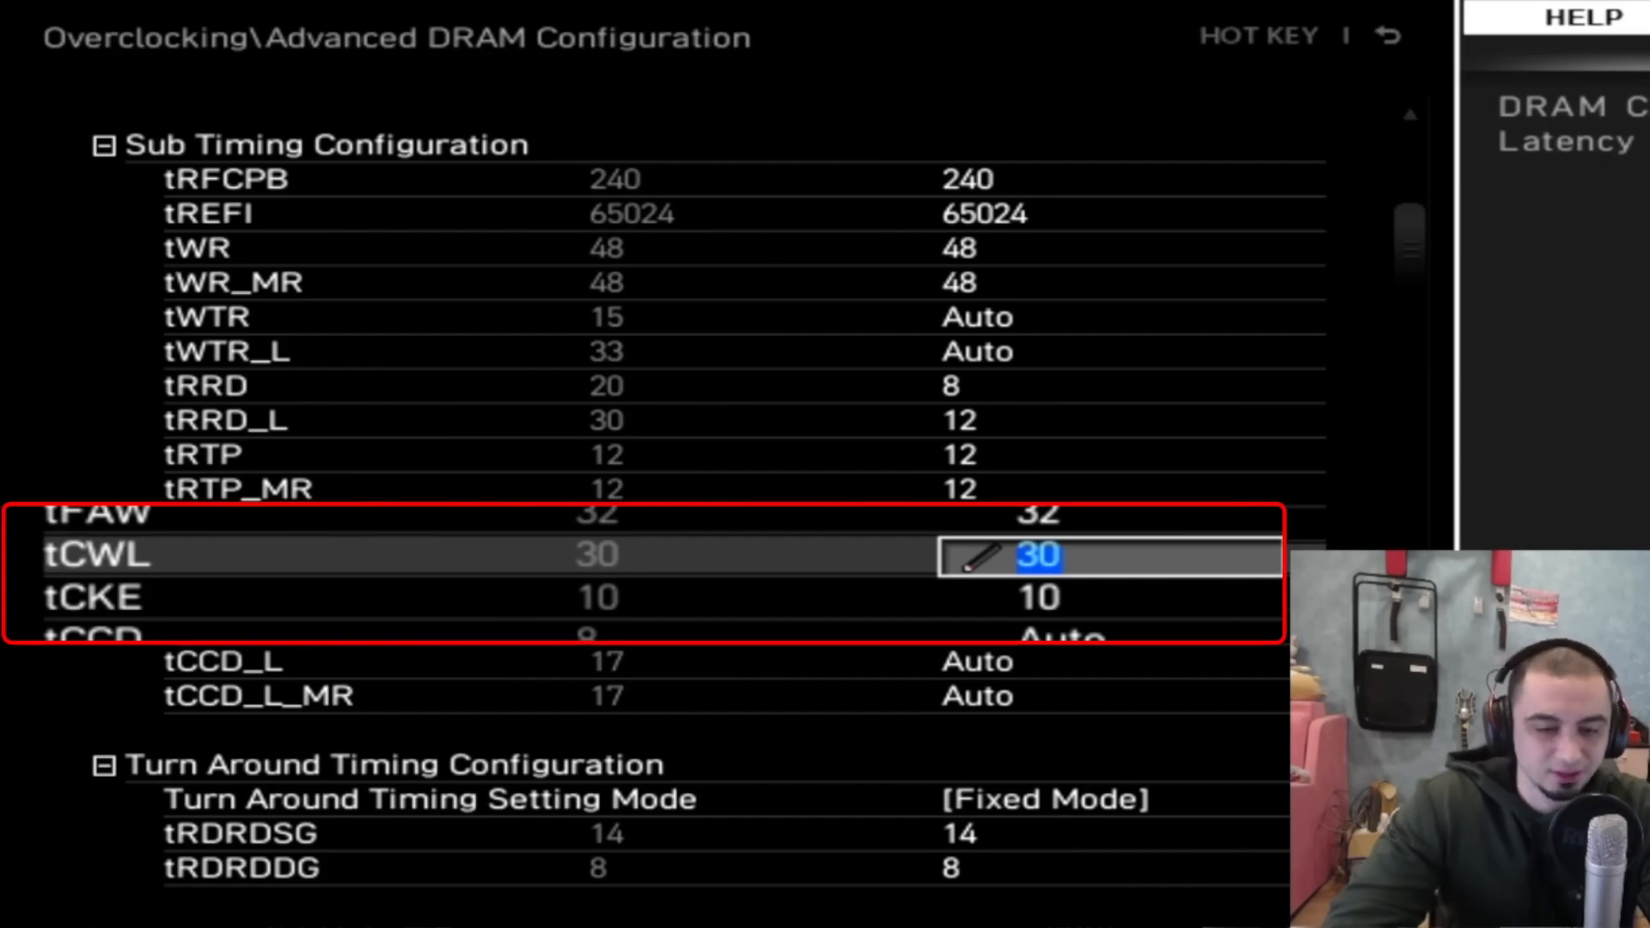
type("28")
Set tXP to 8 in the Advanced Timing Configuration
key("Down")
key("Down")
key("Down")
key("Down")
key("Down")
key("Down")
key("Down")
key("Down")
key("Down")
key("Down")
key("Down")
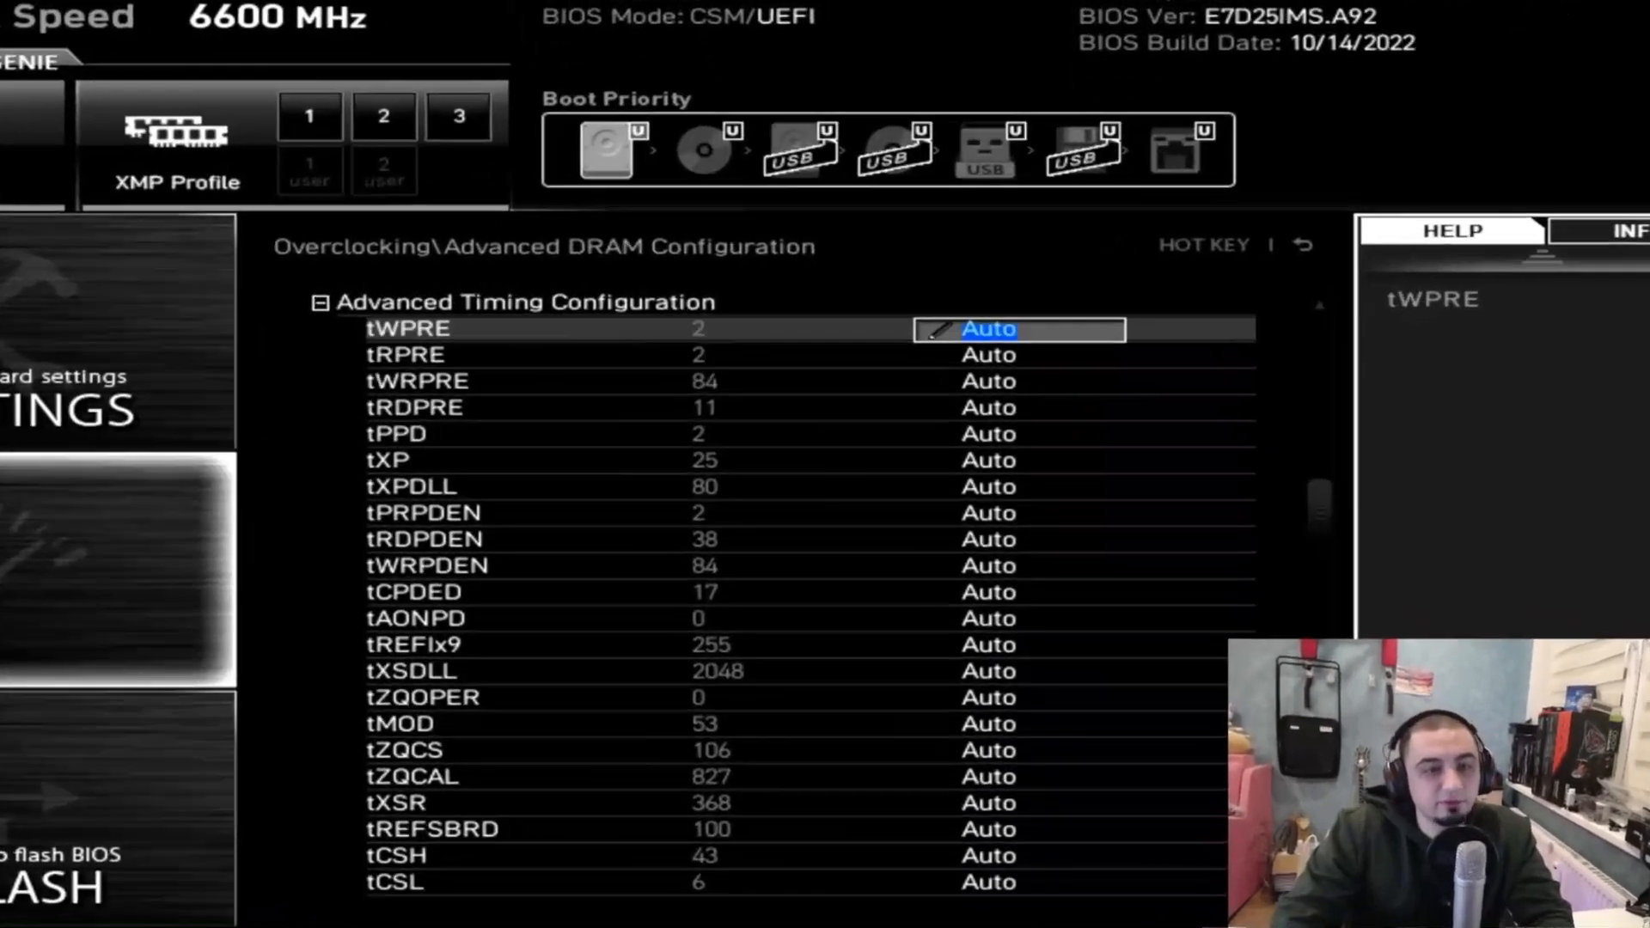
key("Down")
key("Down")
key("Down")
key("Down")
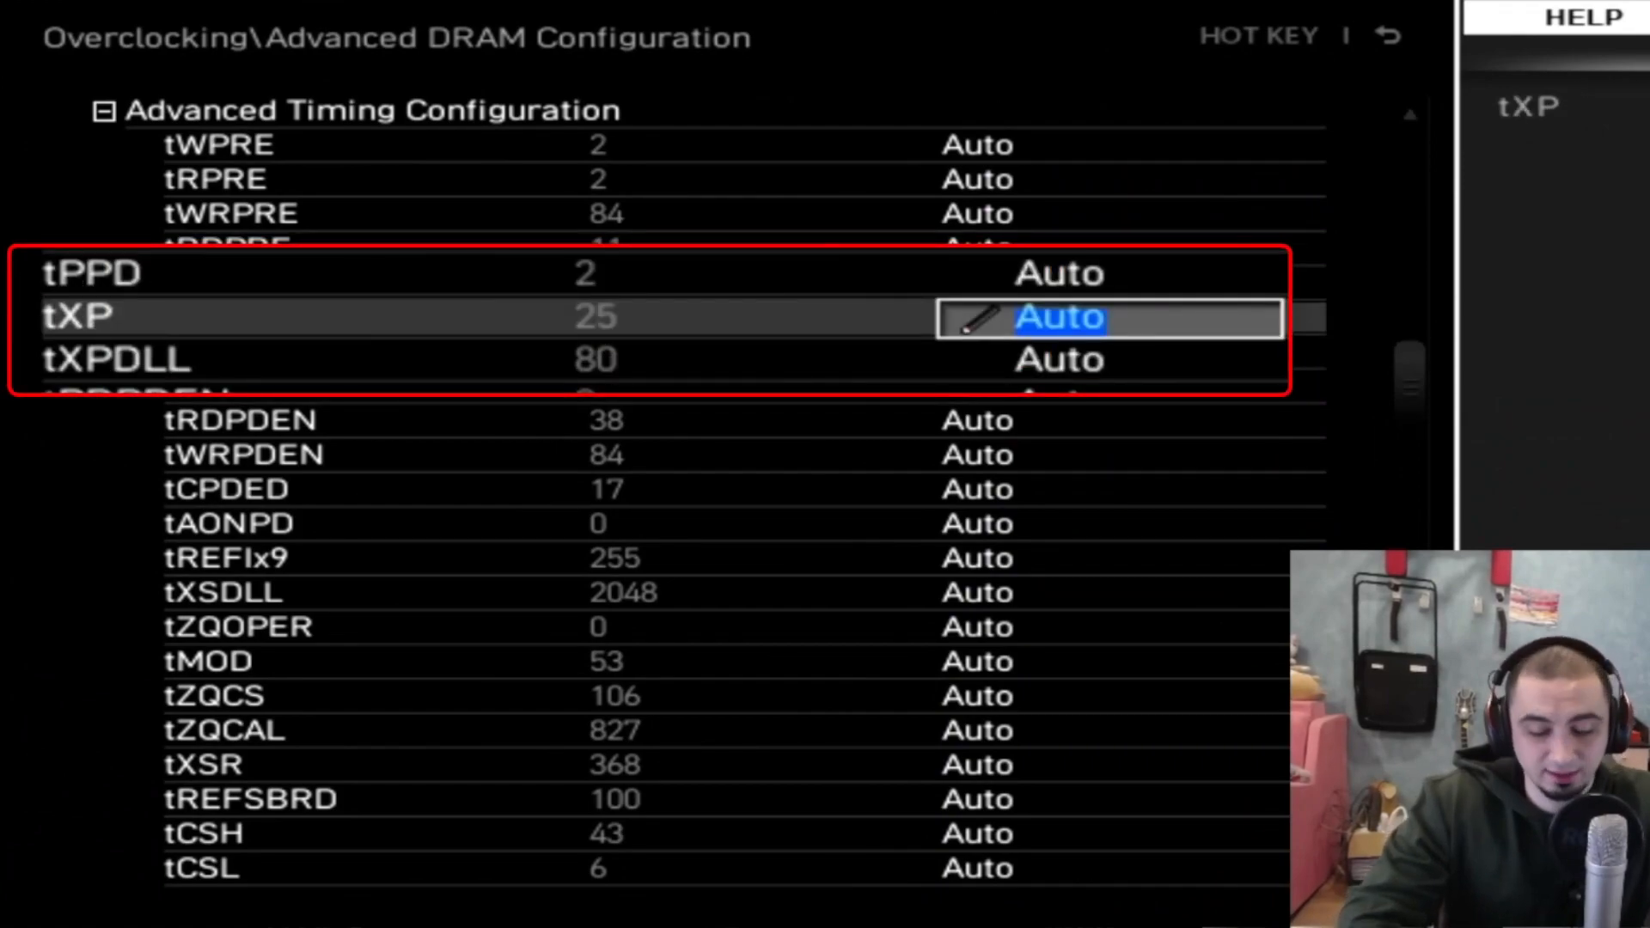
type("8")
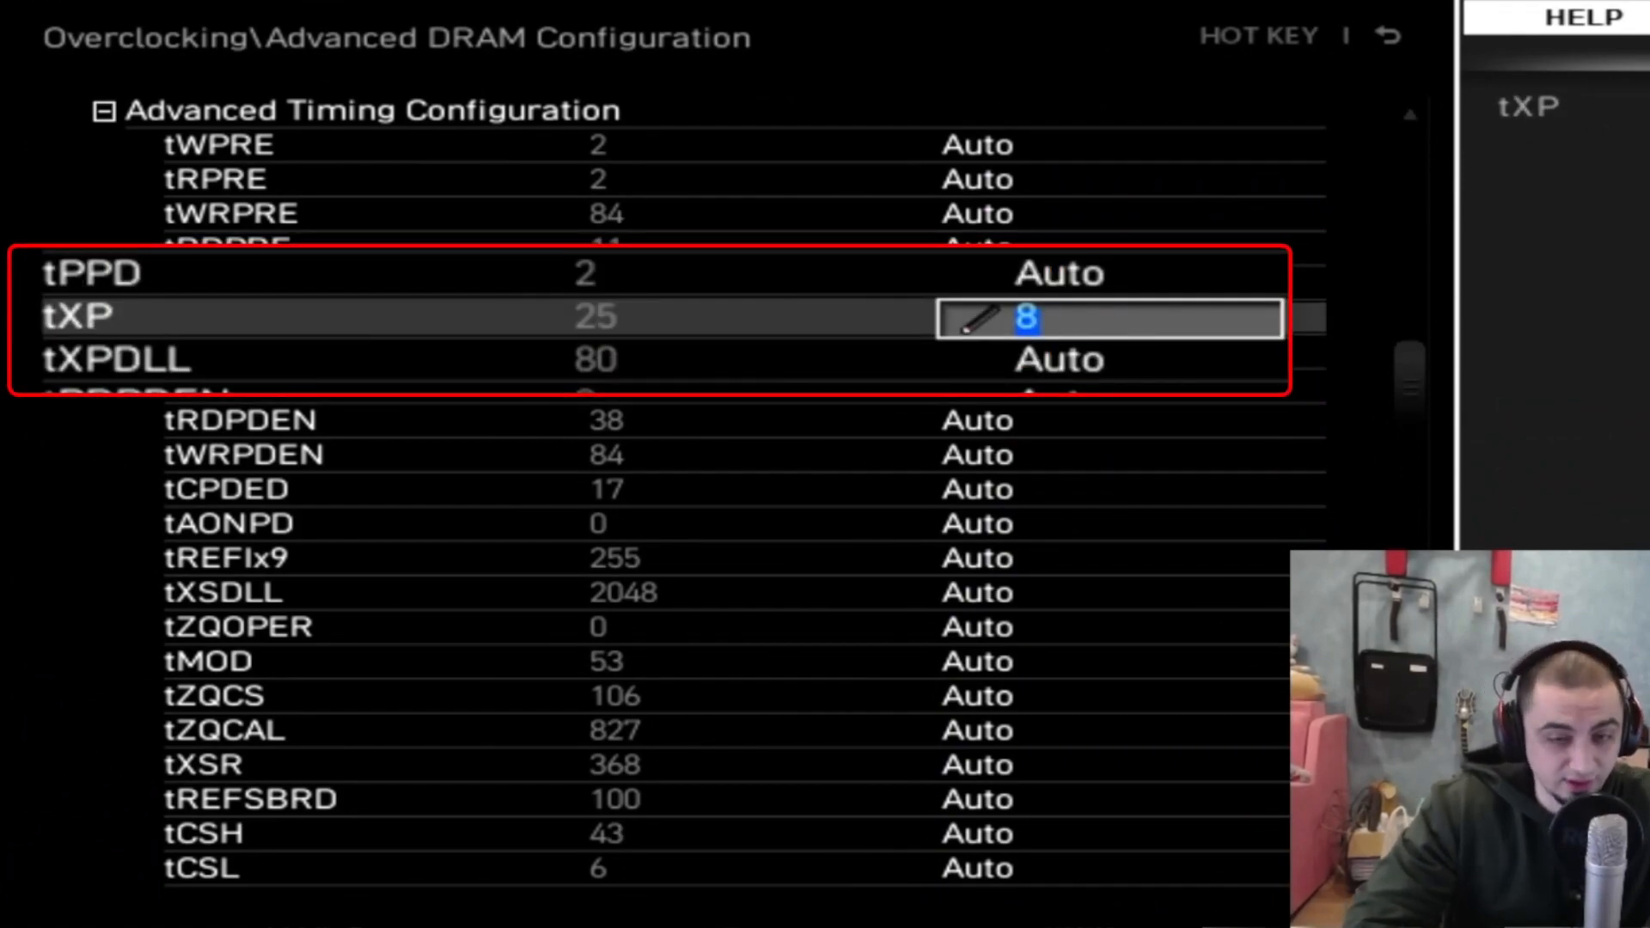
Set Power Down Mode to Disabled under Power Down Control and save the BIOS changes
key("Down")
key("Down")
key("Down")
key("Down")
key("Down")
key("Down")
key("Down")
key("Down")
key("Down")
key("Down")
key("Down")
key("Down")
key("Down")
key("Down")
key("Down")
key("Down")
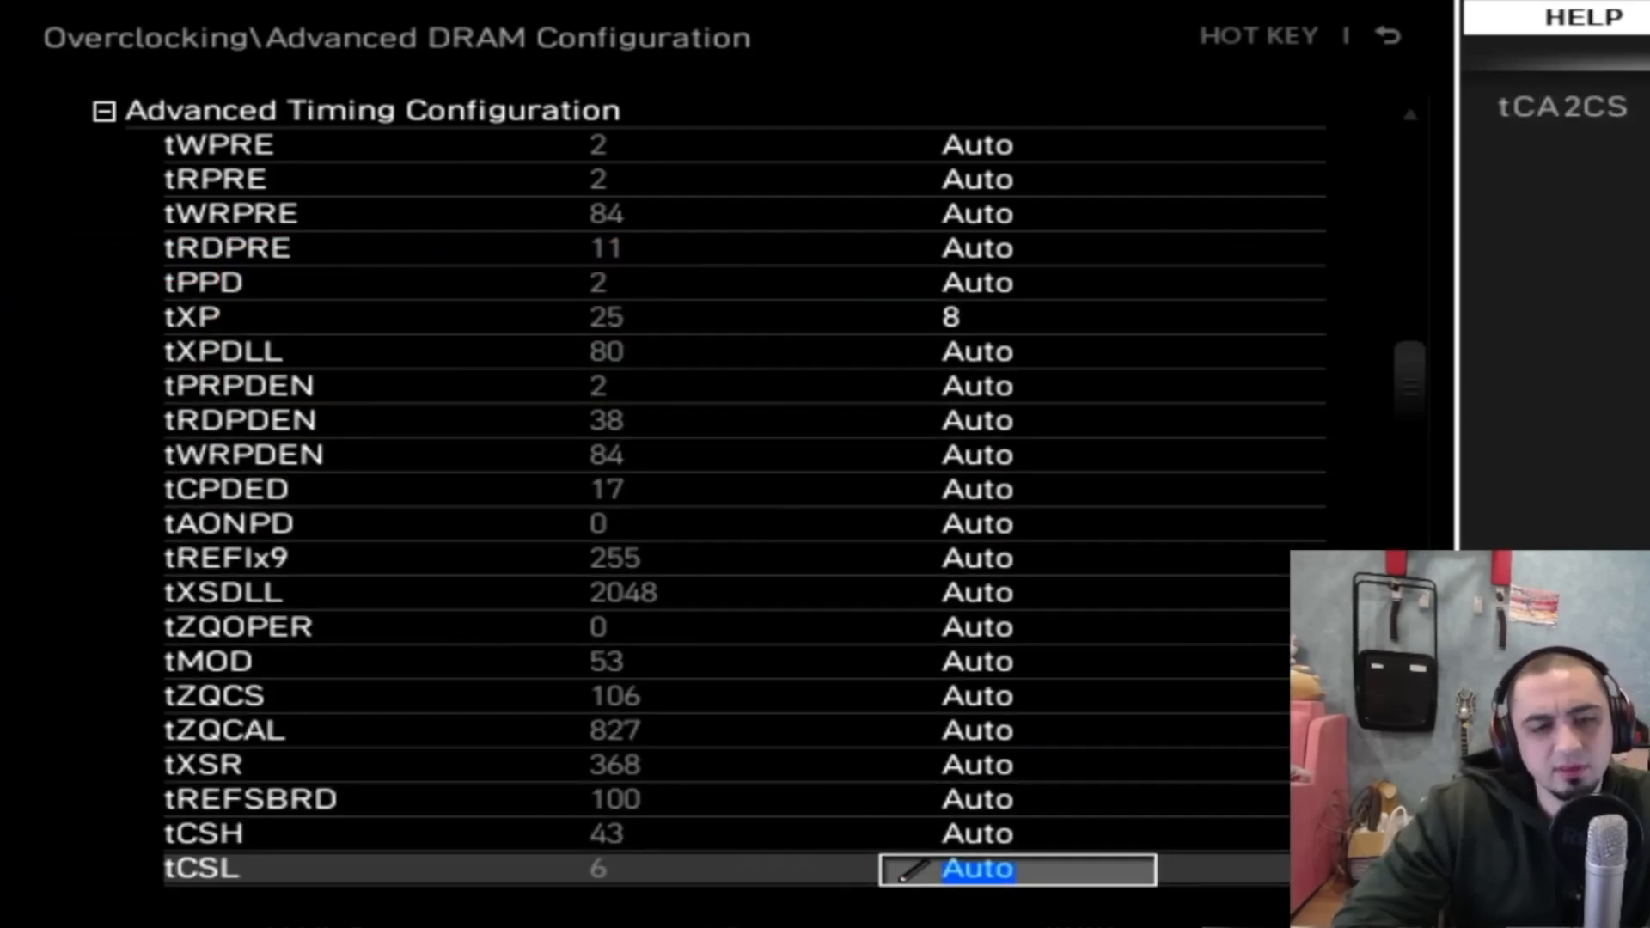
key("Down")
key("Down")
key("Down")
key("Down")
key("Down")
key("Down")
key("Down")
key("Down")
key("Down")
key("Down")
key("Down")
key("Down")
key("Up")
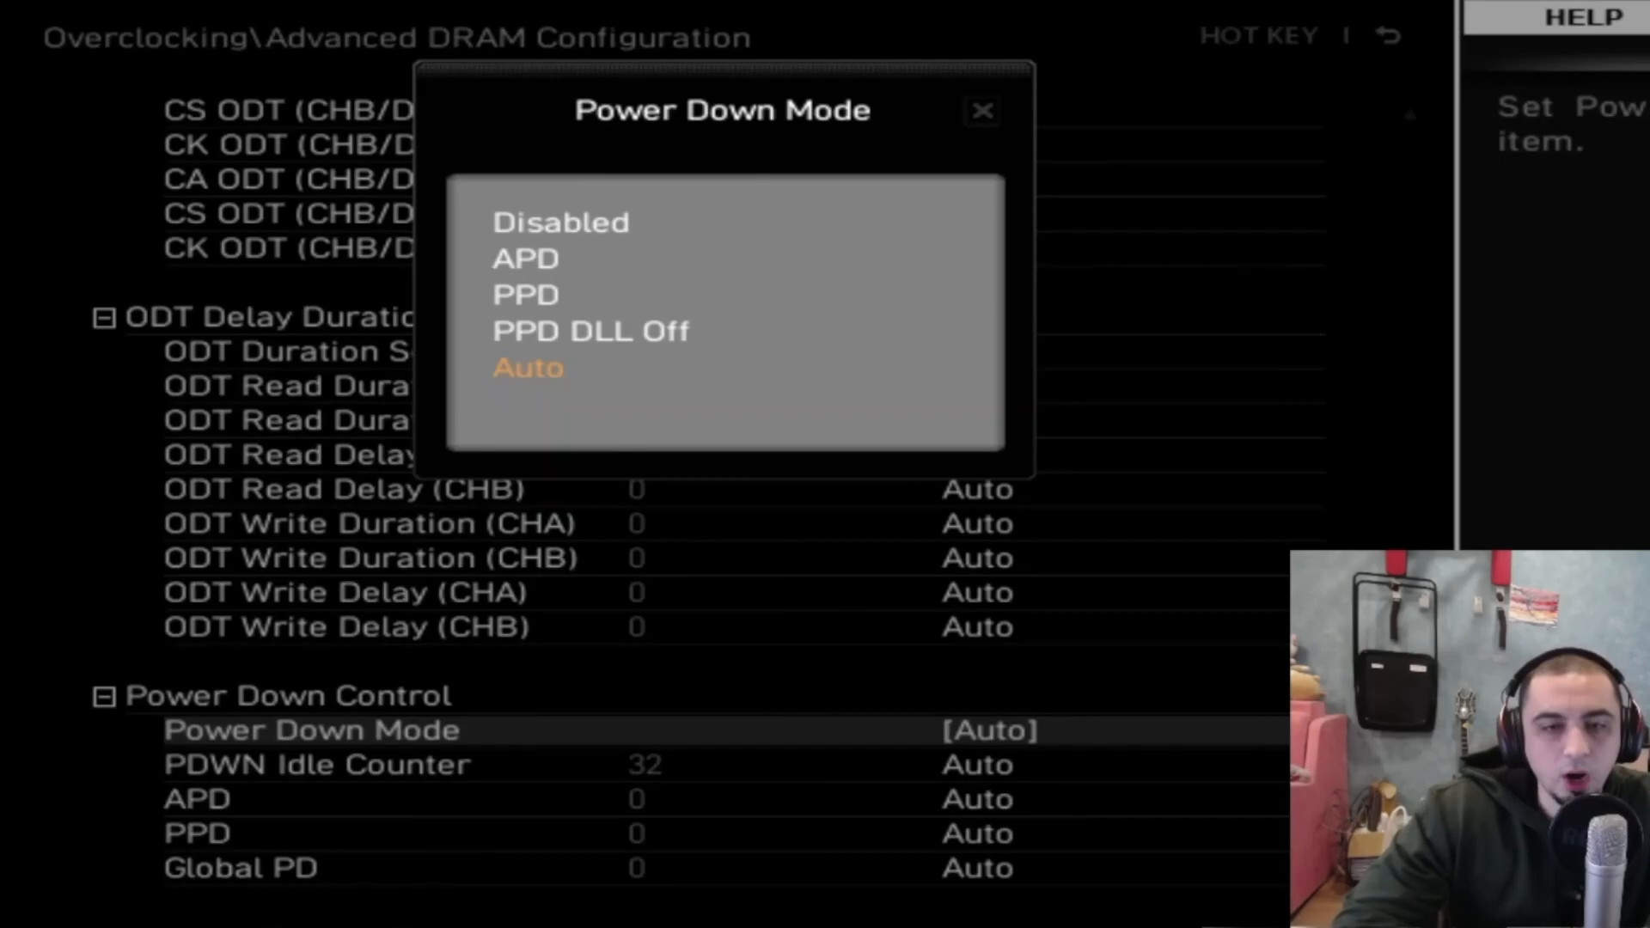
key("Up")
key("Up")
key("Up")
key("Up")
key("Return")
key("Down")
key("Down")
key("Down")
key("Down")
key("Down")
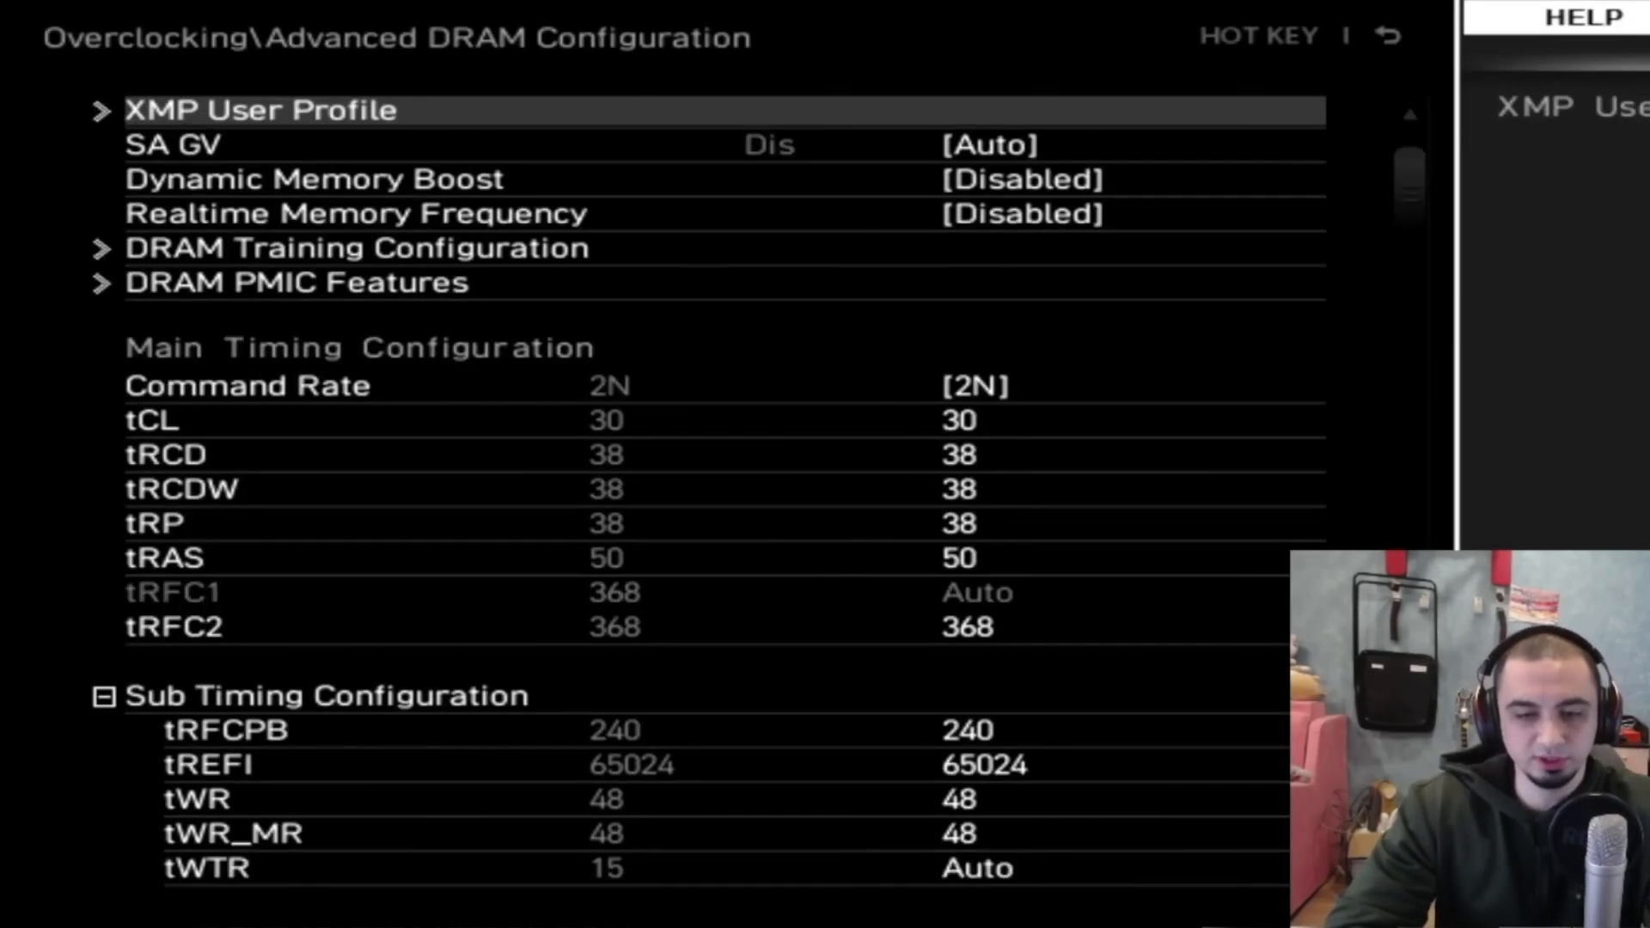
key("Up")
key("F10")
key("Escape")
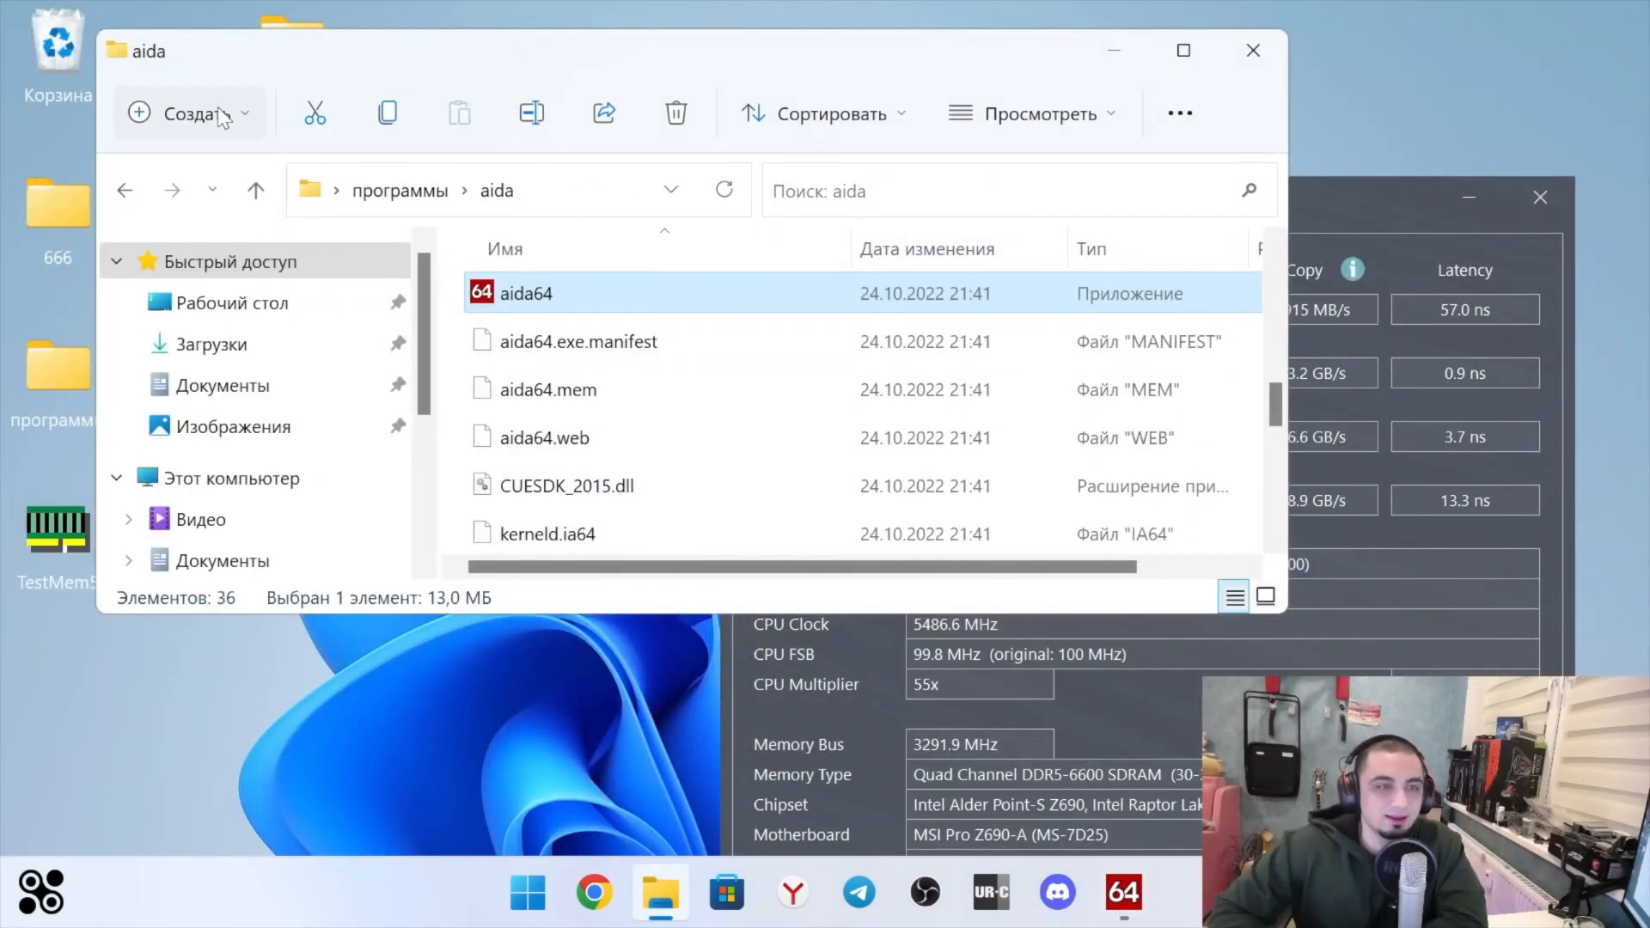
Launch RAM Test from the RAM TEST folder in Windows, run the memory stability test and stop it
left_click(125, 190)
double_click(560, 384)
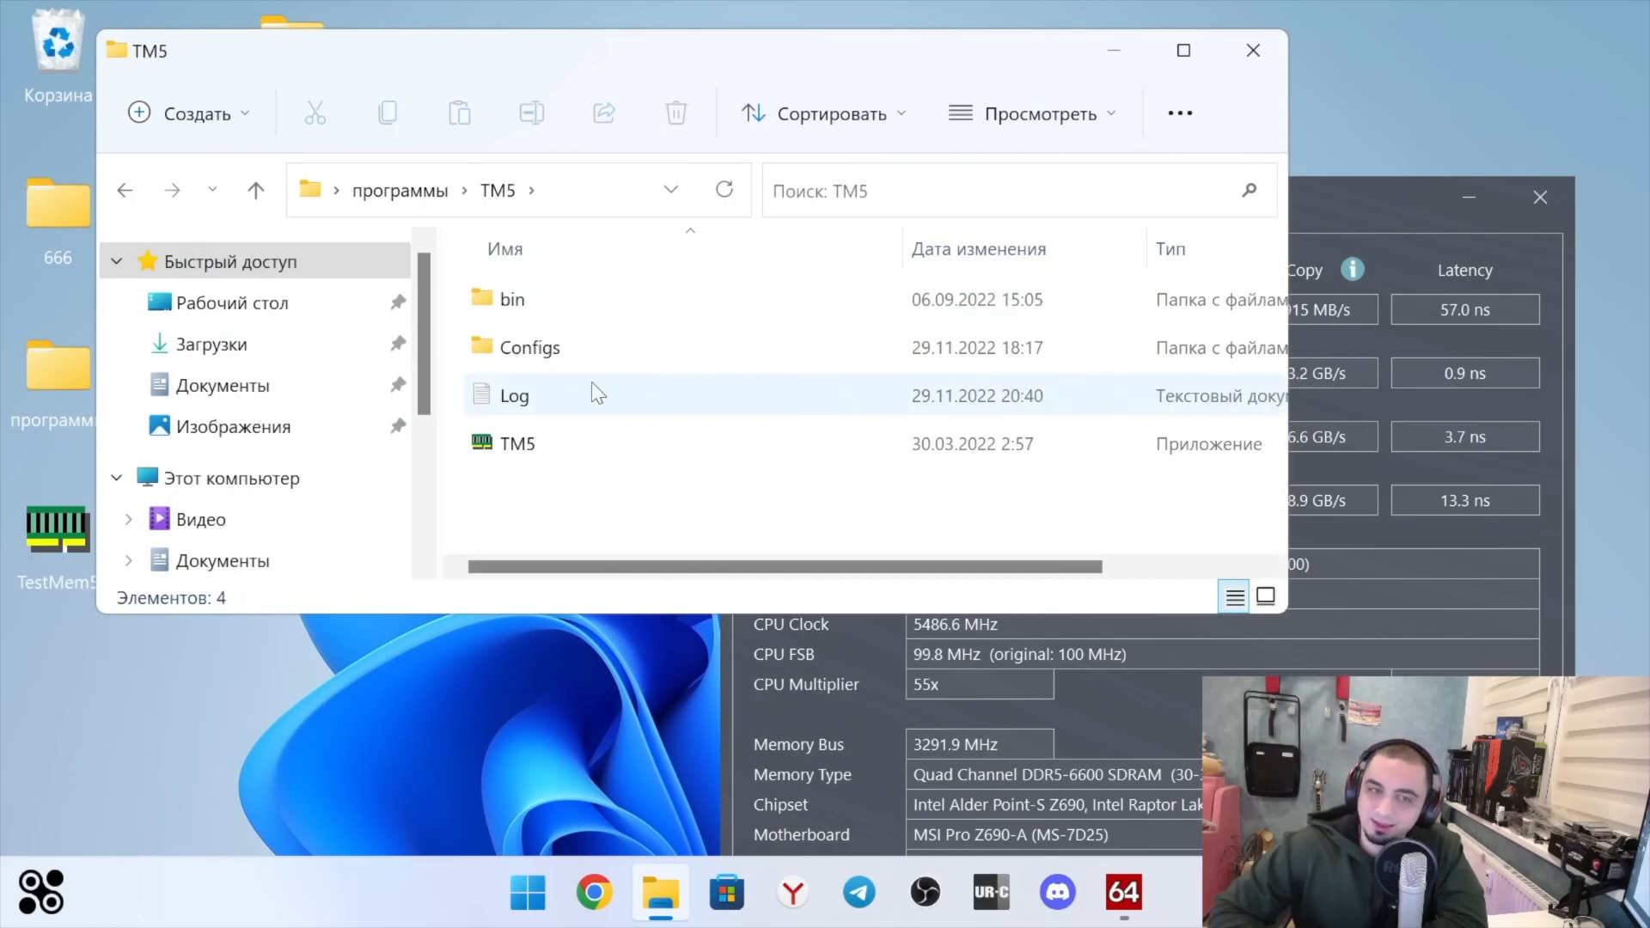
double_click(675, 458)
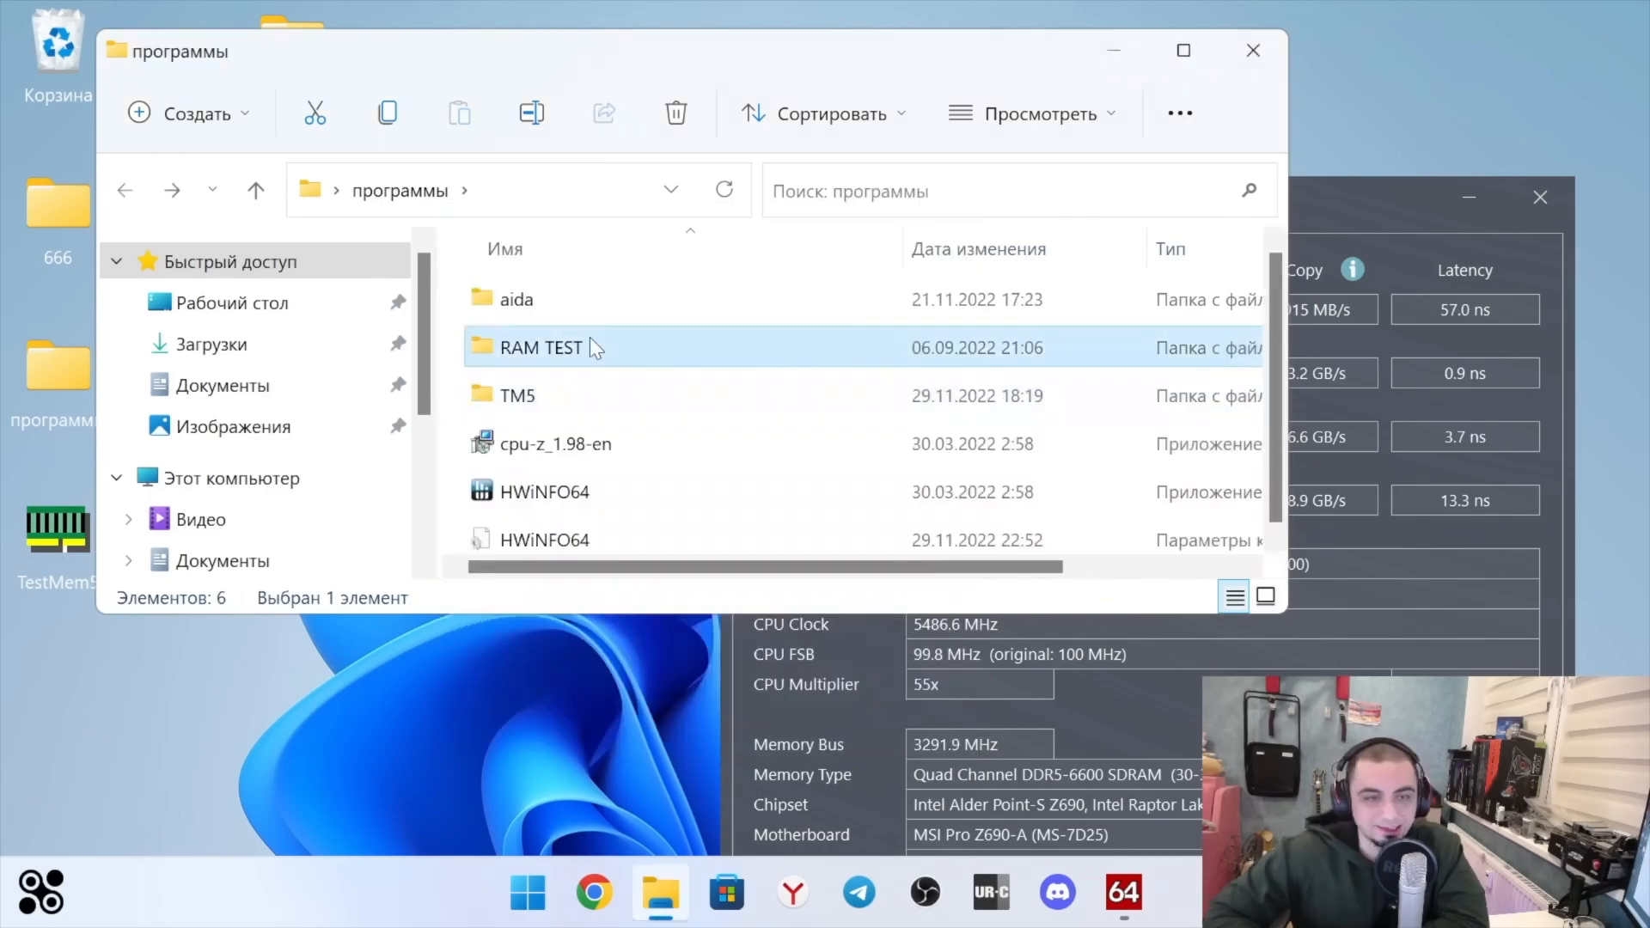
double_click(590, 337)
double_click(584, 490)
left_click(531, 630)
mouse_move(583, 543)
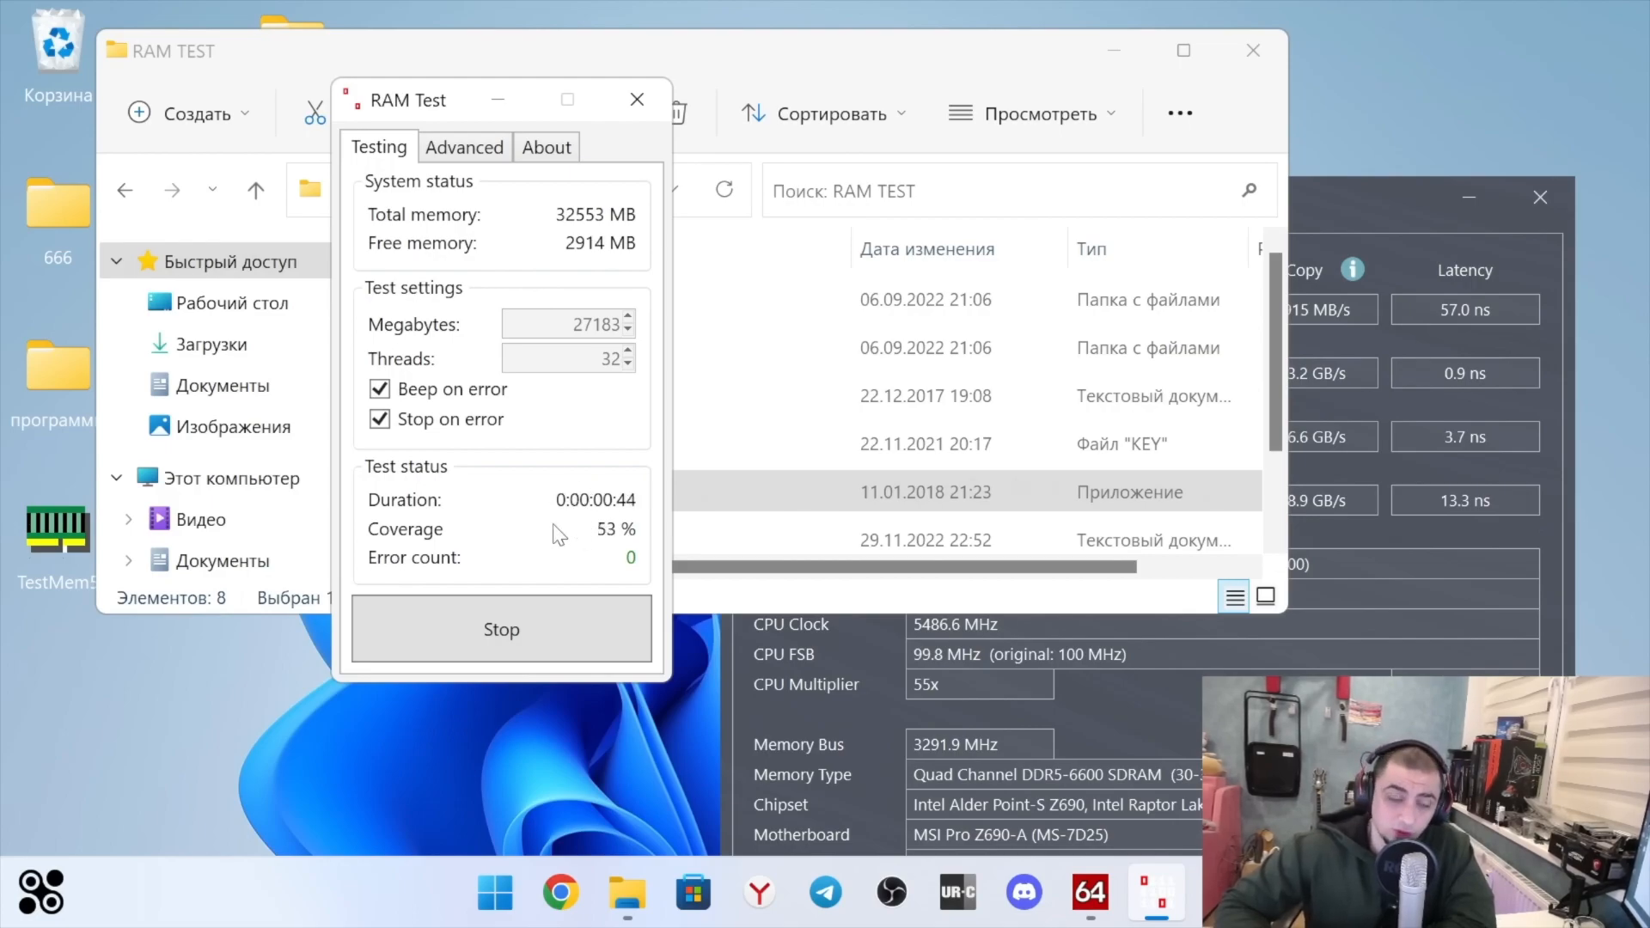
left_click(558, 629)
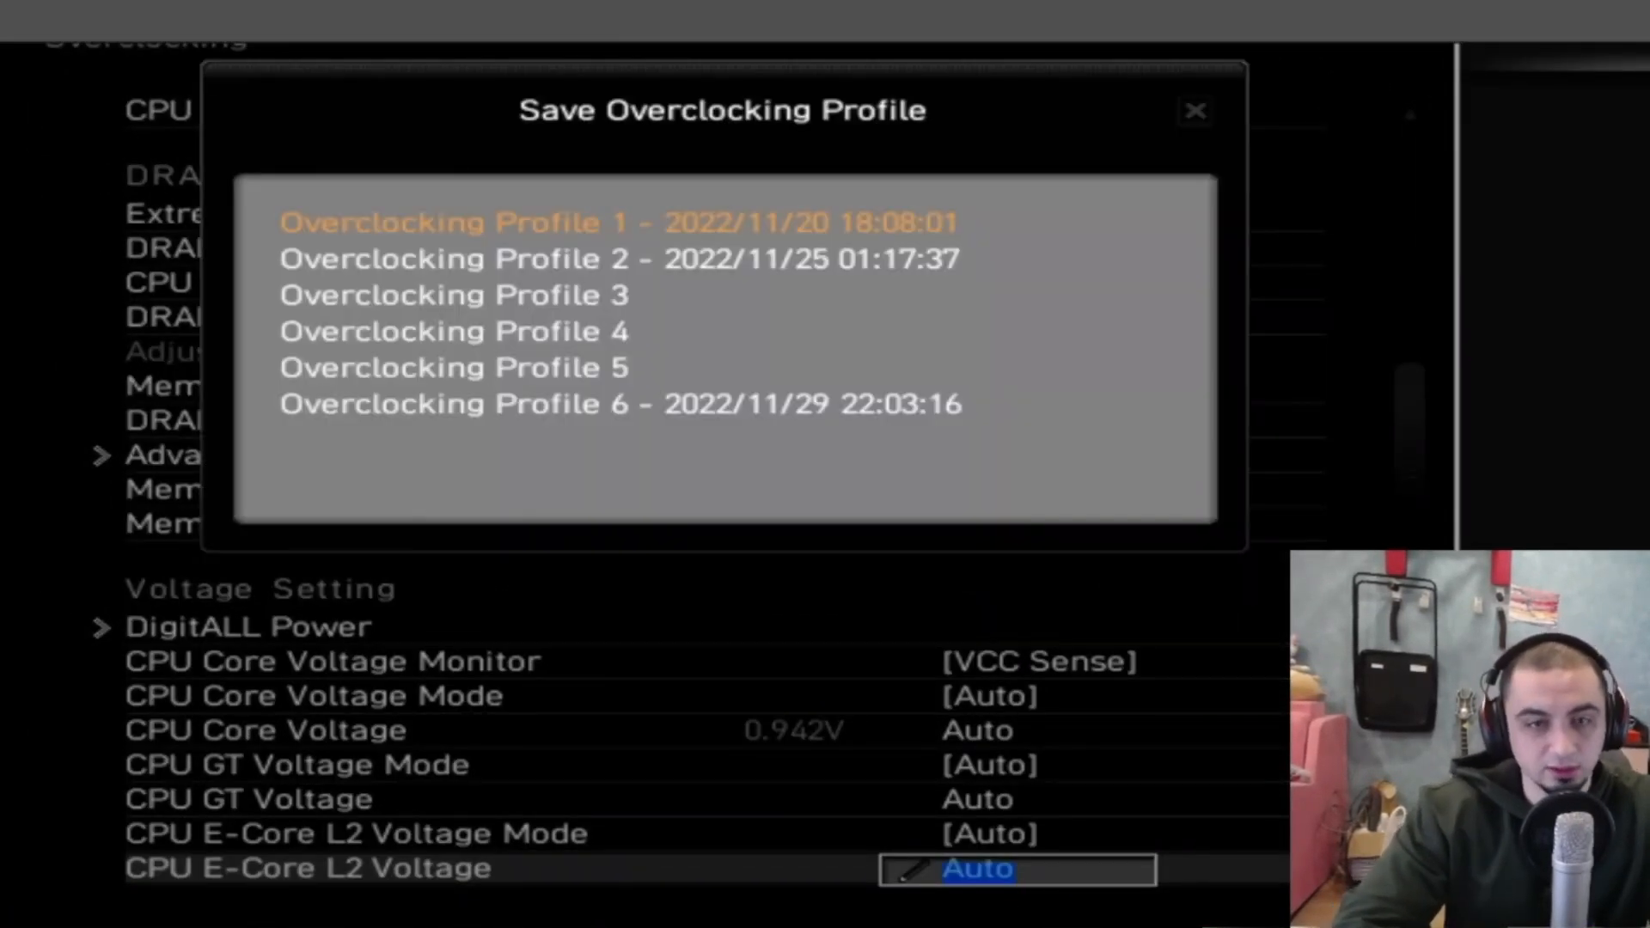
Save the current BIOS settings to Overclocking Profile 3
key("Down")
key("Down")
key("Down")
key("Down")
key("Down")
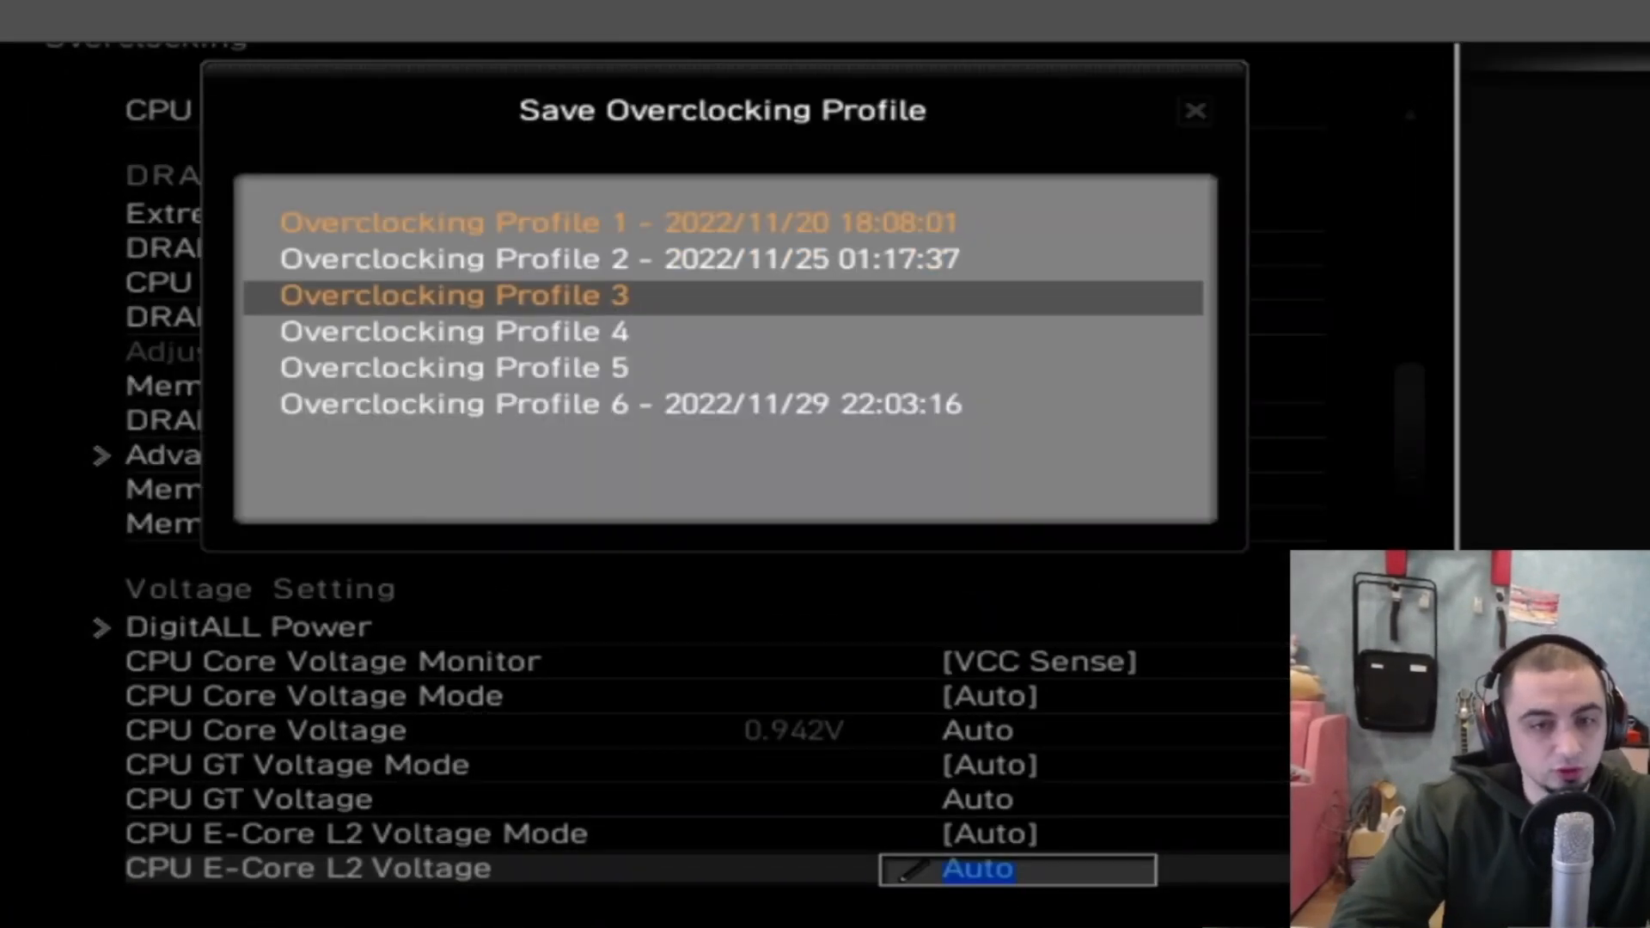
key("Return")
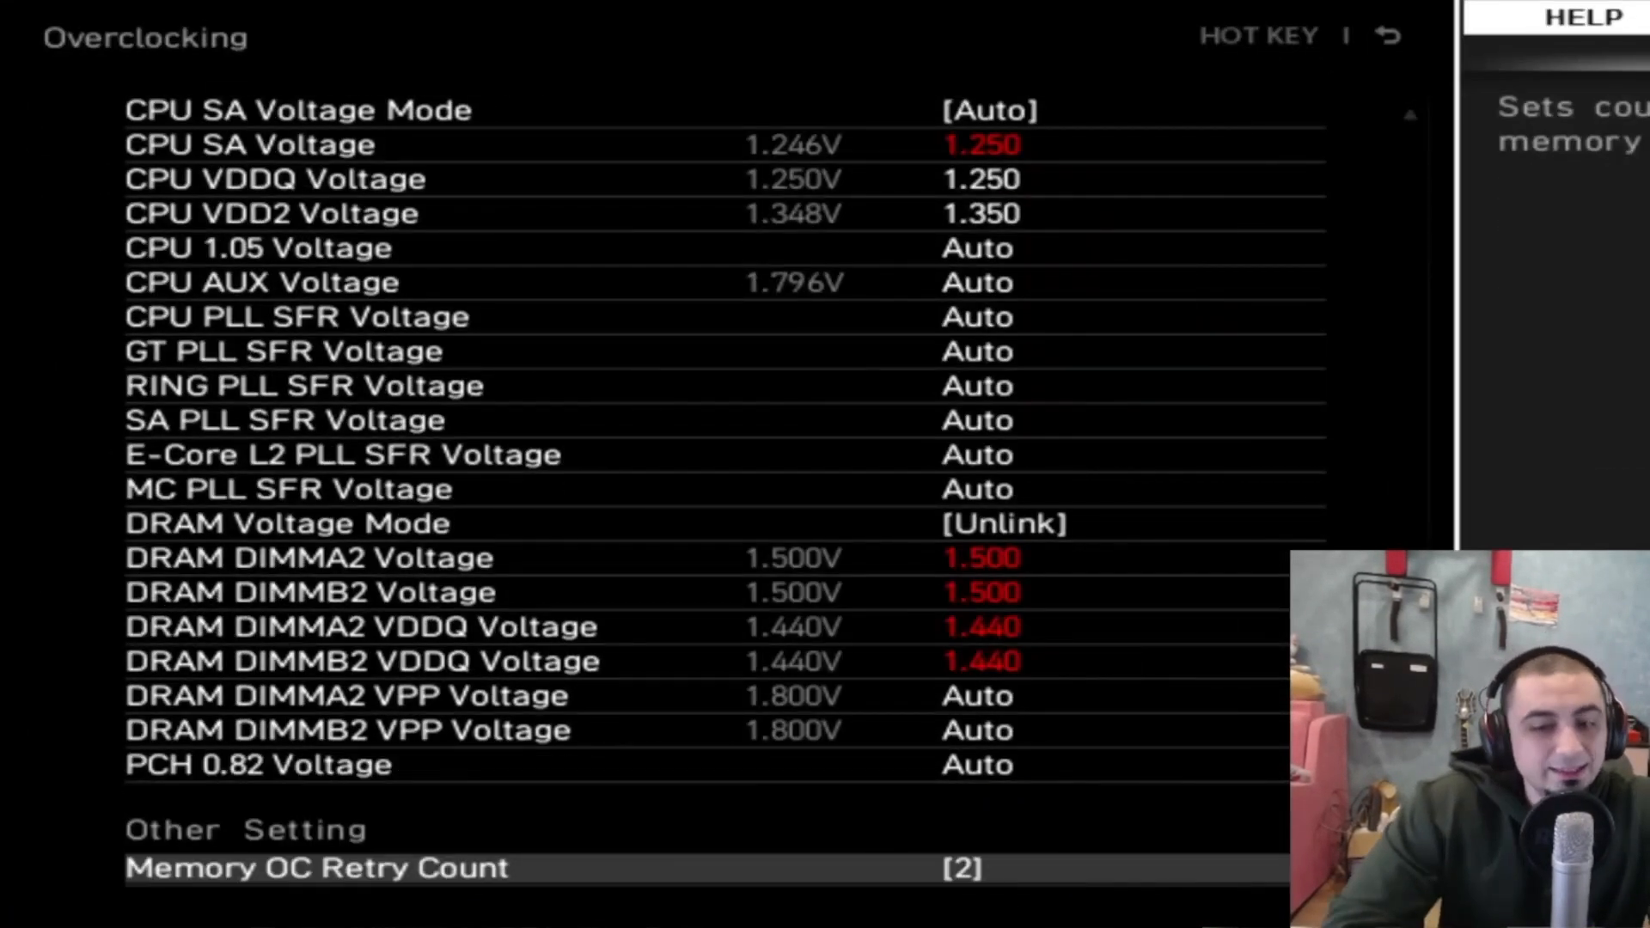
Try to set DRAM DIMMA2 Voltage to 1.470 in the voltage settings
key("Up")
key("Up")
key("Up")
key("Up")
key("Up")
key("Up")
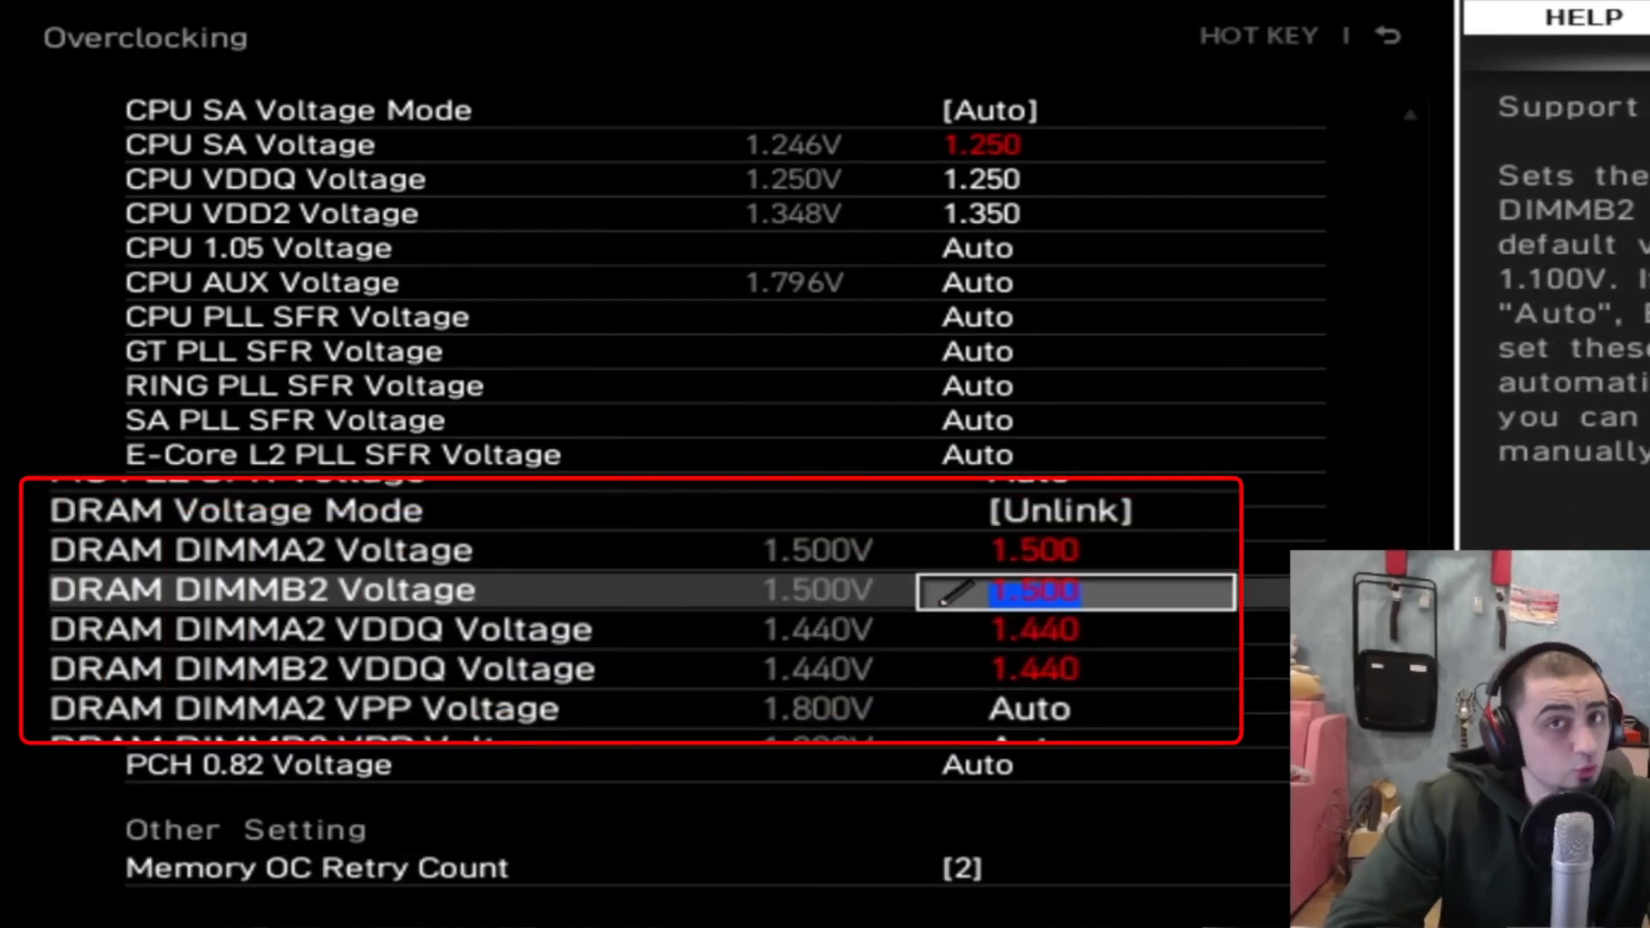
key("Up")
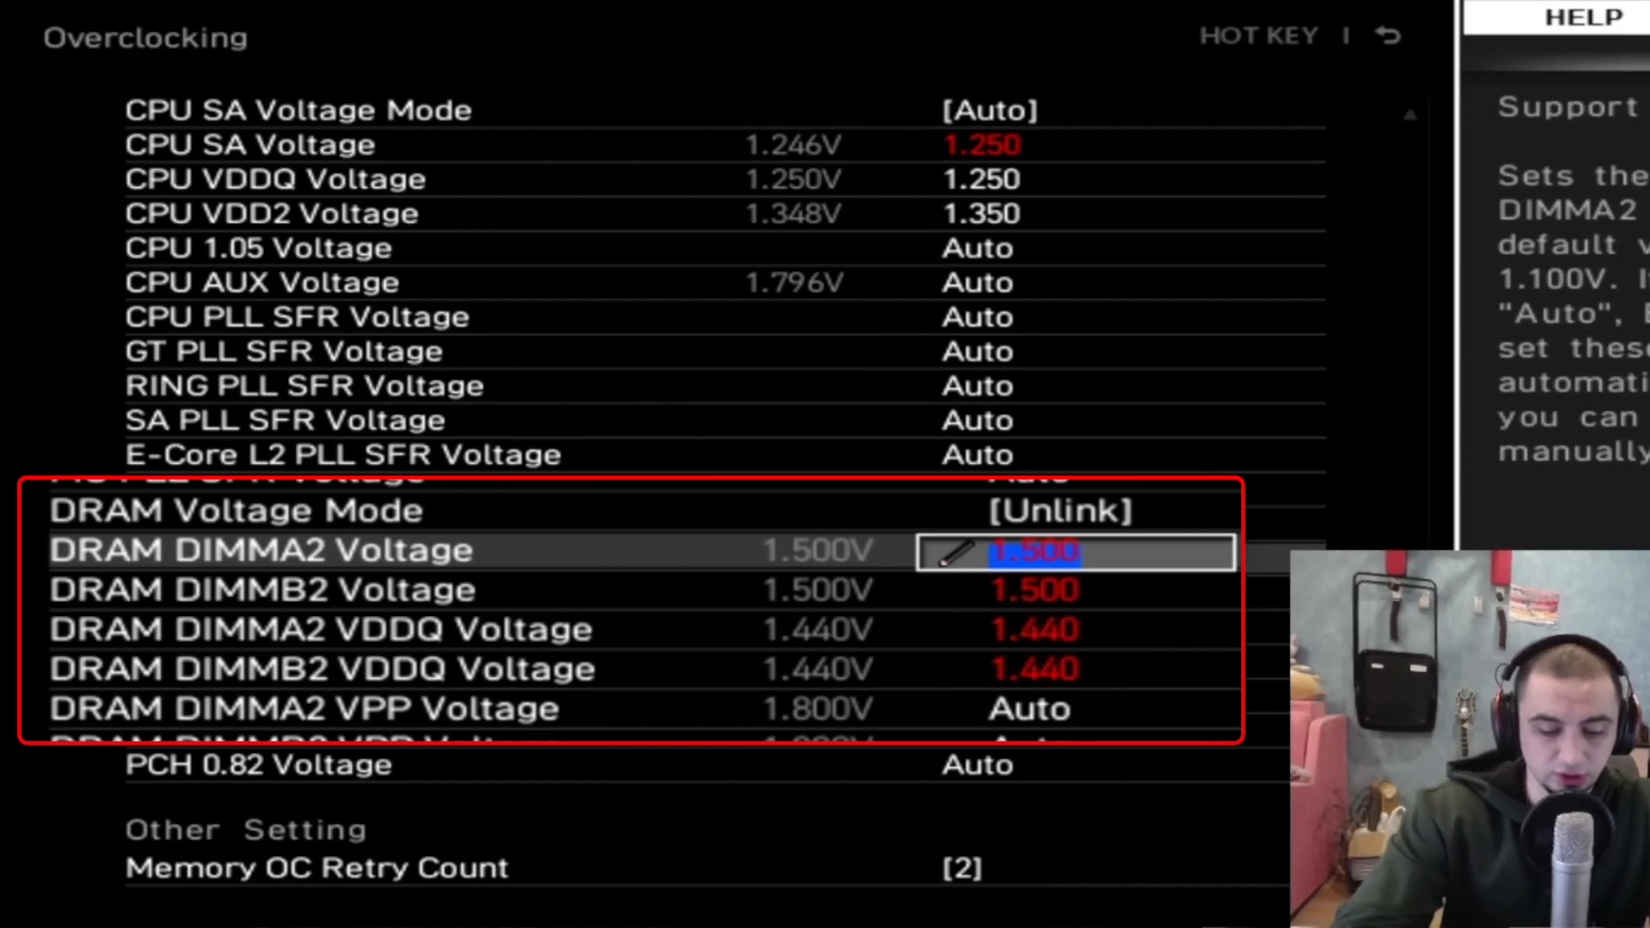
type("1.27")
key("BackSpace")
key("BackSpace")
type("470")
key("Return")
key("Down")
key("Return")
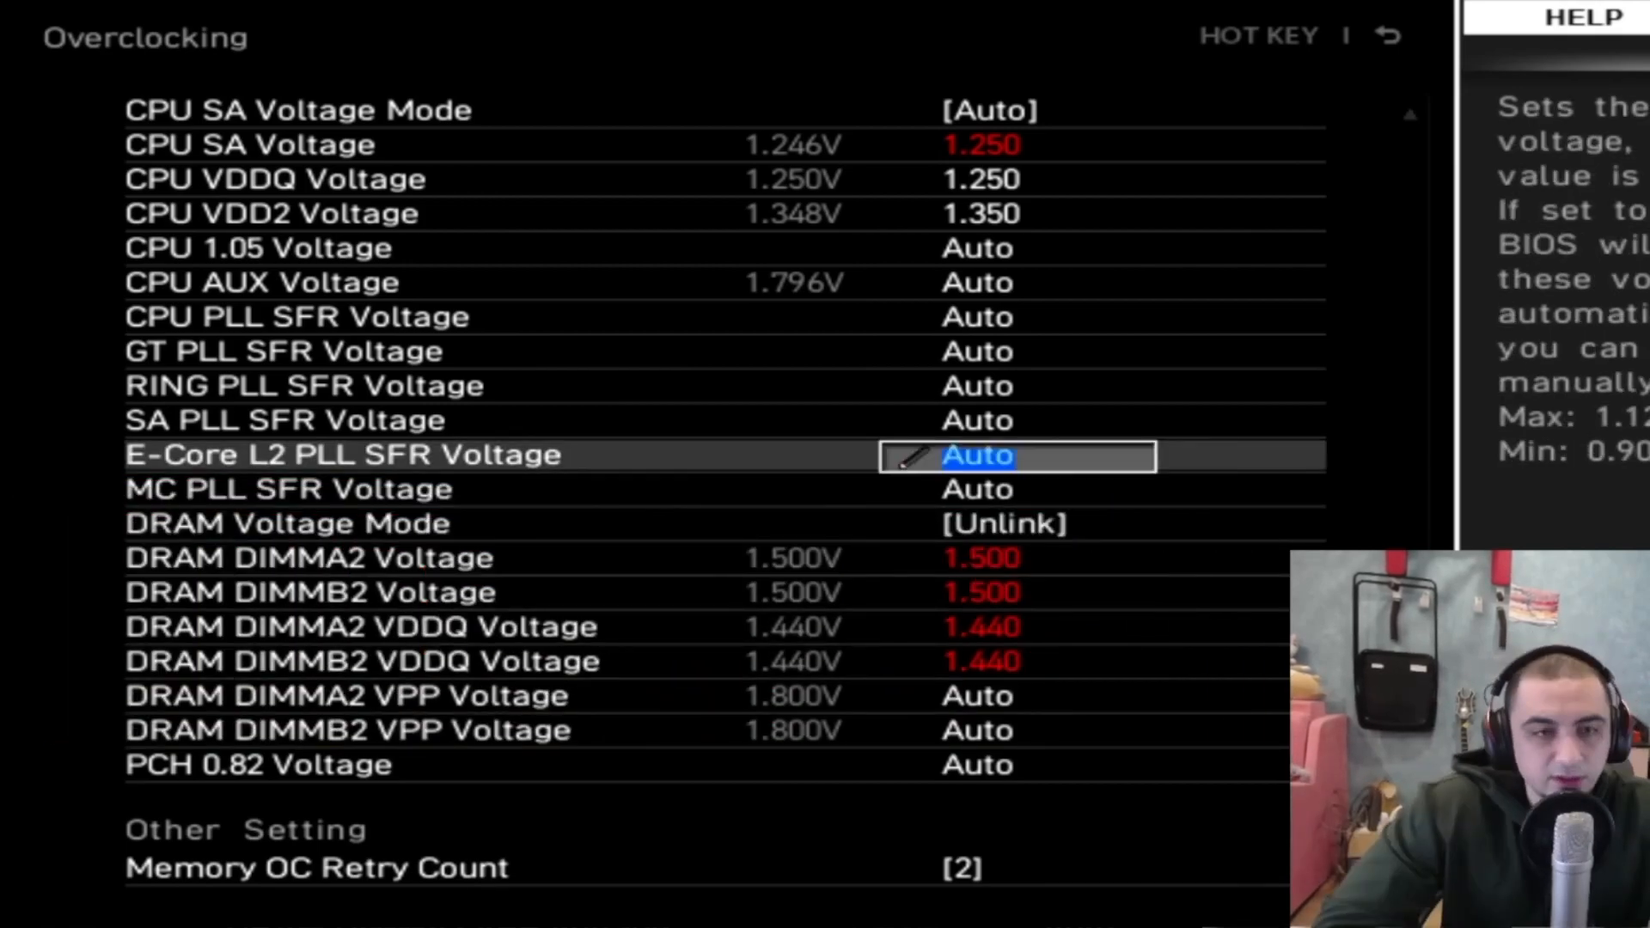
Set CPU SA Voltage and CPU VDDQ Voltage to 1.200 each
key("Up")
key("Up")
key("Up")
key("Up")
key("Up")
key("Up")
key("Up")
key("Up")
key("Up")
type("1.")
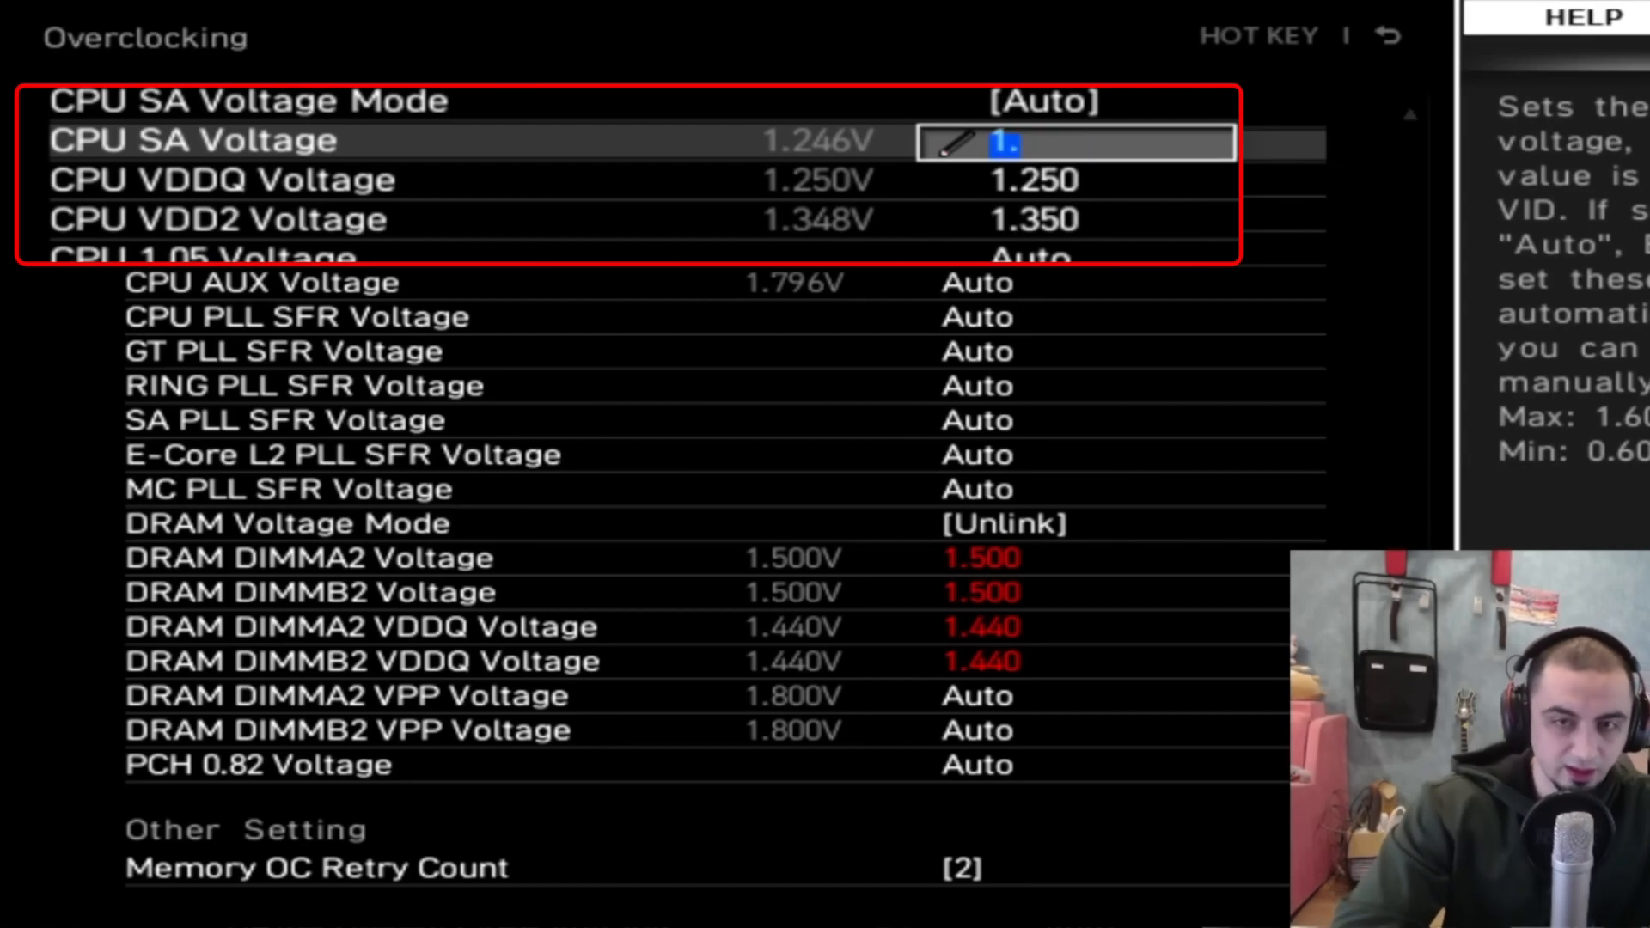
type("200")
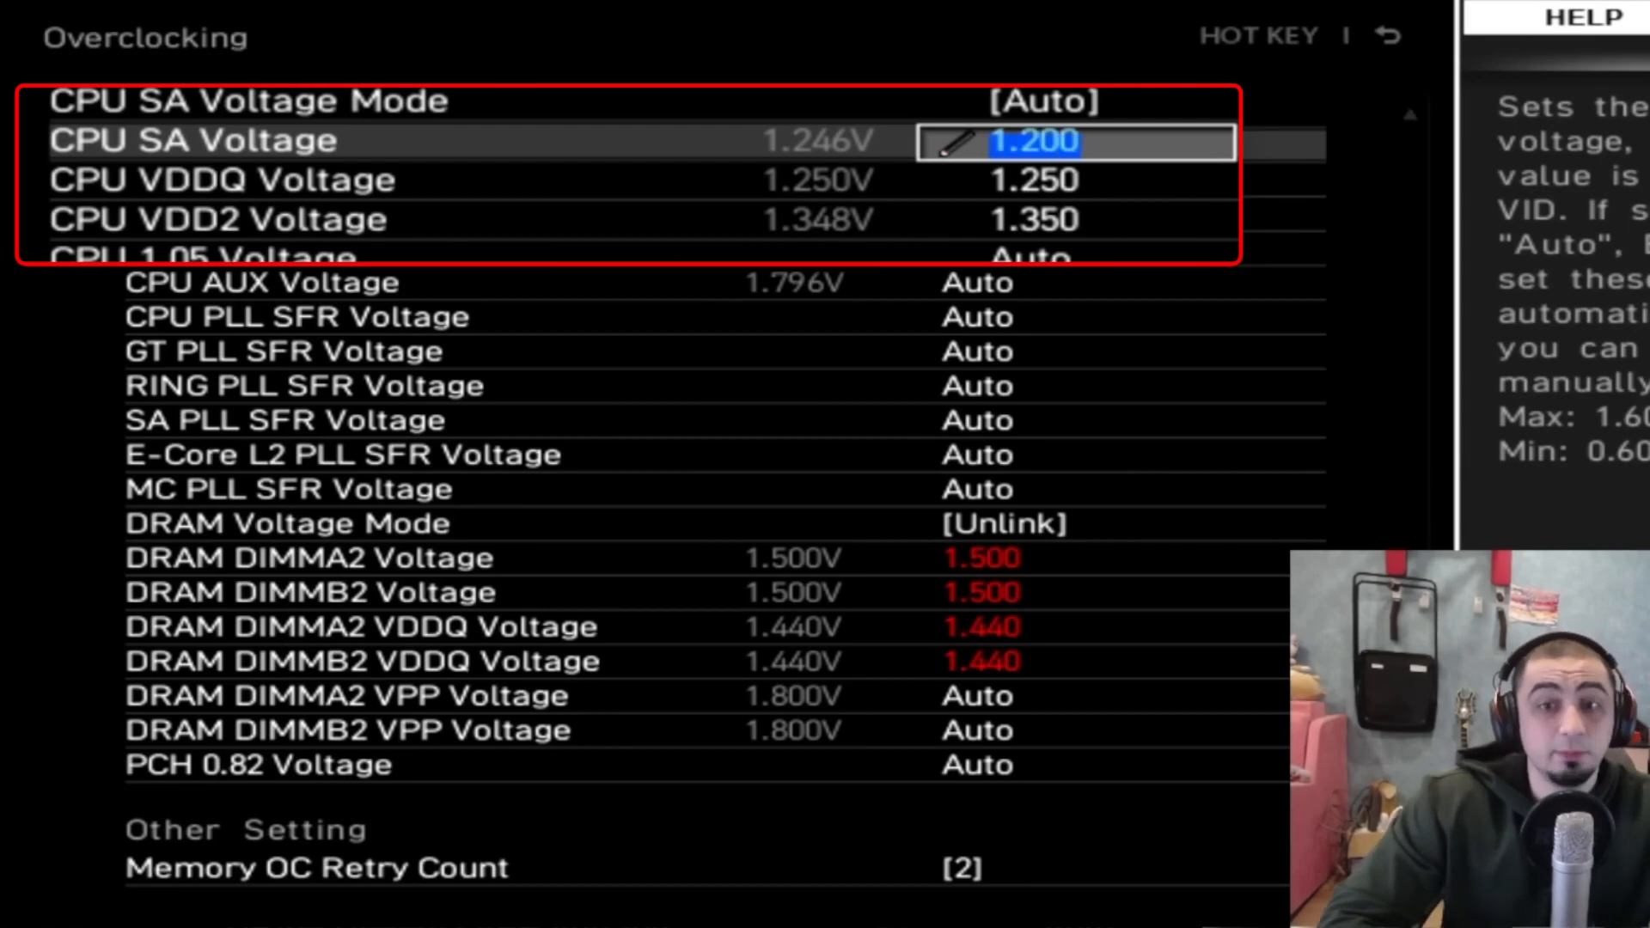
key("Return")
key("Down")
type("1.2")
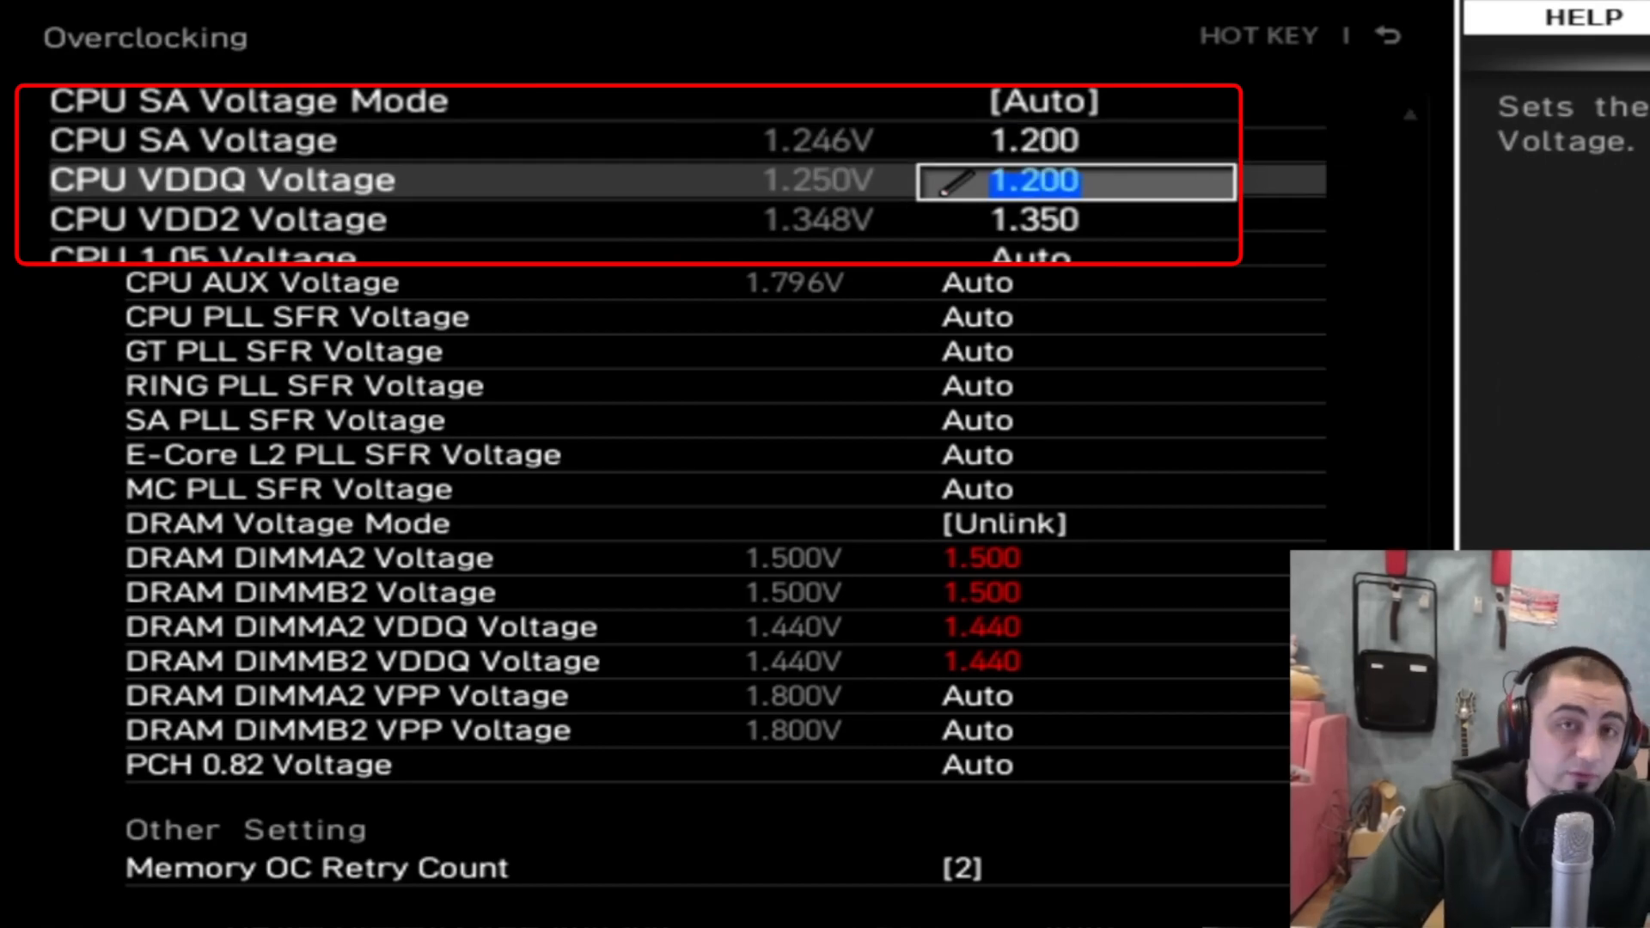
Set Memory Fast Boot to Enabled in the Overclocking settings
key("Up")
key("Up")
key("Up")
key("Up")
key("Up")
key("Up")
key("Up")
key("Up")
key("Up")
key("Up")
key("Up")
key("Up")
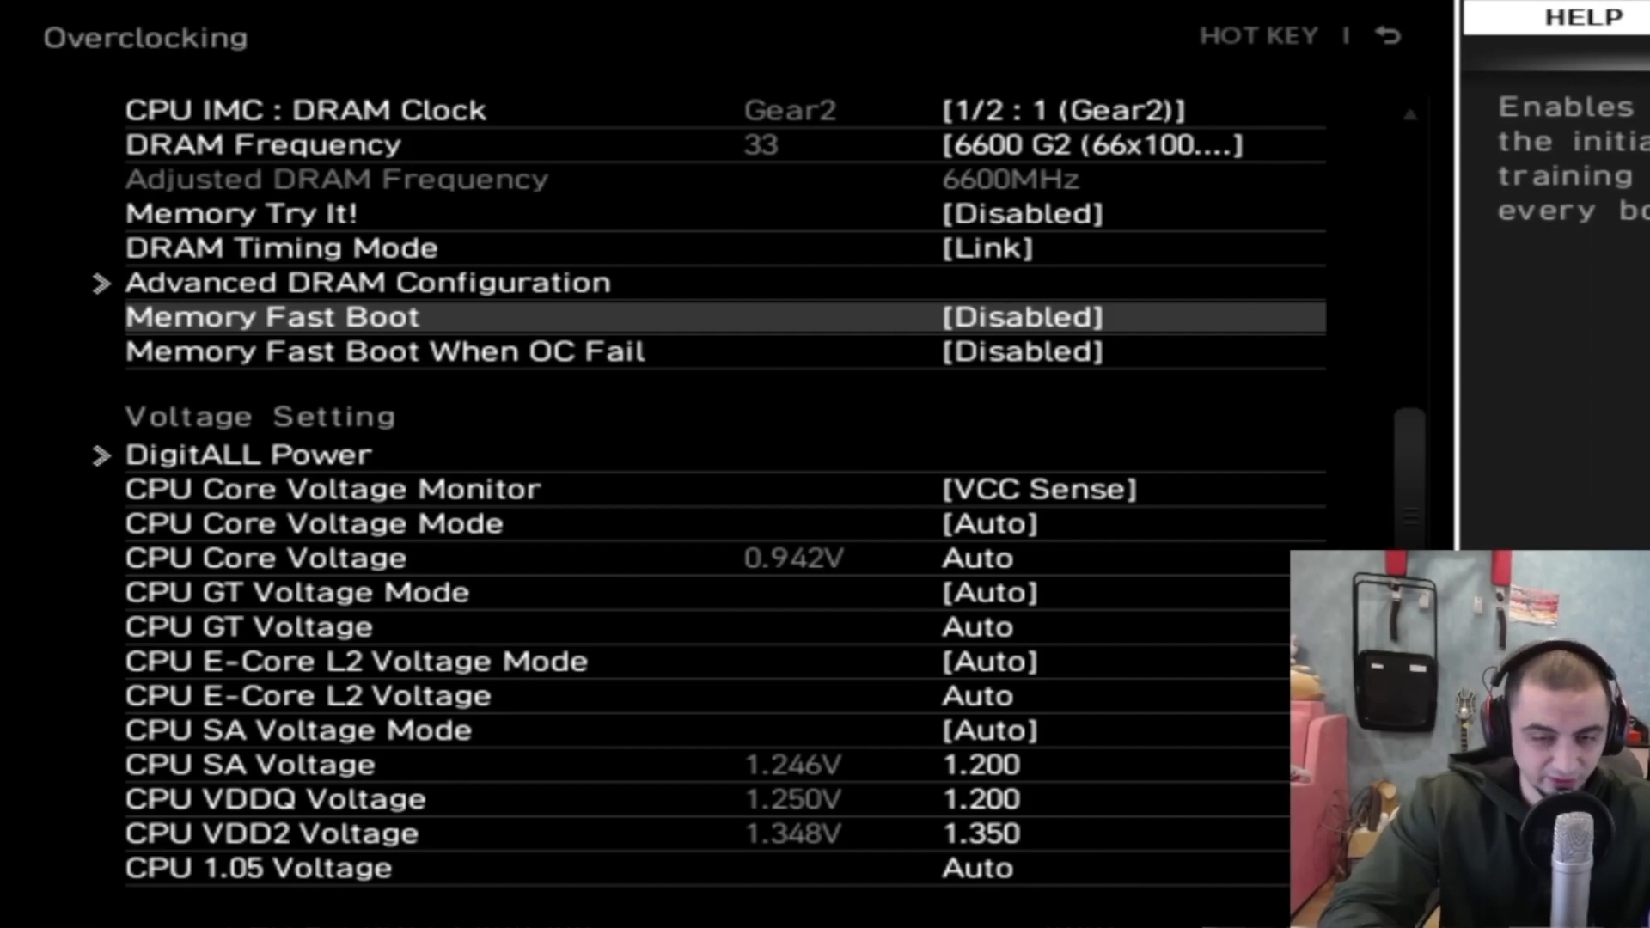
key("Return")
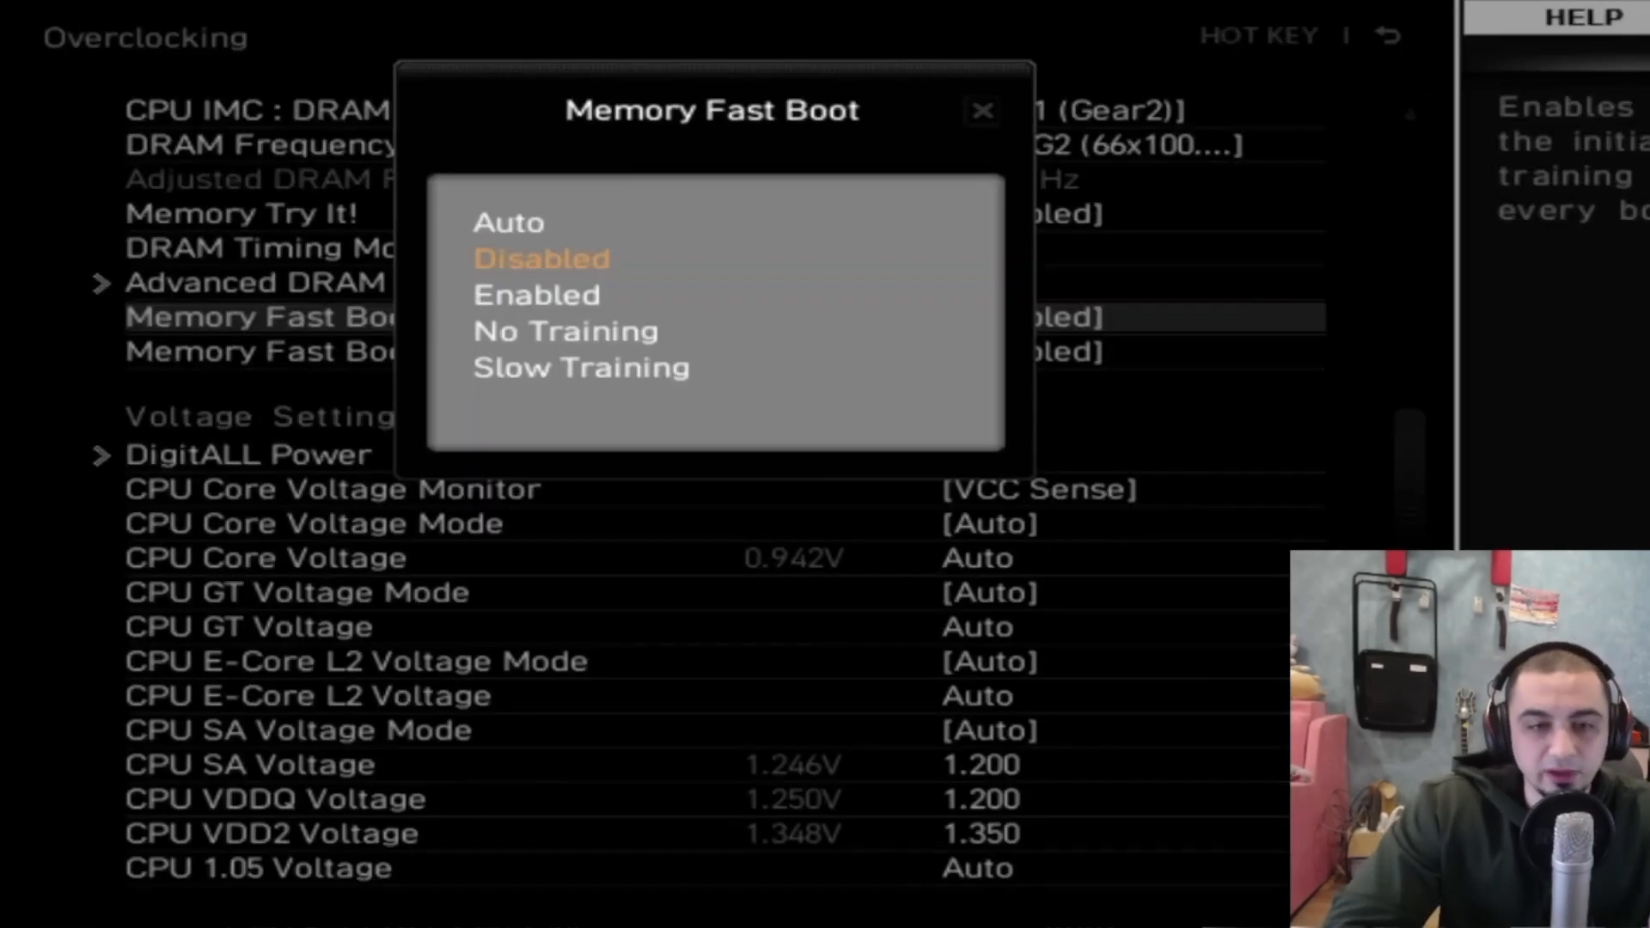
key("Down")
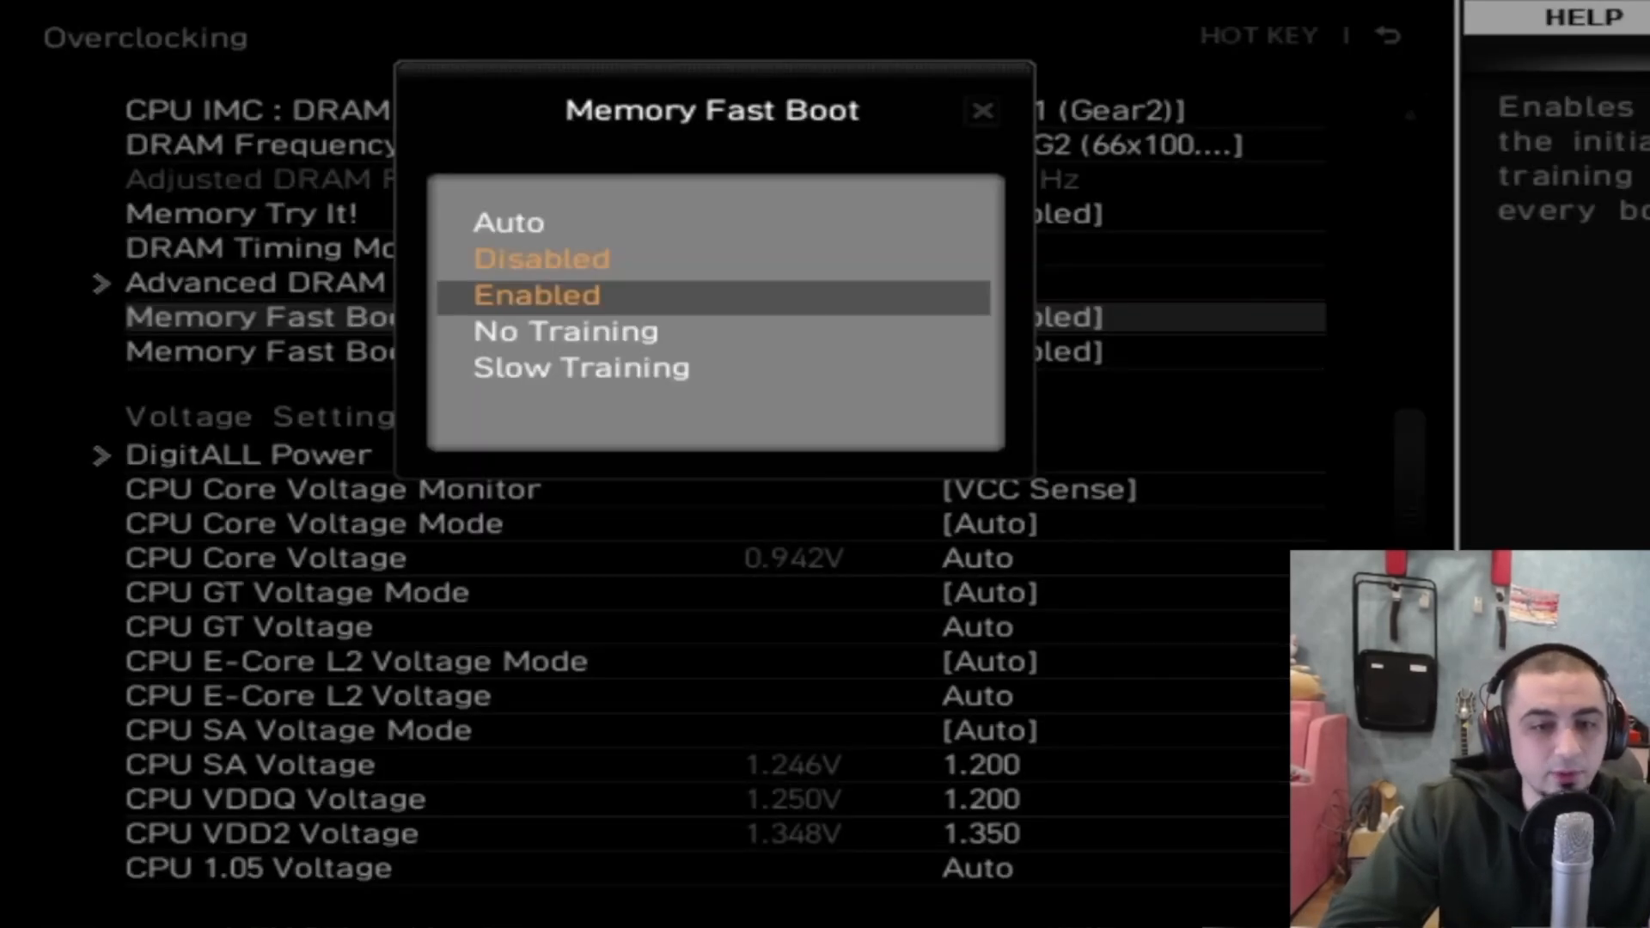
key("Down")
key("Up")
key("Return")
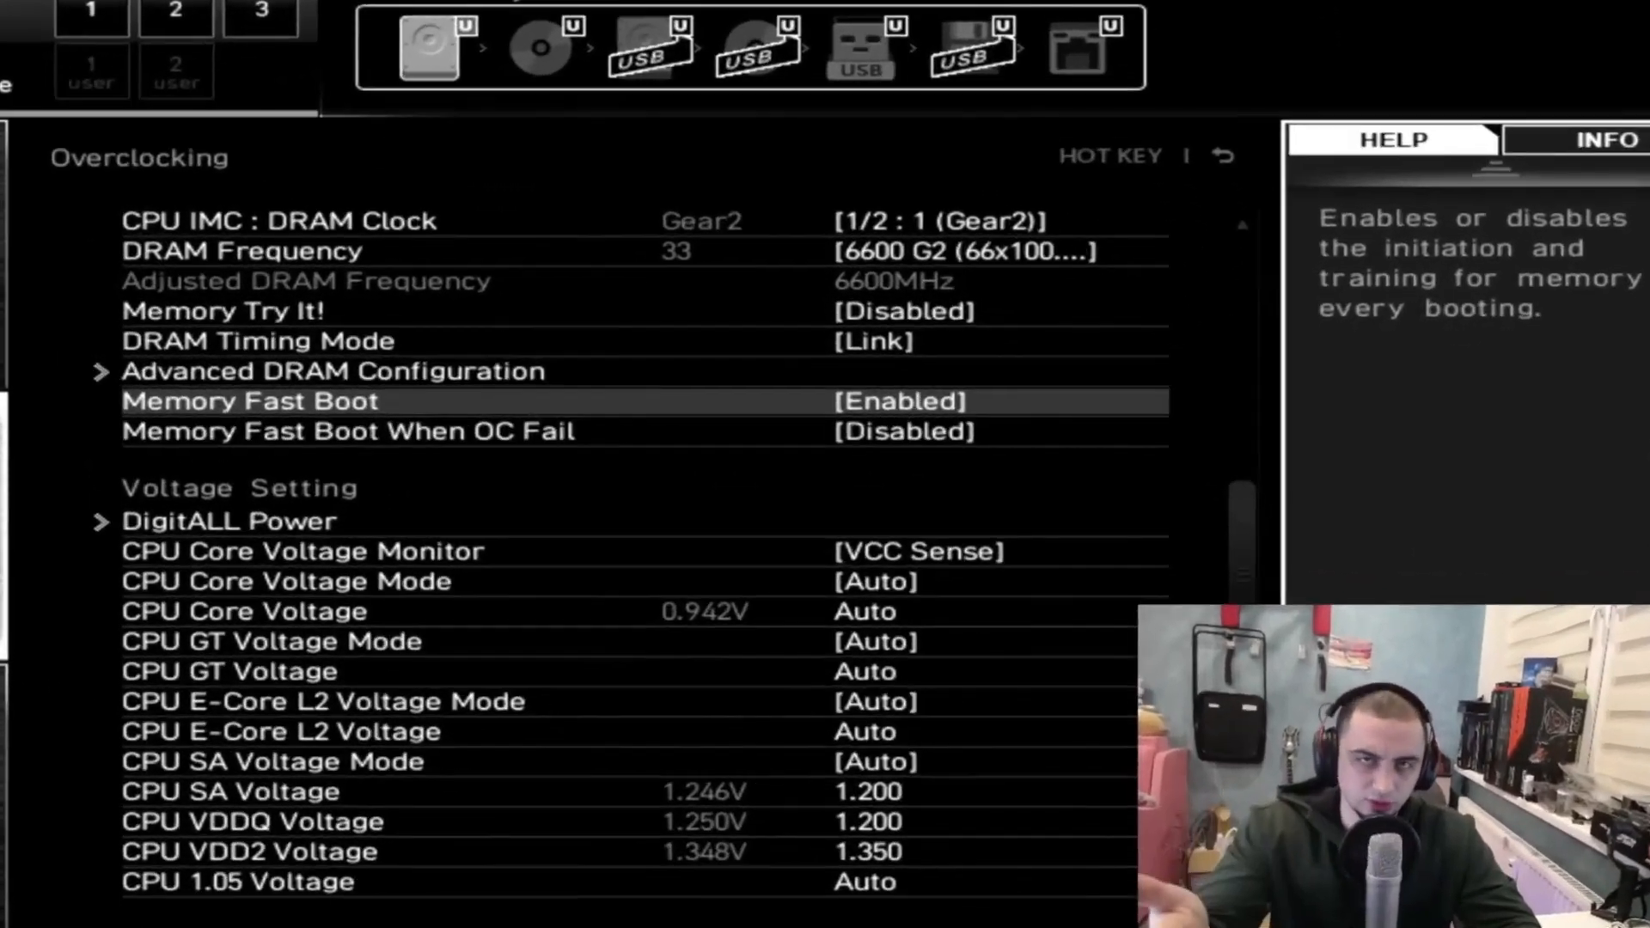